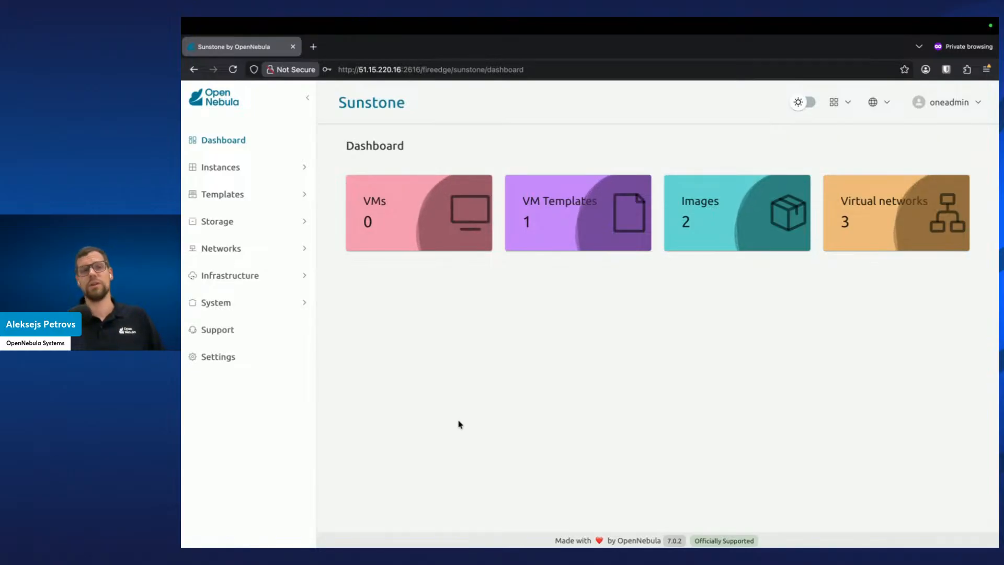
Enlarge the page and open the Hosts list under Infrastructure
key("ctrl+plus")
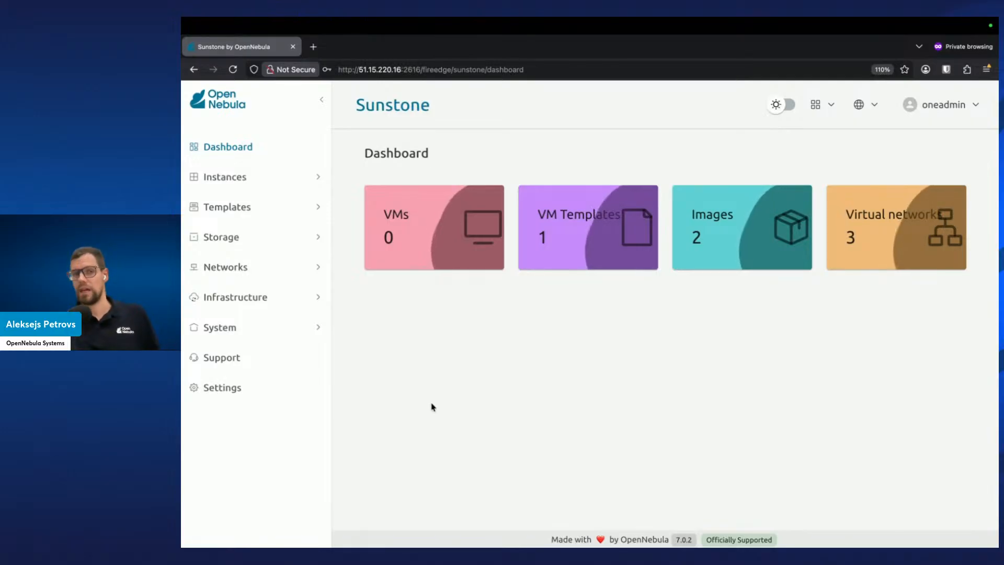
left_click(263, 330)
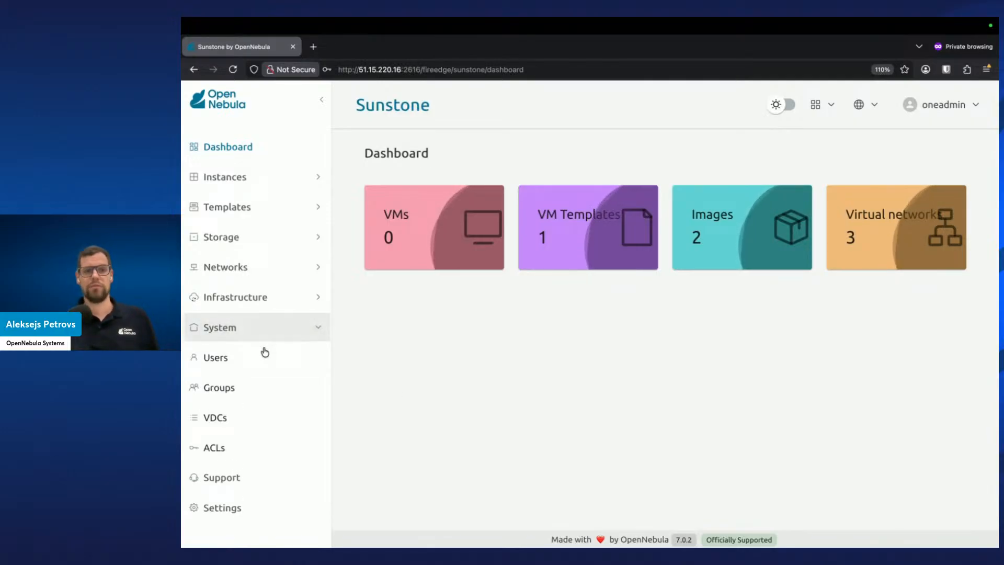
left_click(260, 298)
left_click(256, 363)
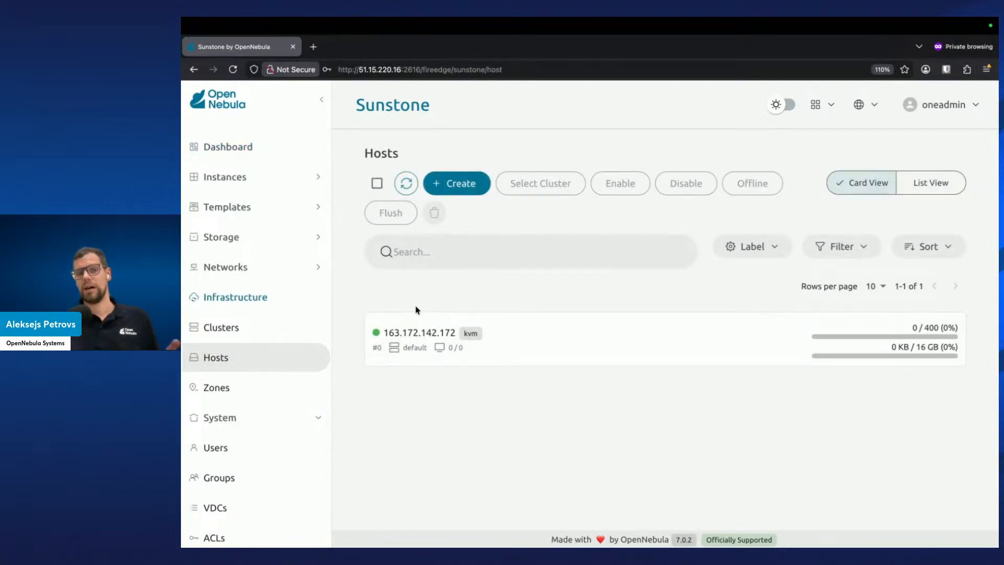
mouse_move(455, 352)
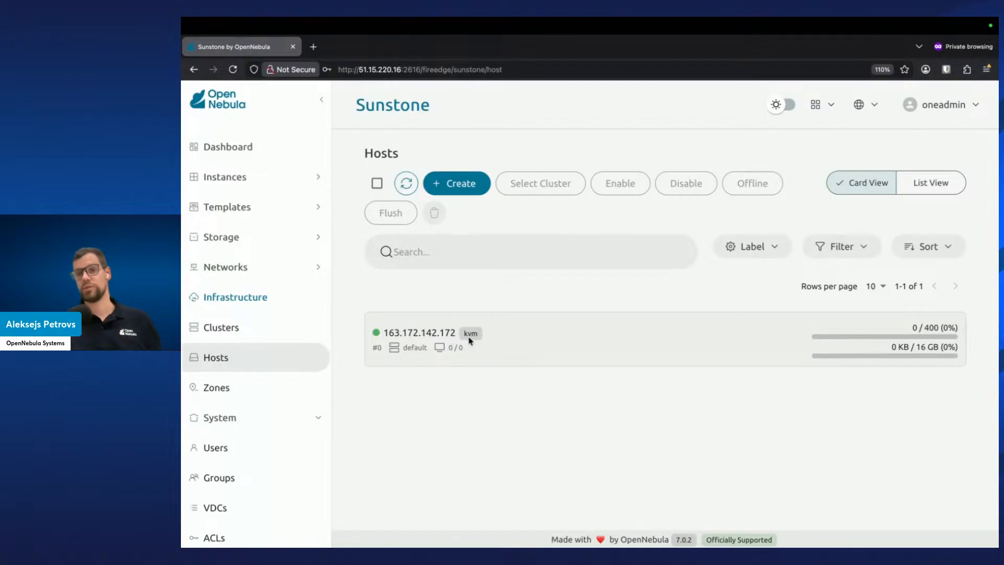
Copy the frontend's IP address 51.15.220.16 from the browser address bar
key("ctrl+Right")
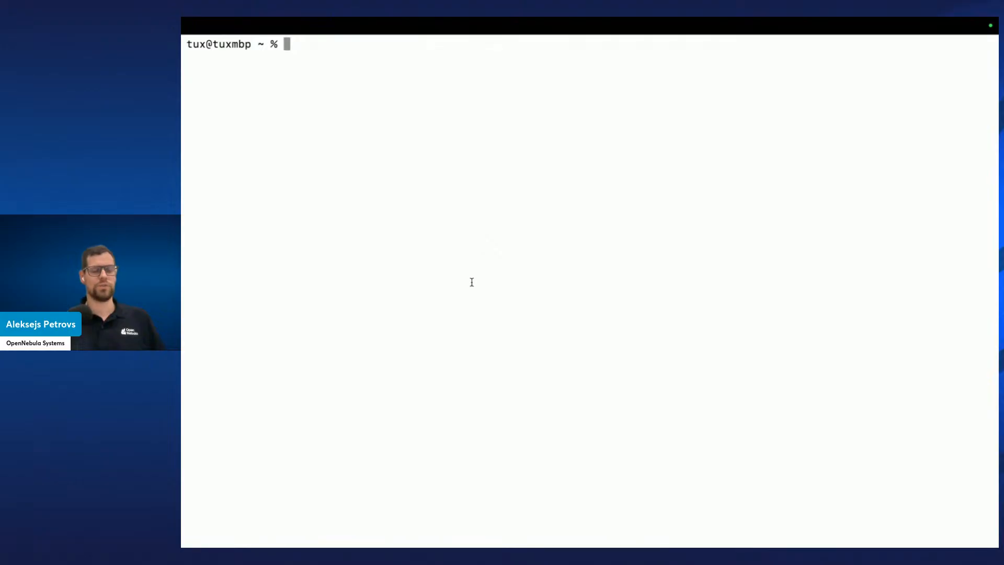
key("ctrl+Left")
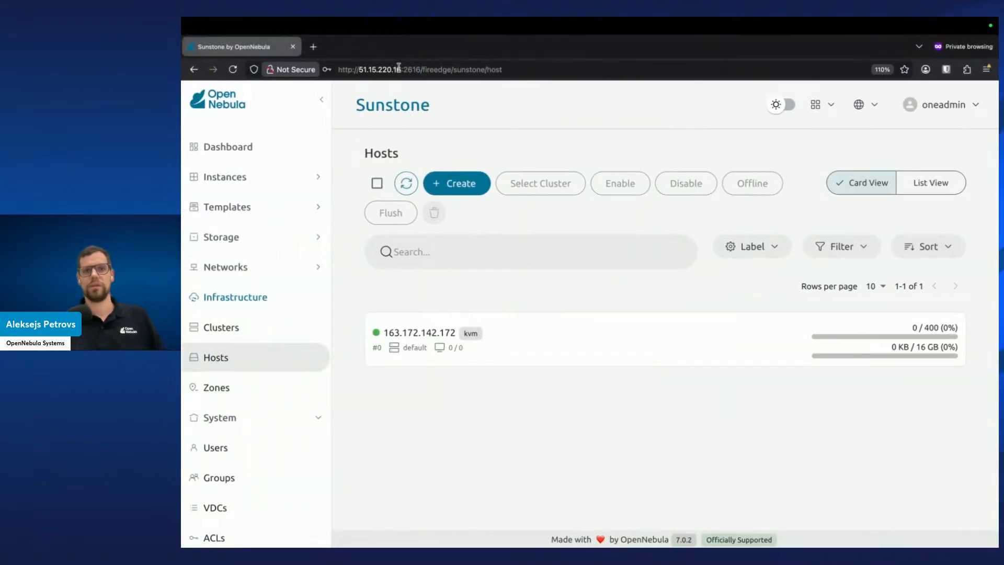
left_click_drag(403, 69, 358, 70)
key("super+c")
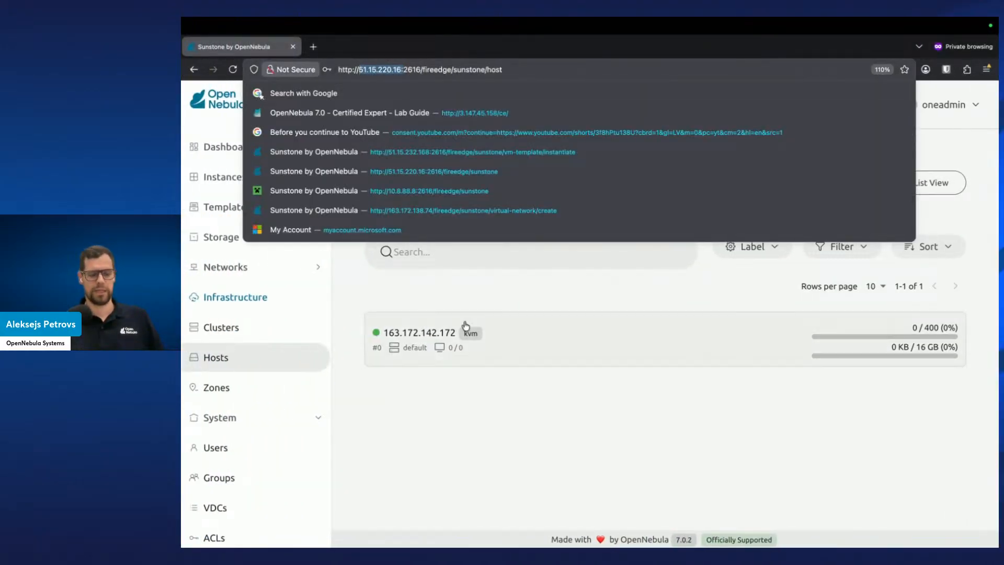
left_click(480, 387)
Remove the stale 51.15.220.16 host key from ~/.ssh/known_hosts with ssh-keygen -f ~/.ssh/known_hosts -R '51.15.220.16'
key("ctrl+Right")
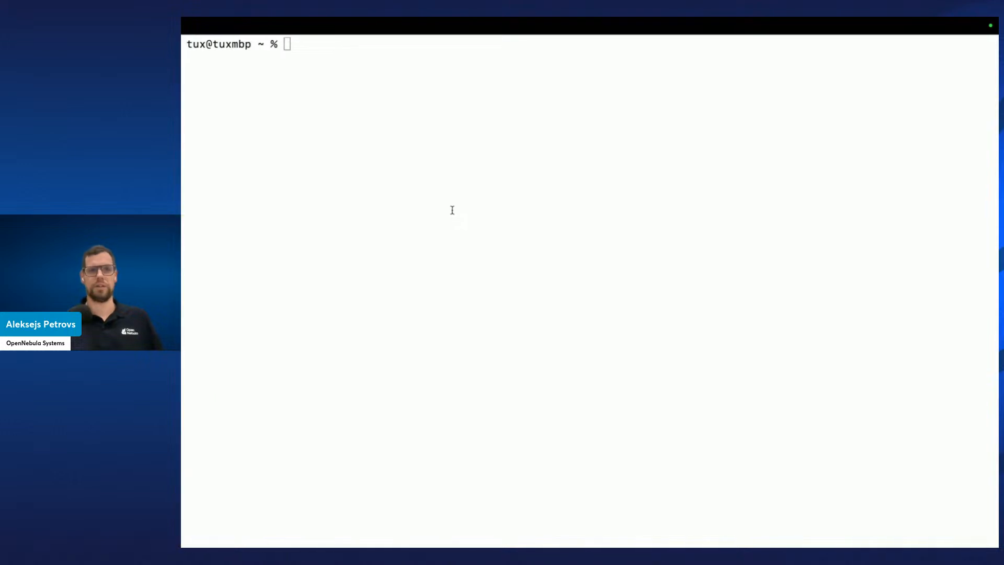
key("ctrl+r")
type("-R")
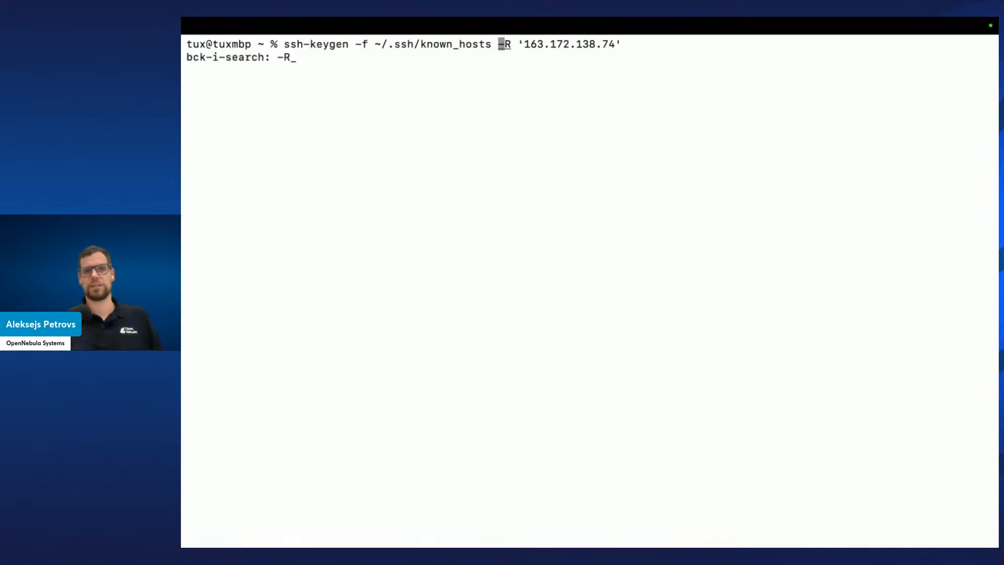
key("ctrl+e")
key("Left")
key("BackSpace")
key("BackSpace")
key("BackSpace")
key("BackSpace")
key("BackSpace")
key("BackSpace")
key("BackSpace")
key("BackSpace")
key("BackSpace")
key("BackSpace")
key("BackSpace")
key("BackSpace")
key("BackSpace")
key("BackSpace")
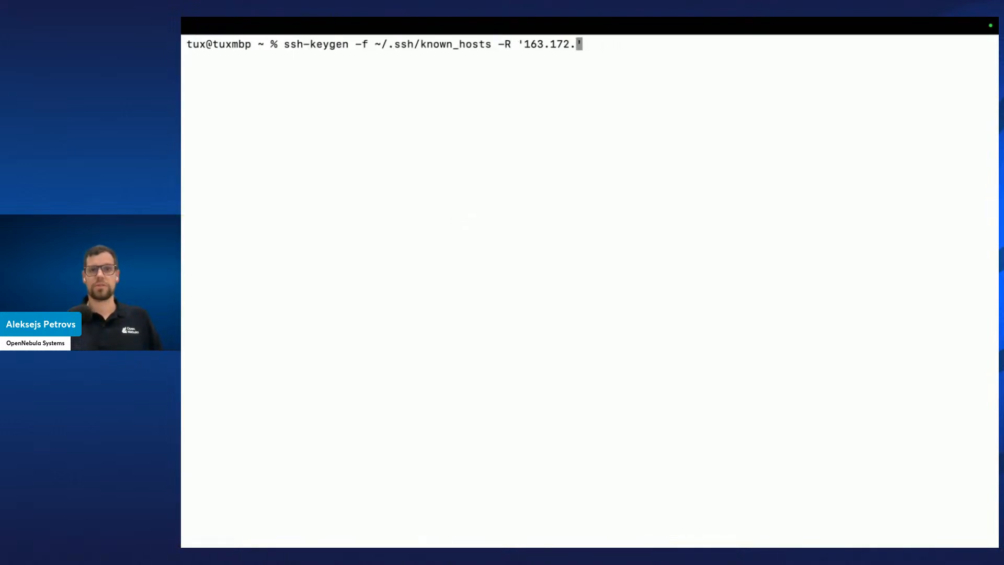
type("51.15.220.16:")
key("Return")
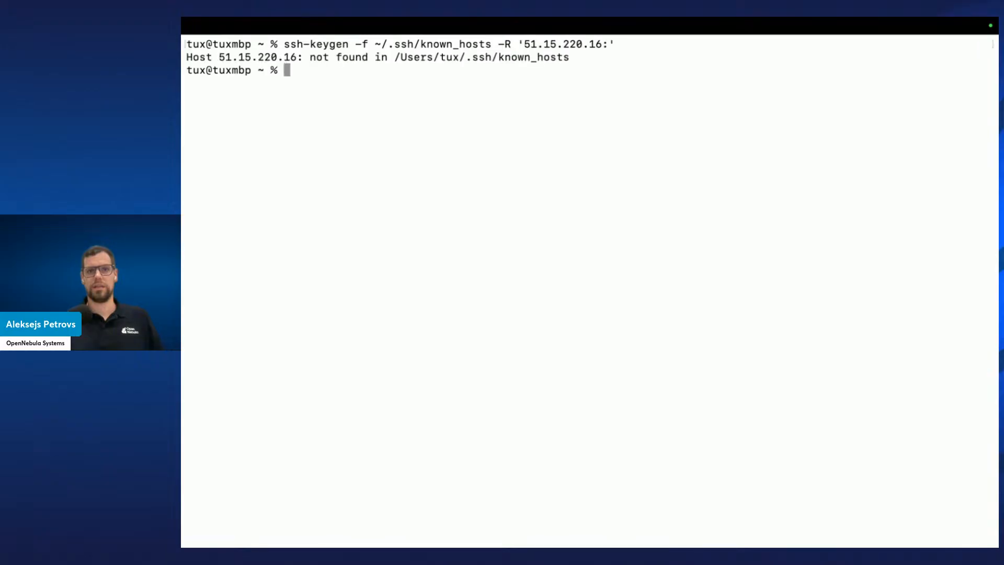
key("Up")
key("Left")
key("BackSpace")
key("Return")
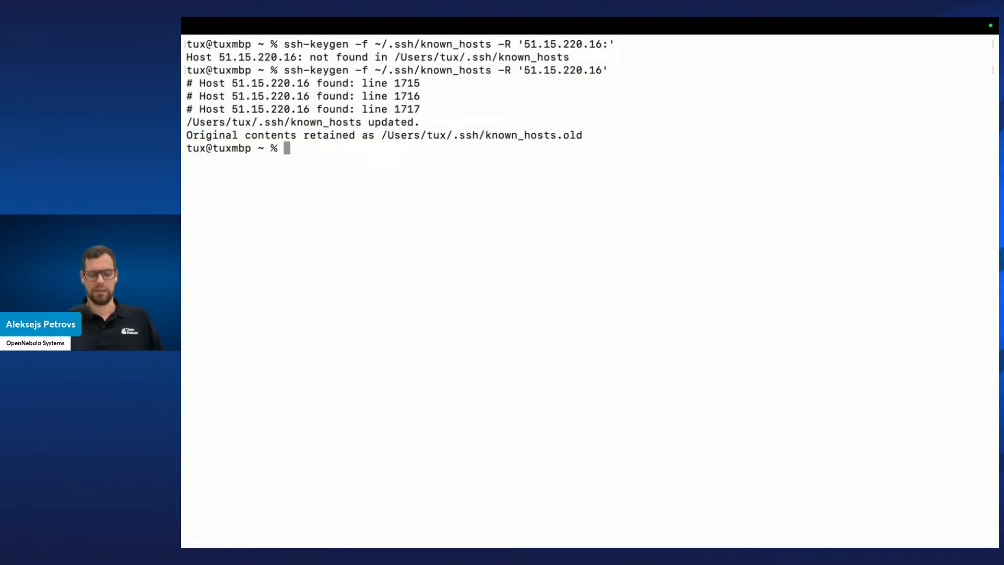
key("super+k")
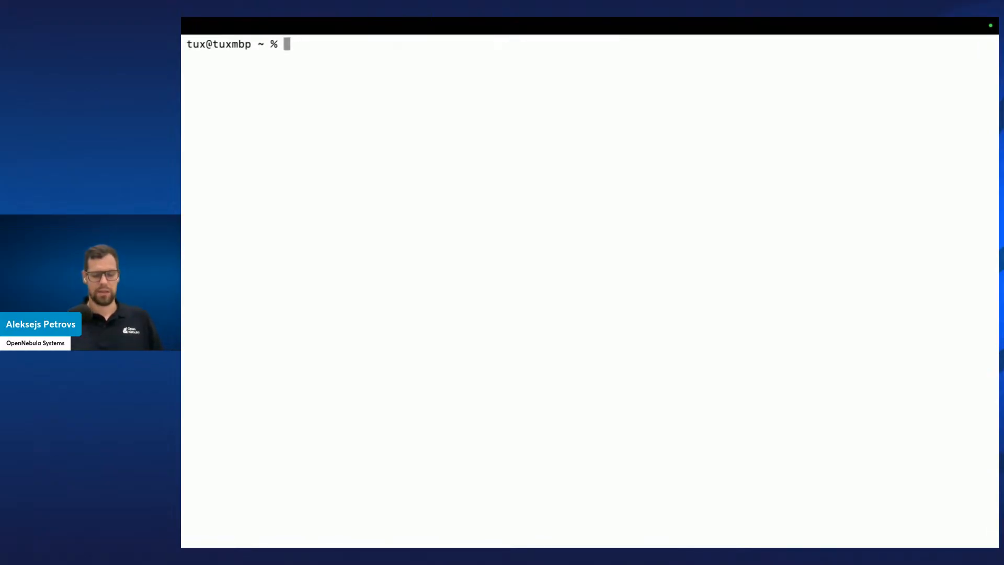
key("ctrl+r")
type("ssh")
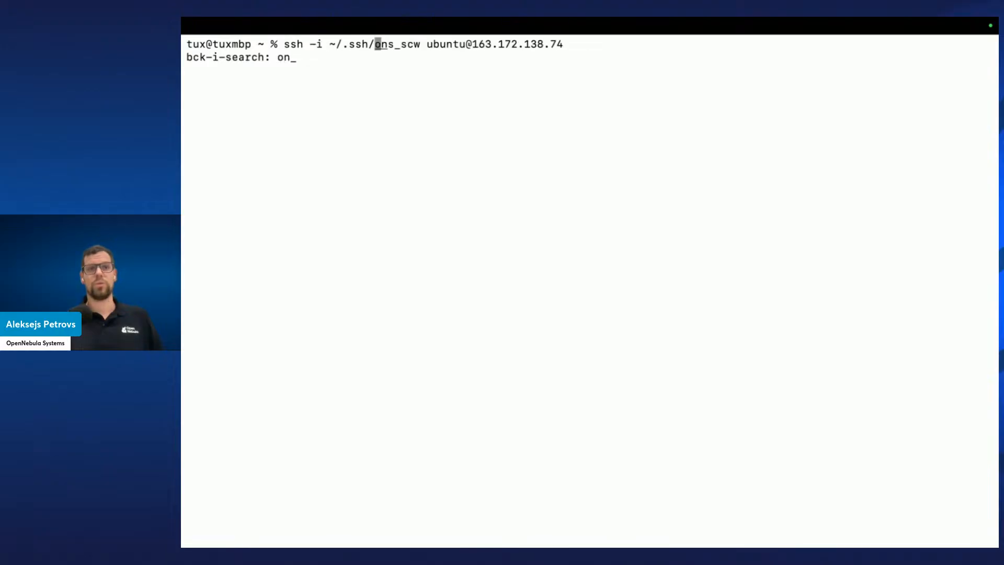
key("Right")
key("alt+Right")
key("alt+Right")
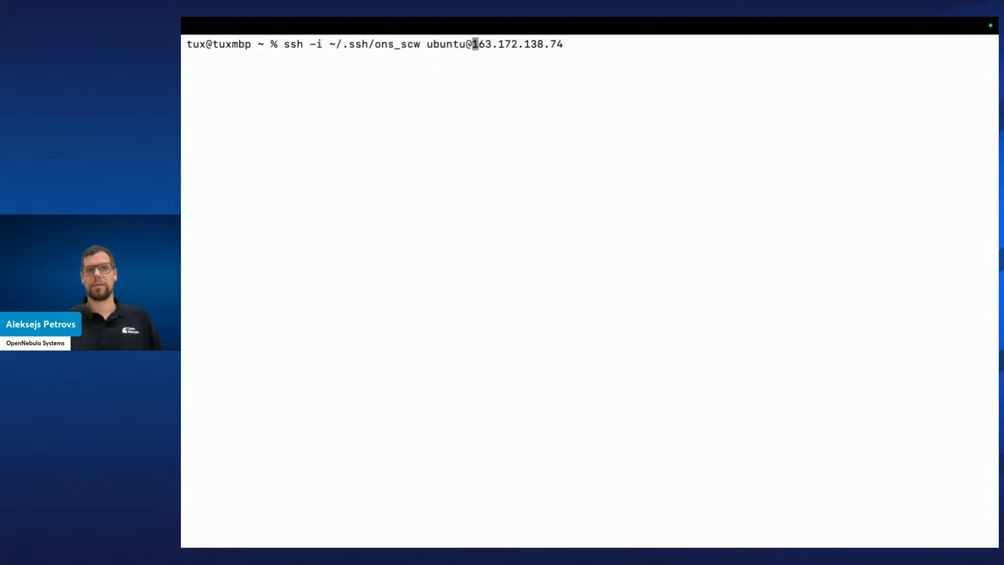
key("ctrl+e")
key("BackSpace")
key("BackSpace")
key("BackSpace")
key("BackSpace")
key("BackSpace")
key("BackSpace")
key("BackSpace")
key("BackSpace")
key("BackSpace")
key("BackSpace")
key("BackSpace")
key("BackSpace")
key("BackSpace")
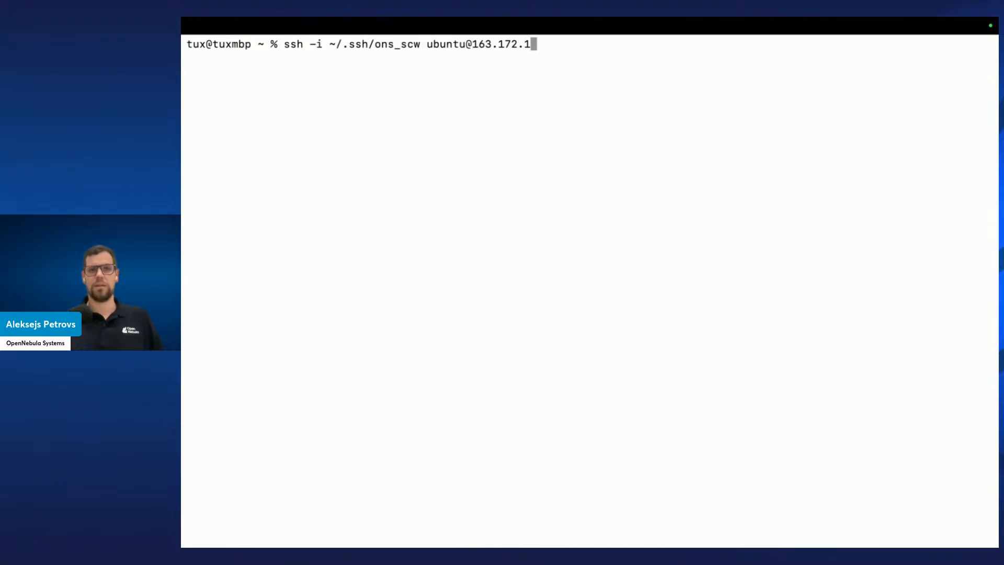
key("BackSpace")
key("super+v")
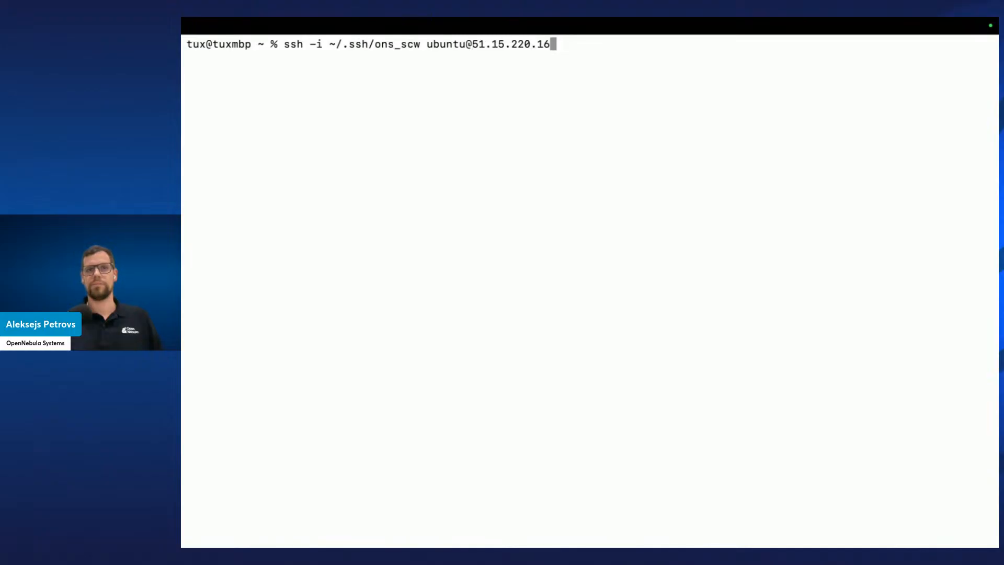
key("Return")
type("yes")
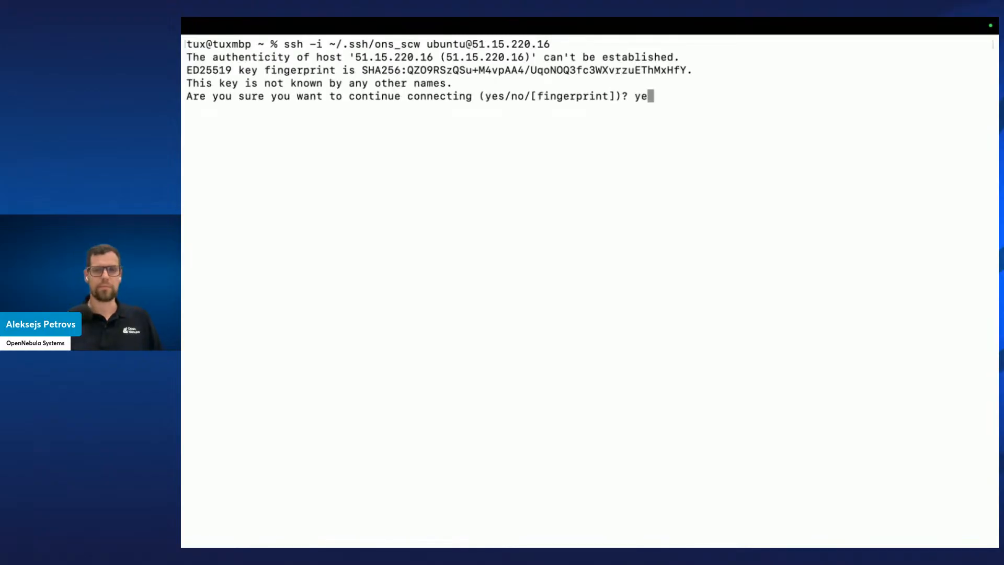
key("Return")
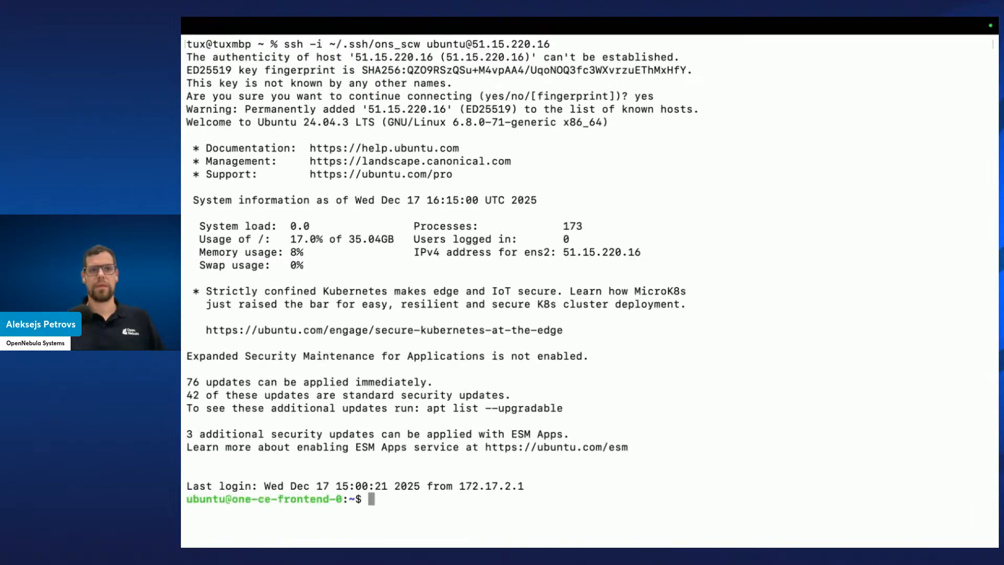
Switch to the oneadmin user on the frontend with sudo -iu oneadmin
key("ctrl+l")
type("sudo -")
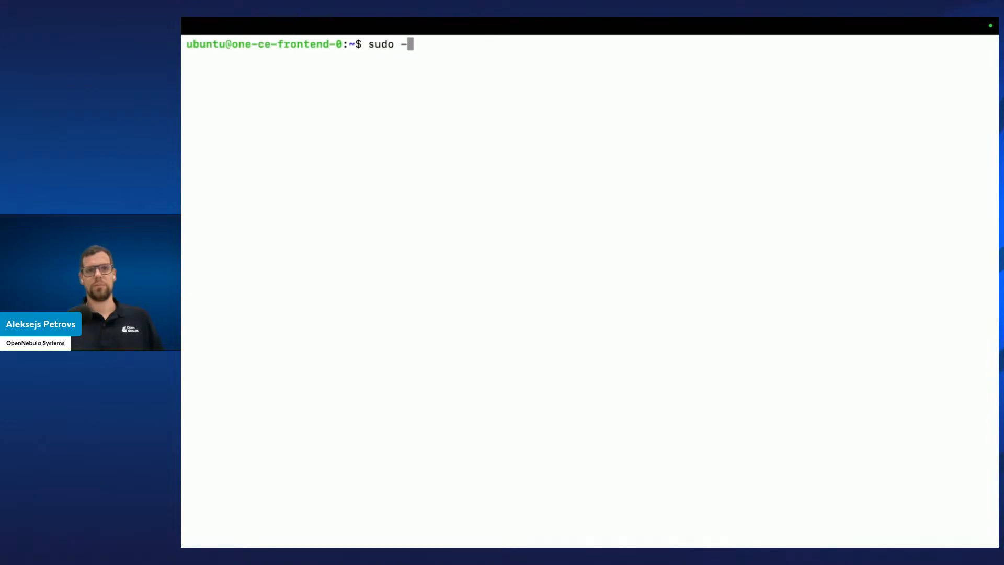
type("iu oneadmin")
key("Return")
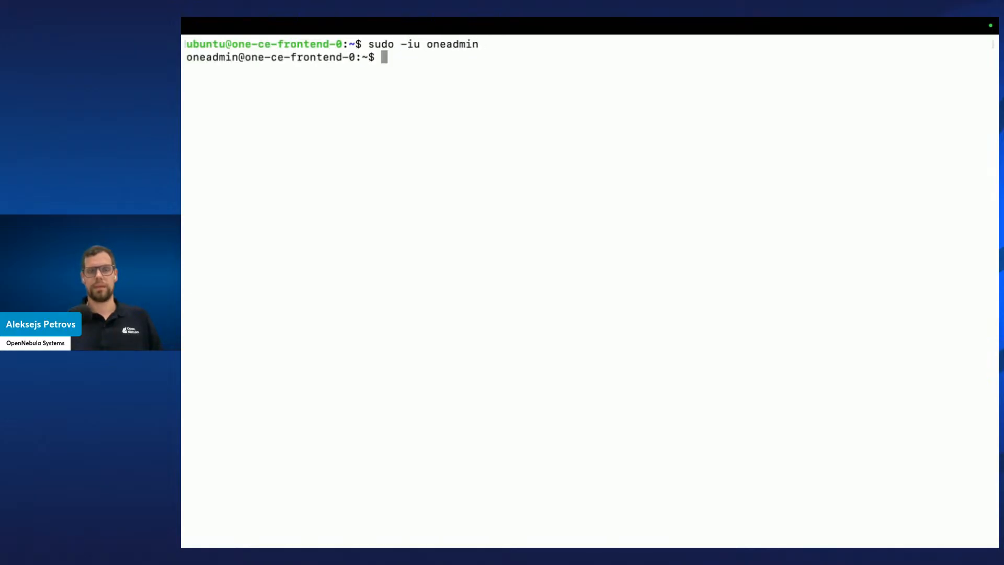
key("ctrl+l")
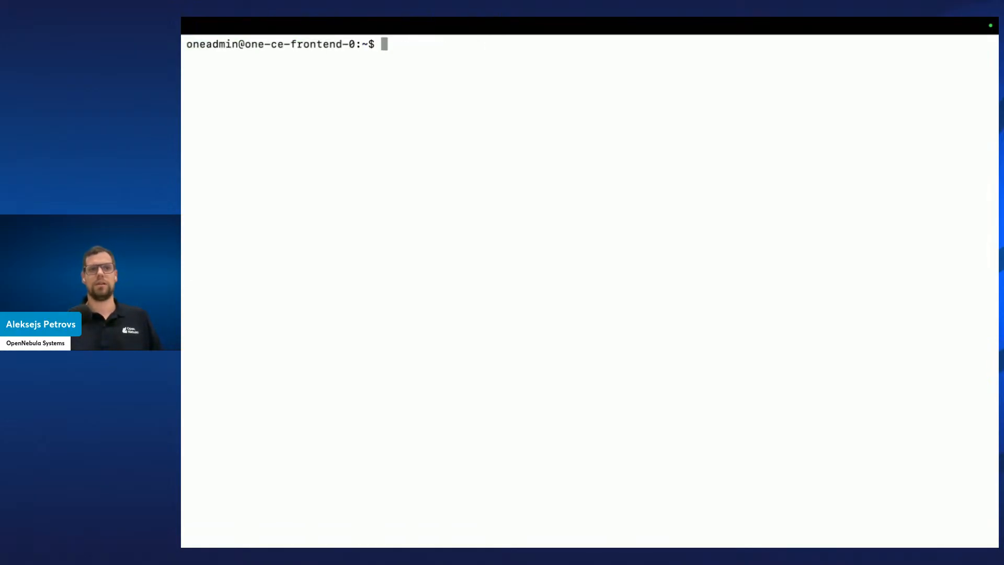
scroll(590, 292, "up", 12)
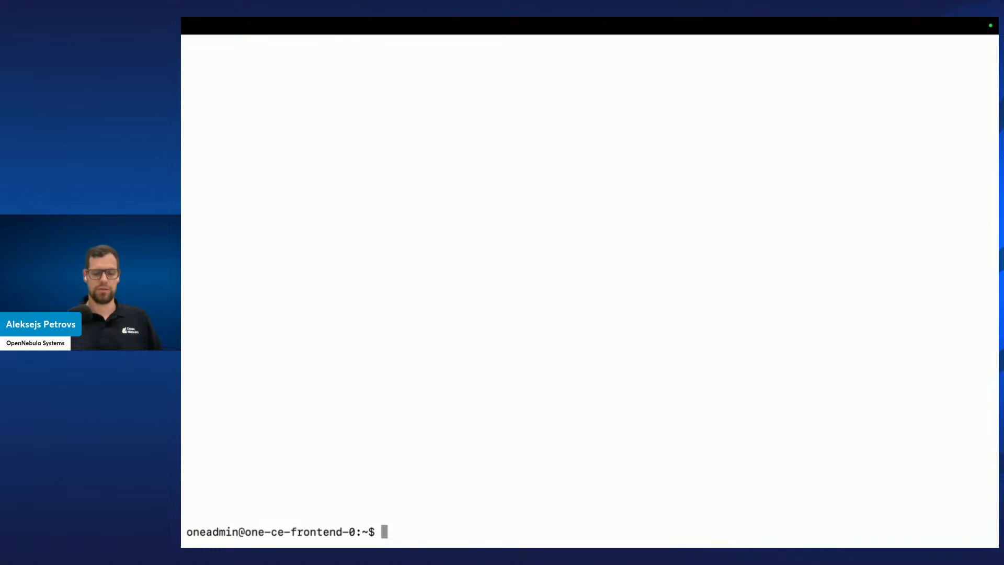
key("ctrl+l")
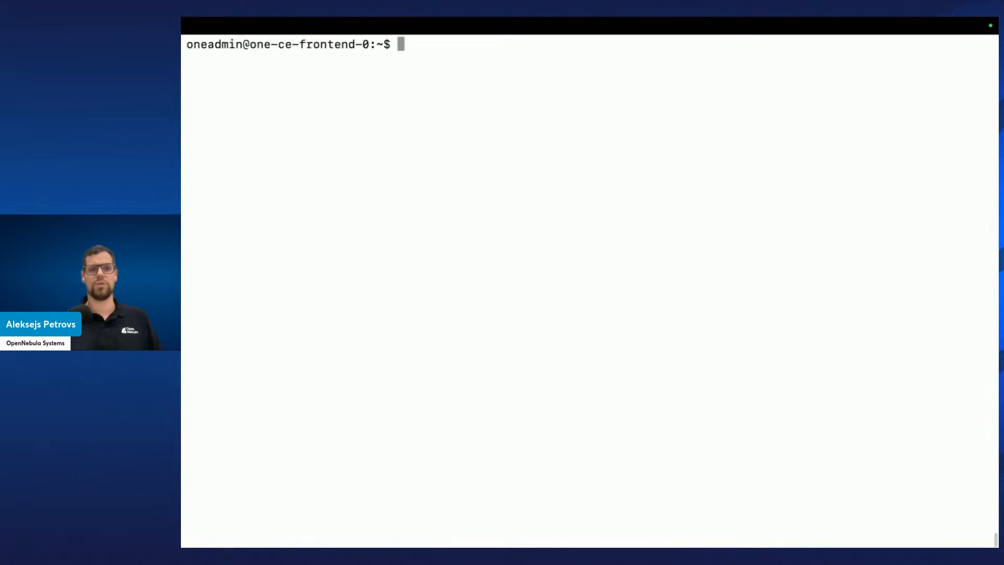
double_click(224, 45)
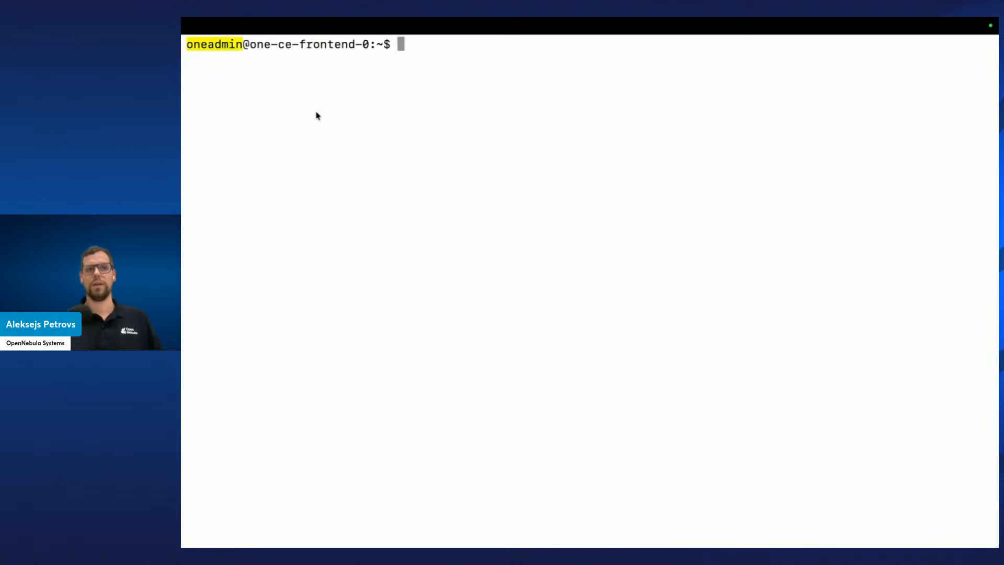
left_click(456, 108)
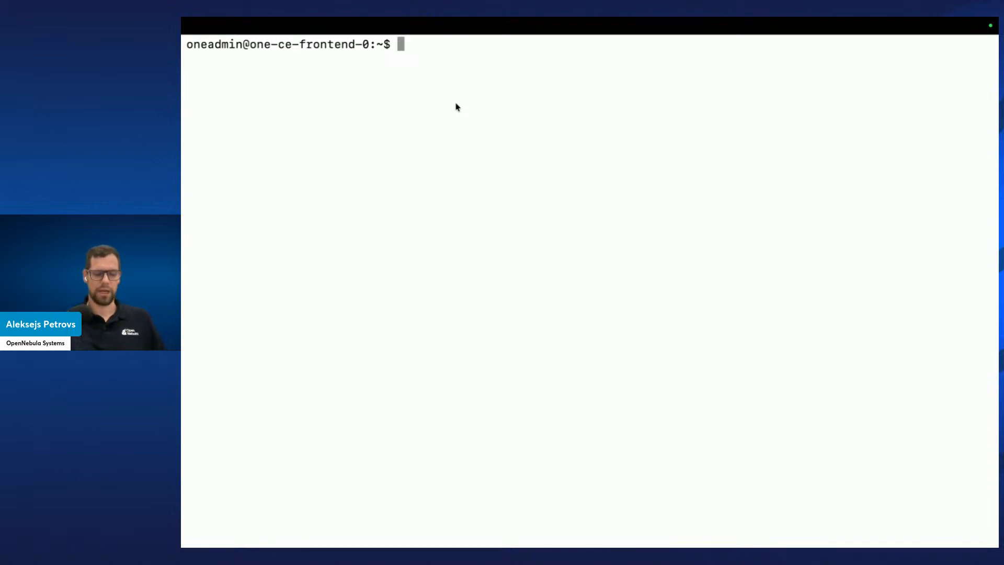
type("ssh")
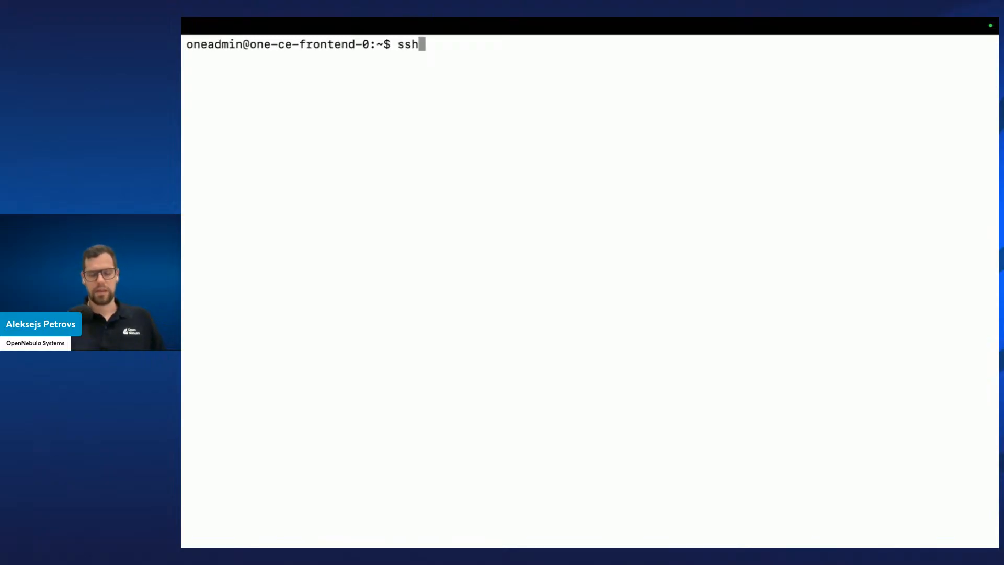
type("-")
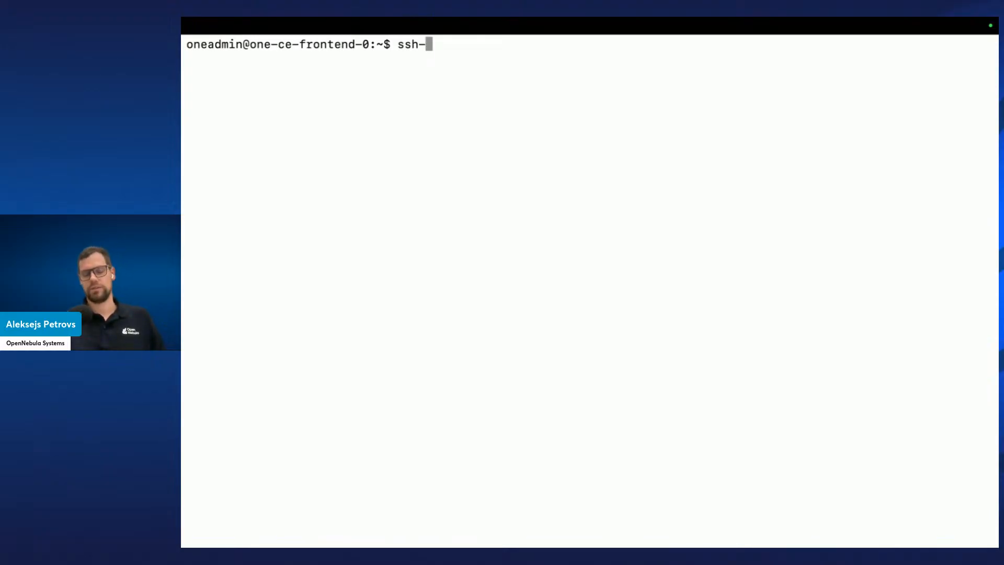
type("c")
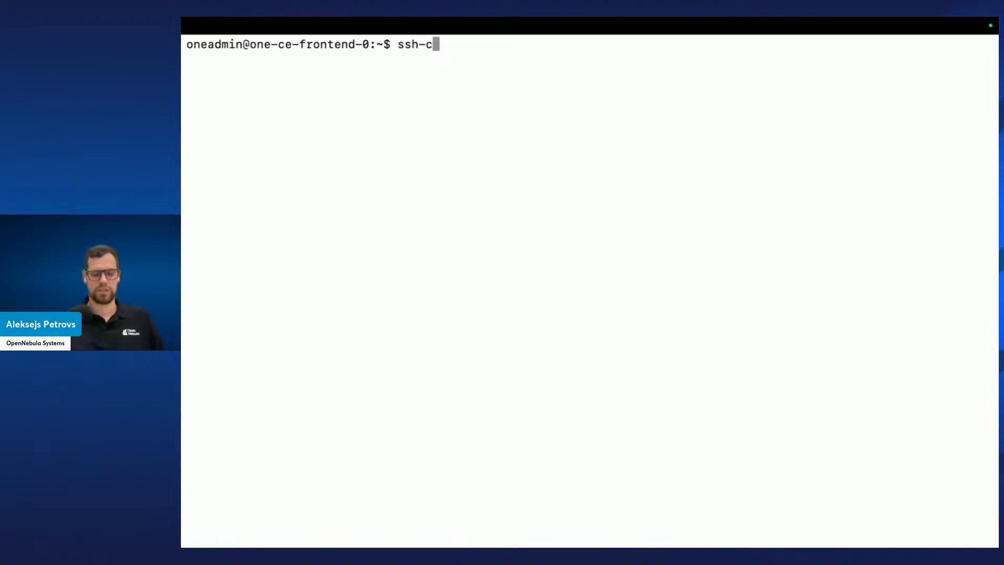
key("Tab")
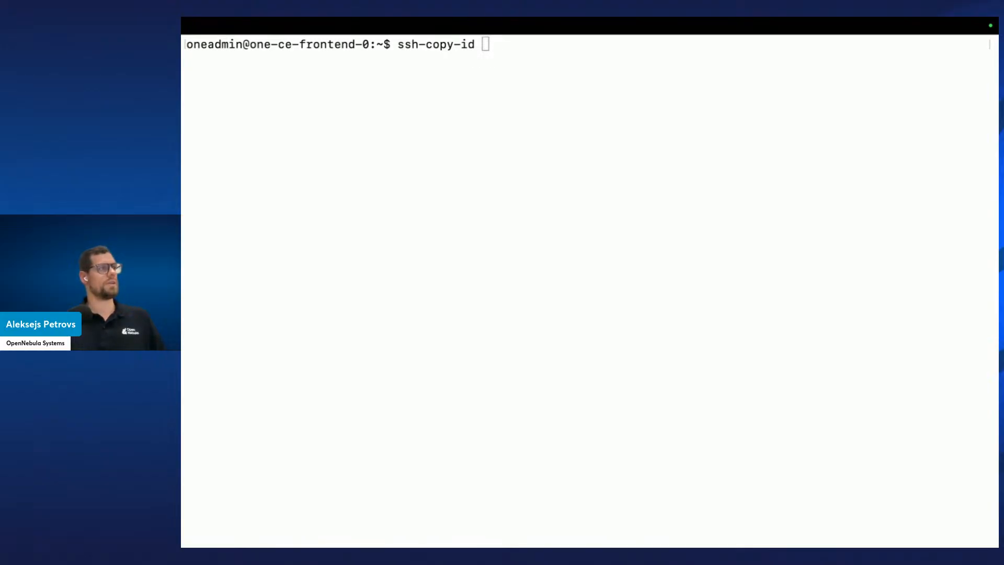
left_click(643, 186)
type("51.158.119.83")
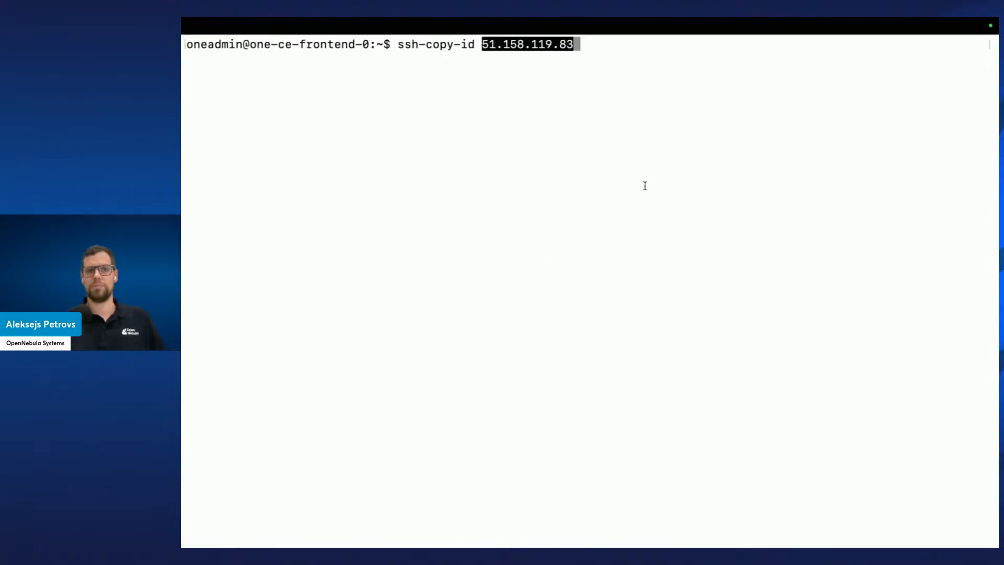
key("Left")
key("Left")
key("Left")
key("Left")
key("Left")
key("Left")
key("Left")
key("Left")
key("Left")
key("Left")
key("Left")
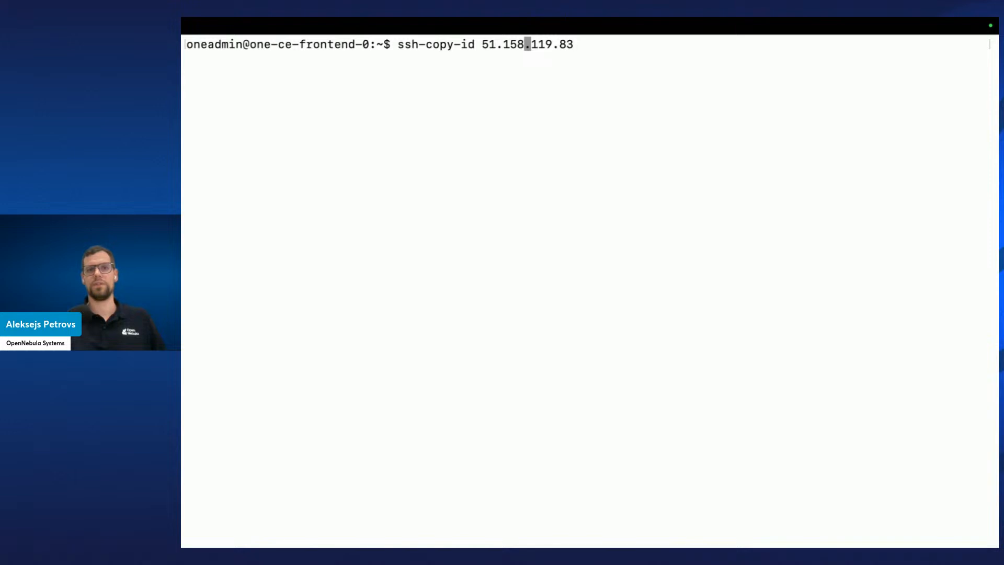
key("Left")
key("Left")
type("backup-admi")
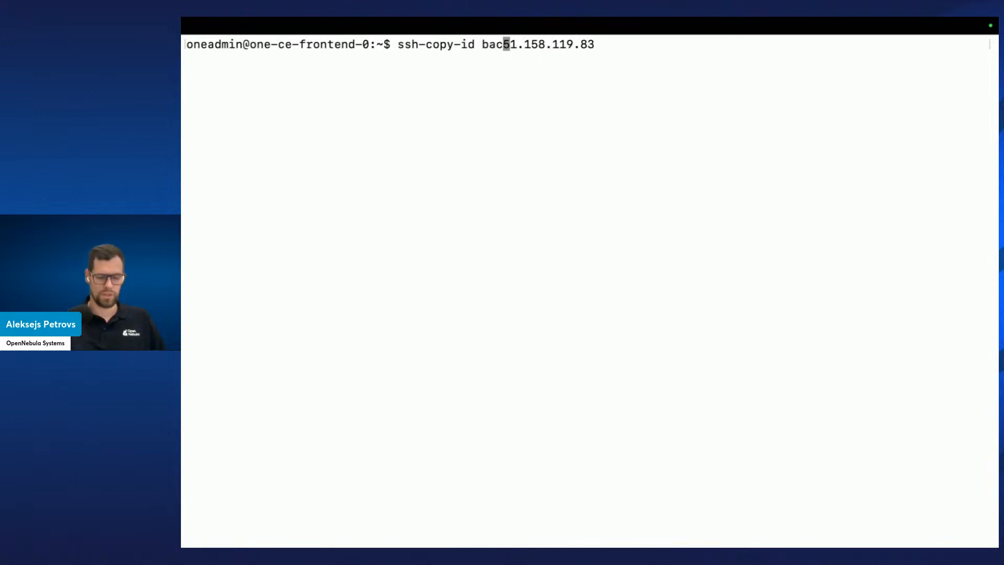
type("n@")
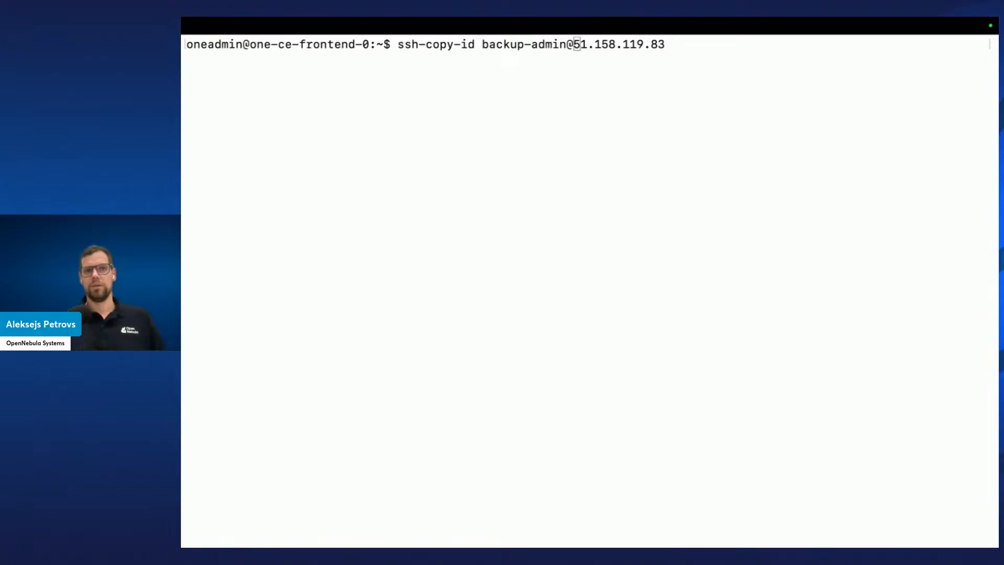
left_click(496, 371)
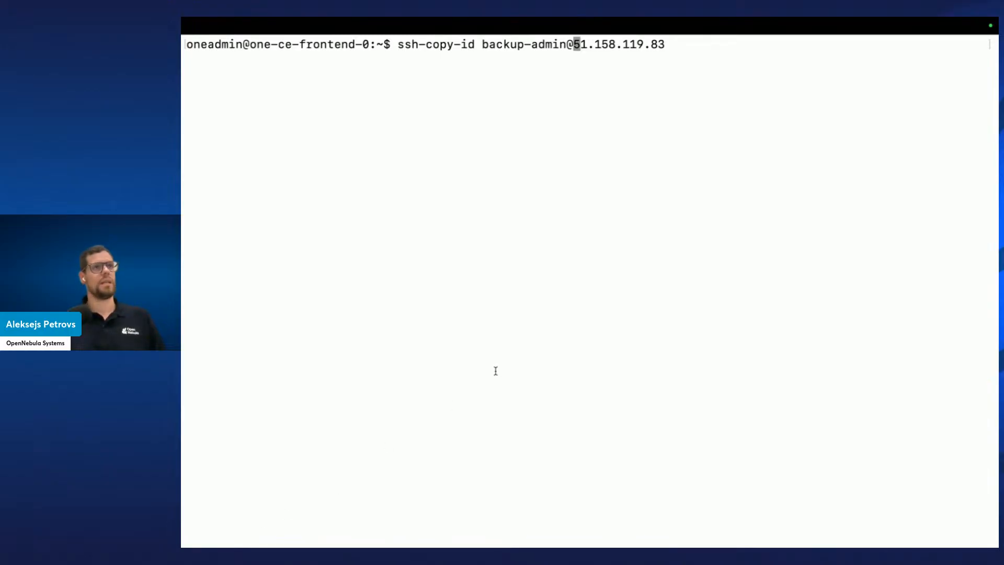
key("Return")
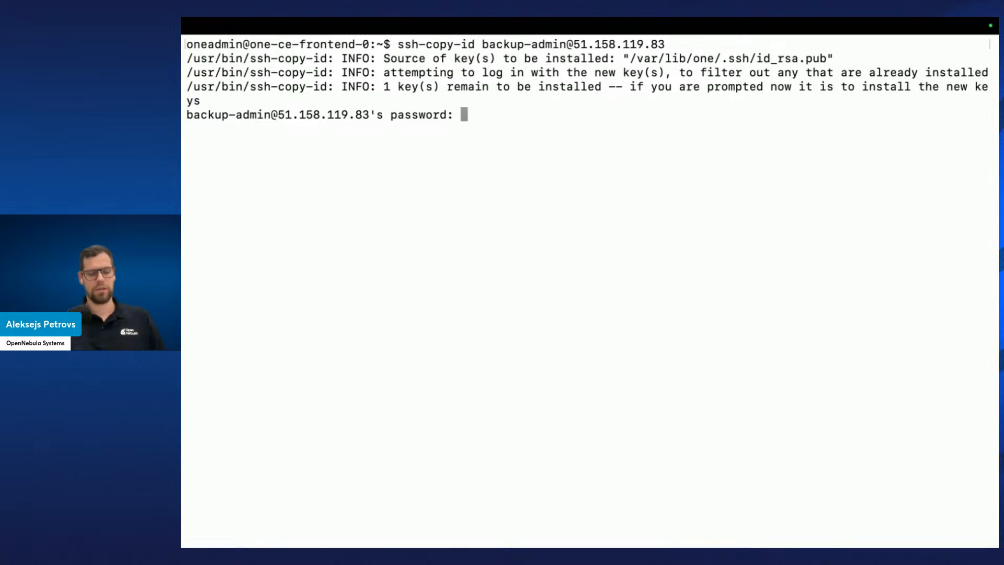
Submit the backup-admin account password at each of the three password prompts
key("Return")
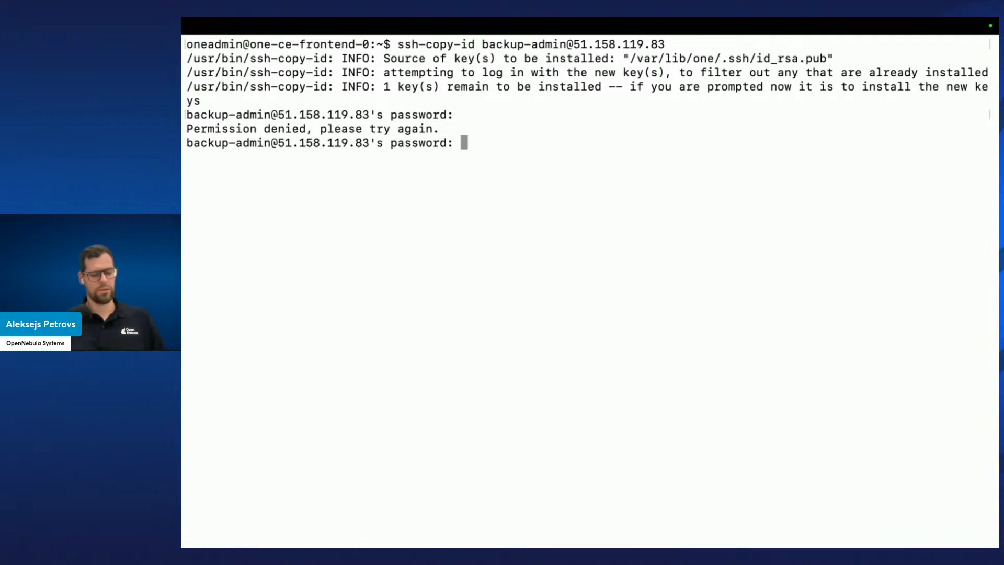
key("Return")
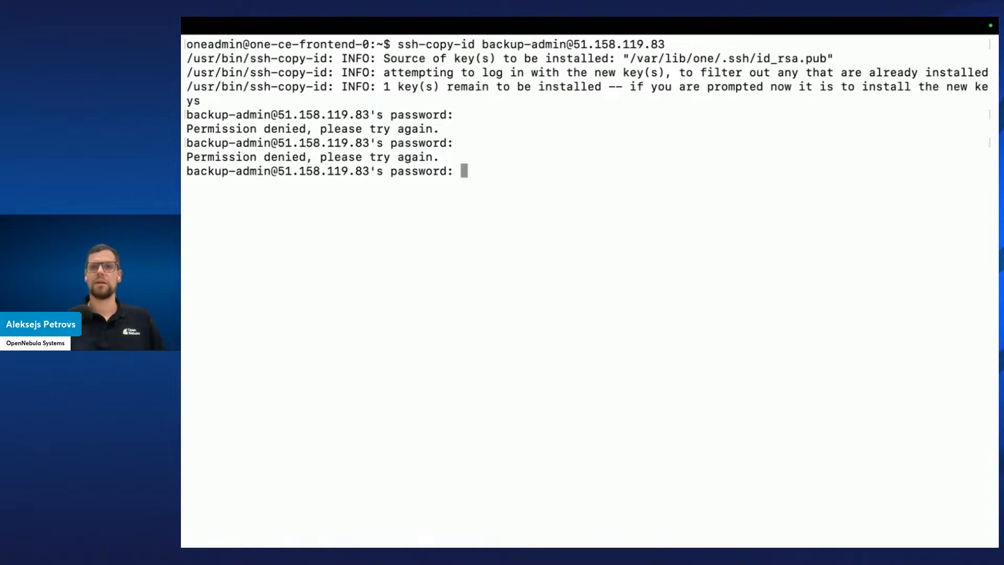
key("Return")
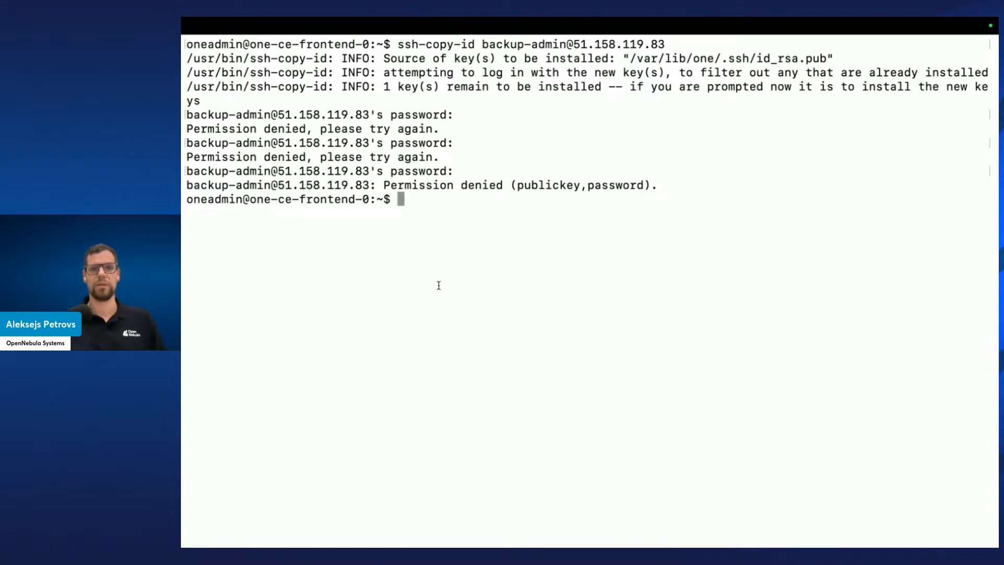
Copy the backup server IP 51.158.119.83 from the output and open a new local terminal tab
left_click_drag(369, 184, 278, 184)
key("super+c")
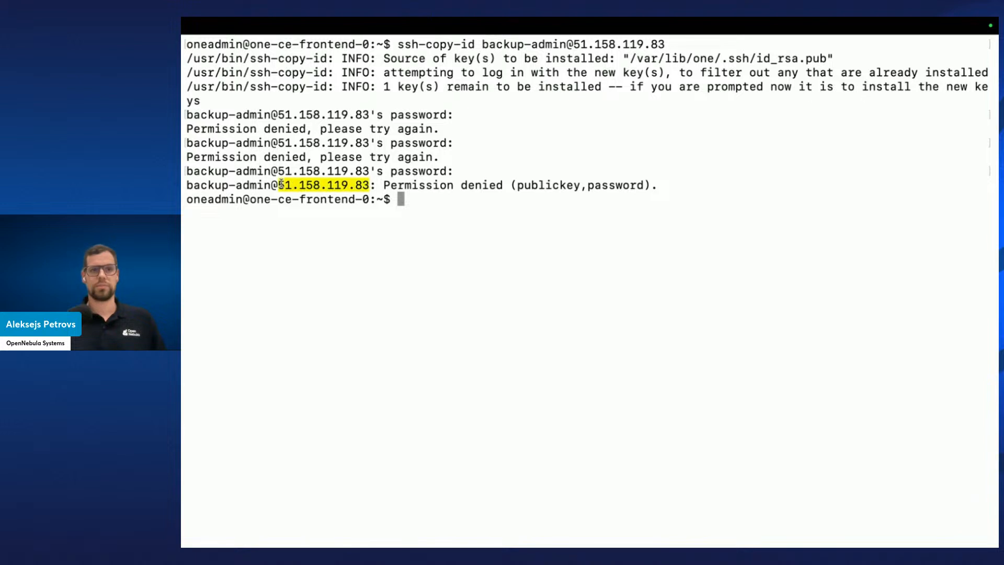
left_click(570, 237)
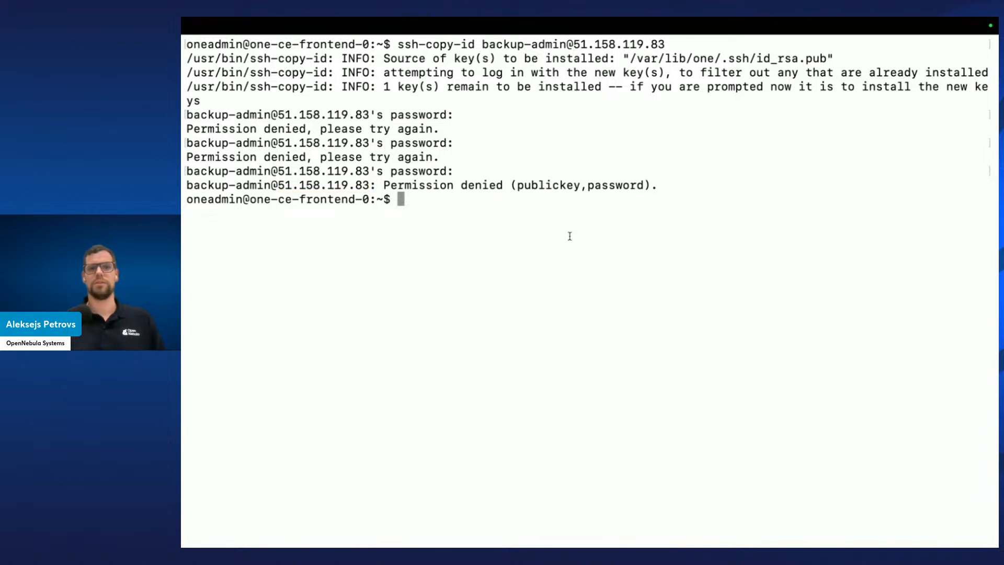
key("super+t")
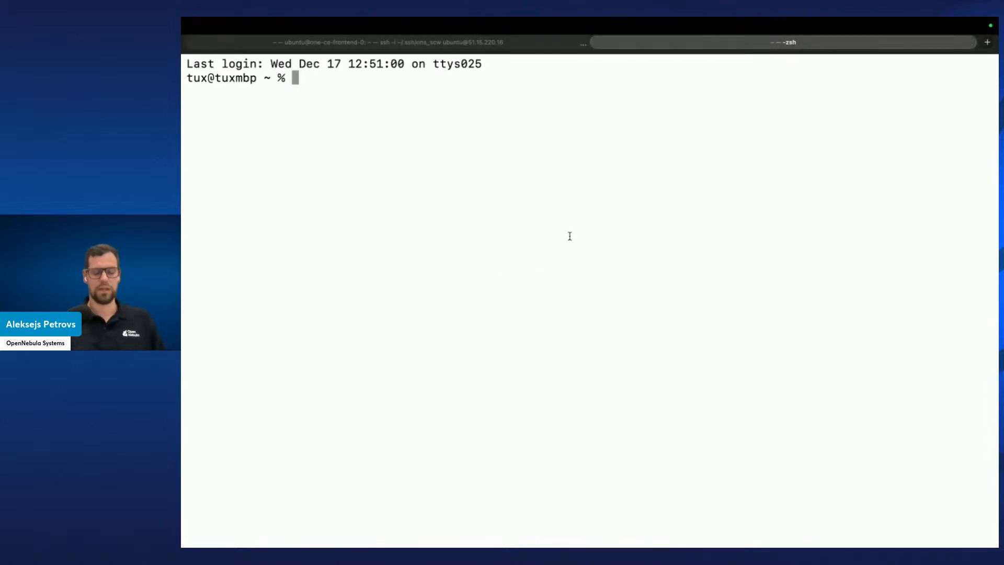
key("ctrl+r")
type("ons")
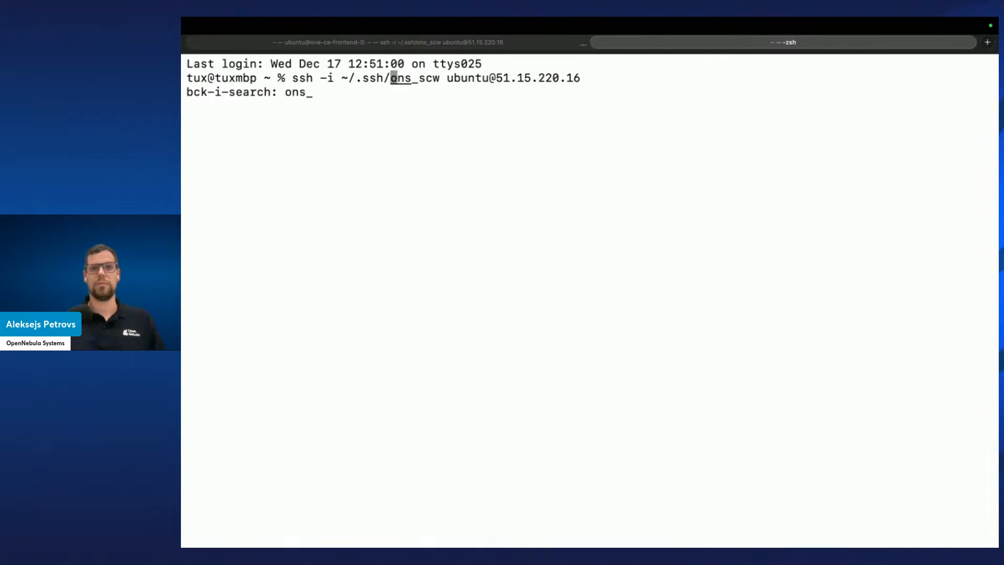
key("Right")
key("Right")
key("Right")
key("Right")
key("Right")
key("Right")
key("Right")
key("Right")
key("Right")
key("Right")
key("Right")
key("Right")
key("Right")
key("Right")
key("Right")
key("Right")
key("Right")
key("Right")
key("Right")
key("Right")
key("BackSpace")
key("BackSpace")
key("BackSpace")
key("BackSpace")
key("BackSpace")
key("BackSpace")
key("BackSpace")
key("BackSpace")
key("BackSpace")
key("BackSpace")
key("BackSpace")
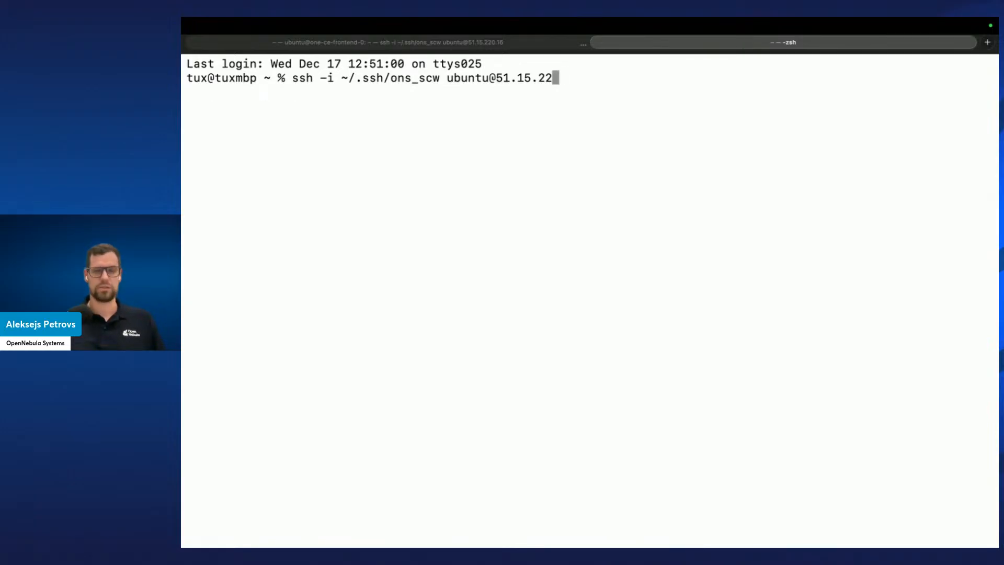
key("BackSpace")
key("super+v")
key("Return")
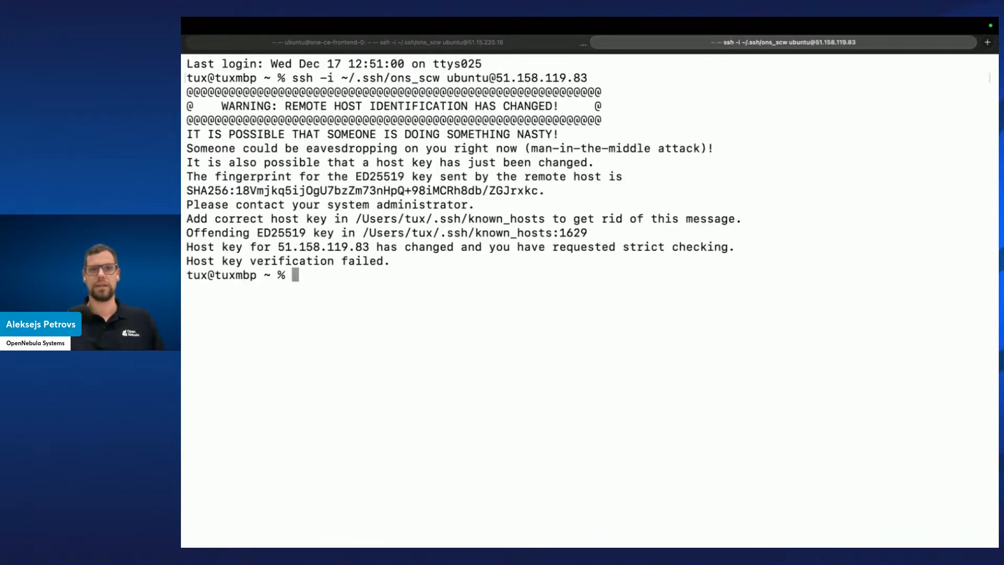
Remove the stale 51.158.119.83 host key with ssh-keygen -f ~/.ssh/known_hosts -R '51.158.119.83'
key("ctrl+r")
type("-R")
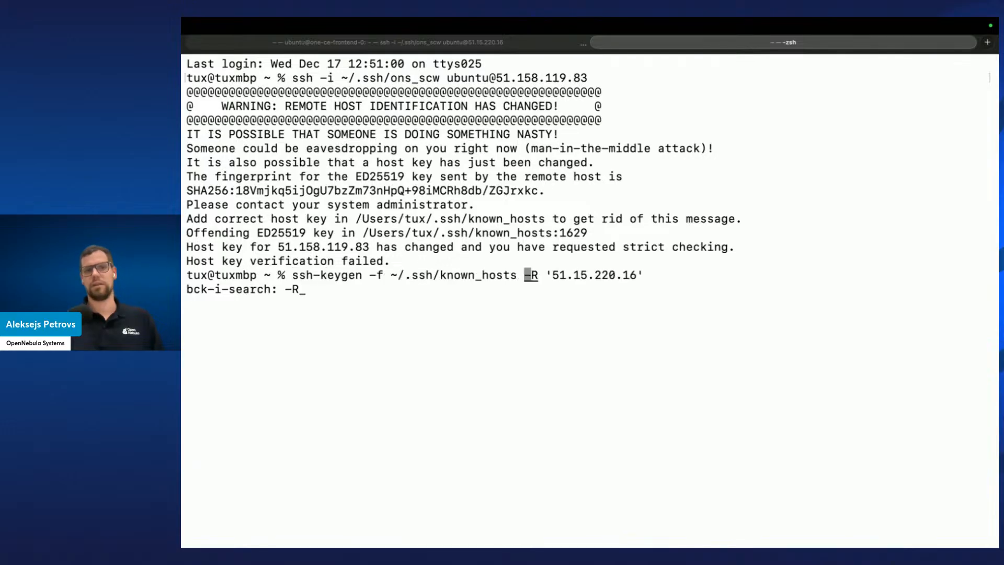
key("End")
key("Left")
key("BackSpace")
key("BackSpace")
key("BackSpace")
key("BackSpace")
key("BackSpace")
key("BackSpace")
key("BackSpace")
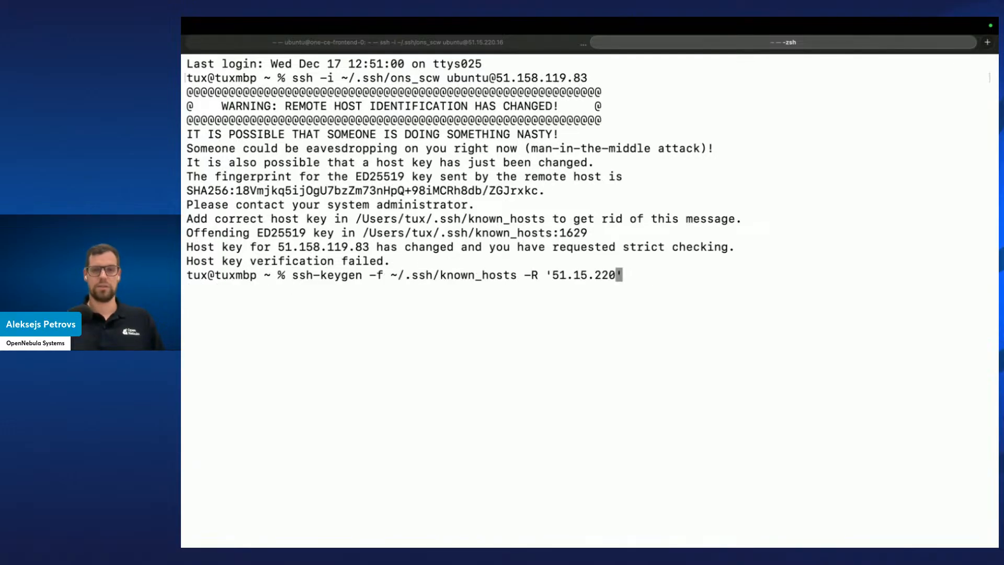
key("BackSpace")
key("BackSpace")
key("BackSpace")
key("BackSpace")
key("BackSpace")
key("super+v")
key("Return")
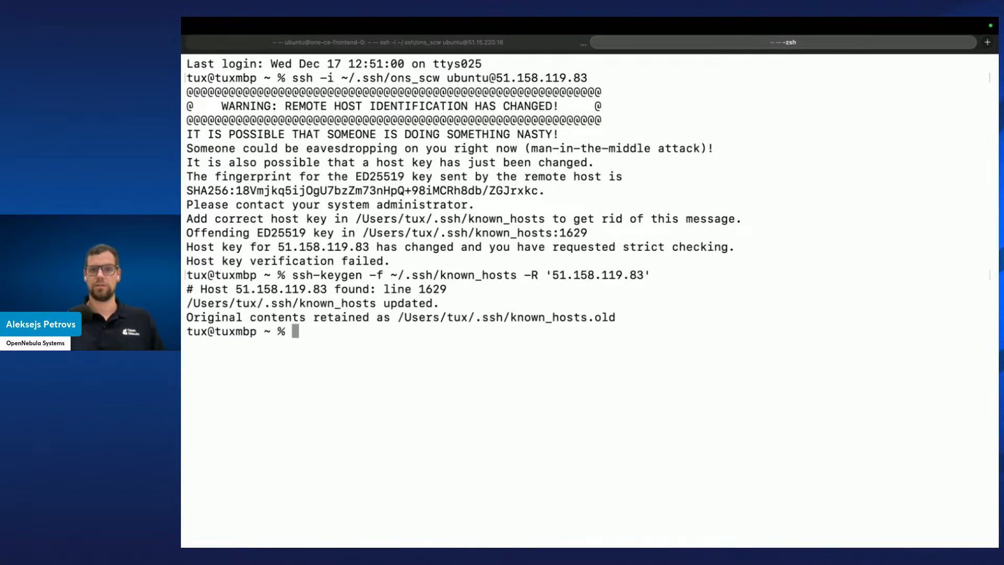
key("super+k")
key("Up")
key("Up")
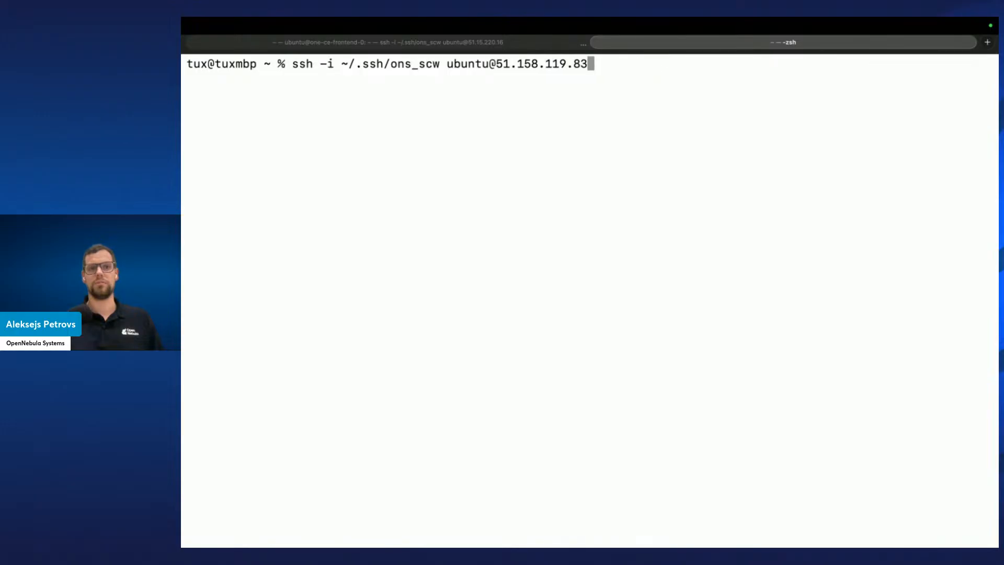
key("Down")
key("Return")
key("Up")
key("Up")
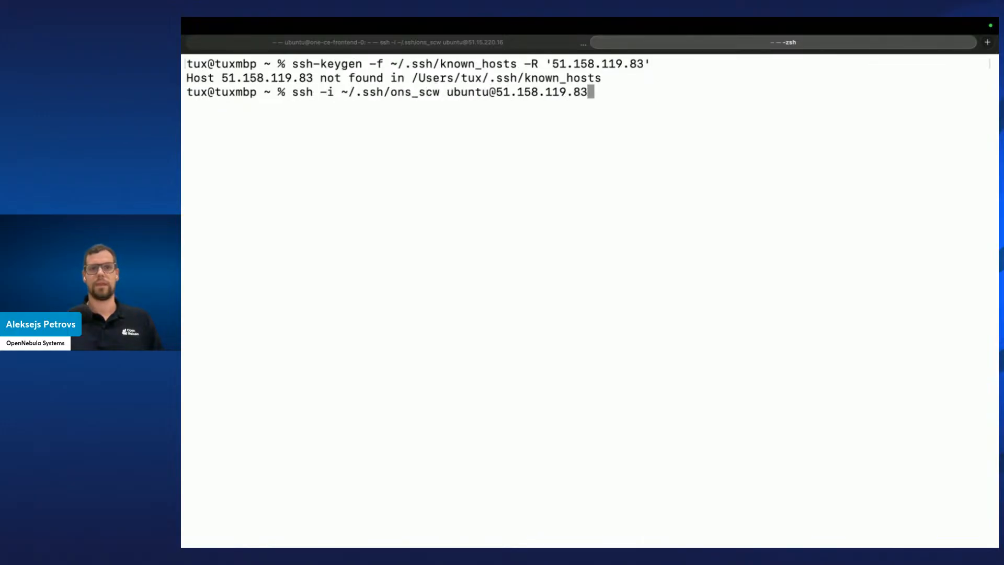
key("Return")
type("yes")
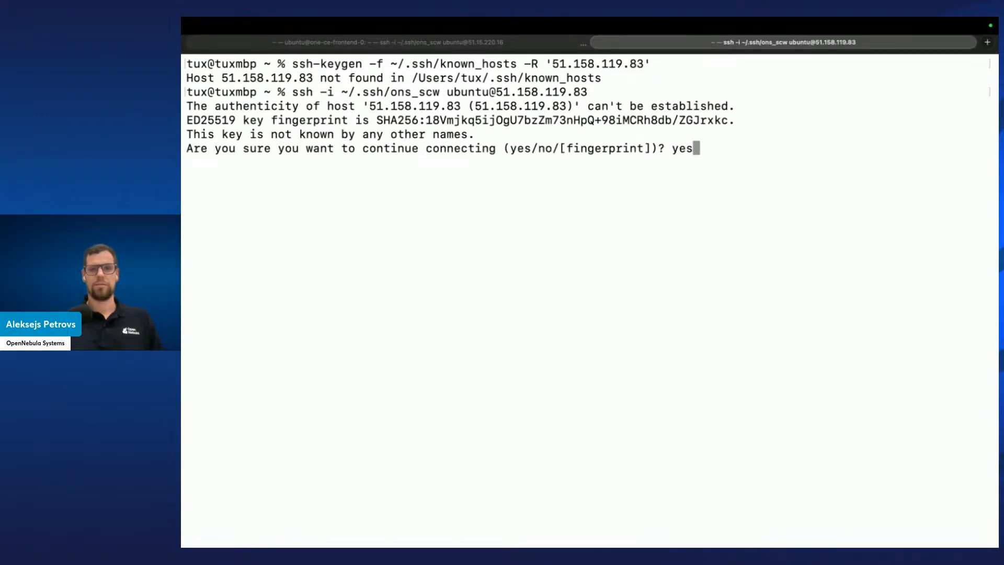
key("Return")
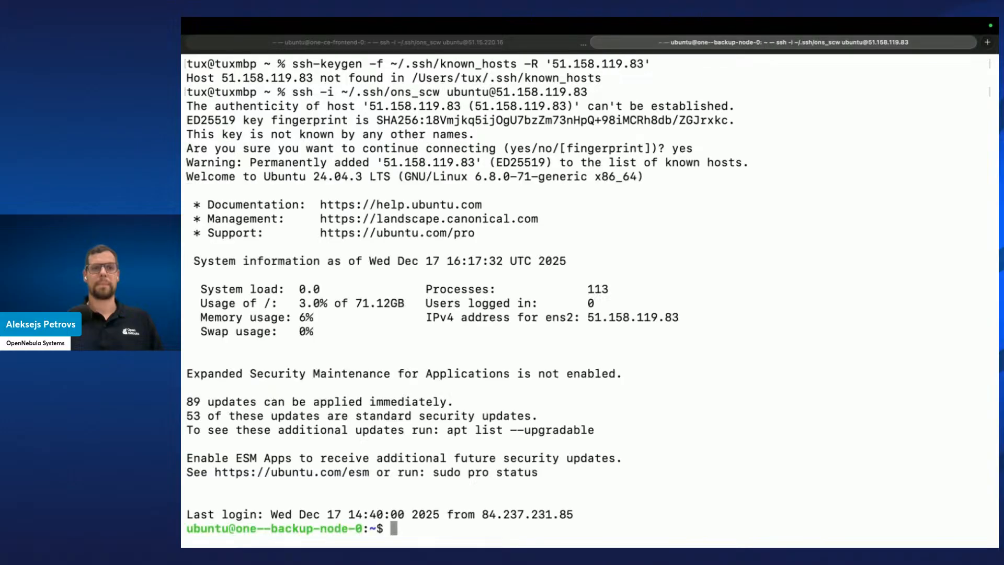
Clear the screen and become root on the backup node with sudo su
key("ctrl+l")
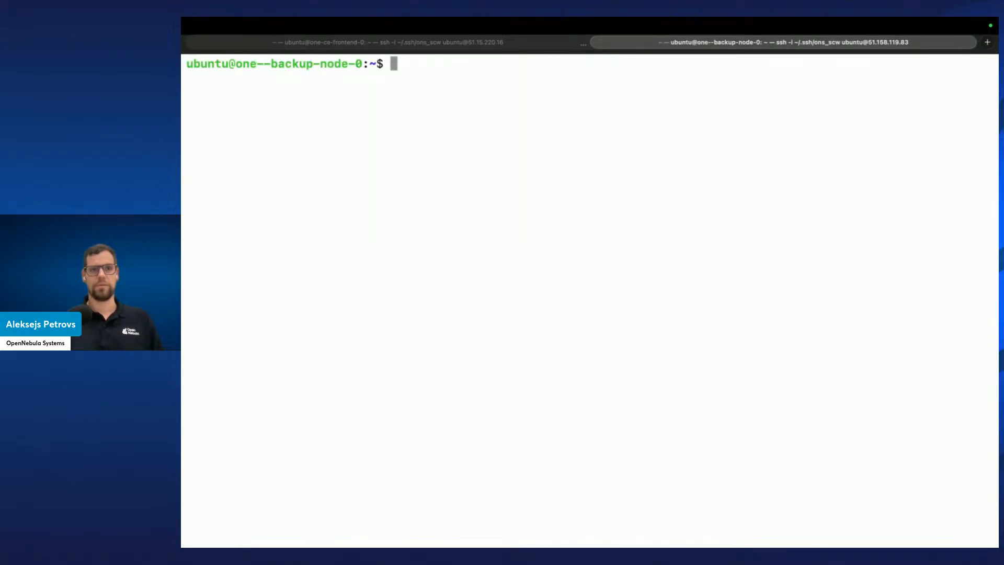
type("sudo su")
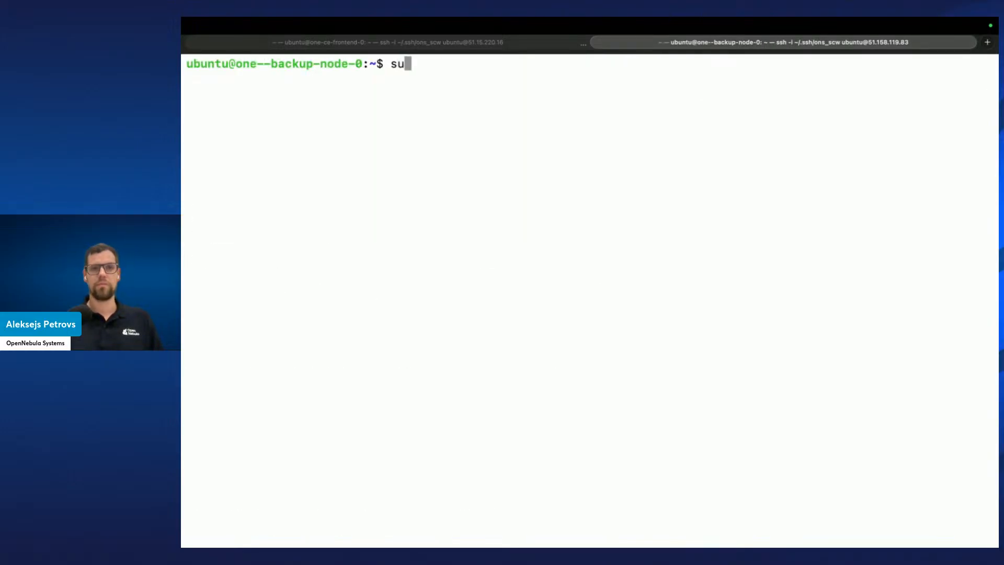
key("Return")
Try to set the backup-admin user's password with passwd backup-admin
type("pa")
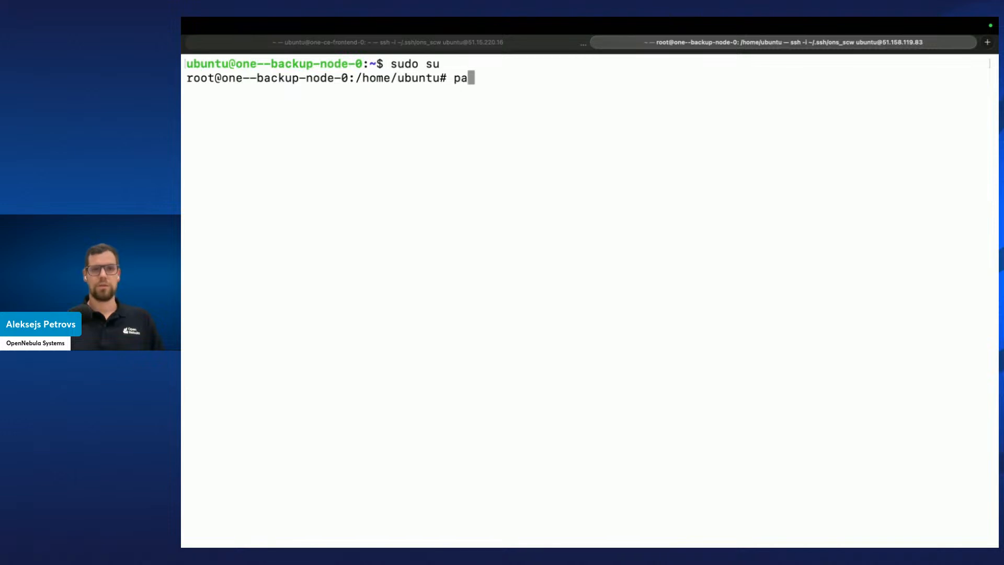
type("sswd backup-admin")
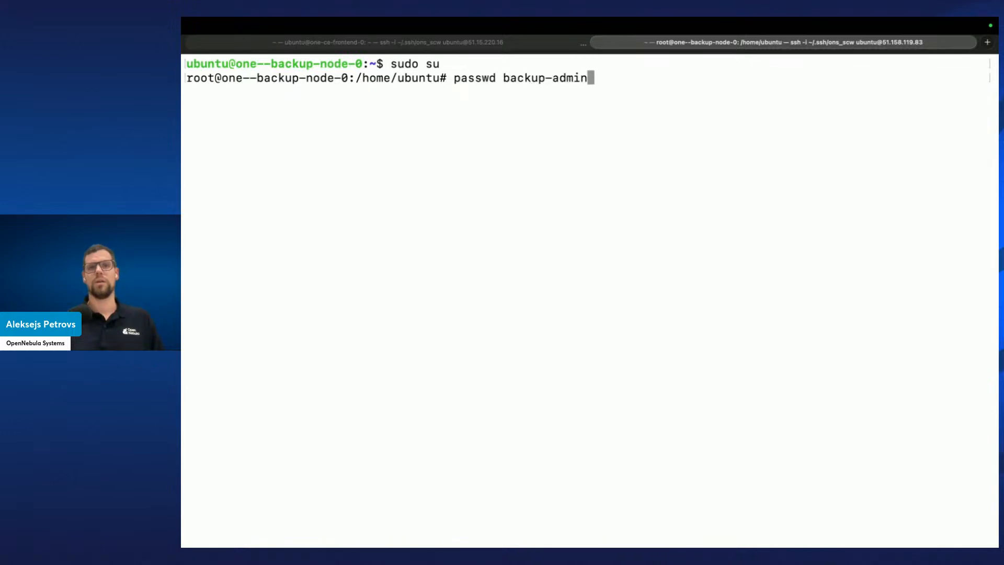
key("Return")
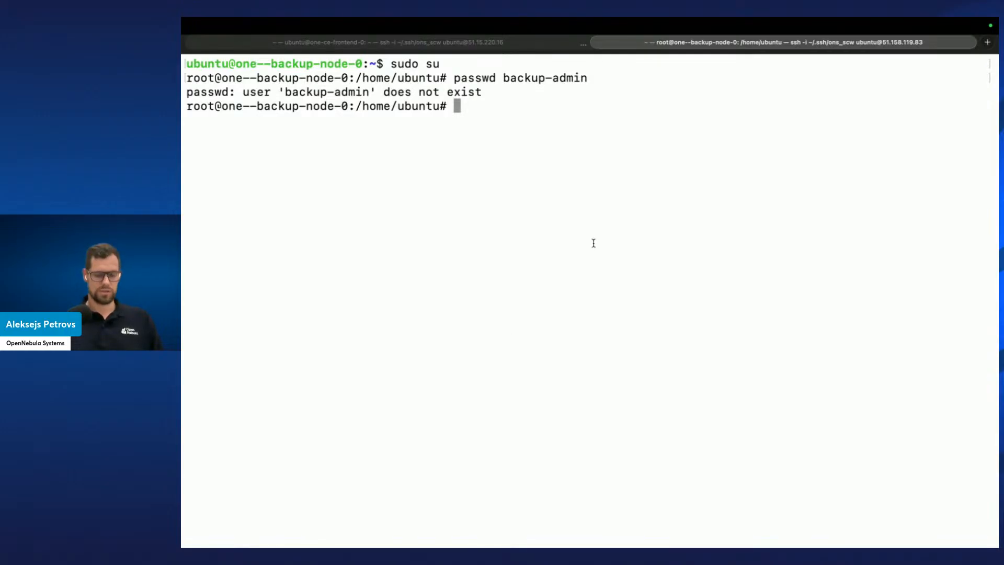
List the /var/lib/one directory on the backup node
type("ls /var/lib/one")
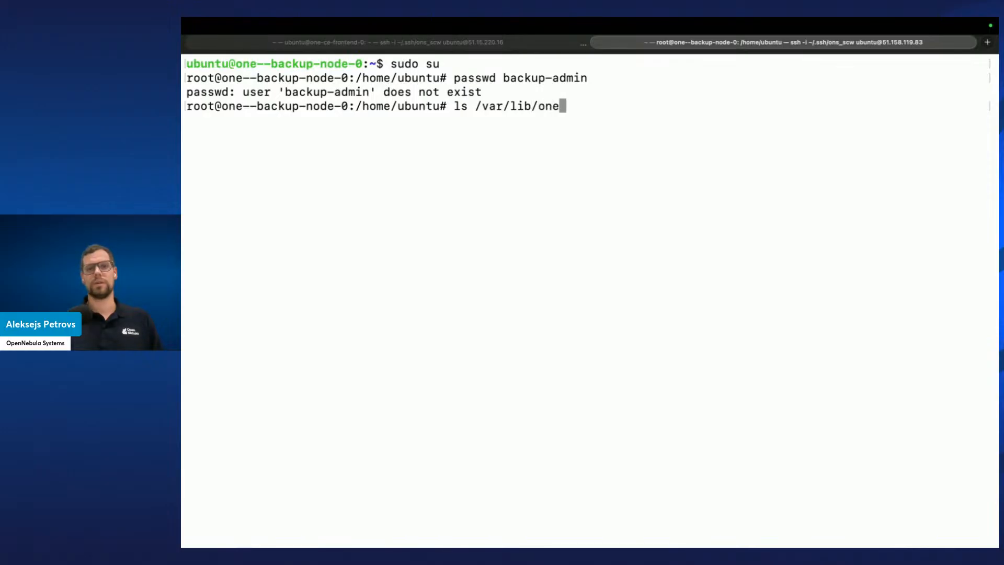
key("Return")
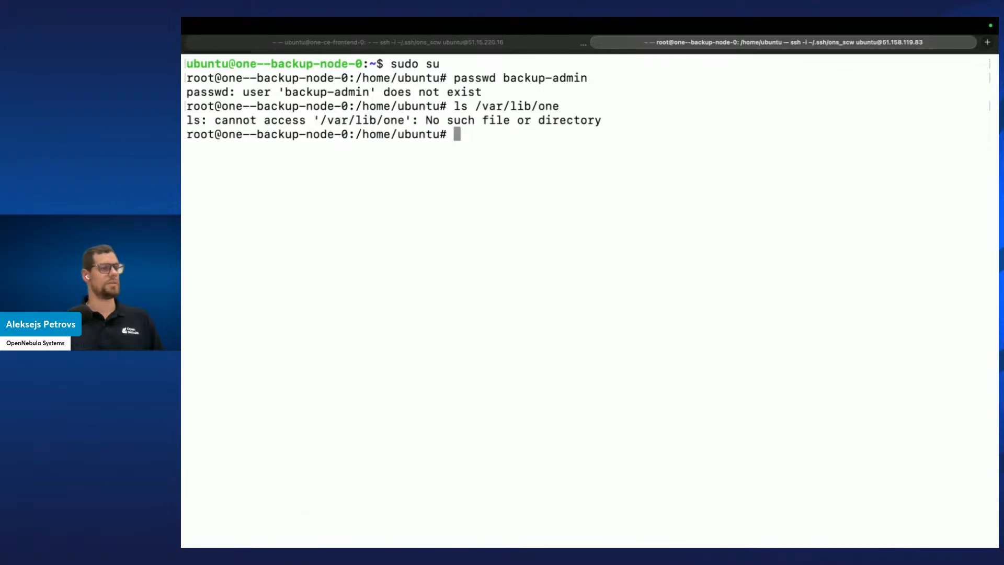
key("super+Tab")
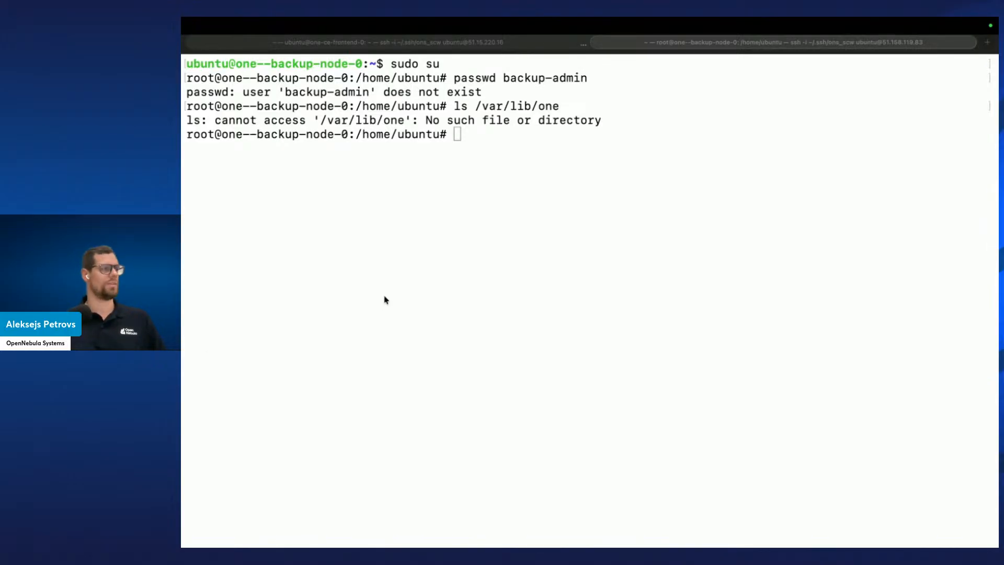
left_click(431, 249)
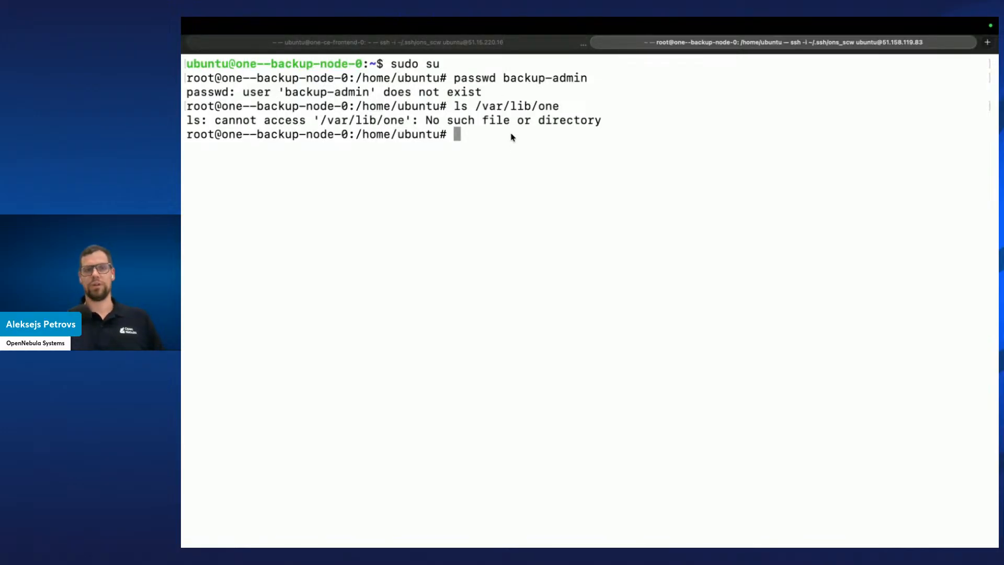
Re-run the listing of /var/lib/one on the backup node
key("Up")
key("Return")
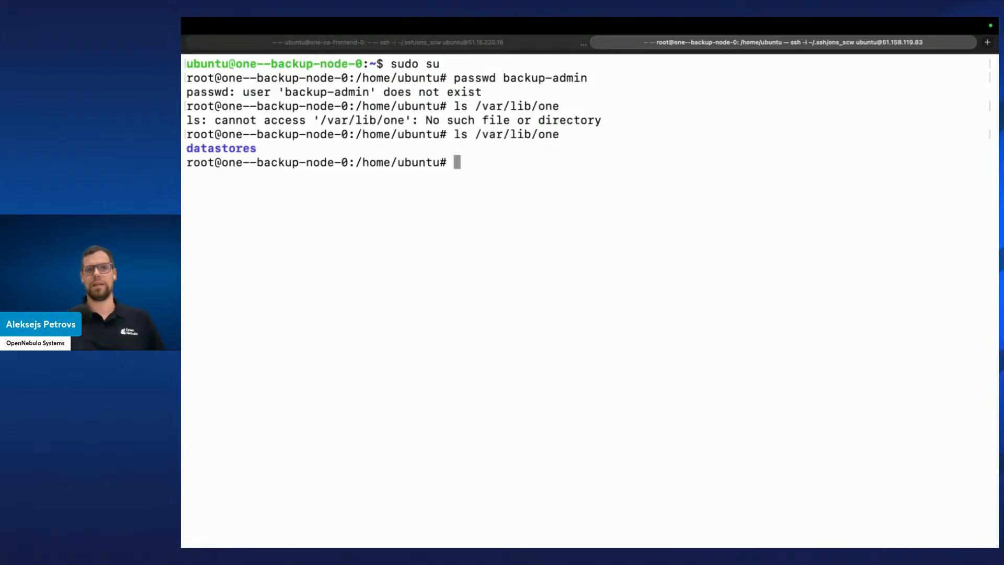
left_click_drag(560, 136, 474, 136)
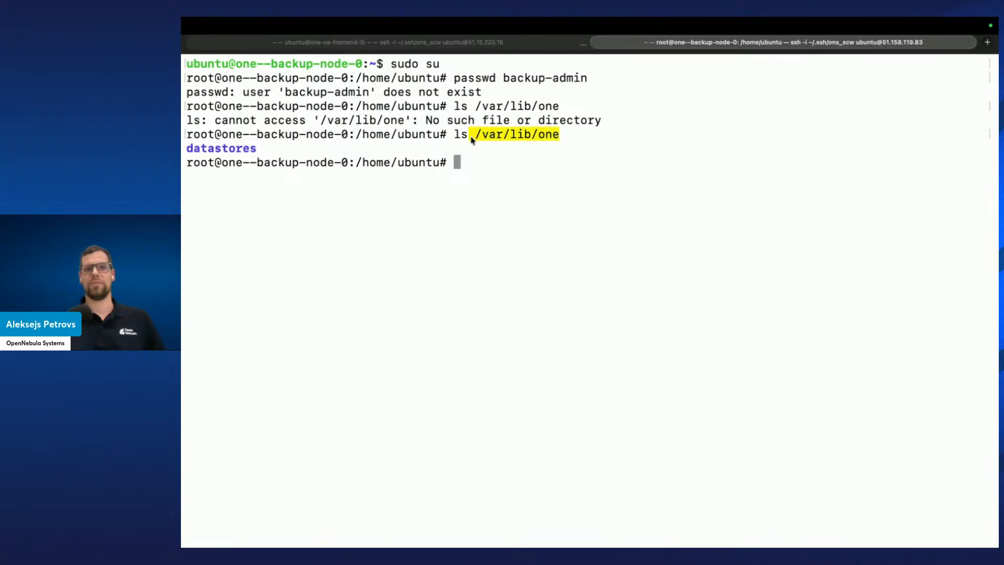
left_click(537, 186)
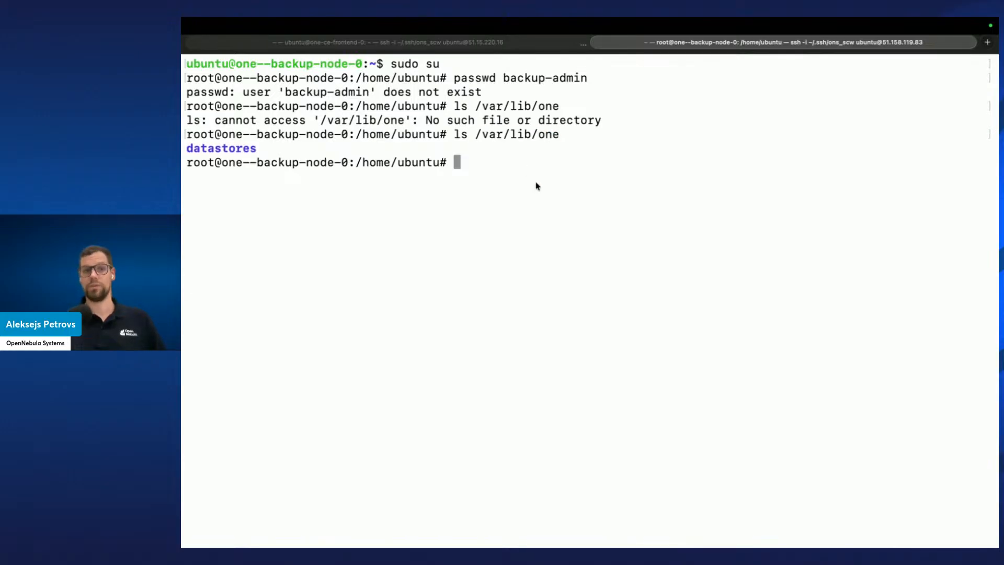
Display the contents of /etc/passwd on the backup node with cat
type("cat ")
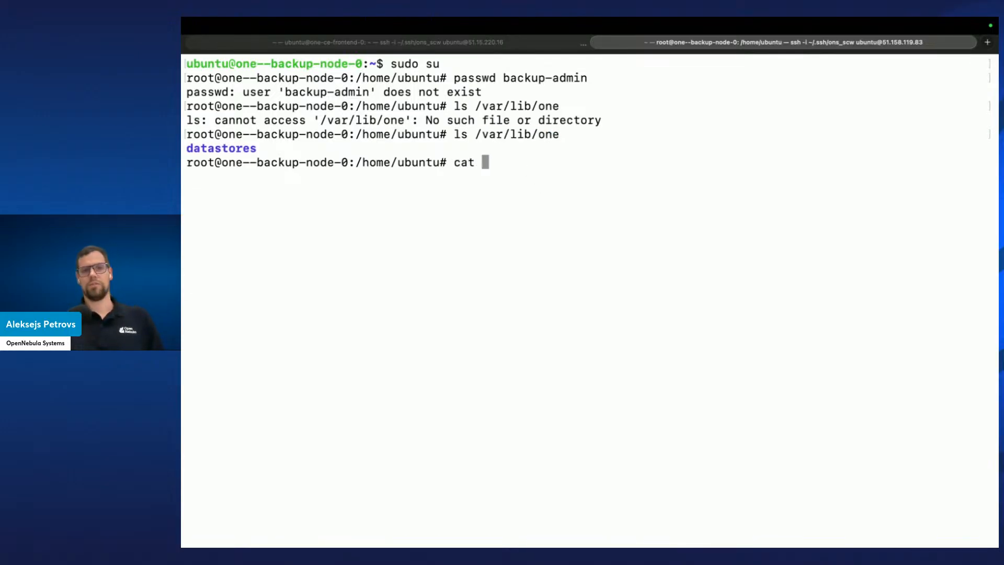
type("/etc/passwd")
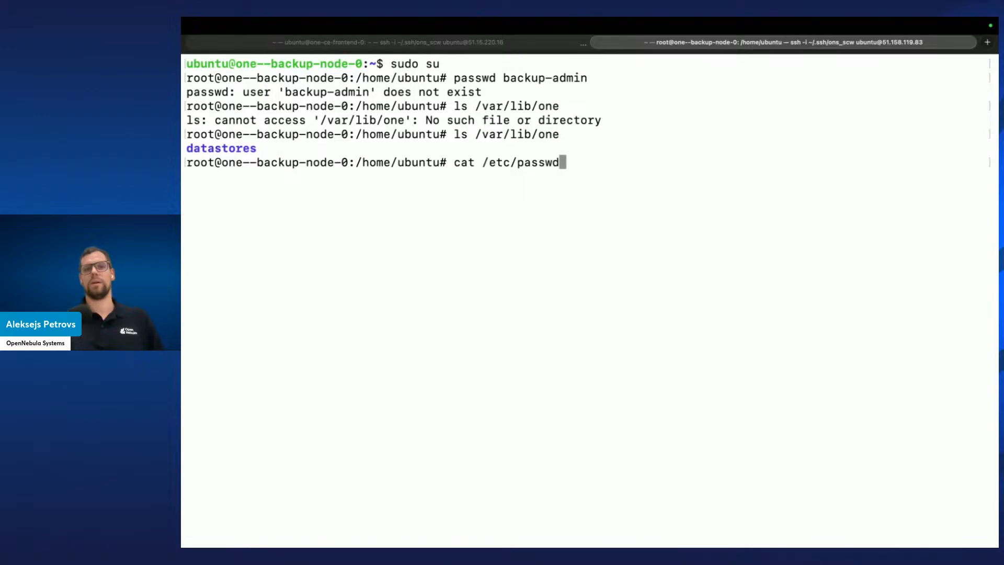
key("Return")
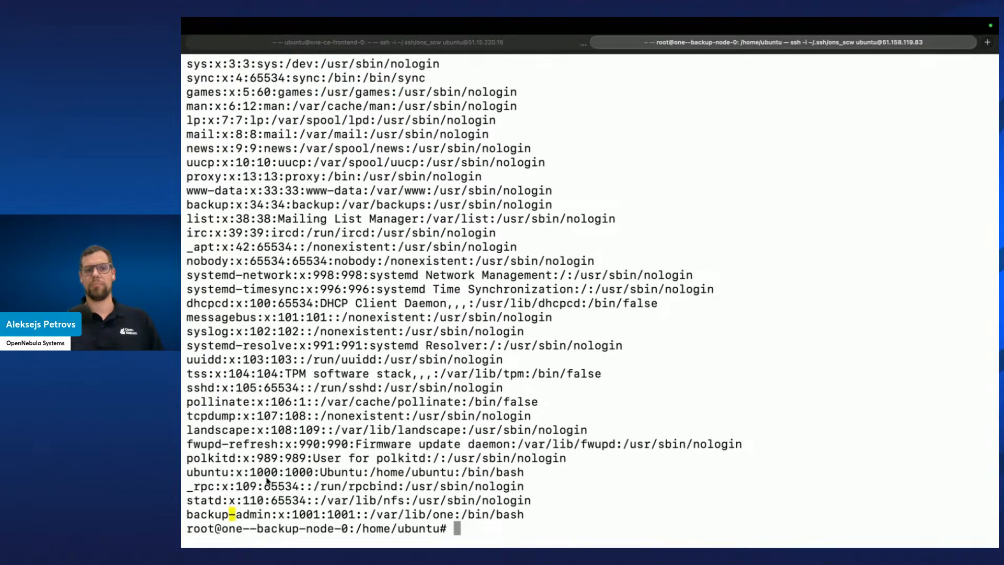
left_click(502, 42)
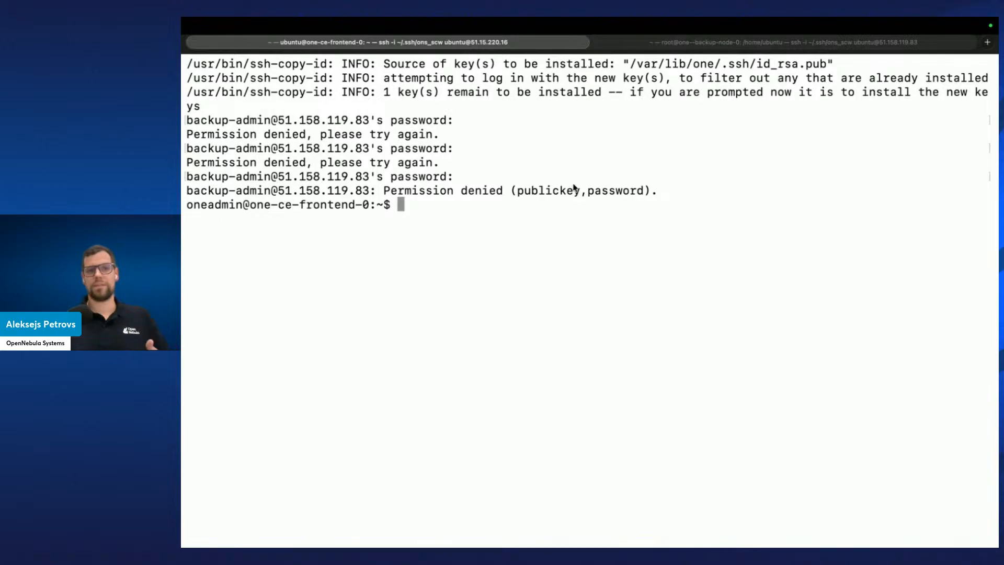
key("Up")
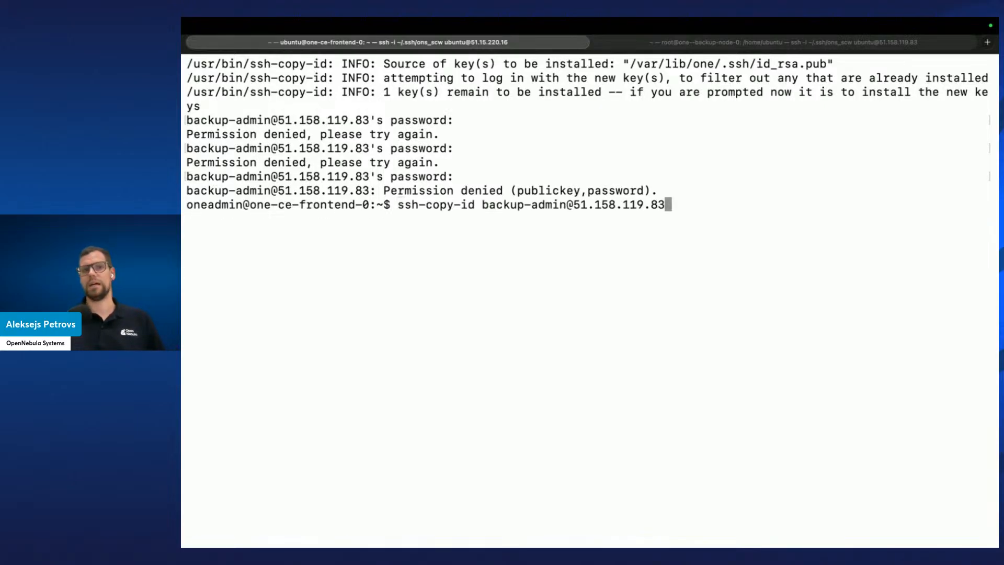
key("Return")
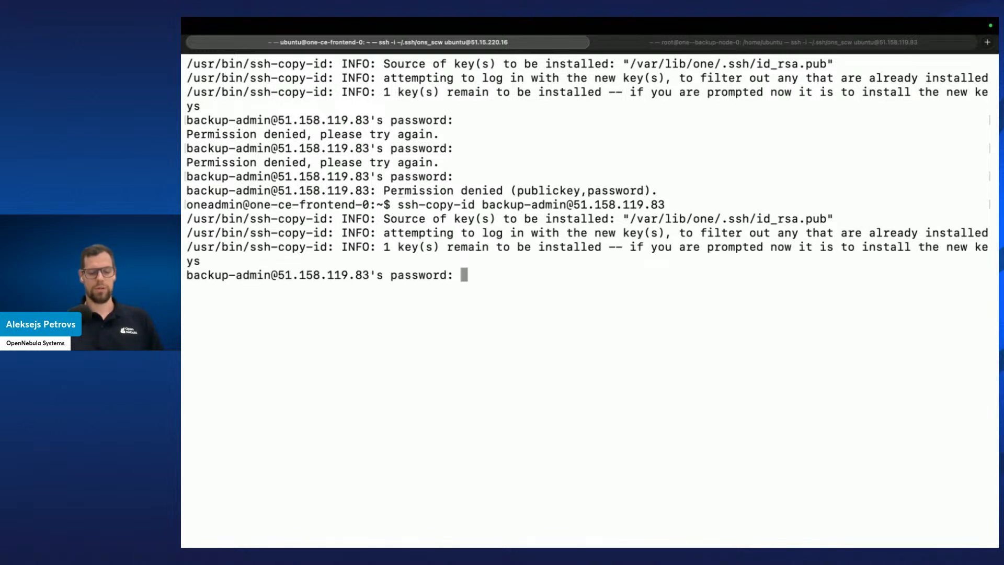
key("Return")
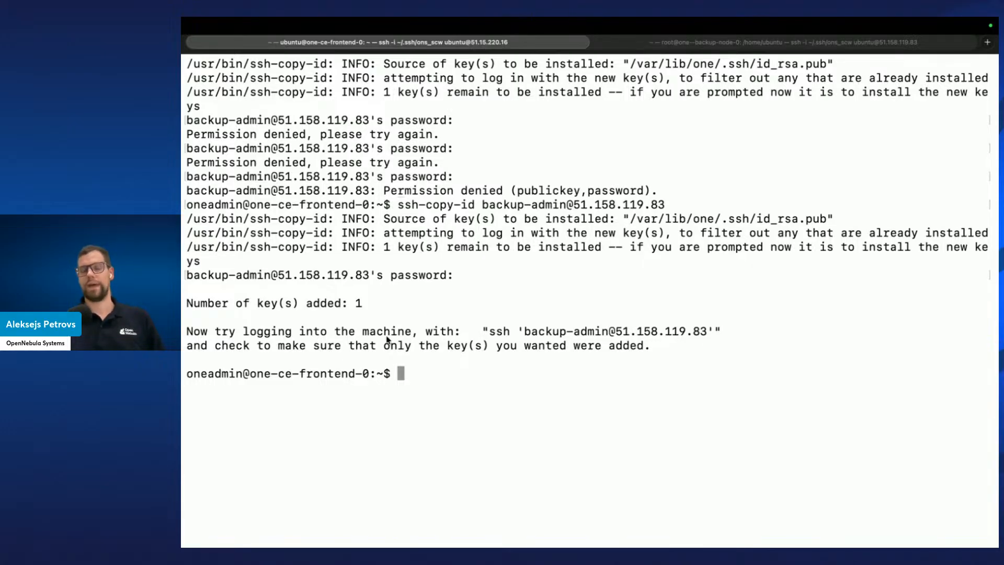
key("super+Tab")
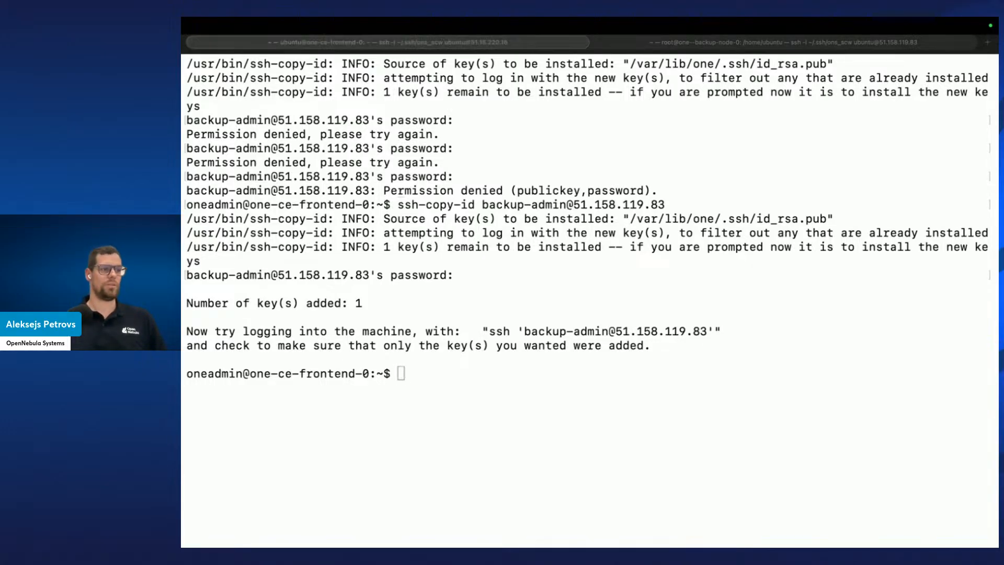
left_click(570, 371)
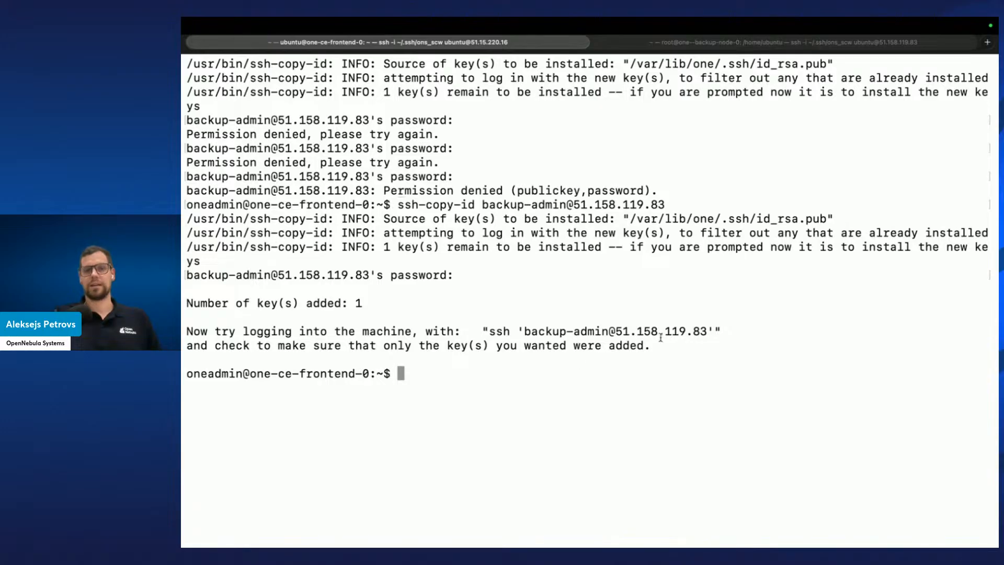
left_click_drag(707, 332, 523, 331)
key("super+c")
type("ssh")
key("super+v")
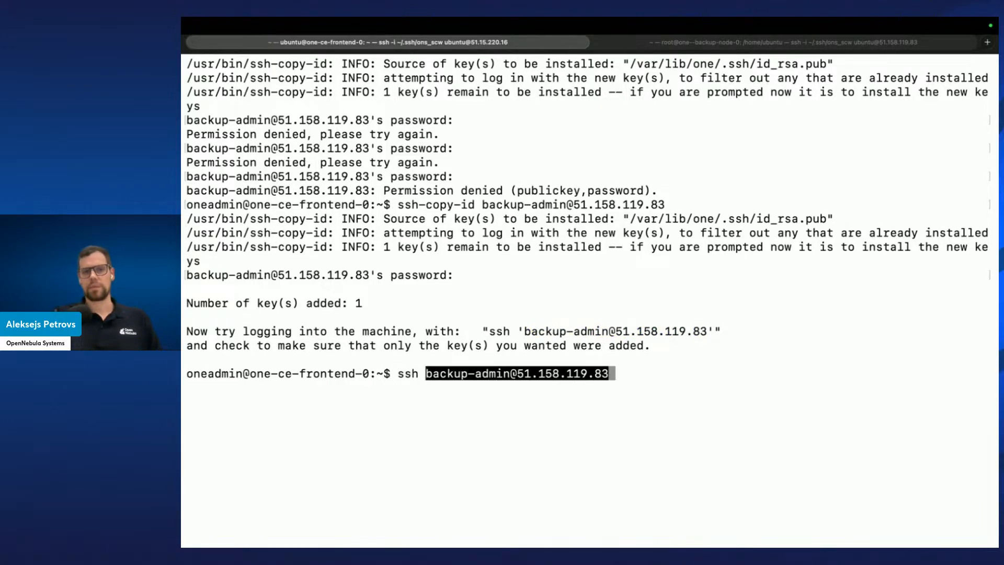
key("Return")
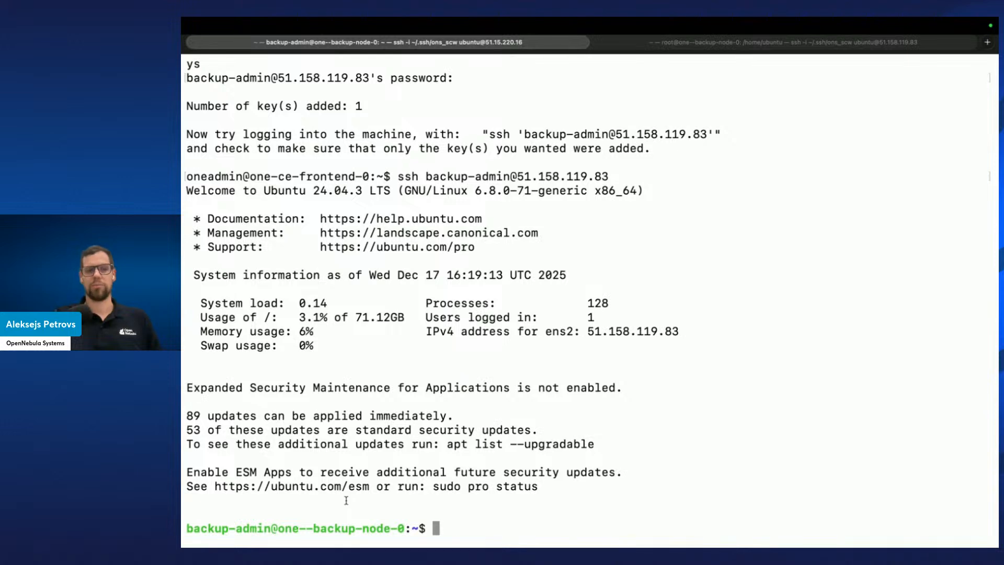
type("exit")
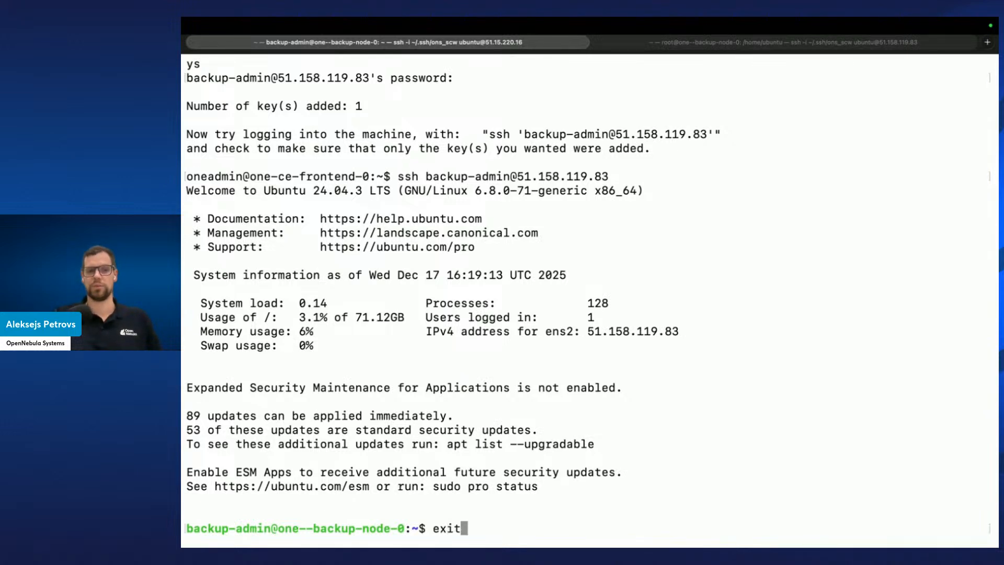
key("Return")
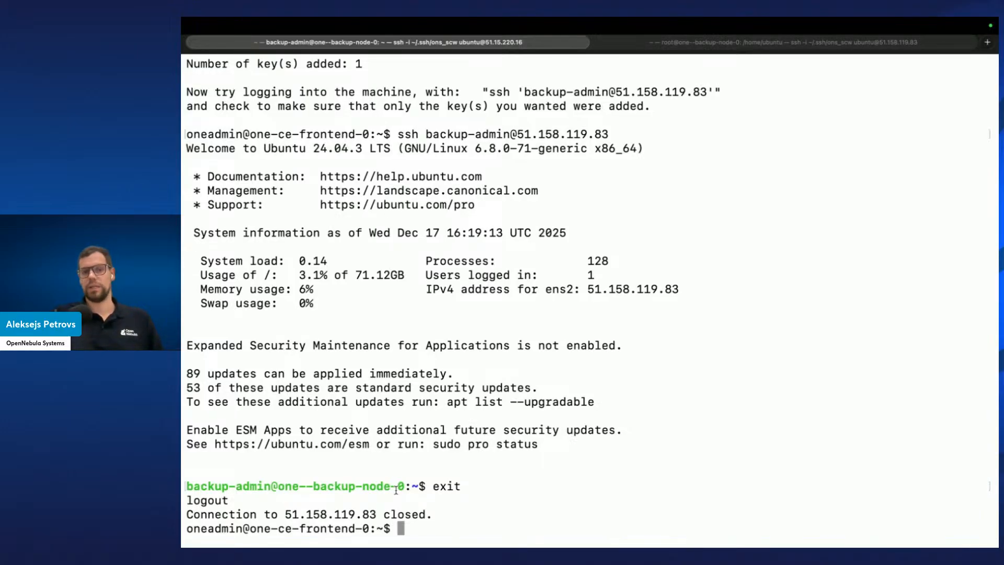
Clear the screen and list the OpenNebula hosts with onehost list
key("ctrl+l")
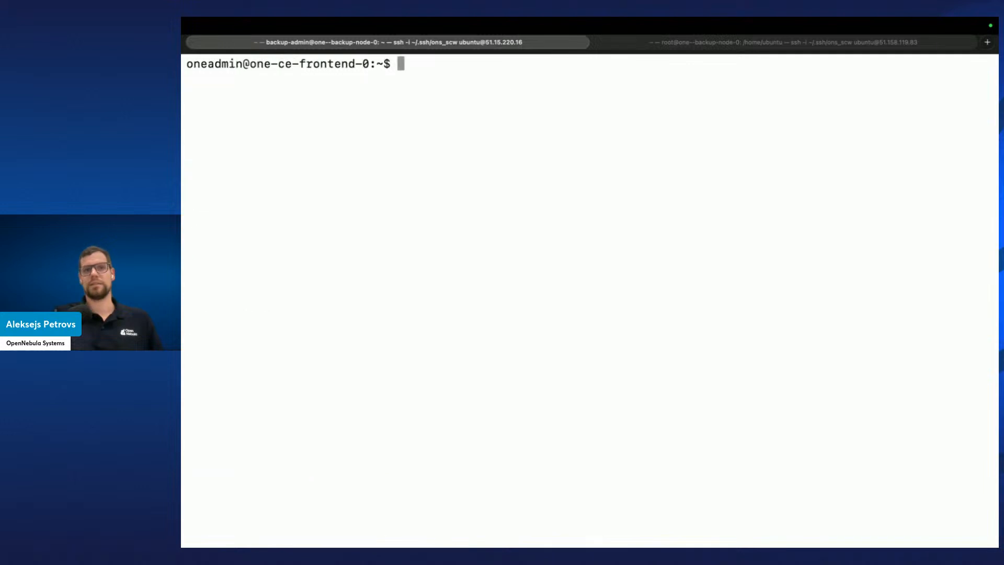
key("Return")
key("Return")
type("o")
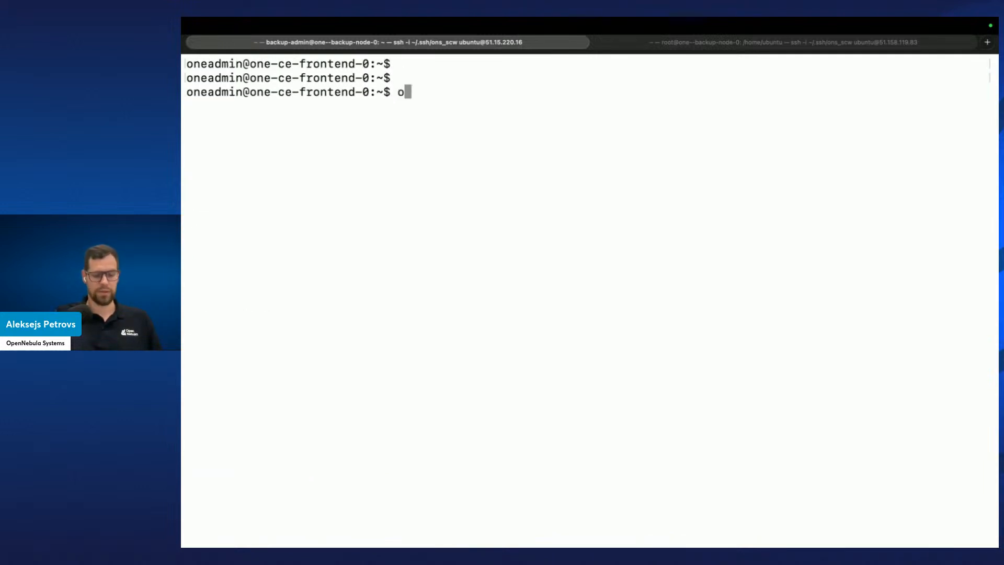
type("nehost list")
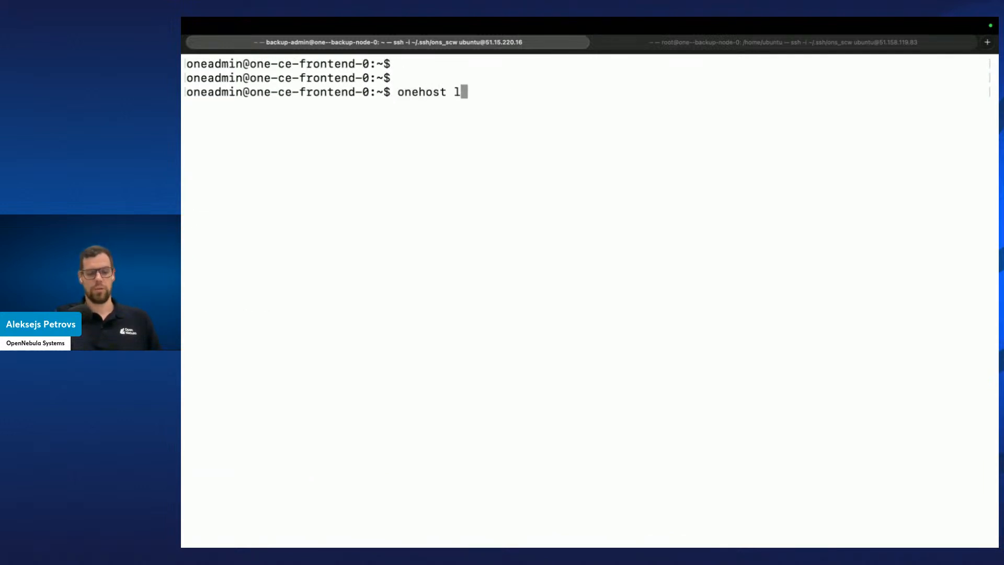
key("Return")
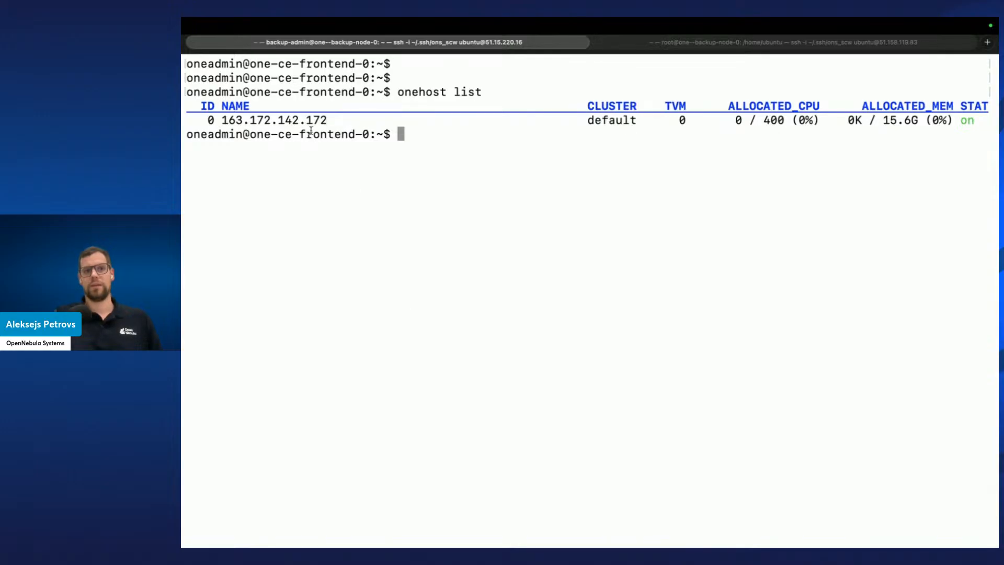
SSH from the frontend into the KVM host 163.172.142.172
left_click_drag(328, 120, 221, 121)
key("super+c")
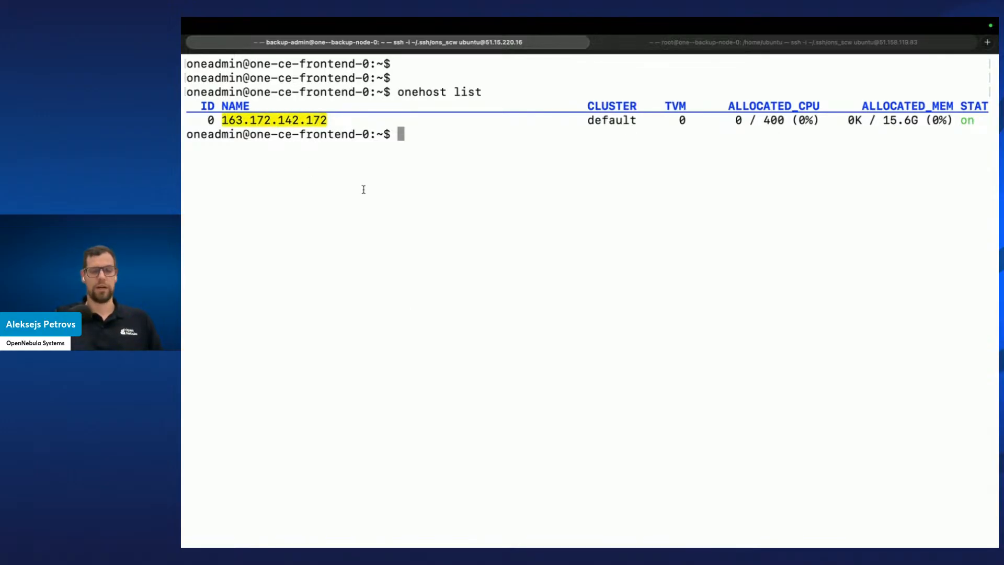
type("ssh")
key("super+v")
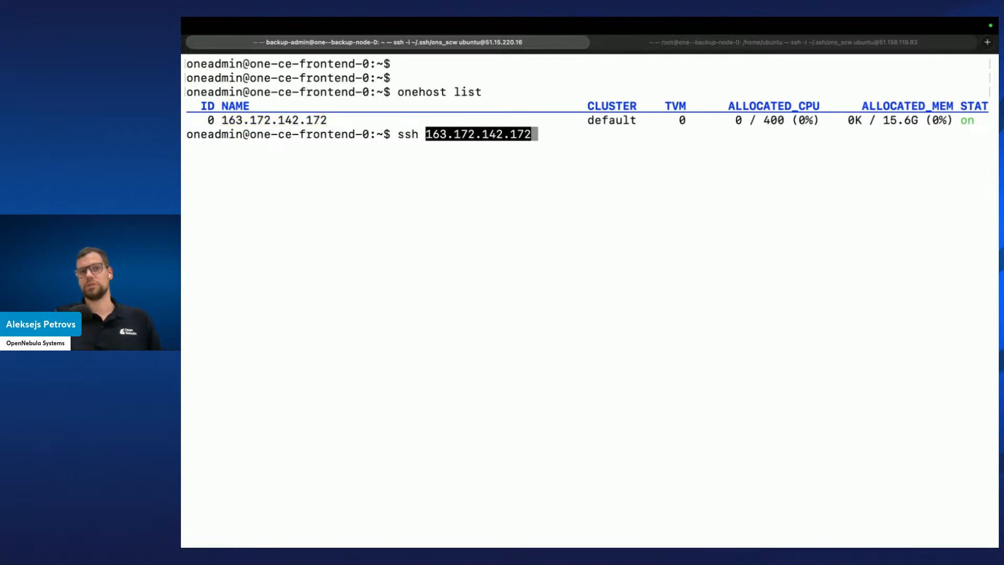
key("Return")
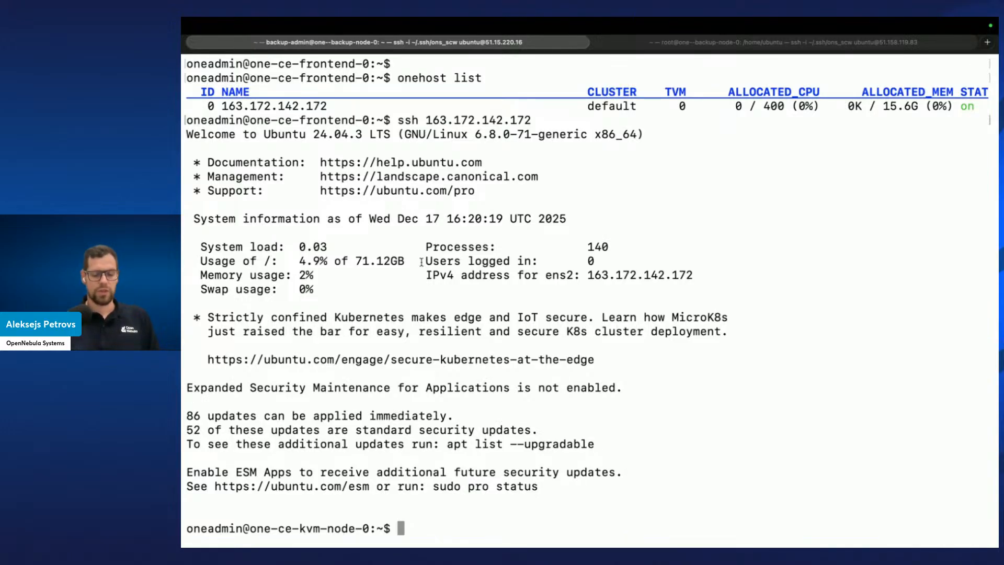
On the KVM node, clear the screen and run ssh-keygen, accepting the default key file and an empty passphrase
type("ssh0key")
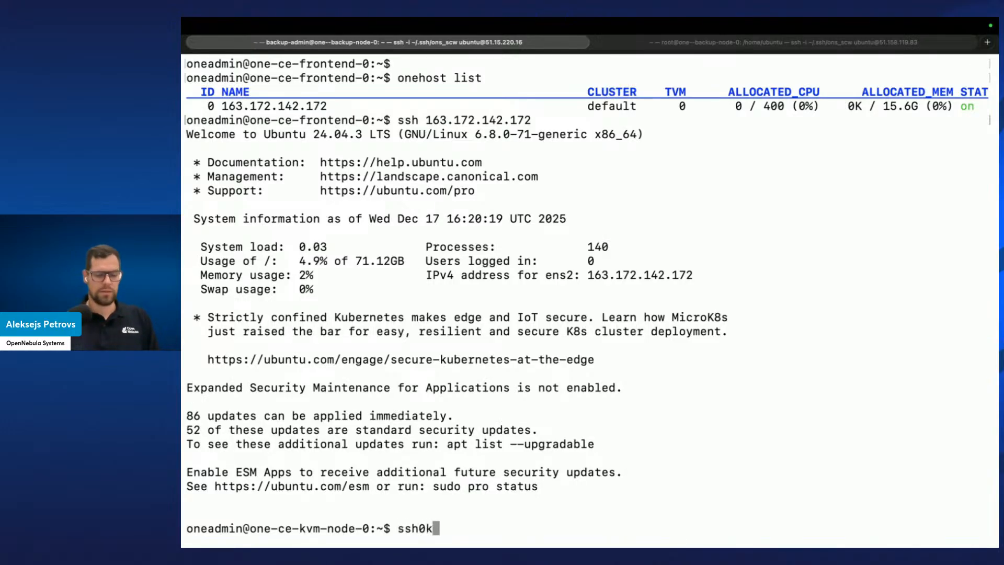
key("BackSpace")
key("BackSpace")
key("BackSpace")
key("BackSpace")
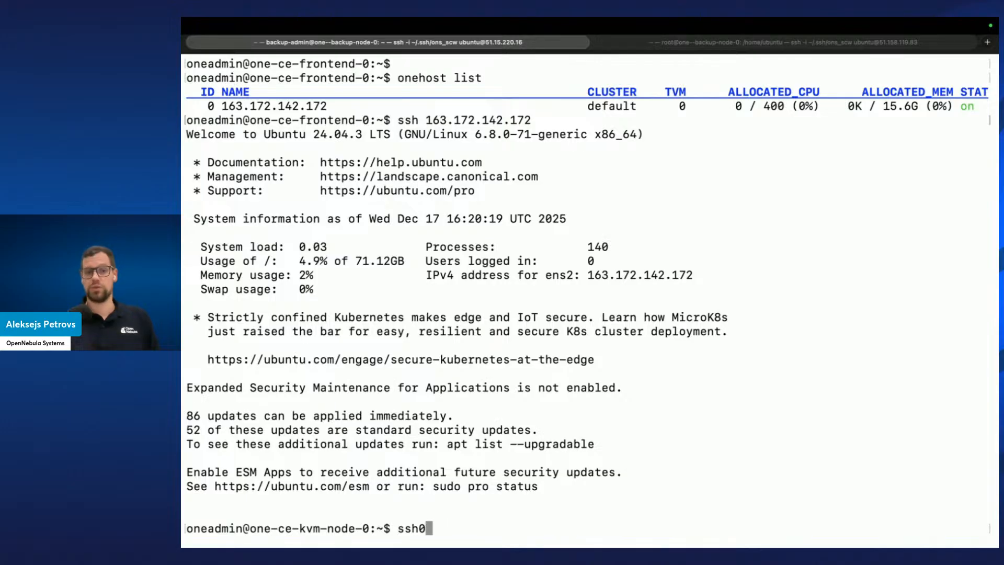
key("ctrl+l")
type("-")
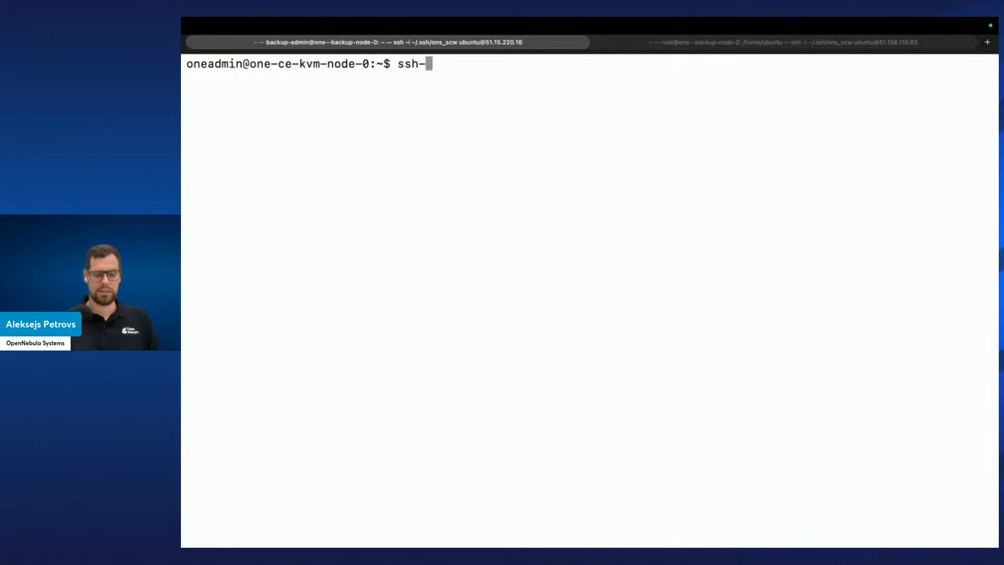
type("keygen")
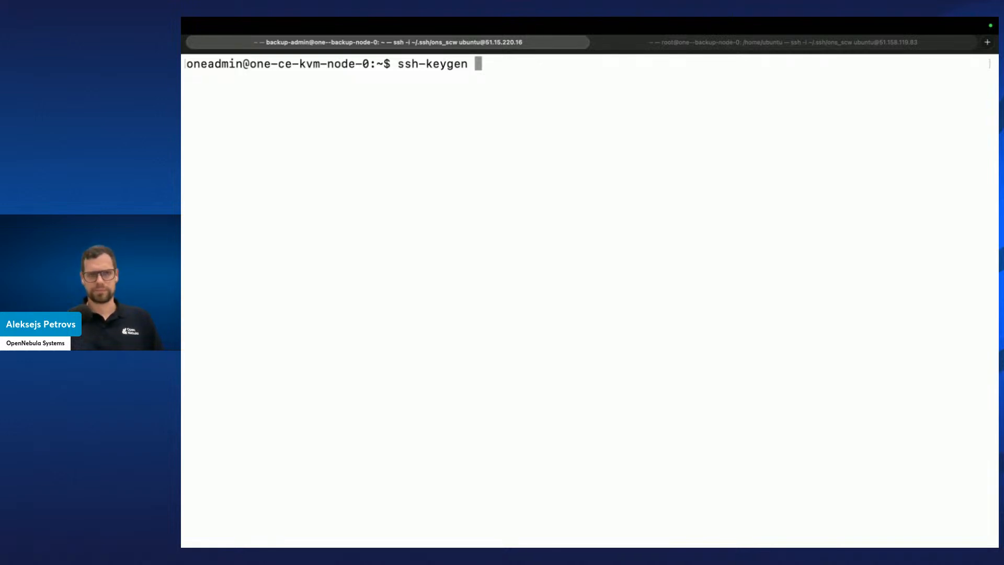
key("Return")
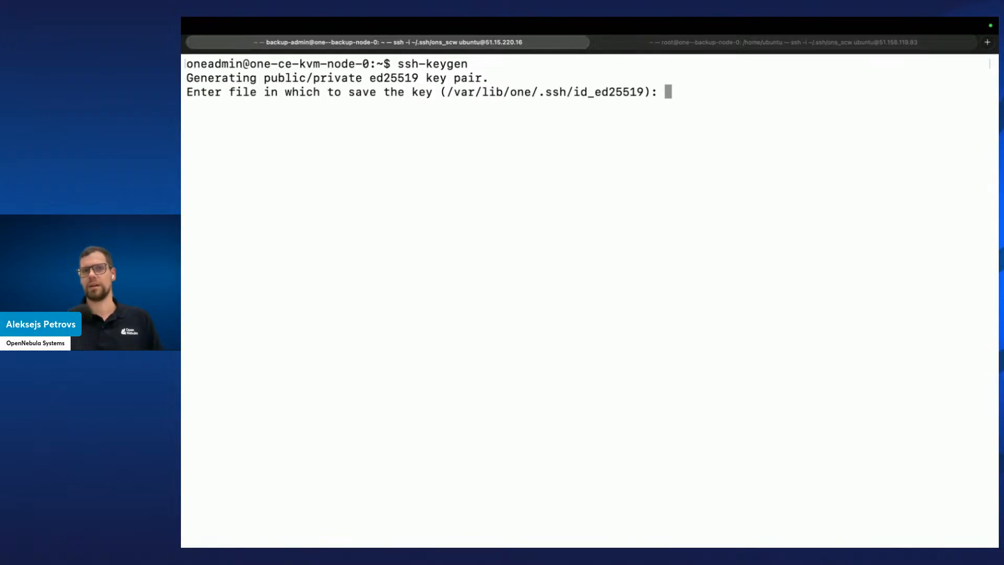
key("Return")
key("Return")
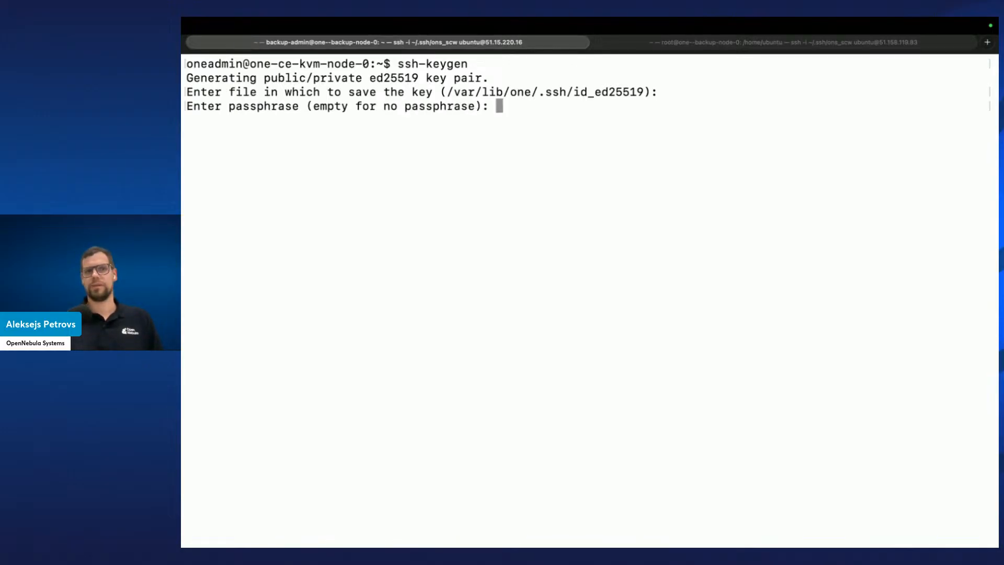
key("Return")
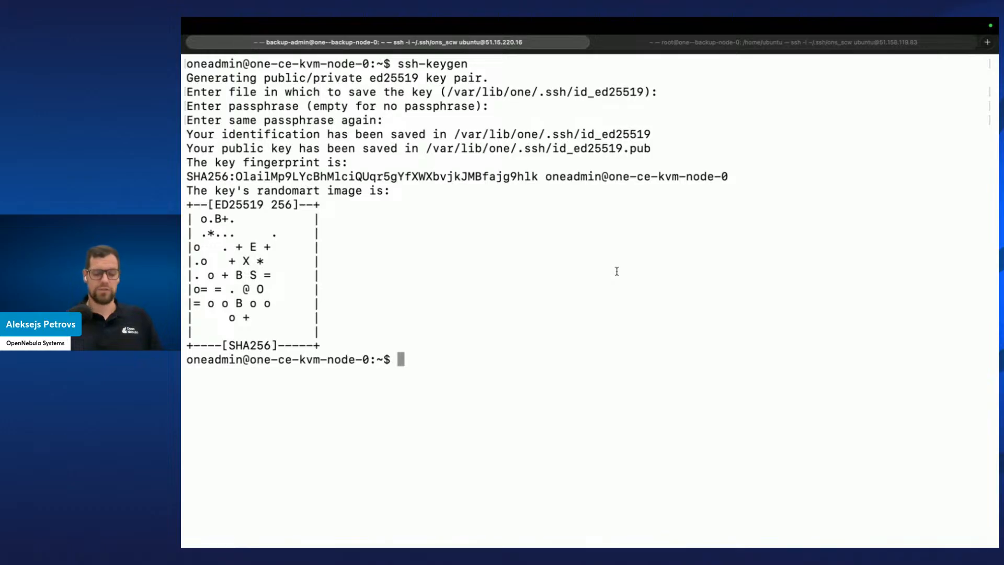
type("ssh-")
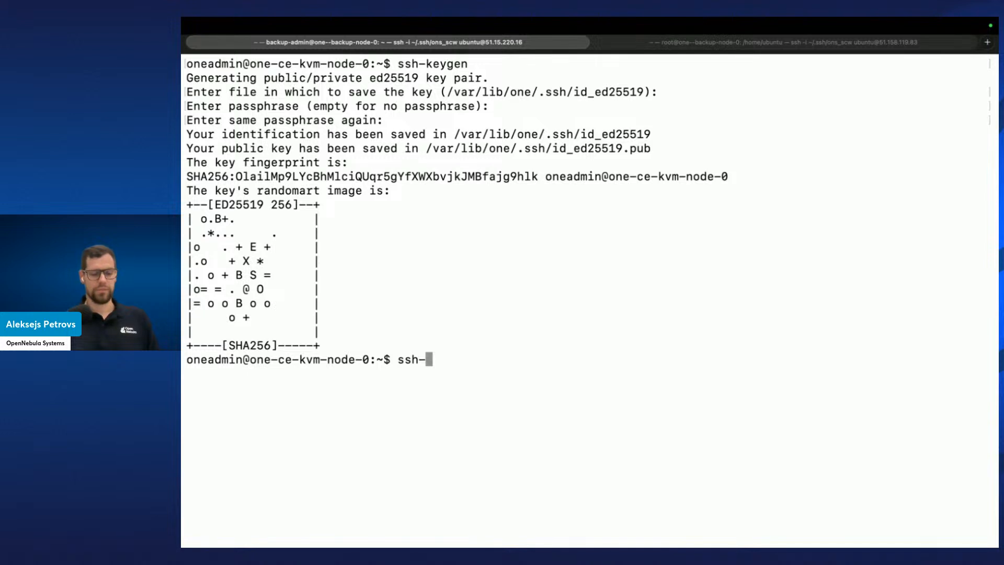
type("k")
key("BackSpace")
type("copy-id ")
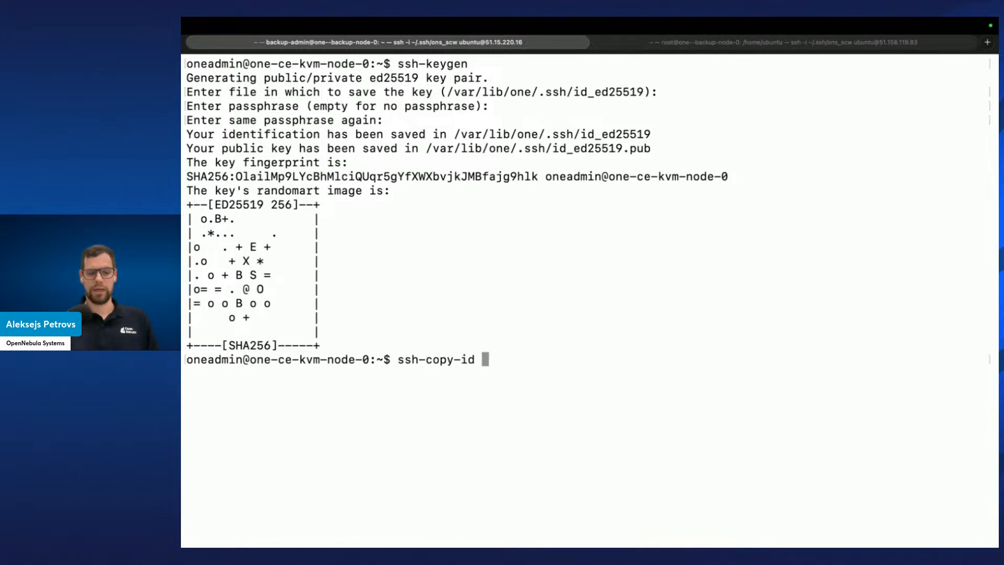
type("backup-admin@")
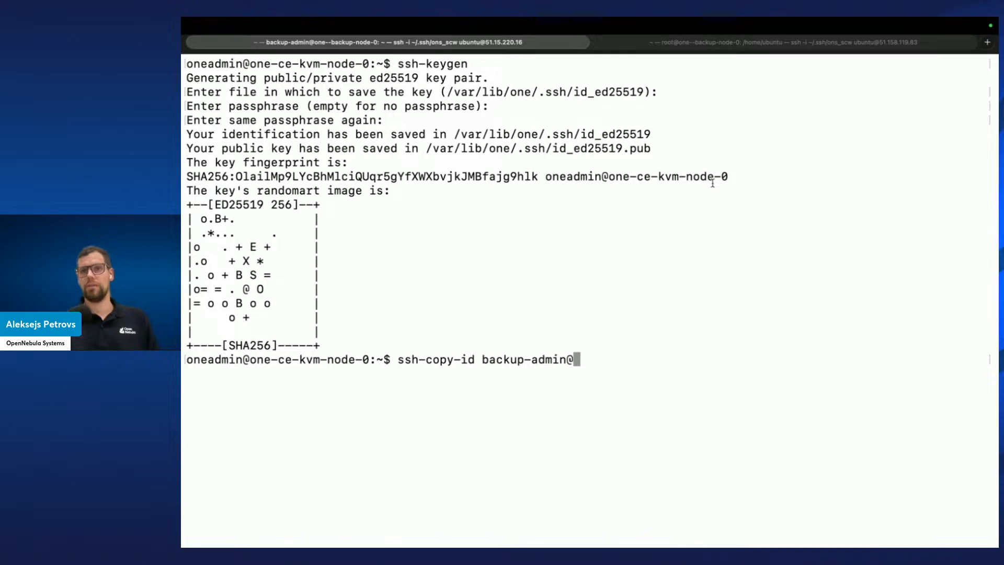
type("51.")
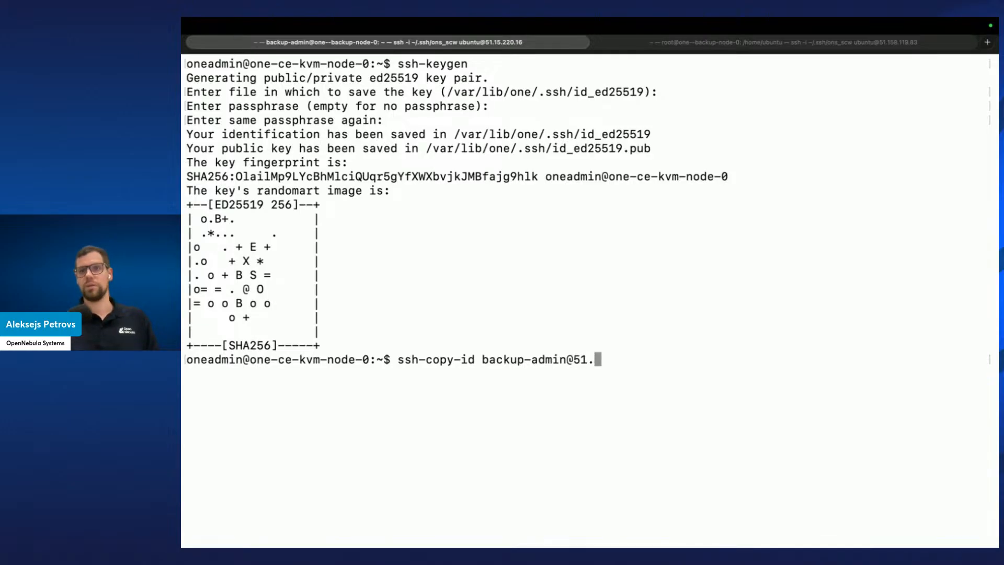
type("15")
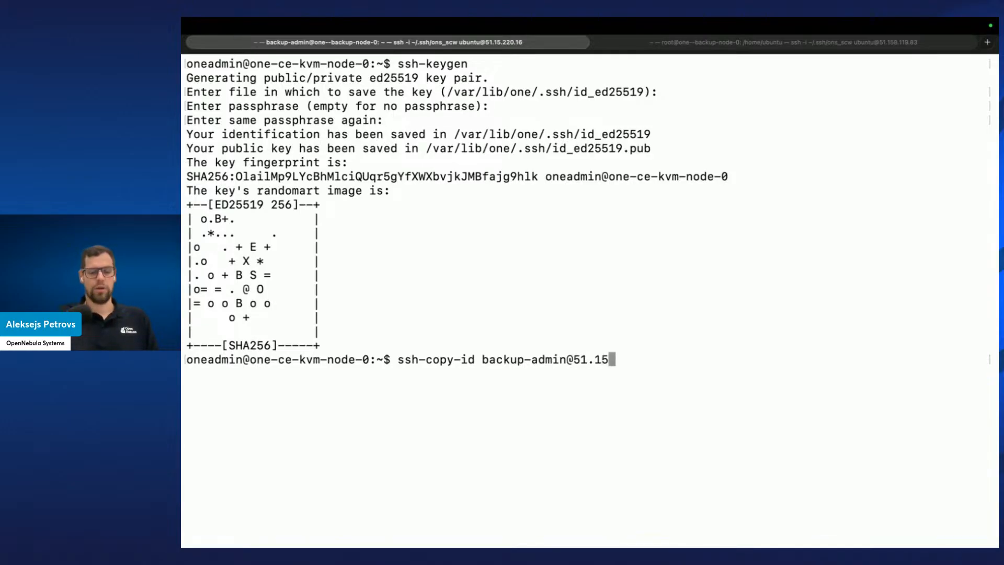
type("8.1")
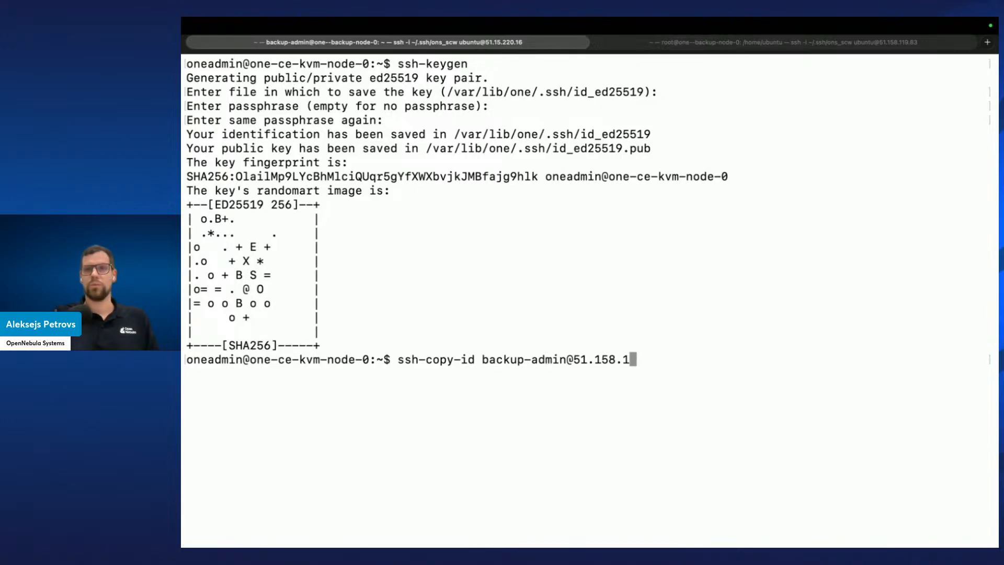
type("19.83")
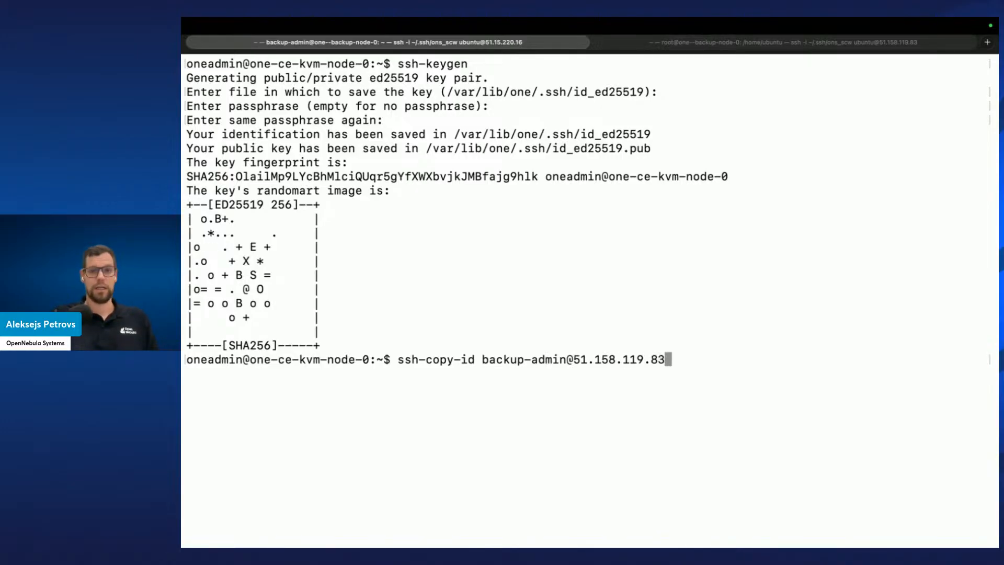
key("Return")
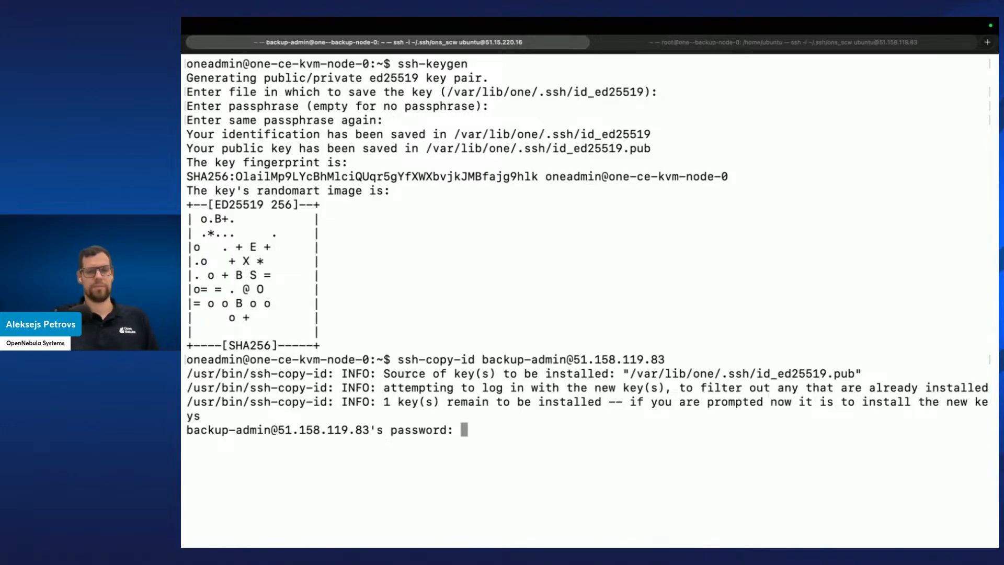
key("Return")
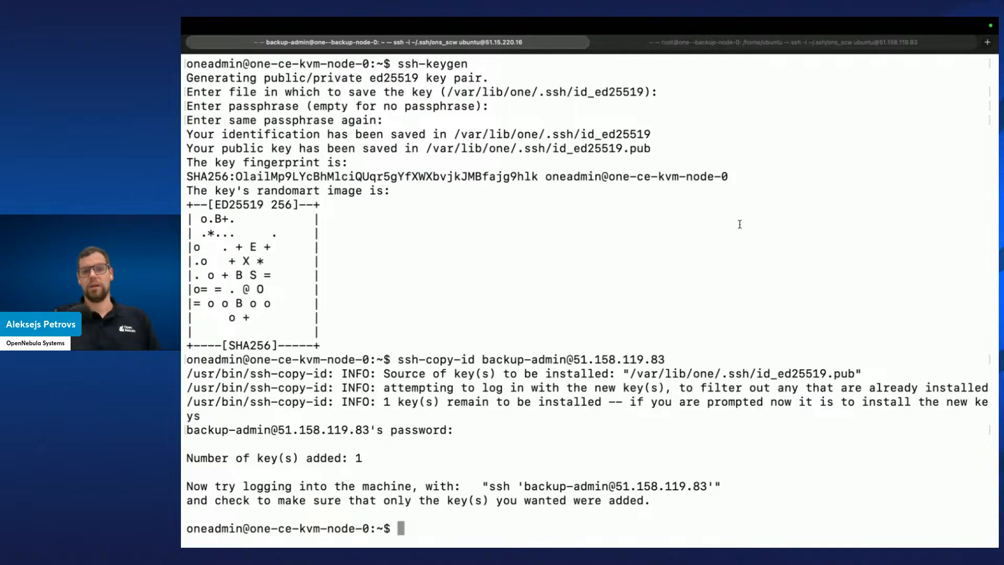
double_click(495, 487)
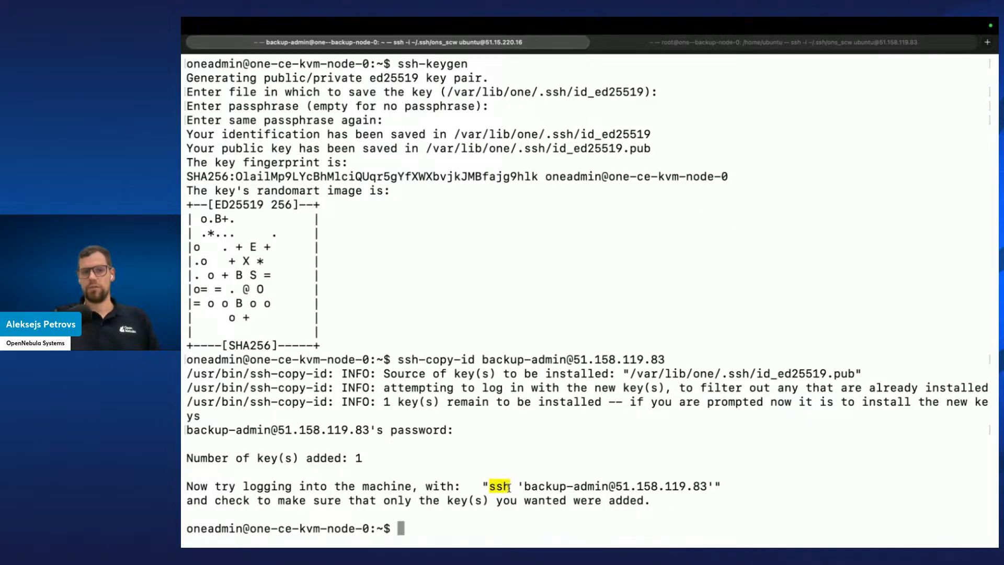
left_click_drag(714, 486, 488, 484)
key("super+c")
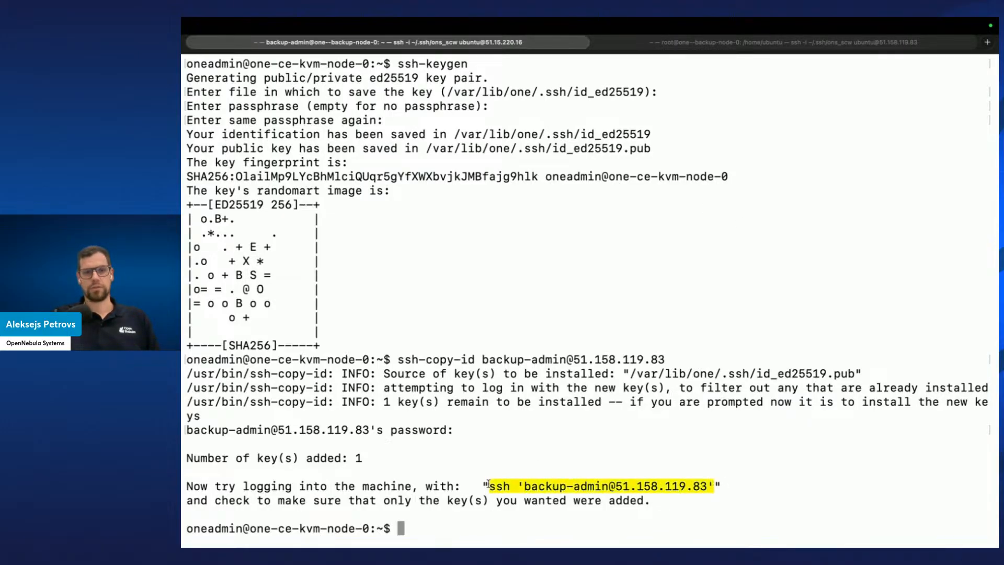
left_click(479, 473)
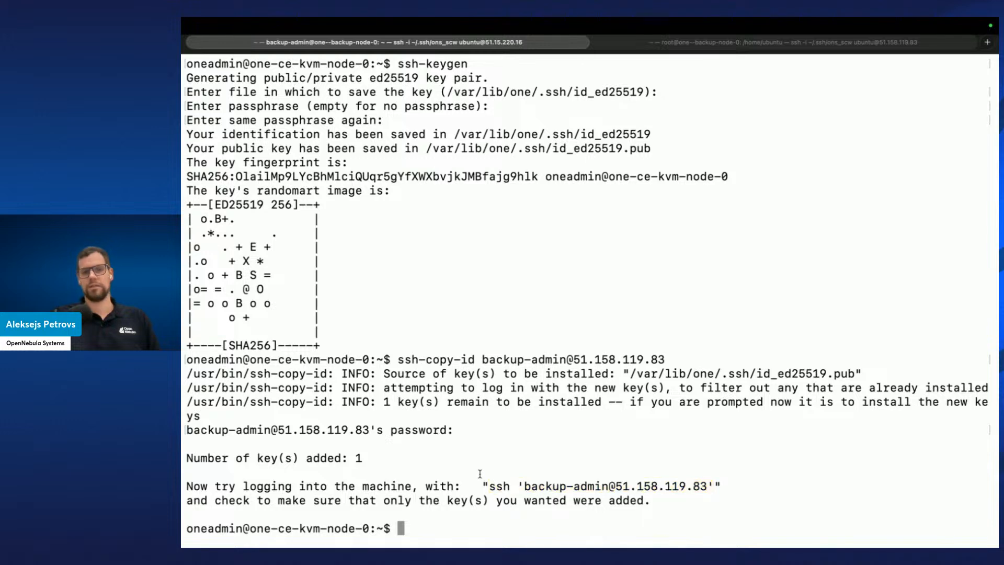
key("super+v")
key("Return")
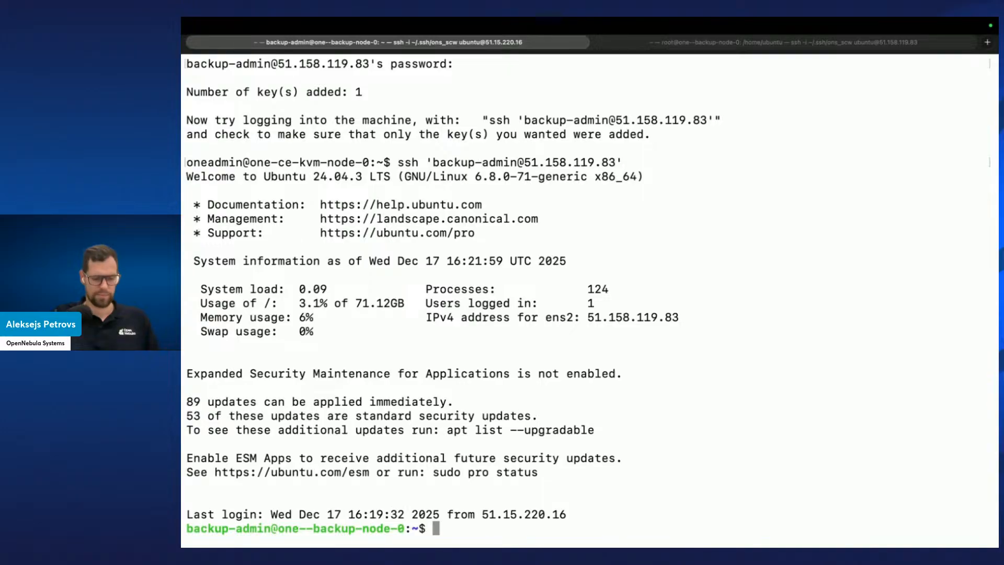
type("exit")
key("Return")
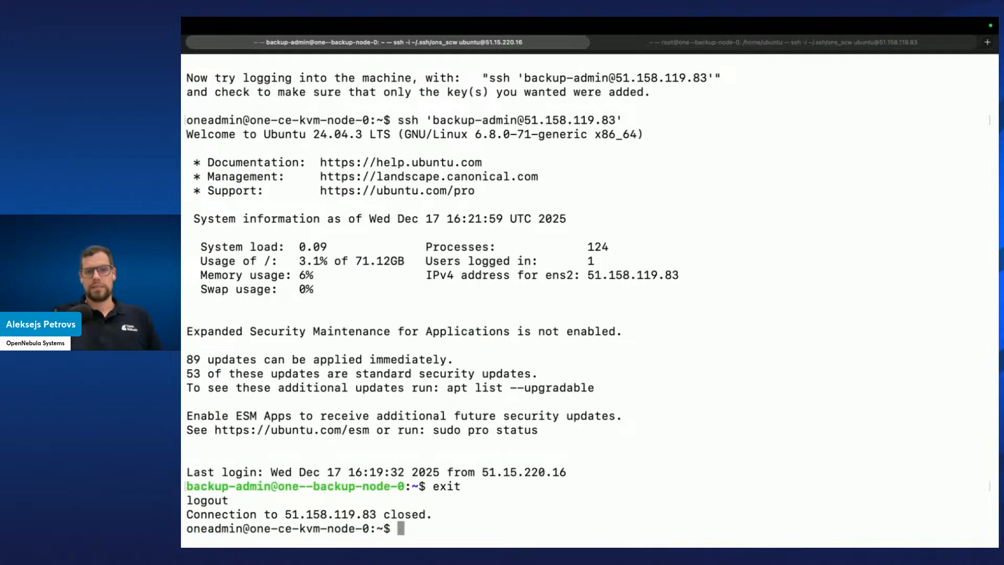
Exit the KVM node session back to the frontend and clear the screen
type("exit")
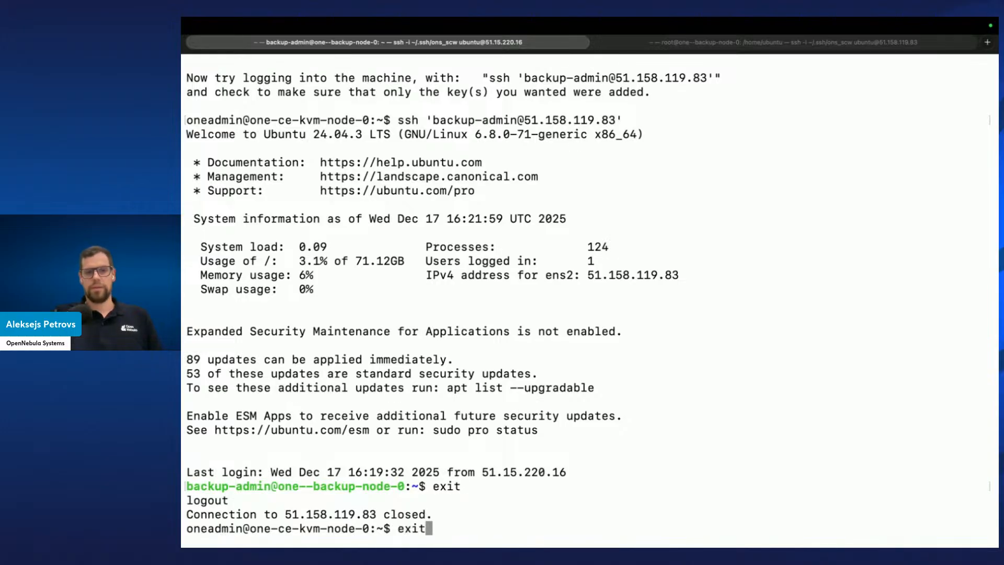
key("Return")
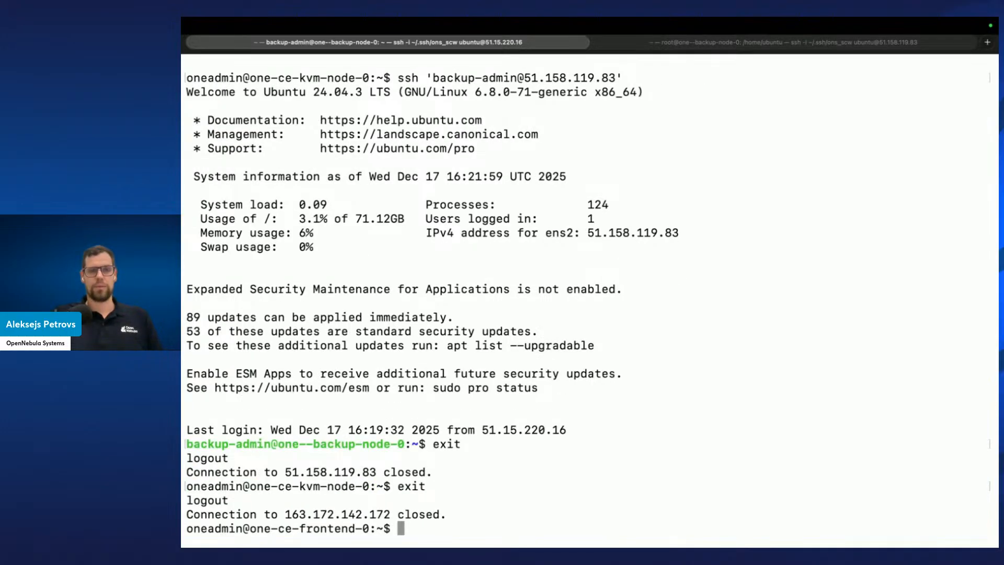
key("ctrl+l")
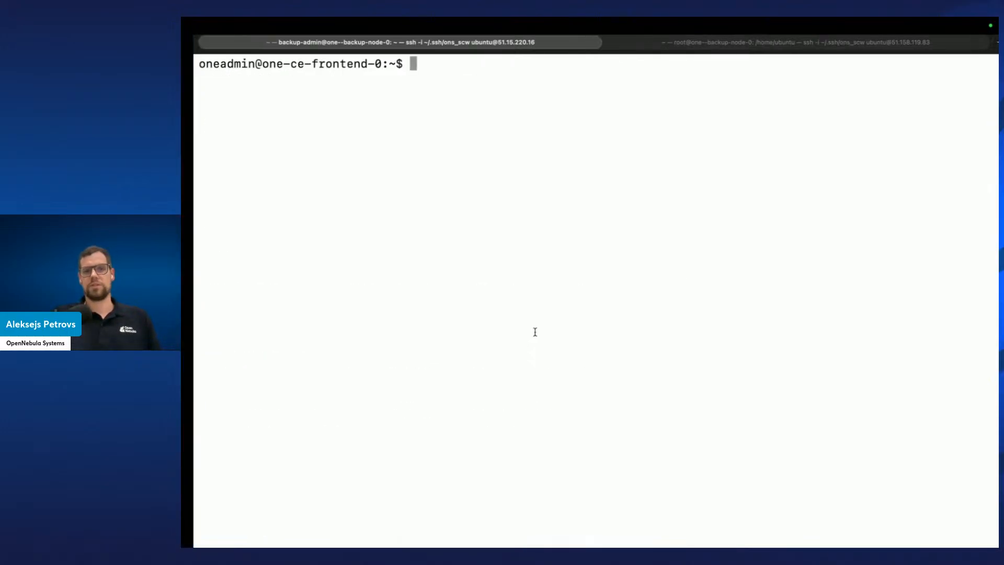
key("ctrl+Left")
key("ctrl+Left")
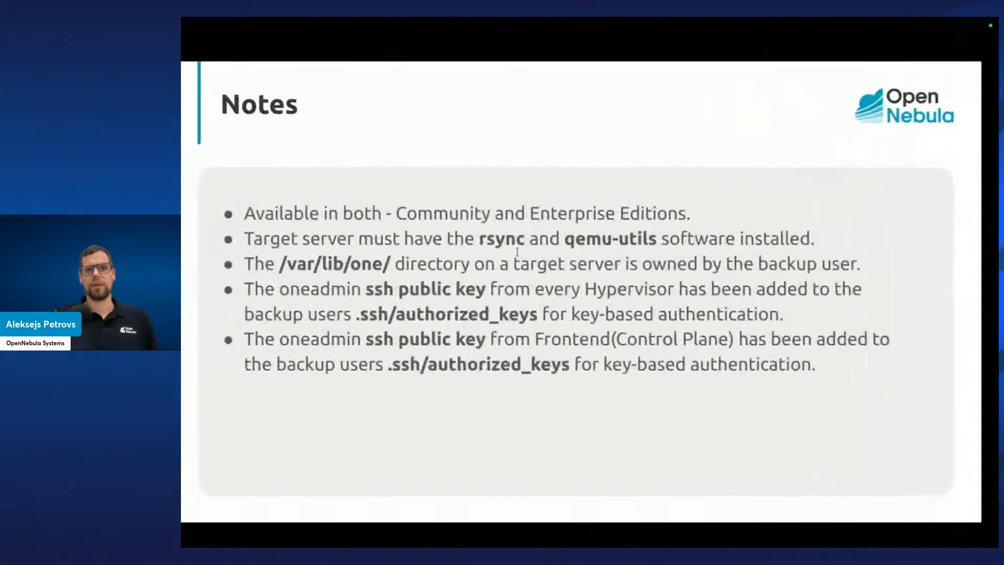
key("Right")
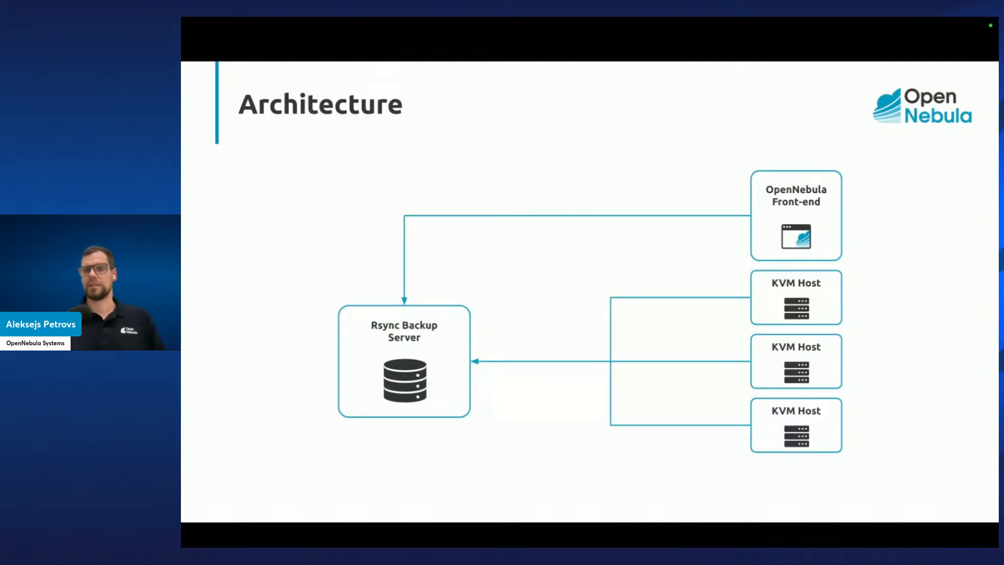
left_click(764, 327)
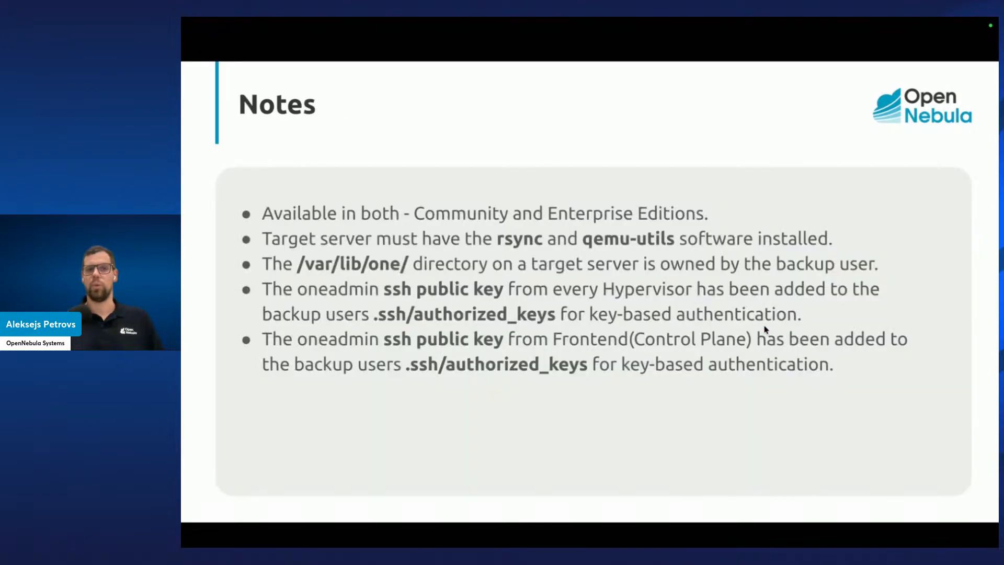
In Sunstone, start creating a BACKUP datastore named rsync-ds with the Backup - RSync storage backend
key("ctrl+Right")
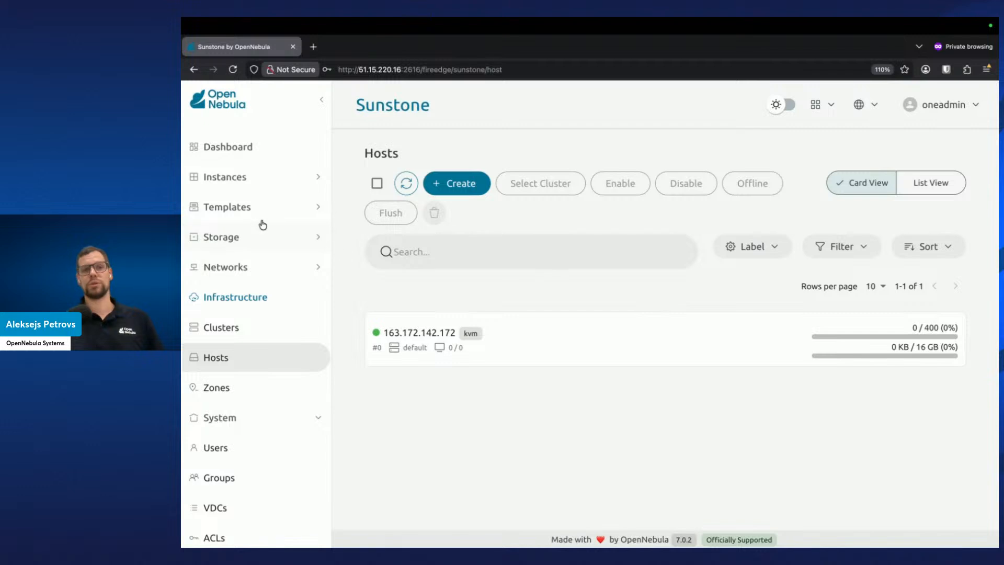
left_click(278, 242)
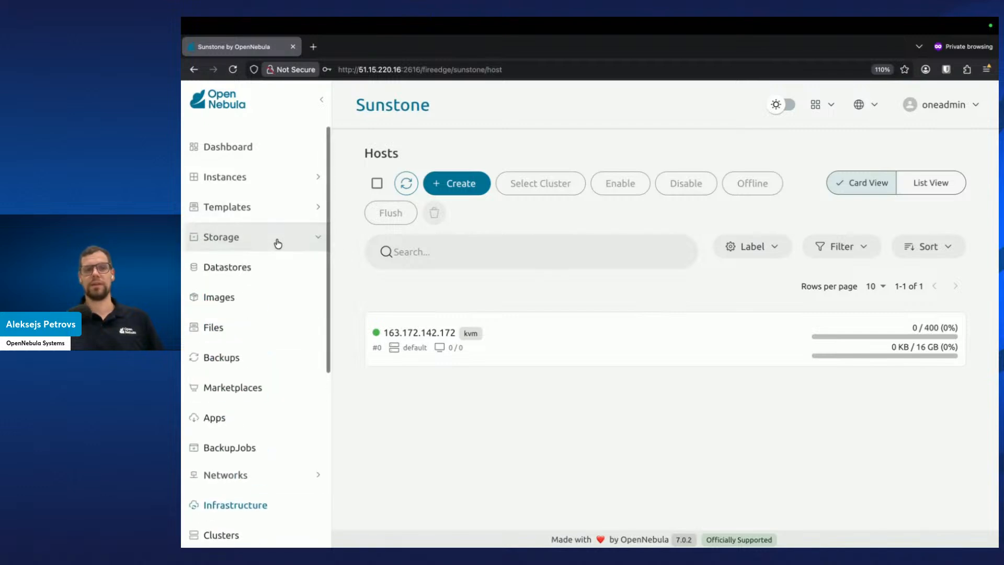
left_click(232, 267)
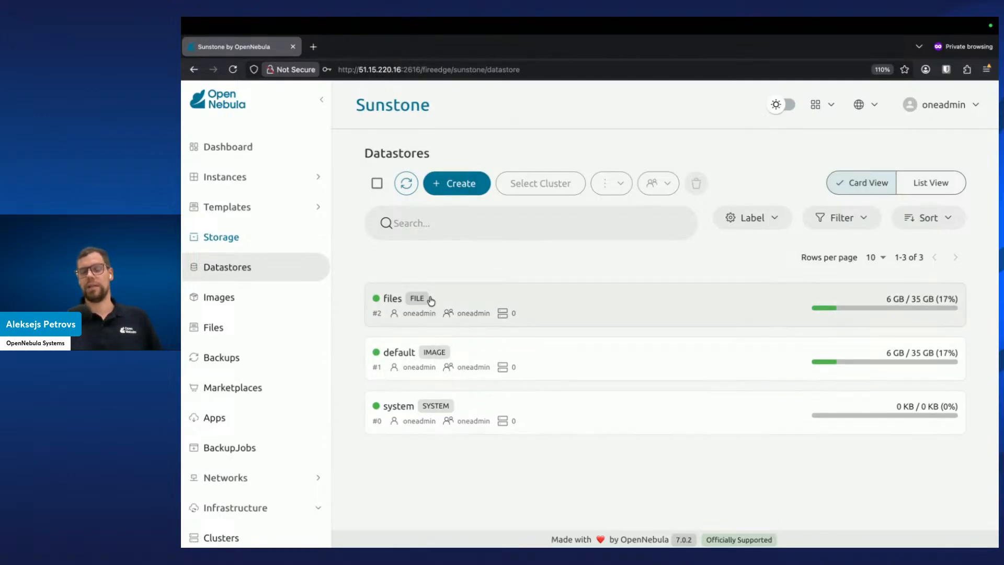
left_click(458, 194)
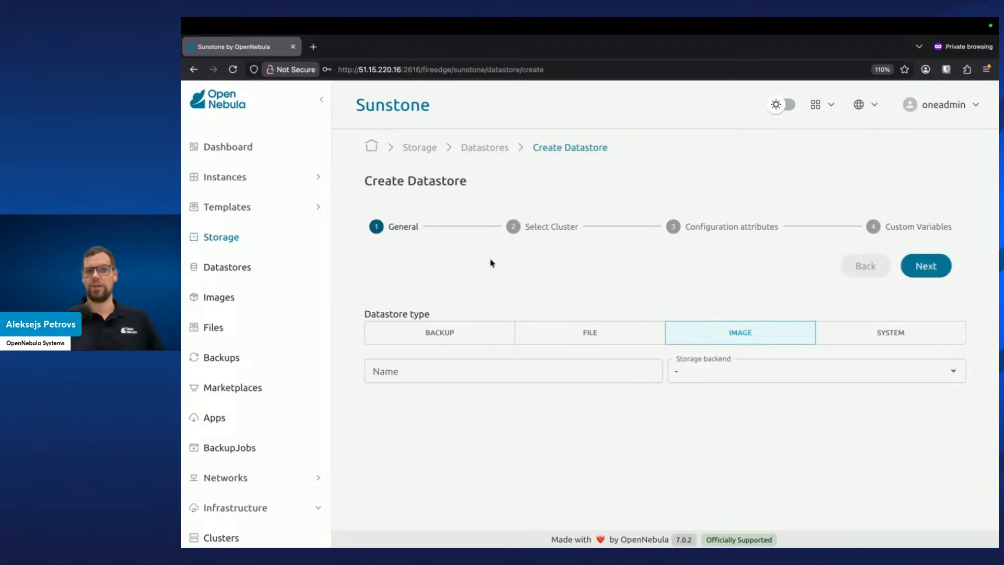
left_click(479, 333)
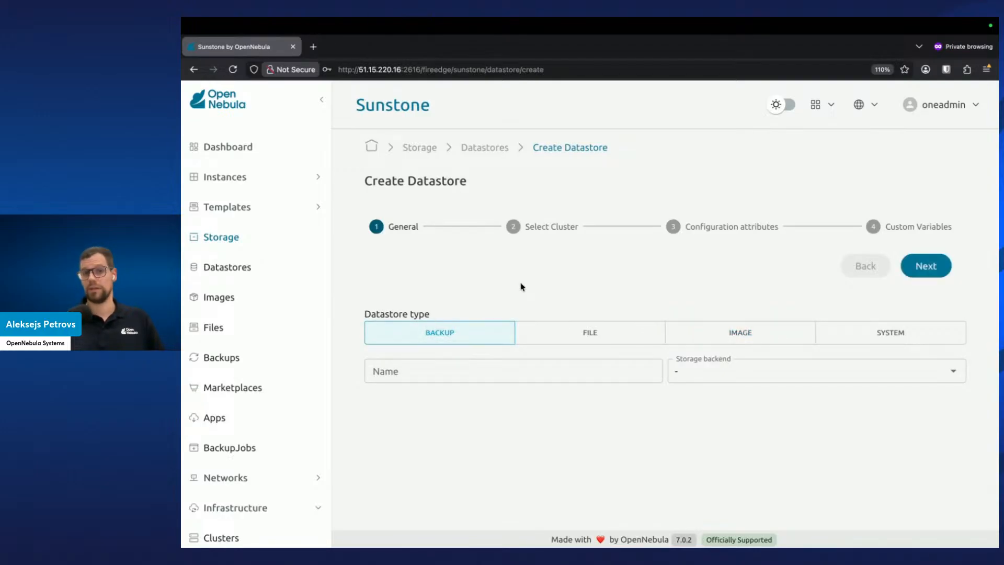
left_click(473, 372)
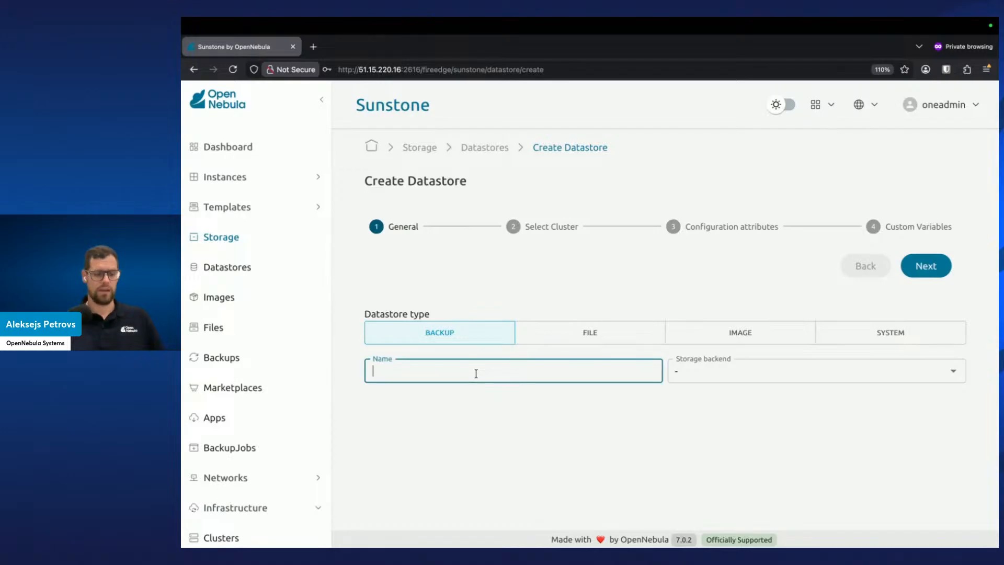
type("rsync-ds")
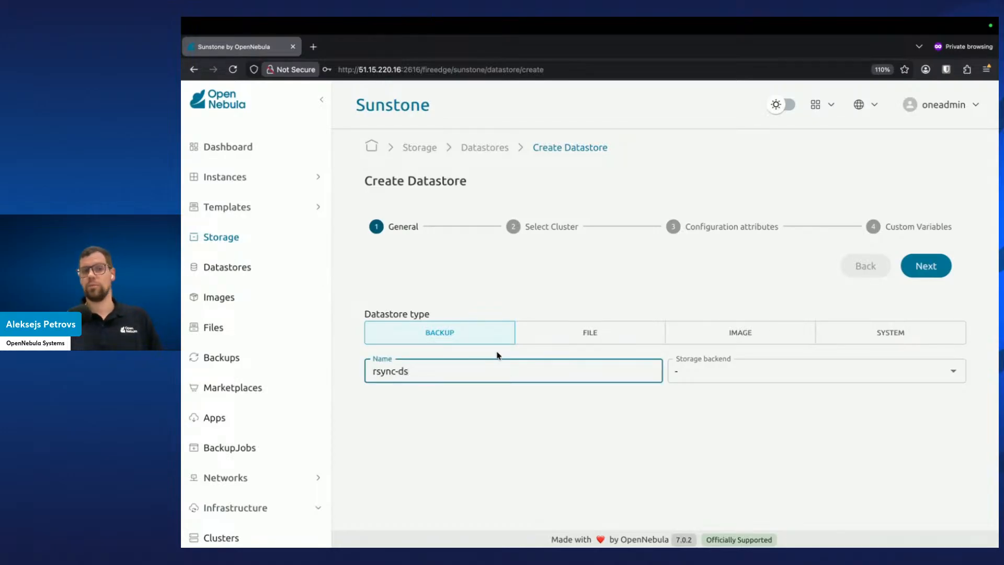
left_click(513, 445)
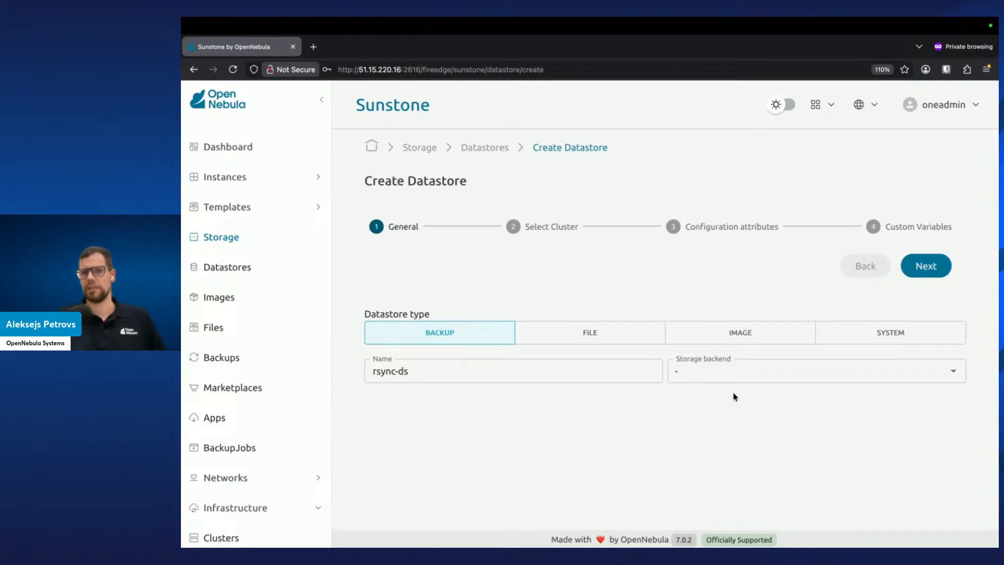
left_click(952, 371)
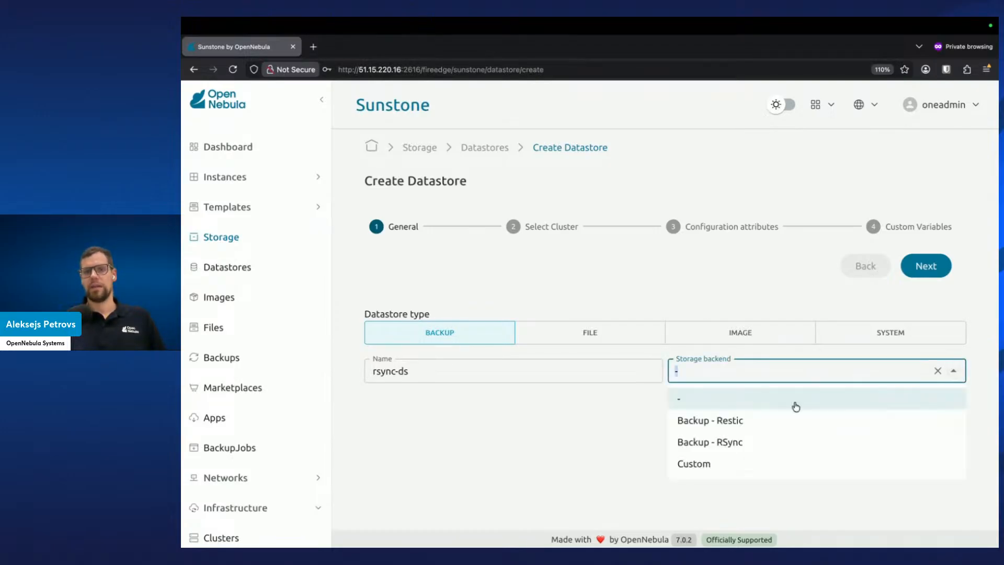
left_click(773, 445)
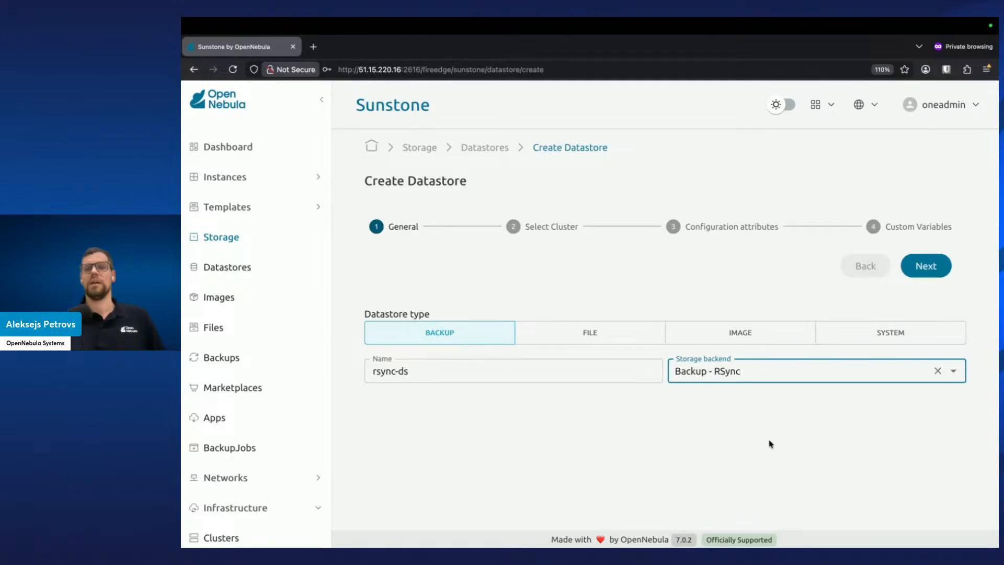
left_click(774, 440)
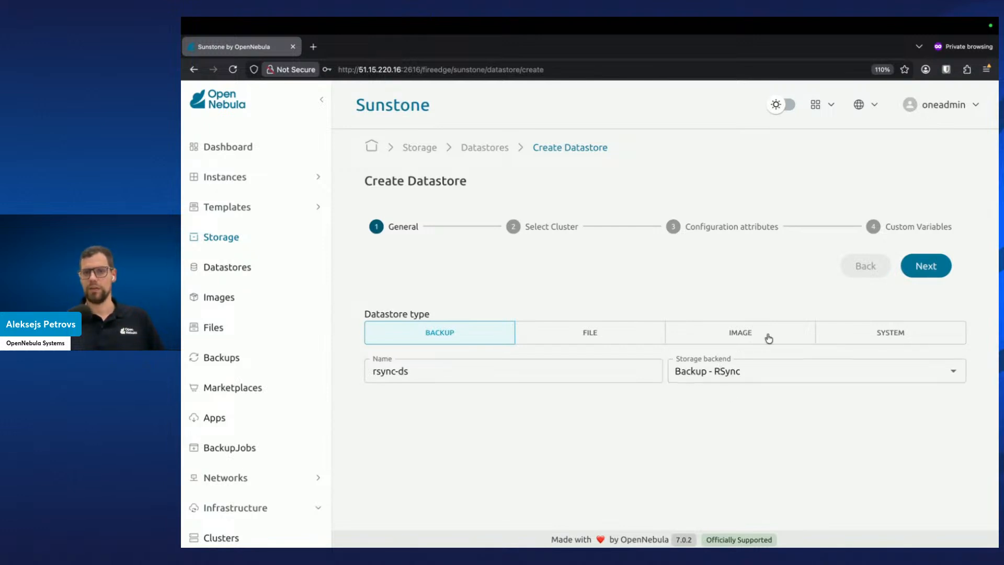
Advance the datastore wizard, select the default cluster, and continue to the configuration attributes
left_click(936, 266)
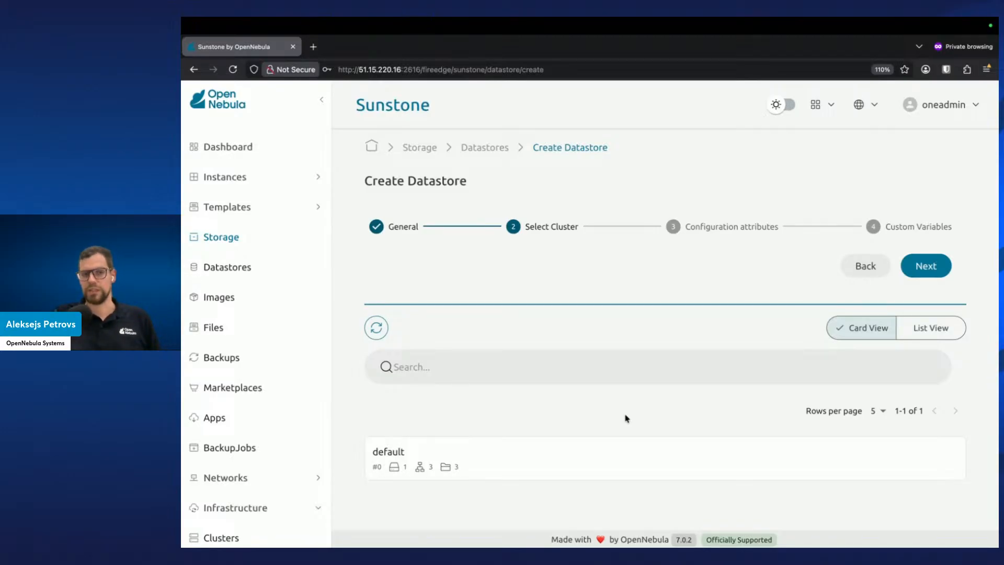
left_click(596, 461)
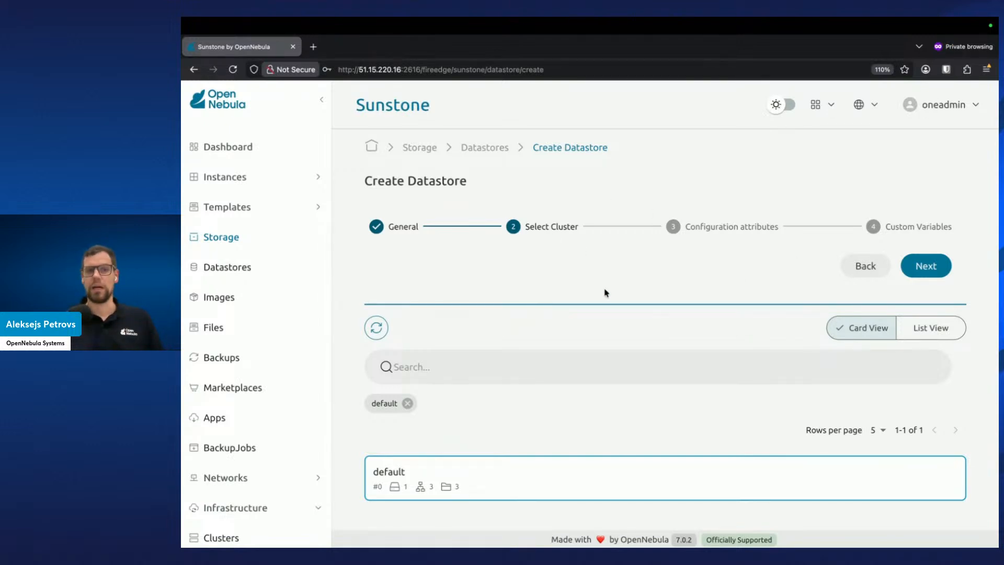
left_click(927, 267)
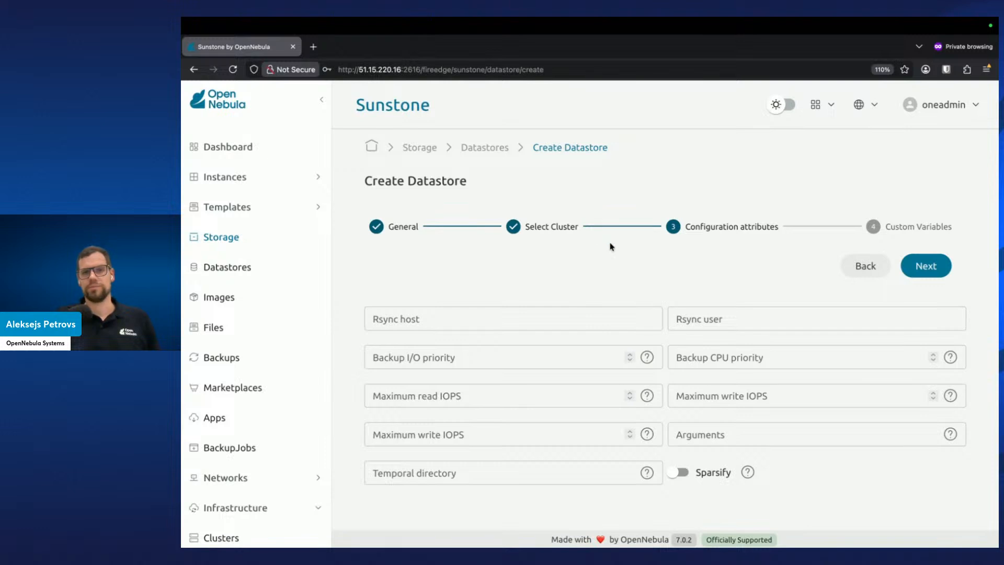
key("ctrl+Right")
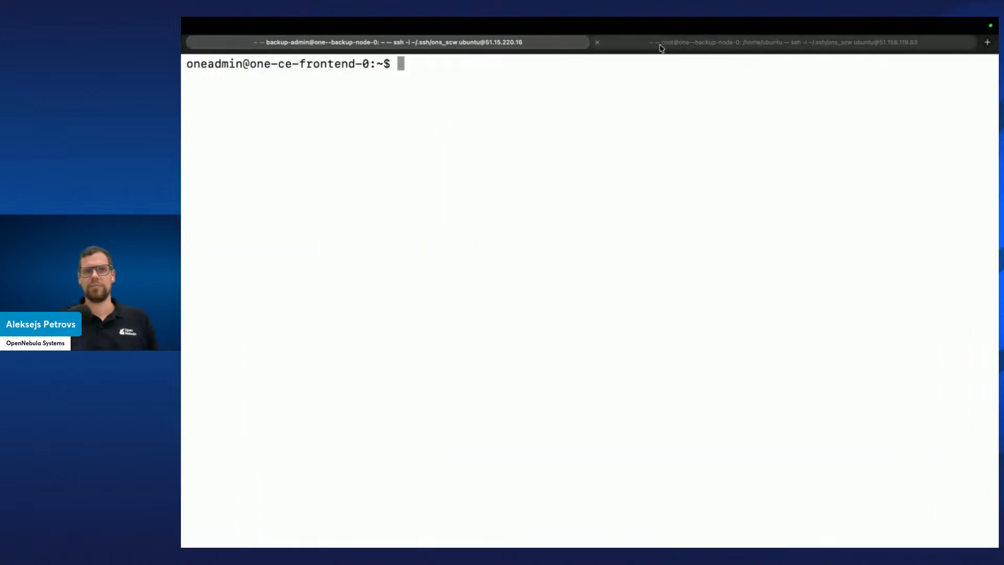
Recall the earlier ssh command in the frontend terminal and copy the backup server's IP address 51.158.119.83
key("Return")
key("ctrl+l")
key("Up")
key("Up")
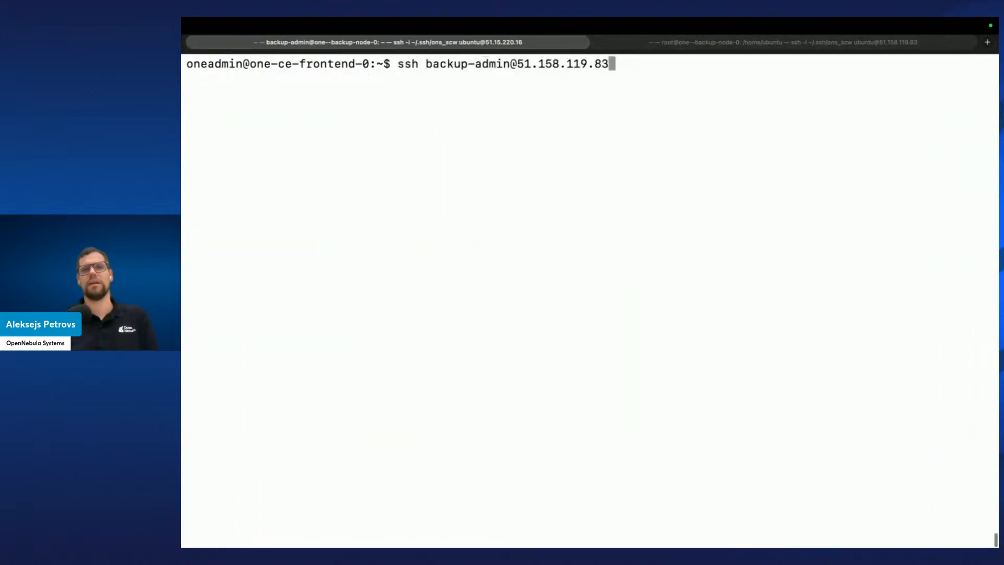
left_click_drag(516, 63, 610, 65)
key("super+c")
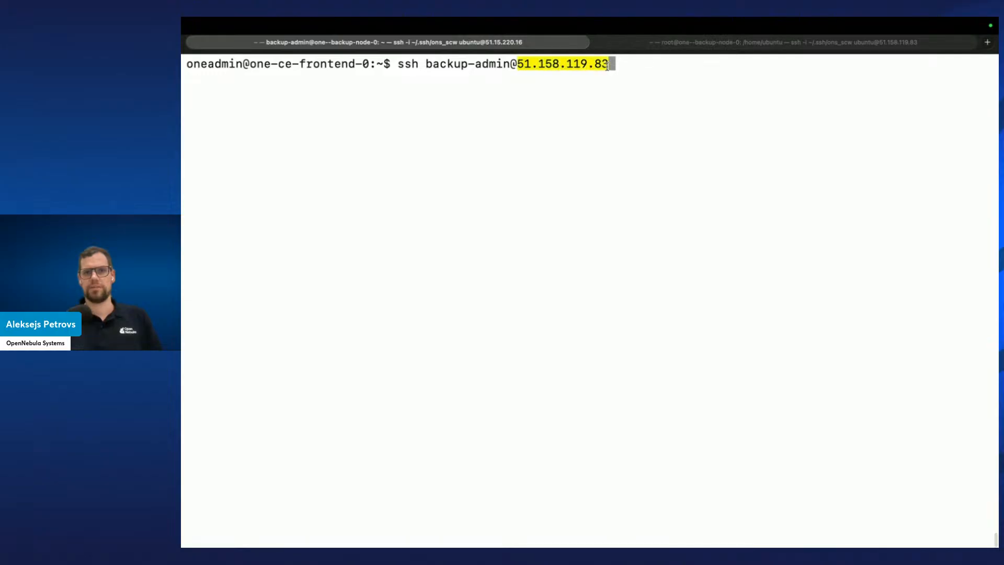
key("ctrl+Left")
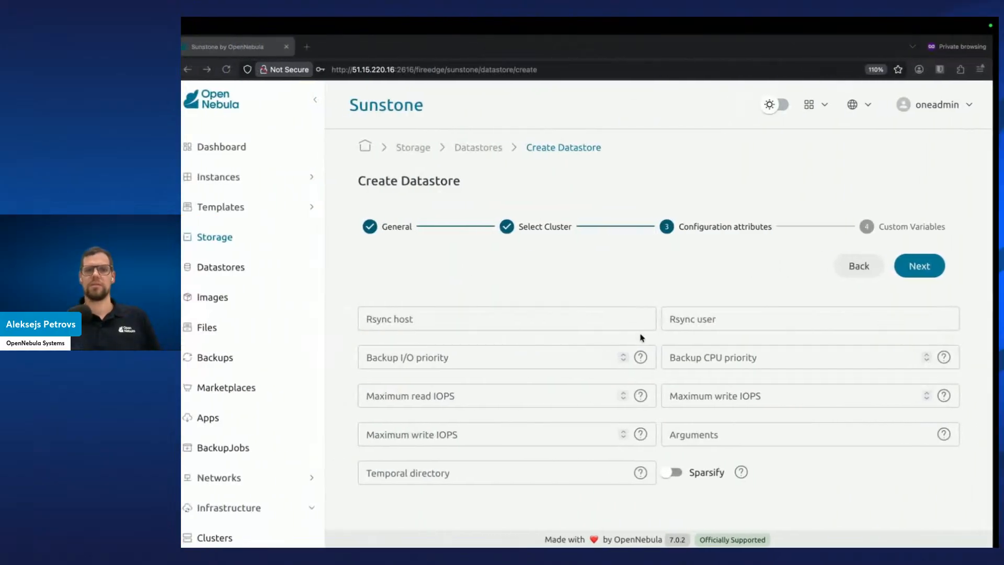
Paste 51.158.119.83 as the Rsync host and enter backup-admin as the Rsync user
left_click(539, 318)
key("super+v")
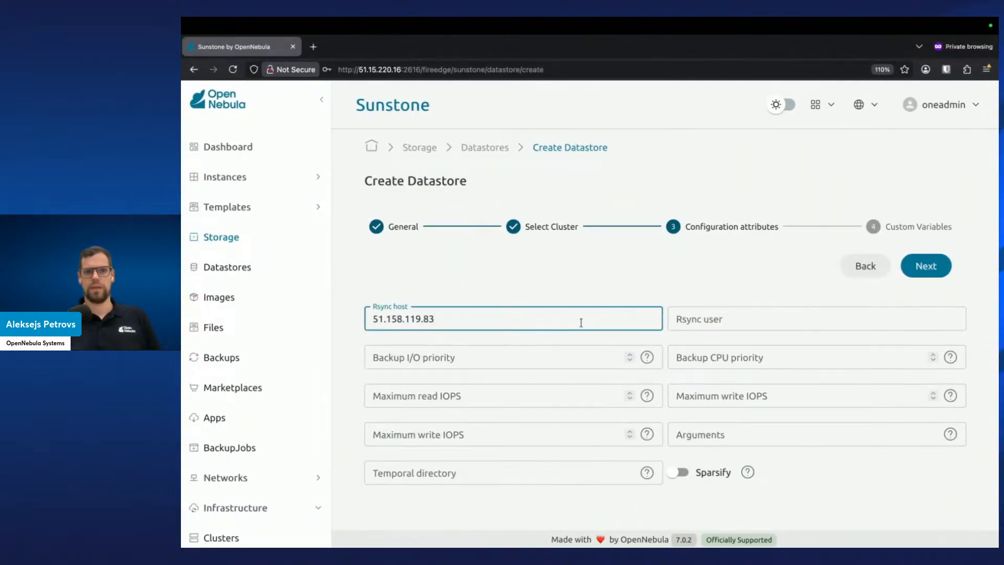
left_click(715, 318)
type("ba")
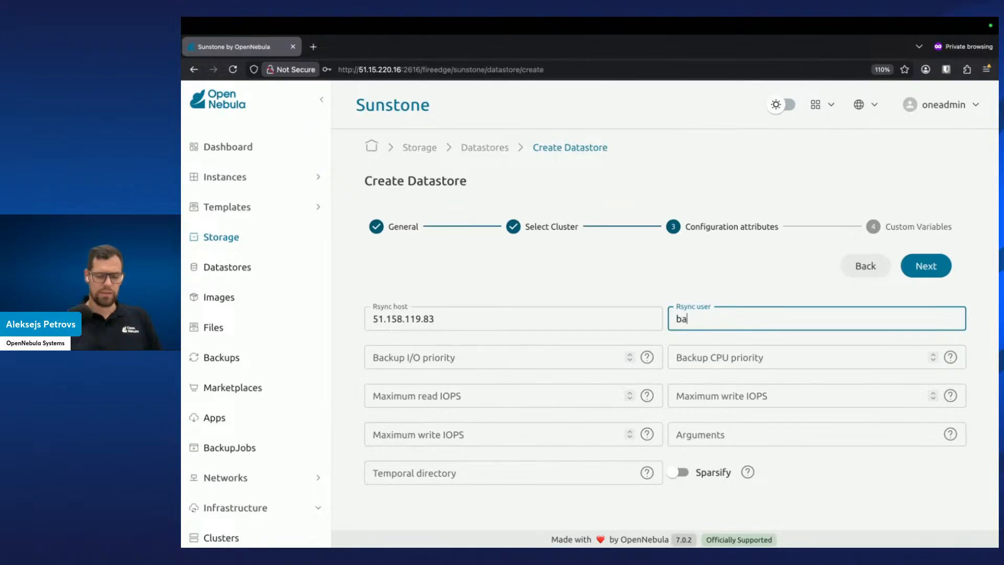
type("ckup-admin")
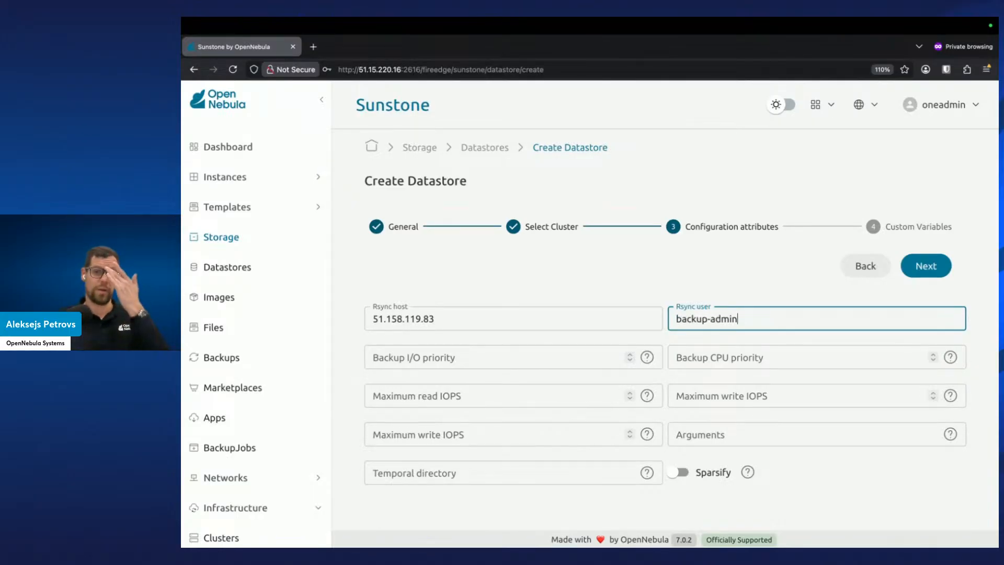
Advance past custom variables and finish creating the rsync-ds datastore
left_click(754, 282)
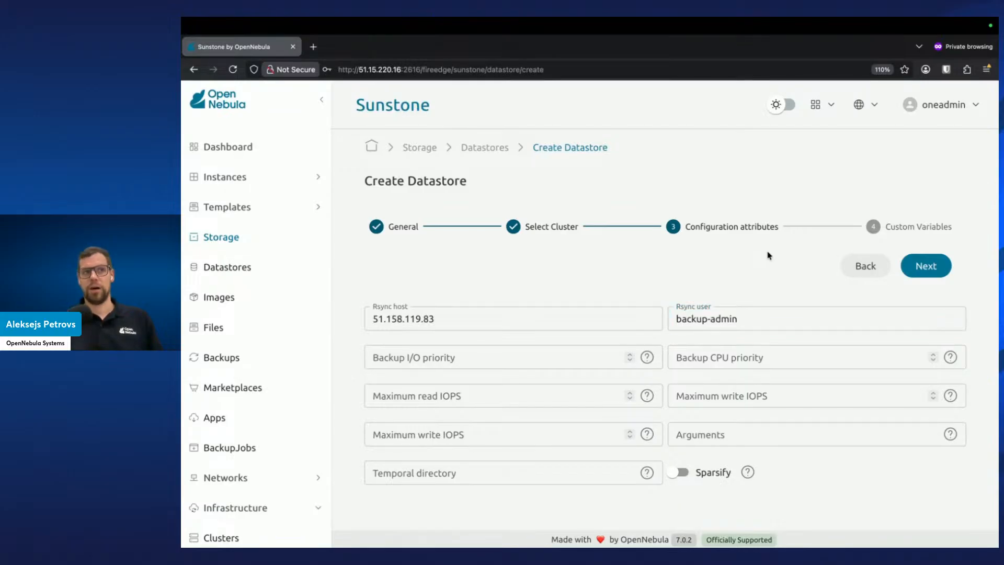
left_click(933, 268)
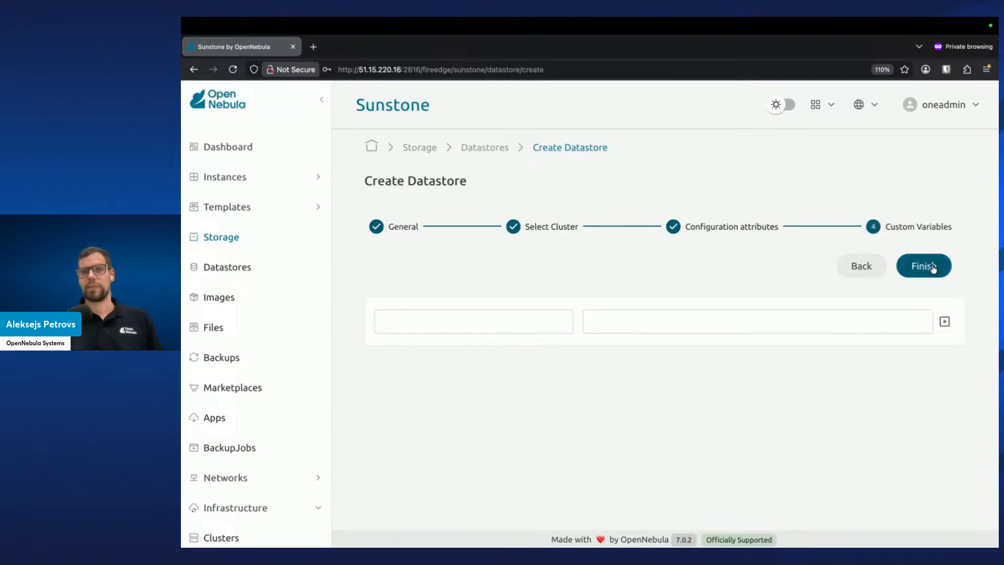
left_click(934, 269)
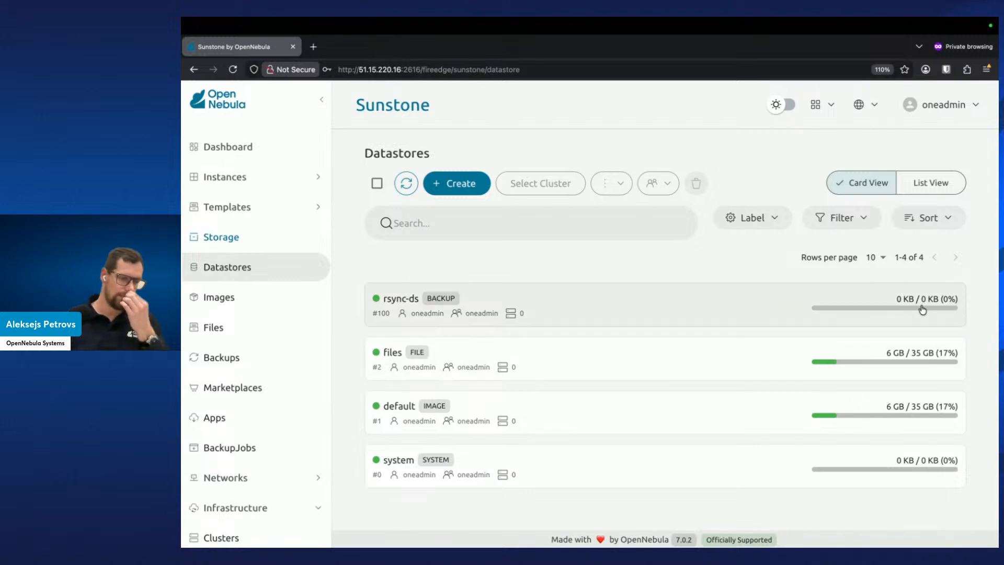
Refresh the datastore list and open rsync-ds details to review its capacity and attributes, then close the panel
mouse_move(916, 309)
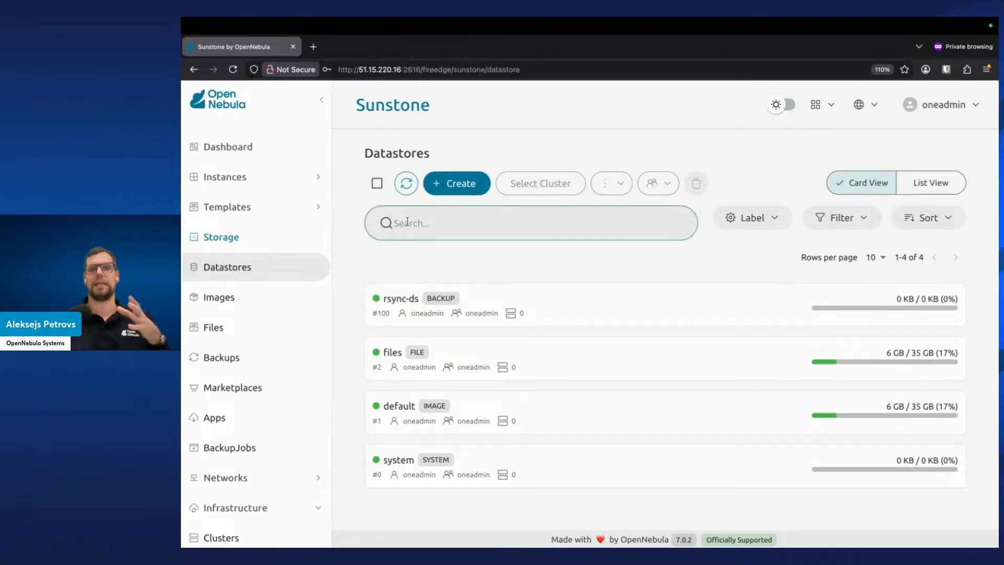
left_click(406, 185)
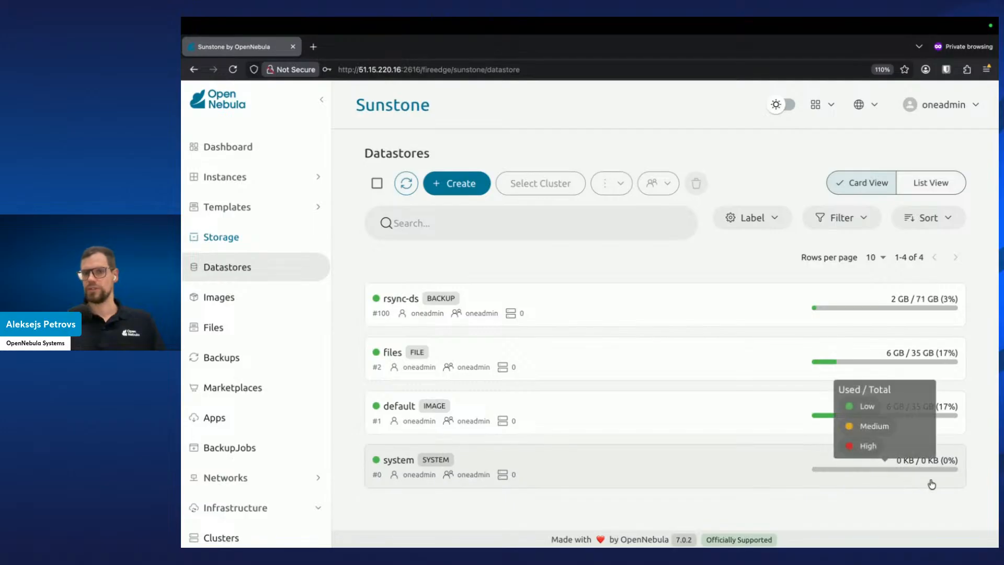
mouse_move(906, 470)
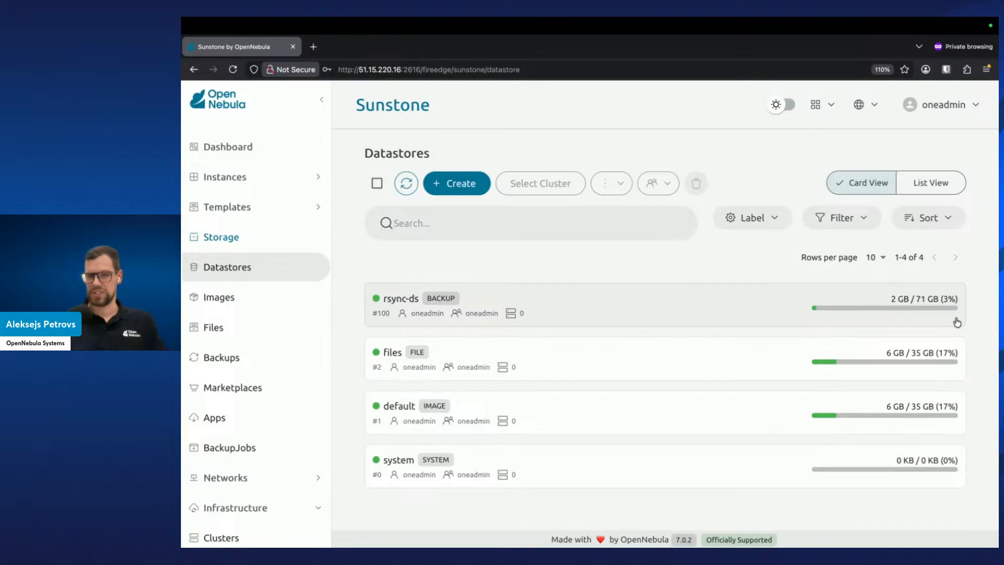
left_click(685, 314)
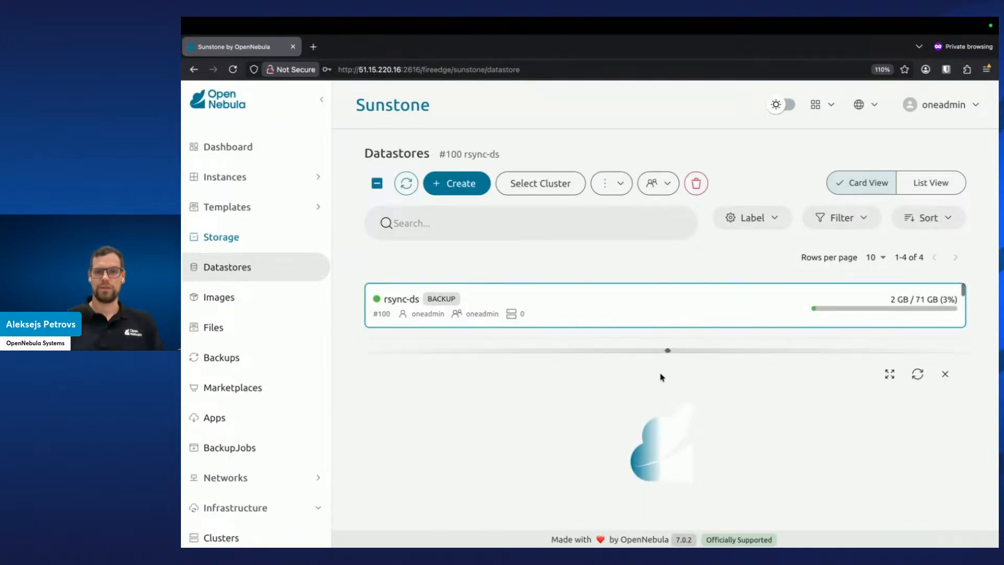
left_click_drag(671, 349, 668, 207)
scroll(572, 385, "down", 5)
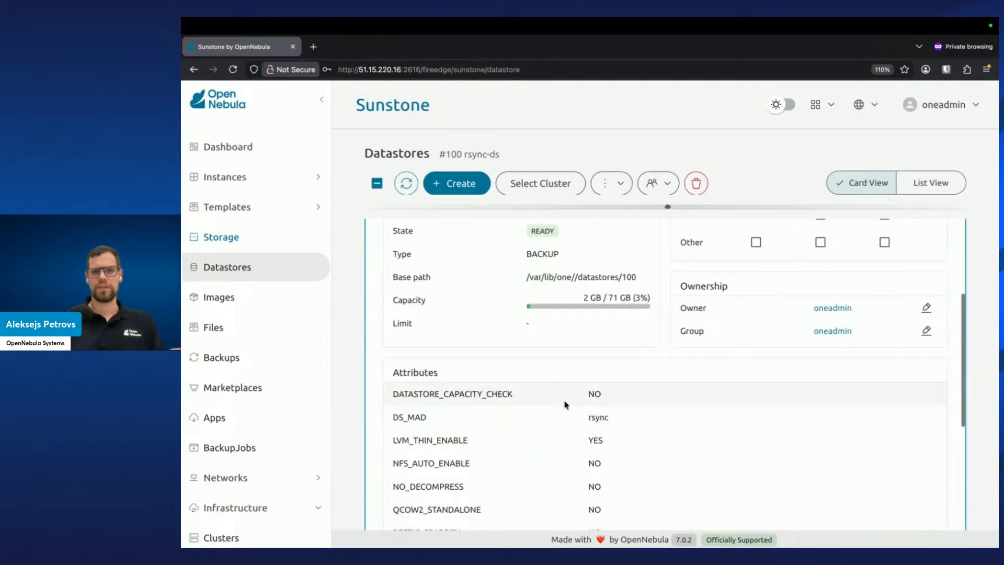
scroll(555, 371, "down", 3)
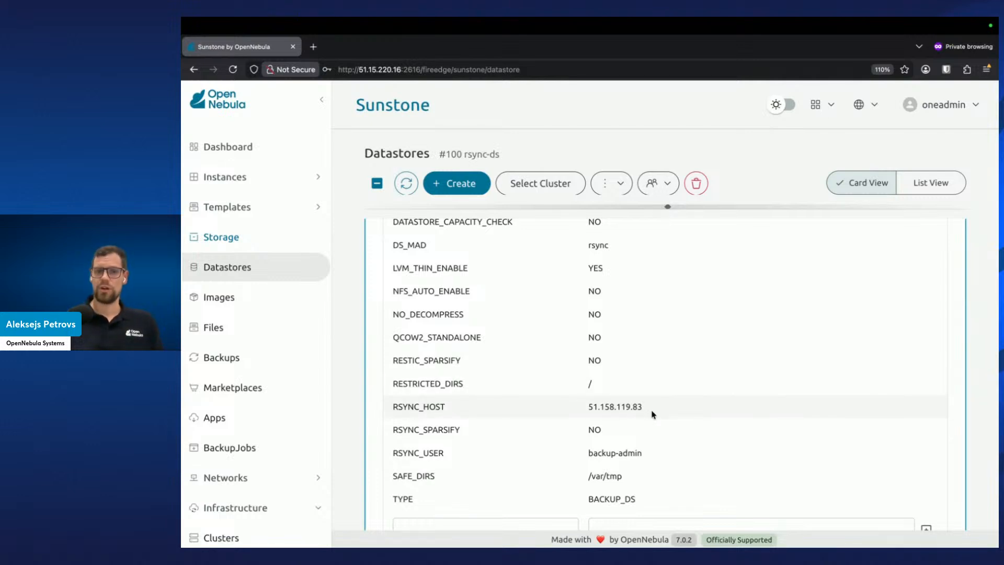
scroll(649, 416, "up", 5)
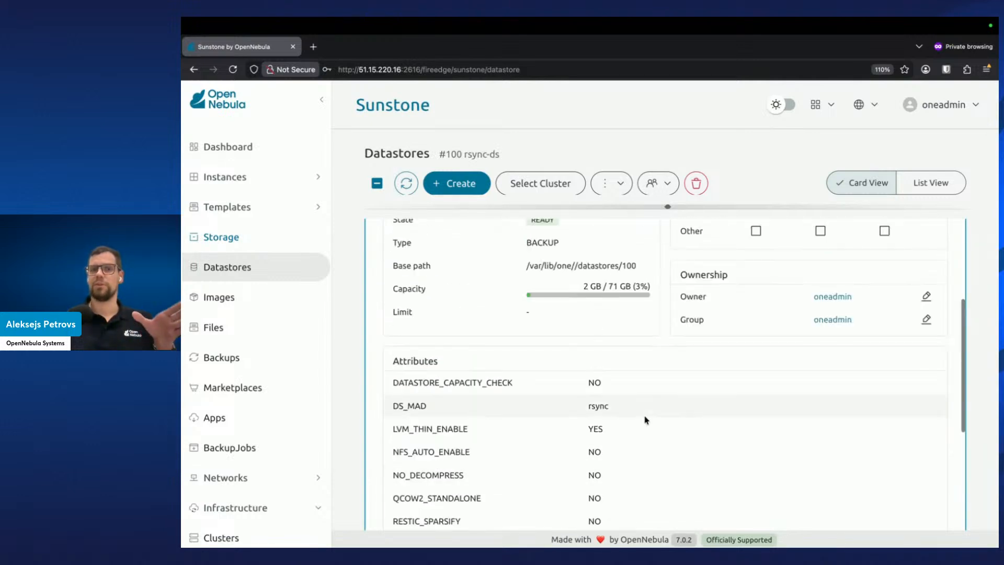
scroll(646, 420, "up", 4)
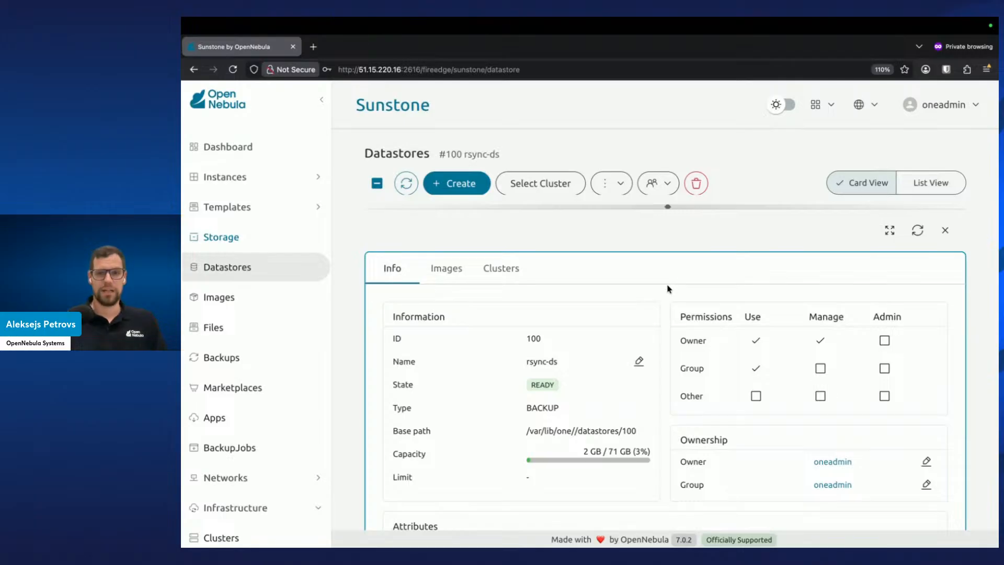
left_click(946, 232)
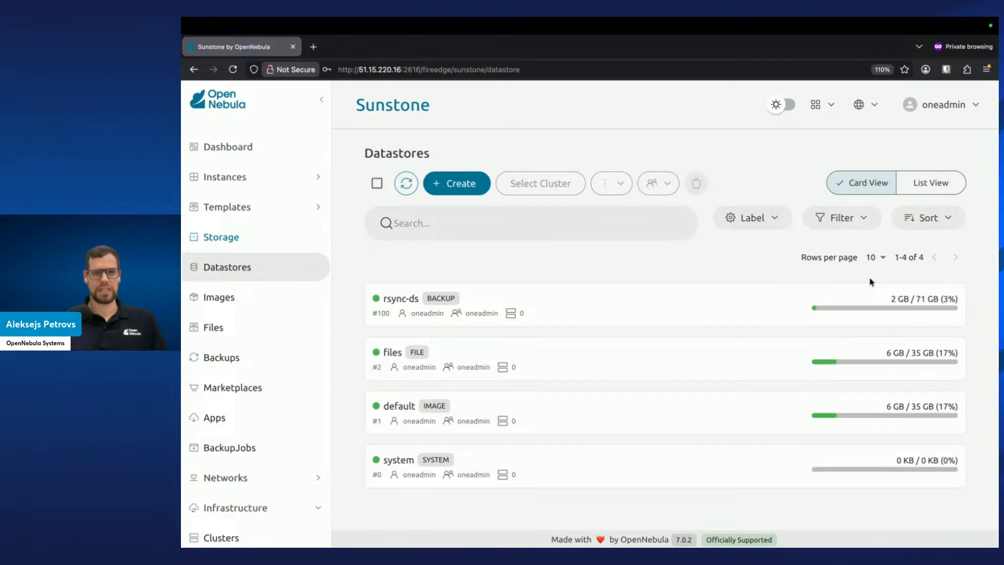
Open VM Templates and start instantiating the Ubuntu 24.04 template
left_click(312, 218)
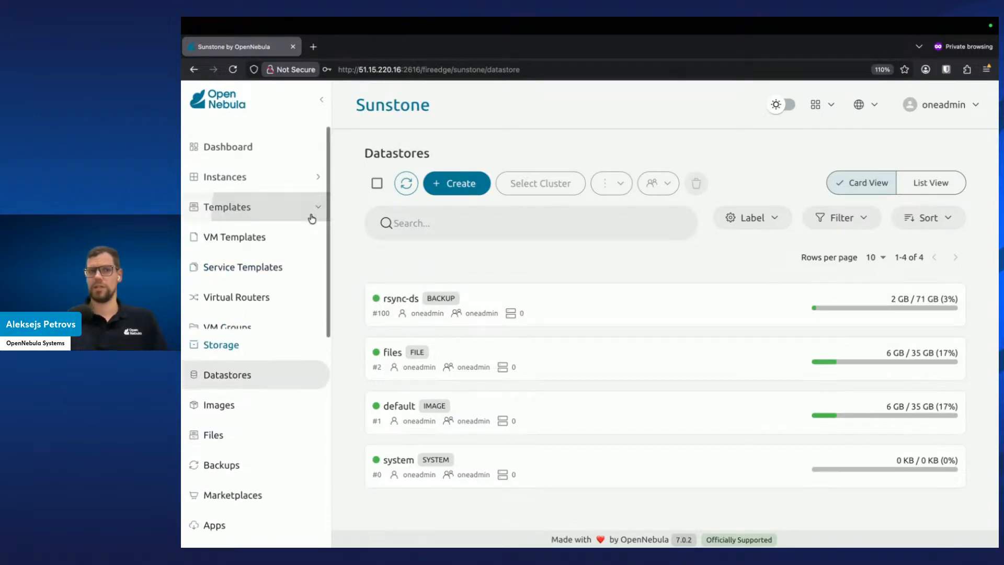
left_click(297, 243)
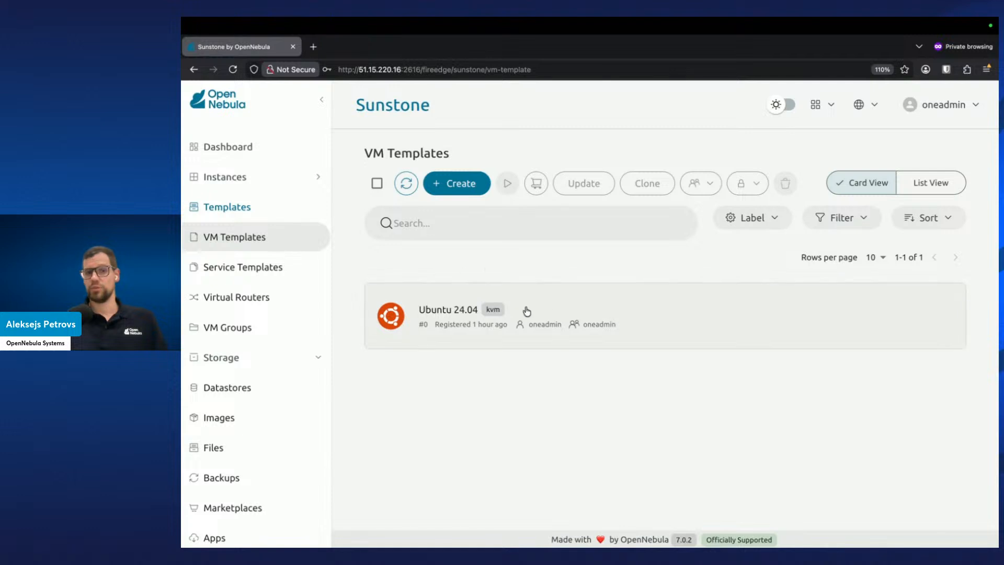
left_click(549, 303)
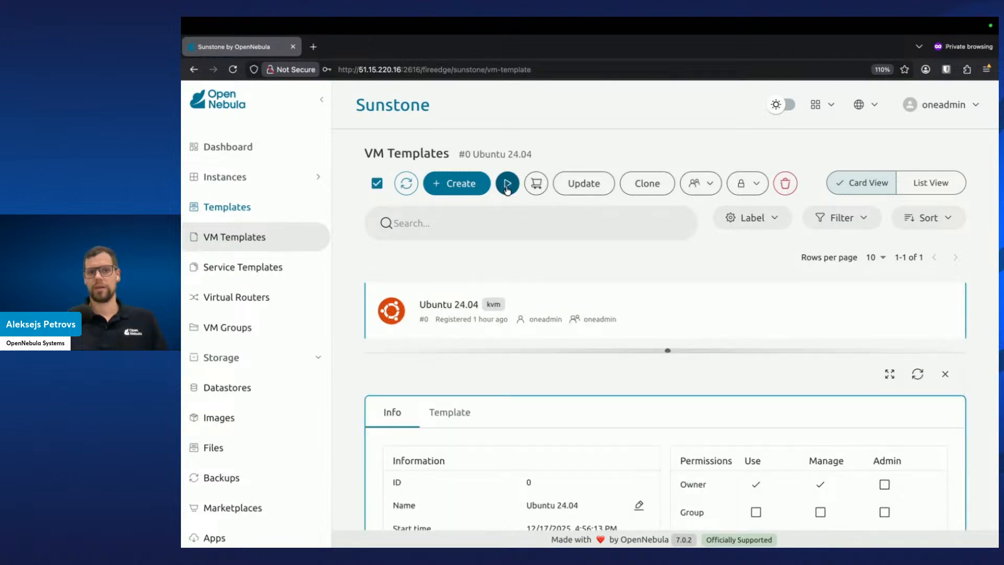
left_click(508, 184)
left_click(443, 338)
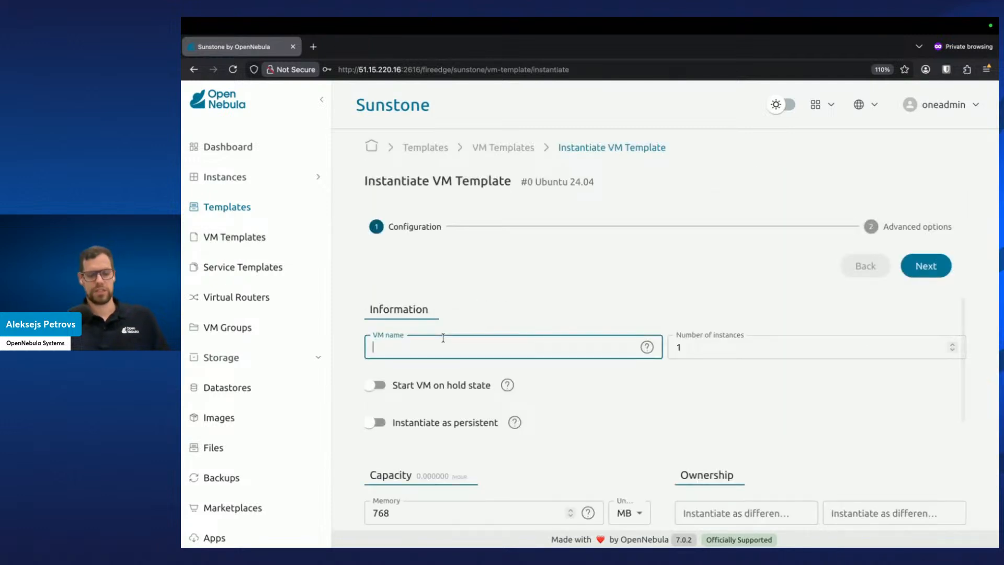
Name the new VMs vm-%idx
type("vm-")
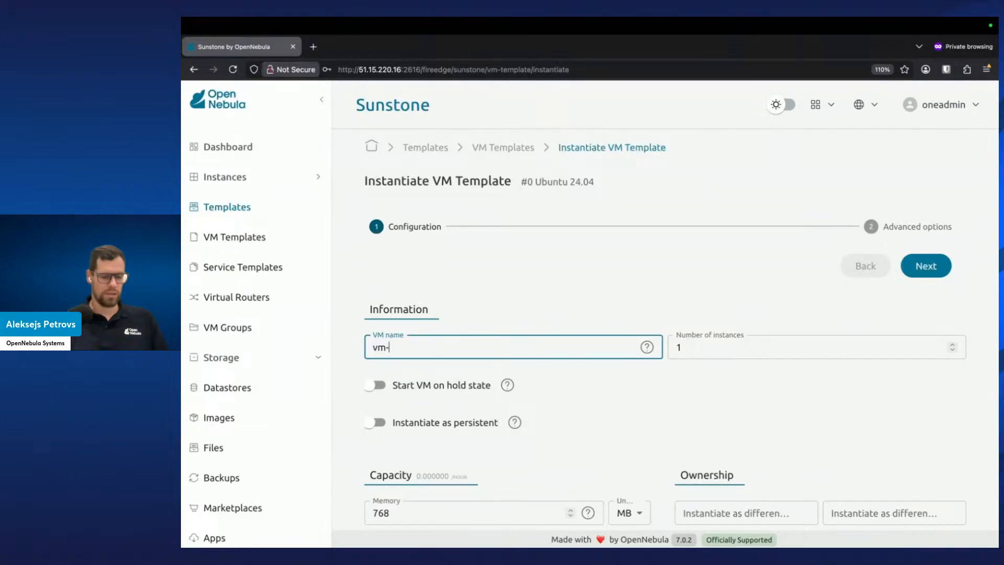
type("%idx")
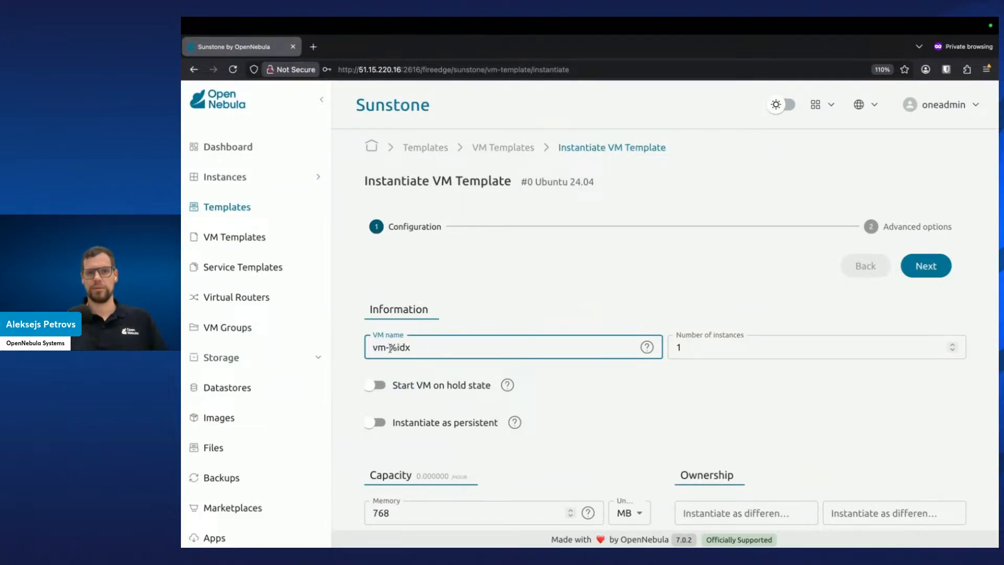
left_click_drag(388, 348, 434, 349)
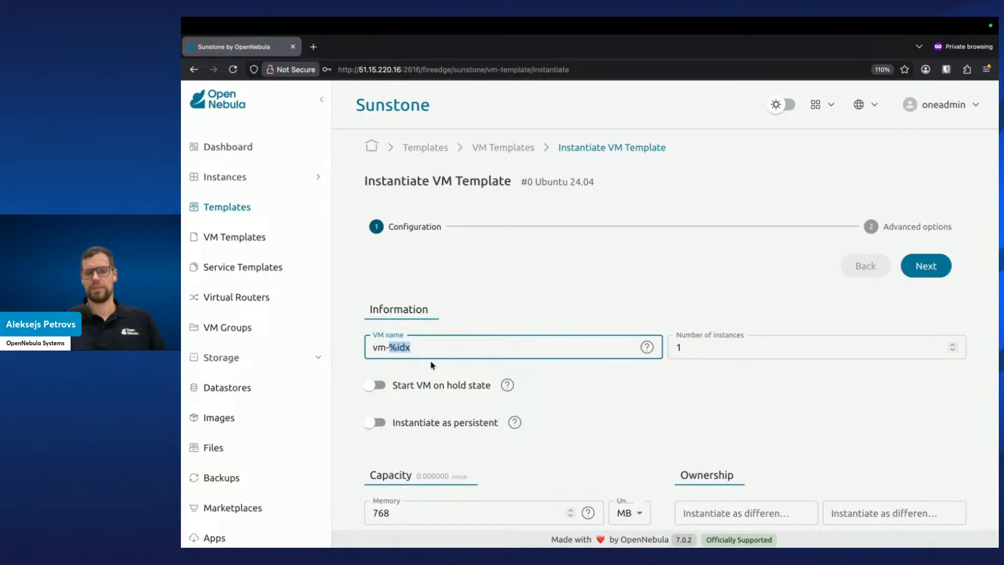
left_click(440, 327)
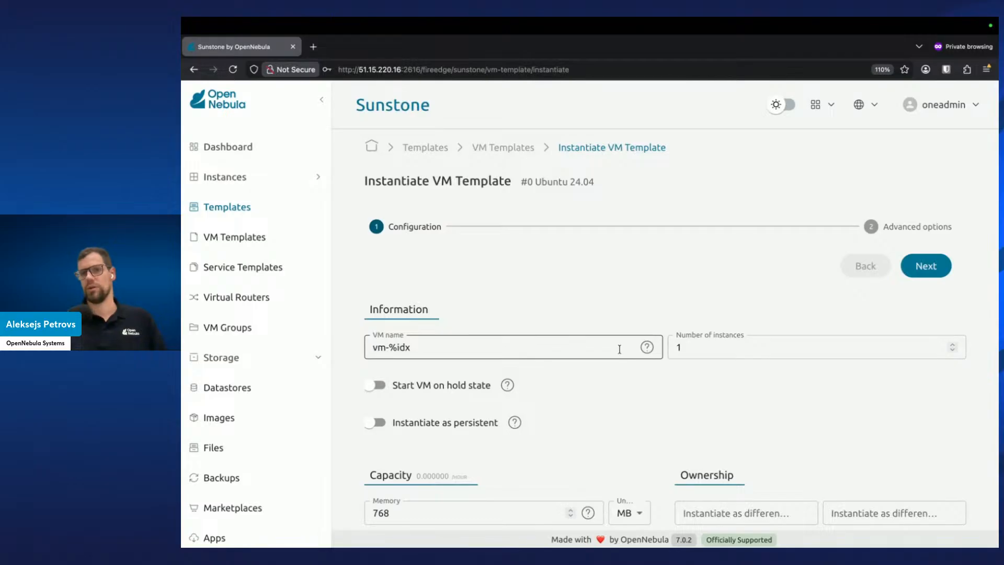
Set the number of instances to 2 and finish instantiating the template
scroll(580, 441, "down", 1)
left_click_drag(699, 328, 659, 326)
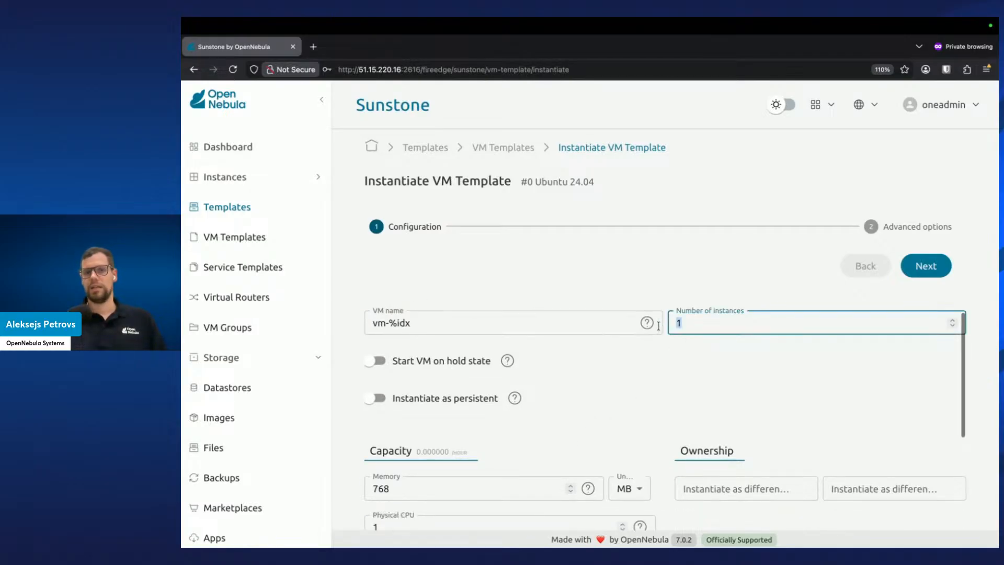
type("2")
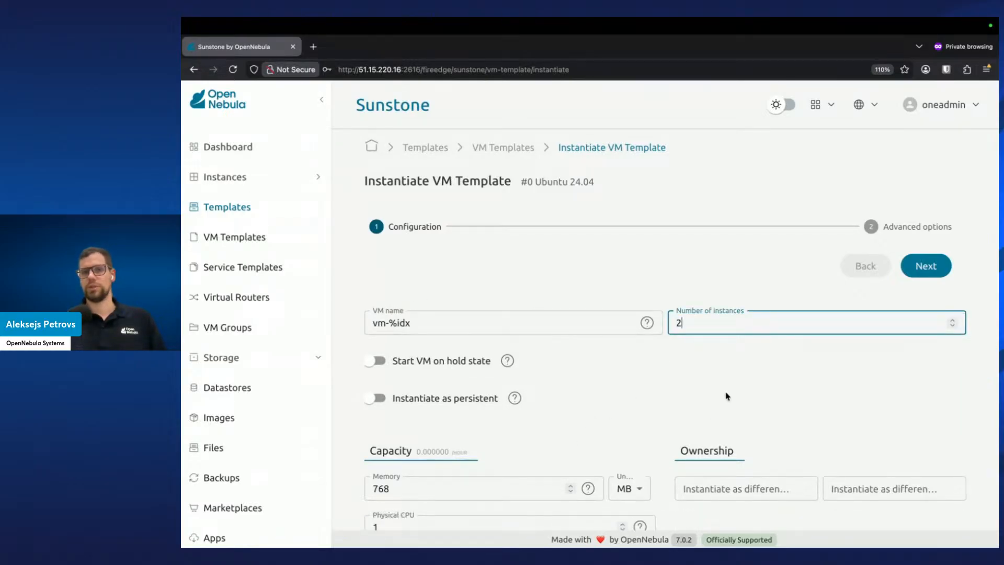
left_click(727, 396)
scroll(722, 366, "up", 1)
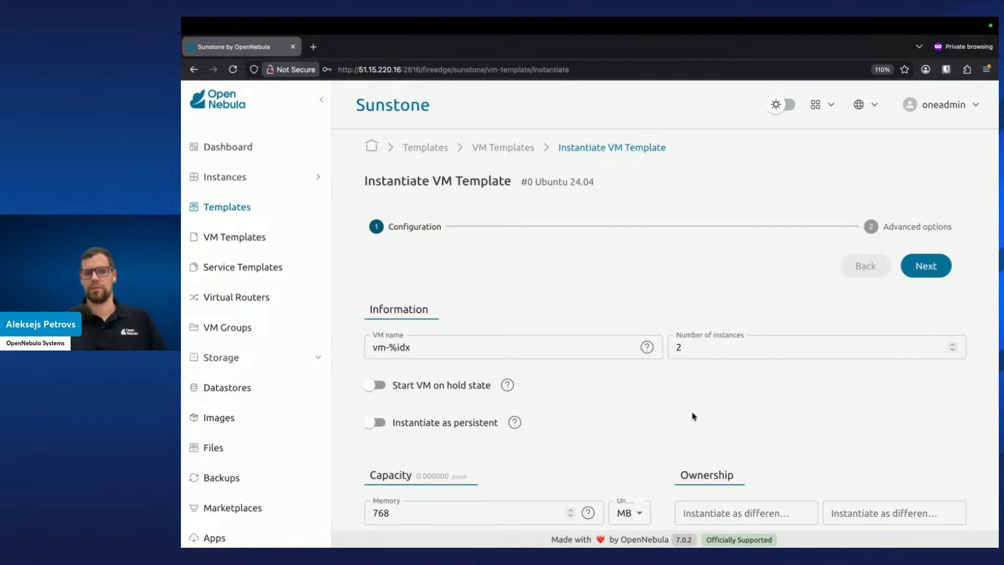
left_click(928, 273)
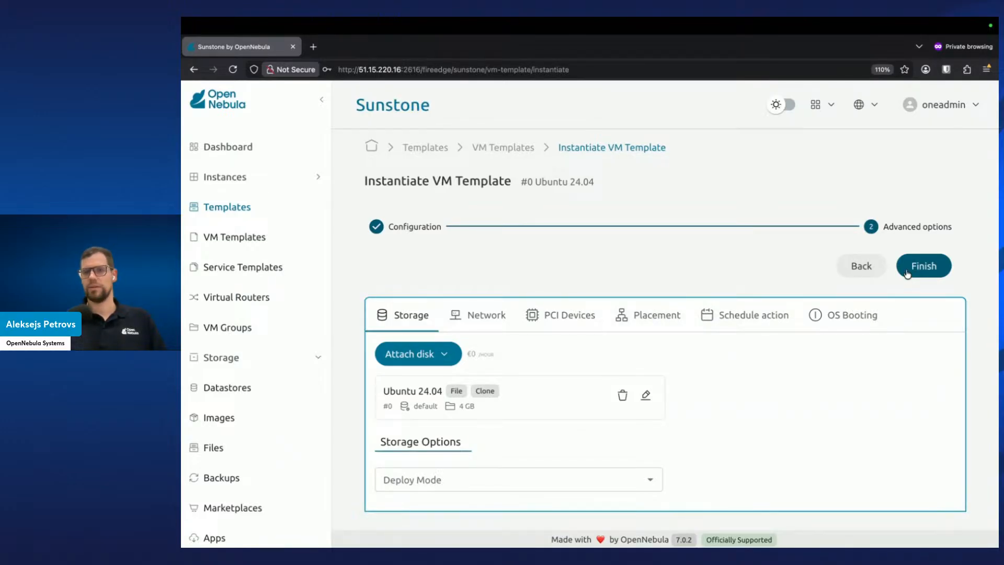
left_click(907, 271)
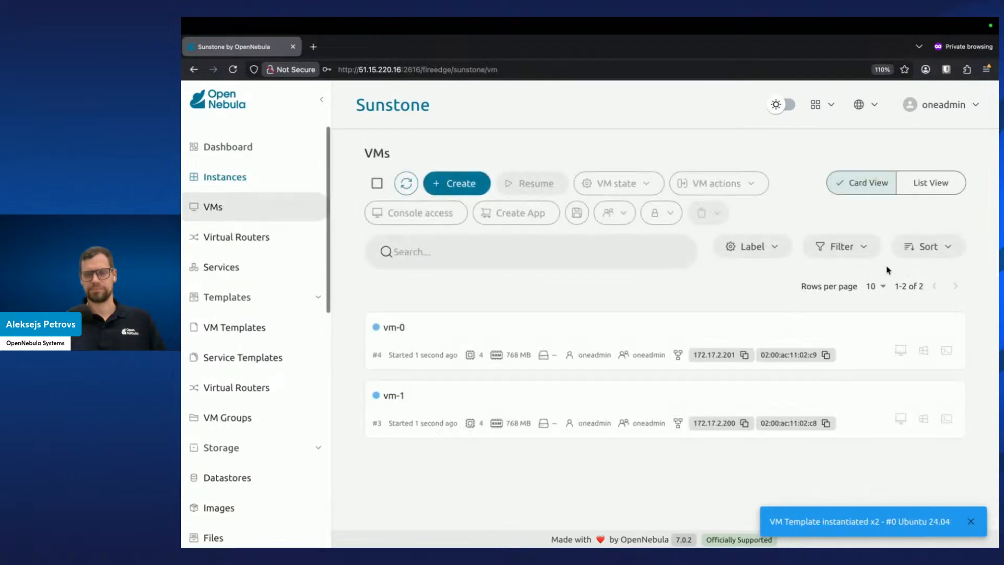
Refresh the VM list until the VMs are running and open the VNC console of vm-1
left_click(411, 192)
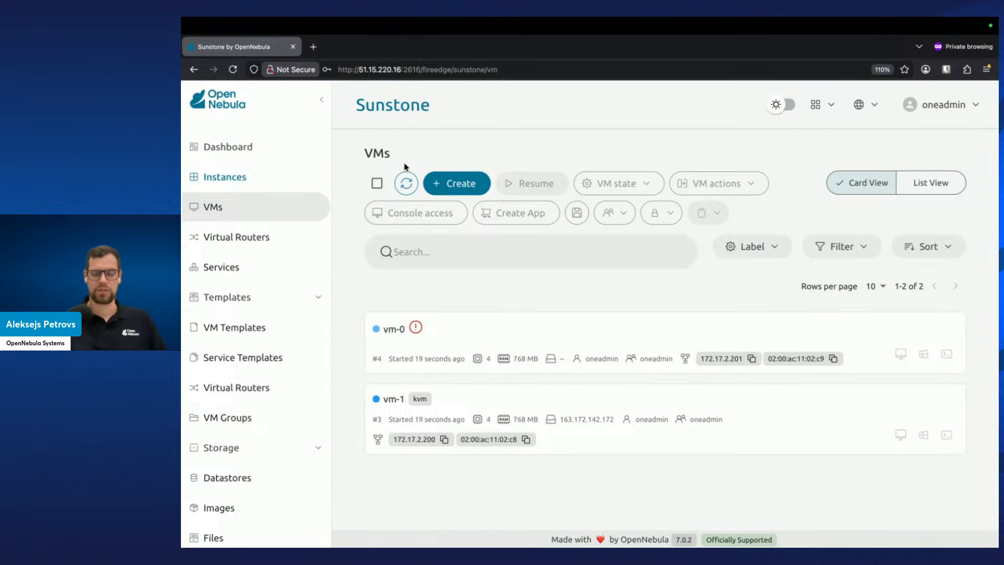
left_click(414, 188)
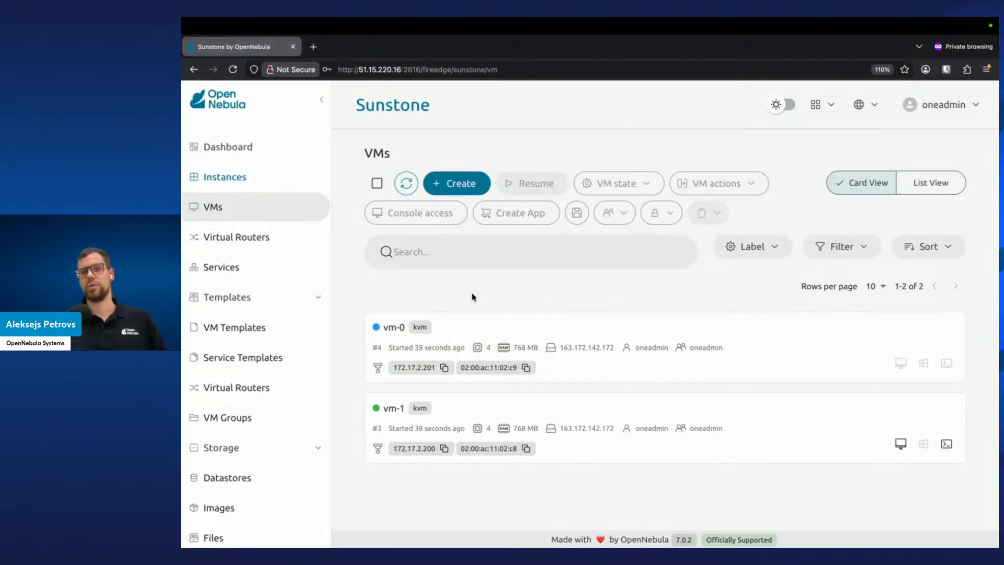
left_click(413, 185)
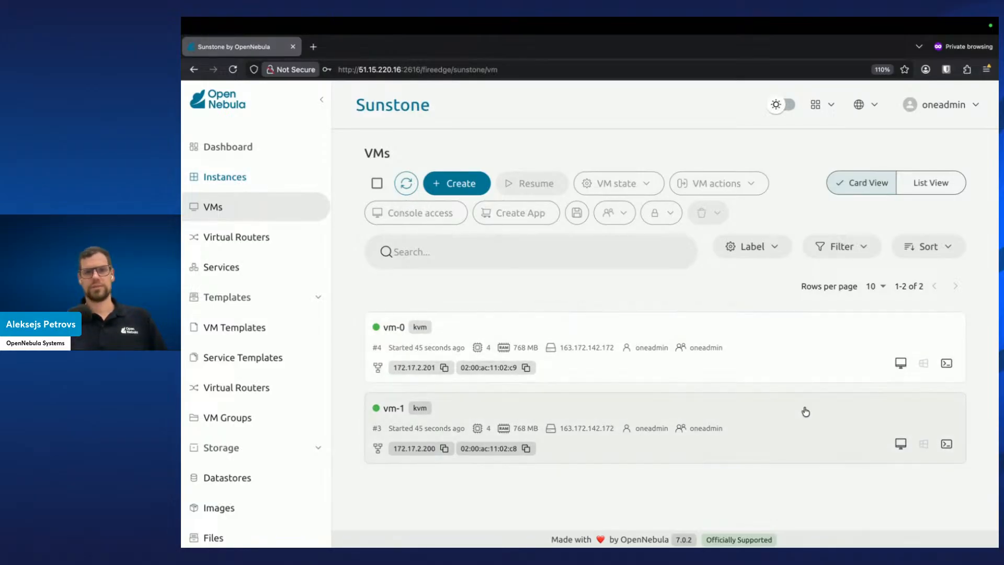
left_click(900, 444)
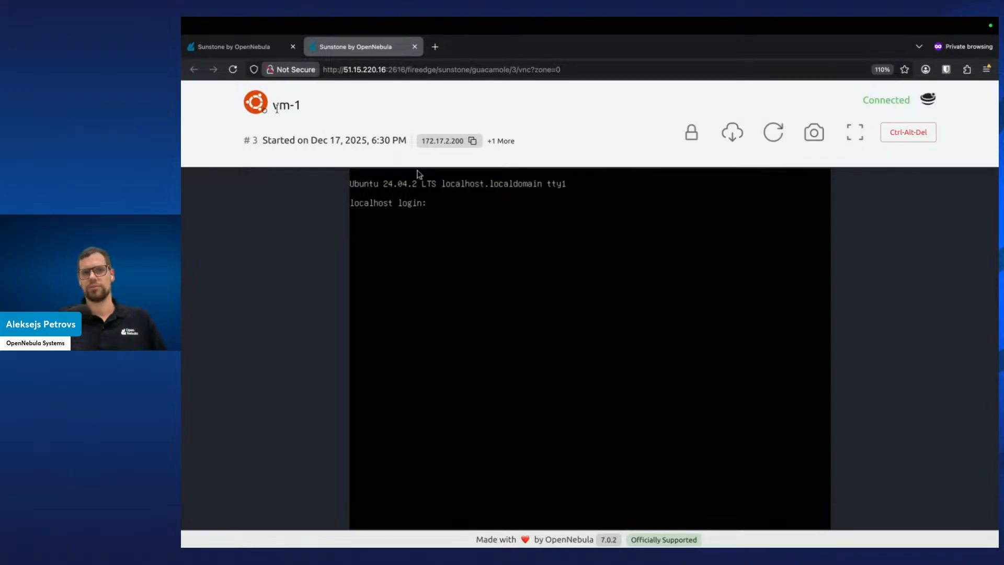
Close vm-1's console, open vm-0's VNC console to check it, and close it again
left_click(415, 47)
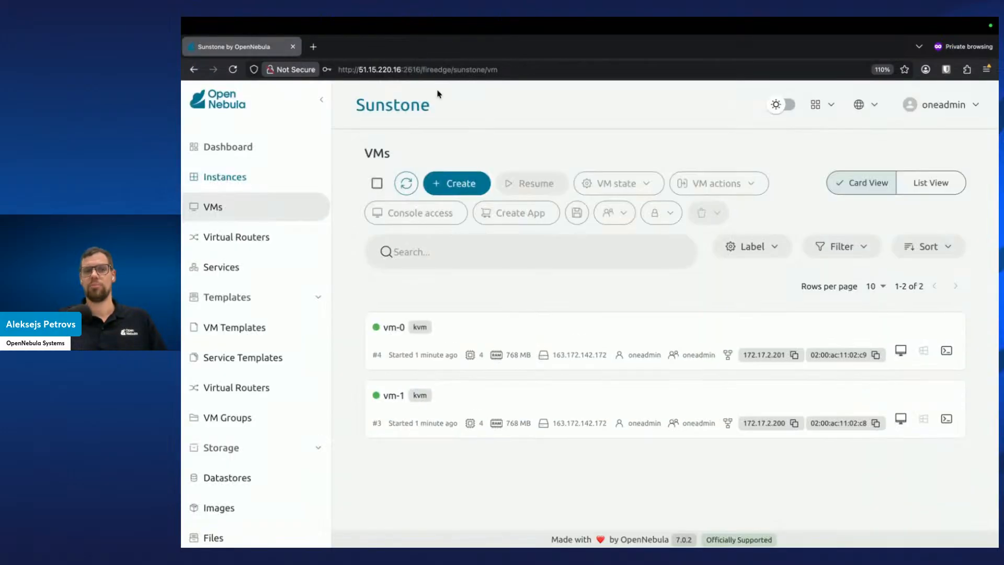
left_click(901, 350)
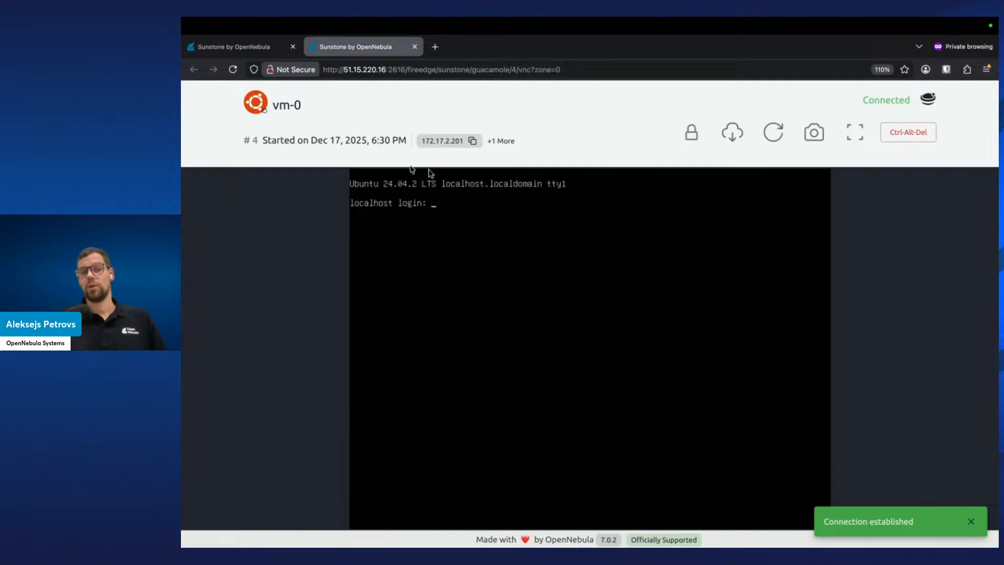
left_click(415, 47)
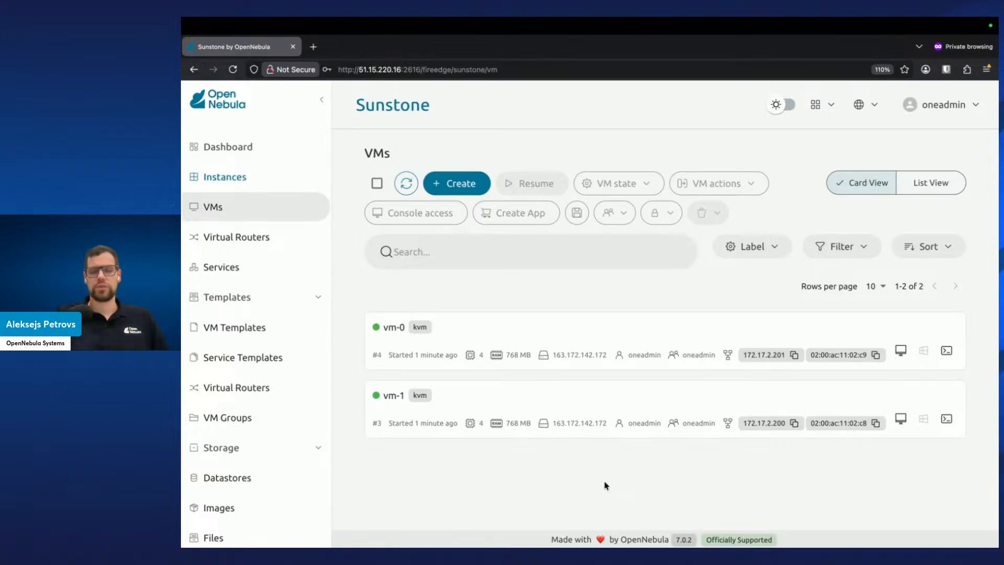
Open vm-1's backup configuration, set the backup mode to Increment and keep 10 backups
left_click(607, 401)
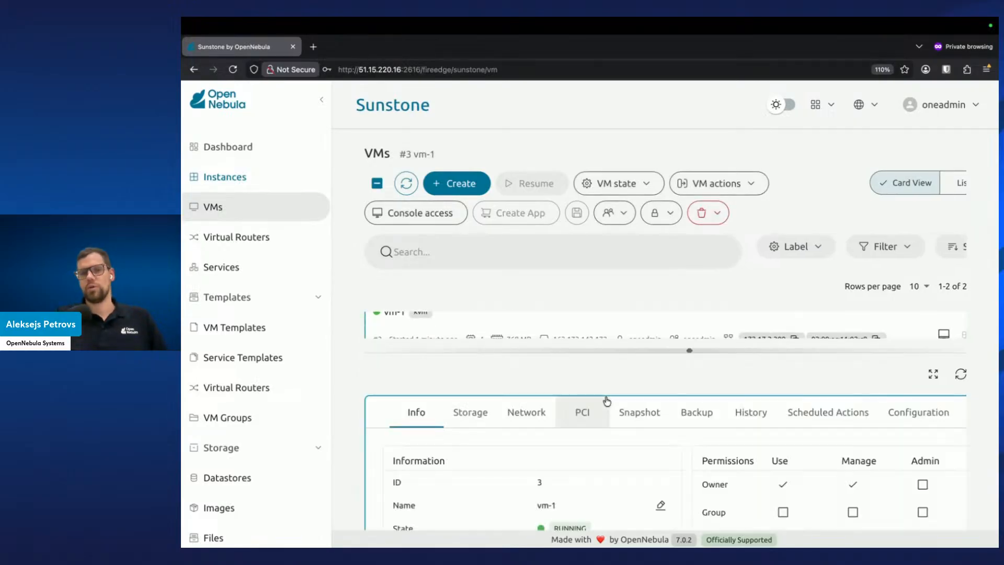
left_click(936, 375)
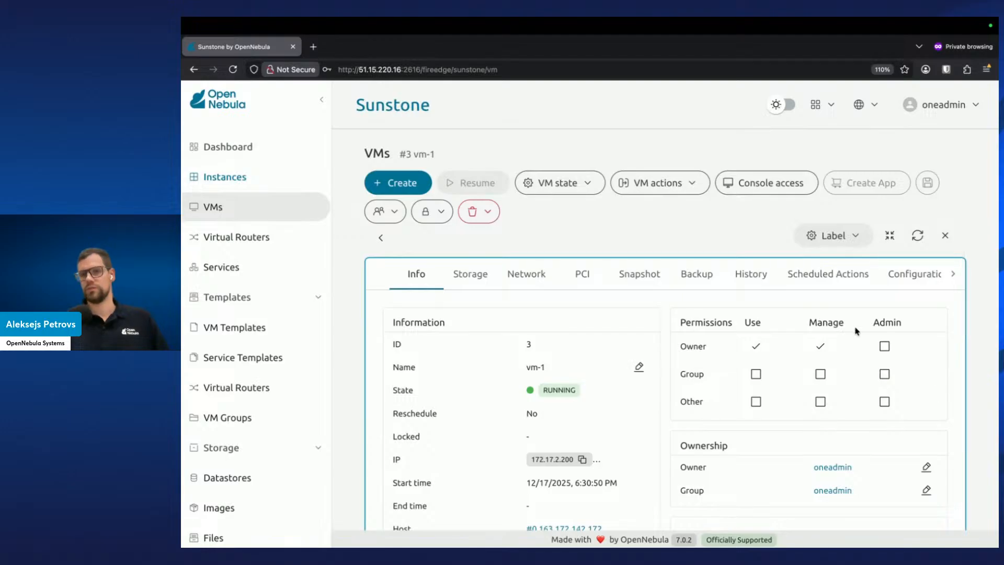
left_click(707, 272)
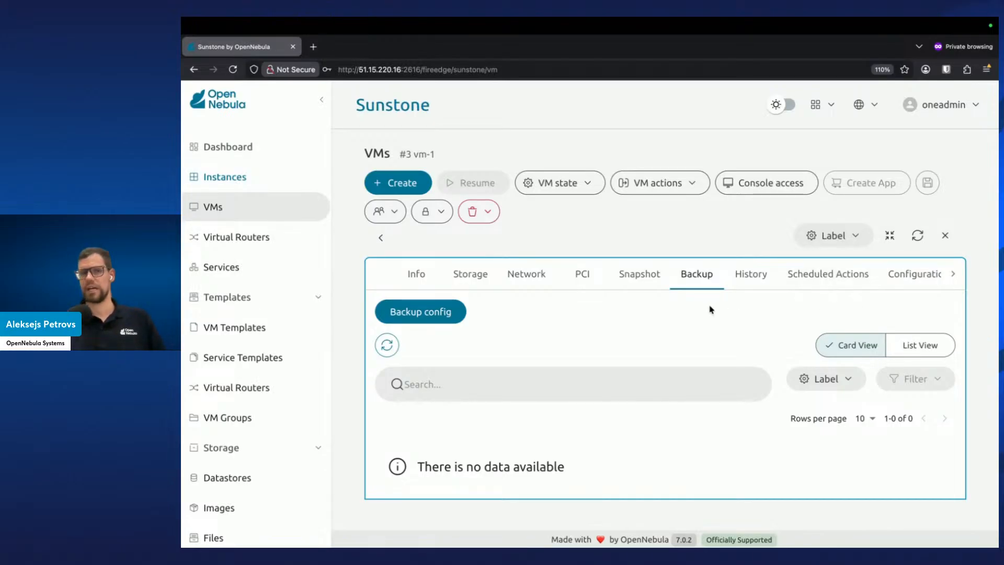
left_click(440, 309)
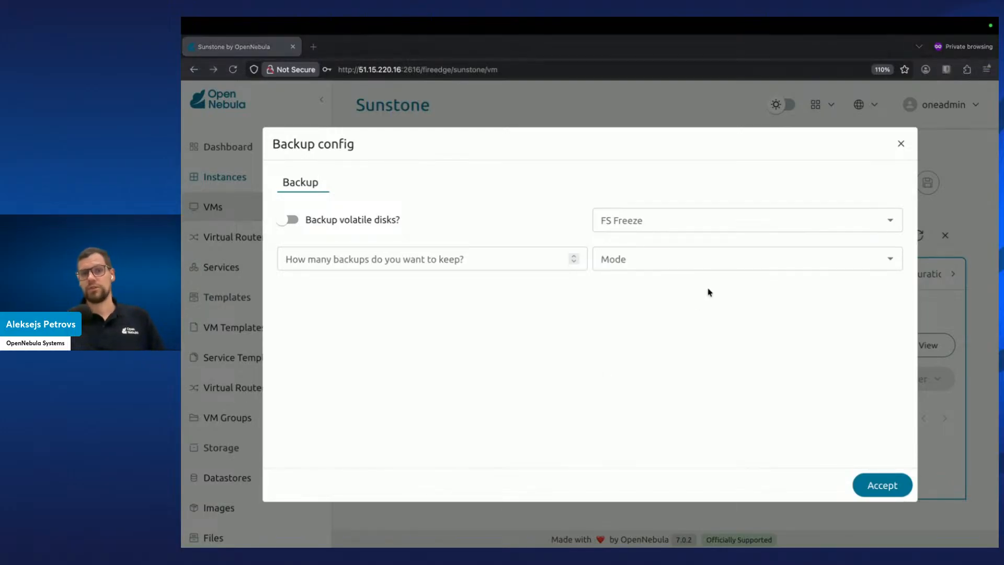
left_click(889, 258)
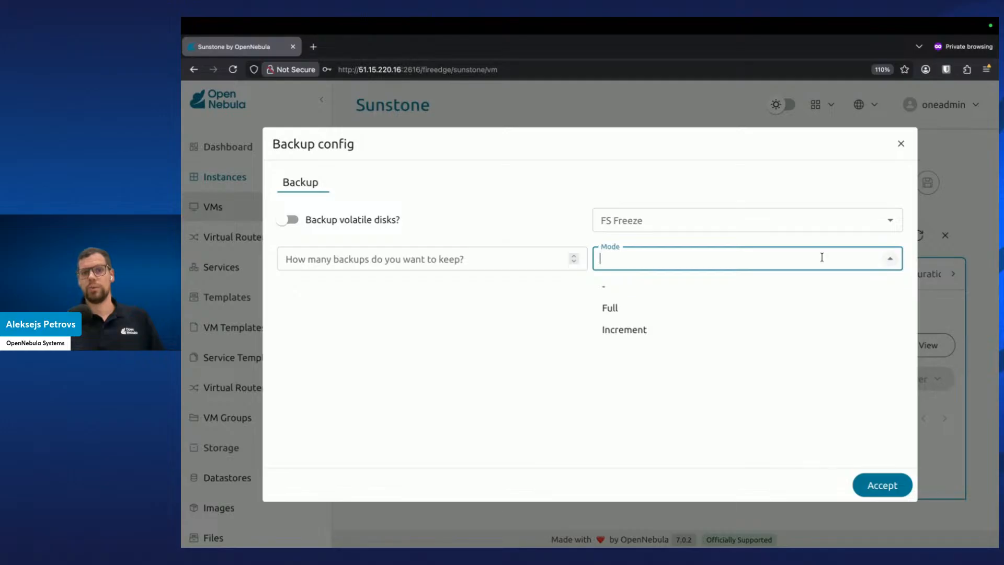
left_click(696, 314)
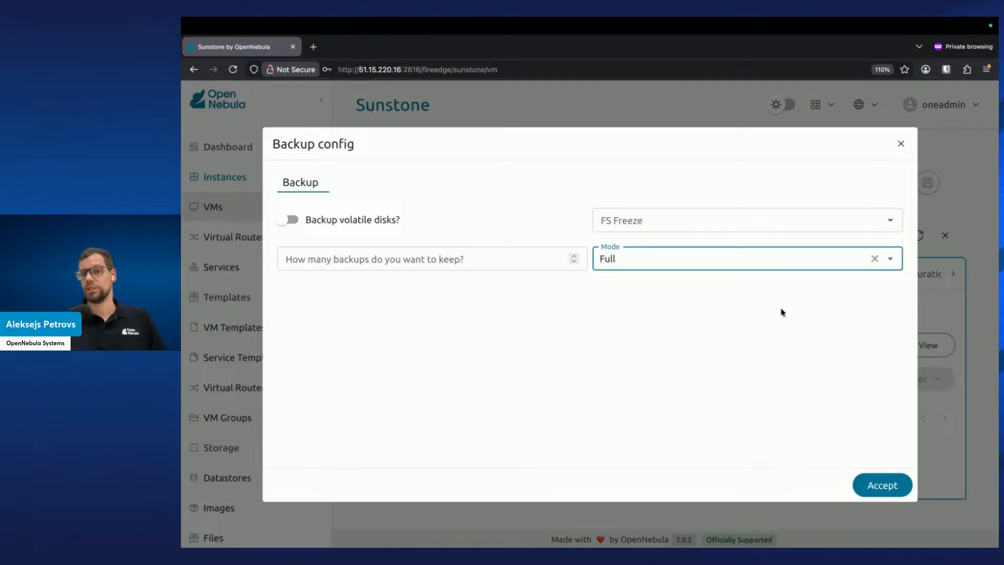
left_click(891, 261)
left_click(788, 333)
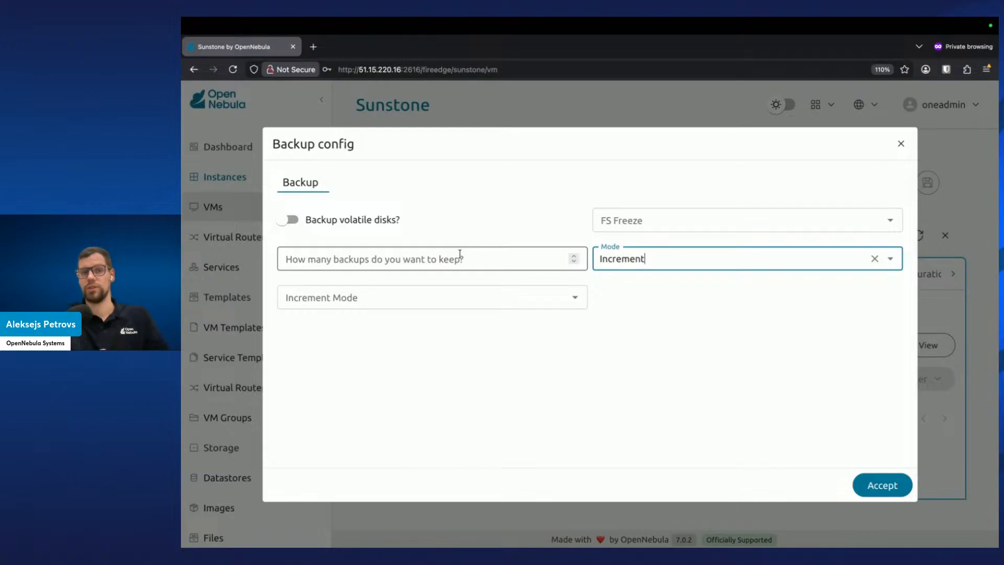
left_click(478, 269)
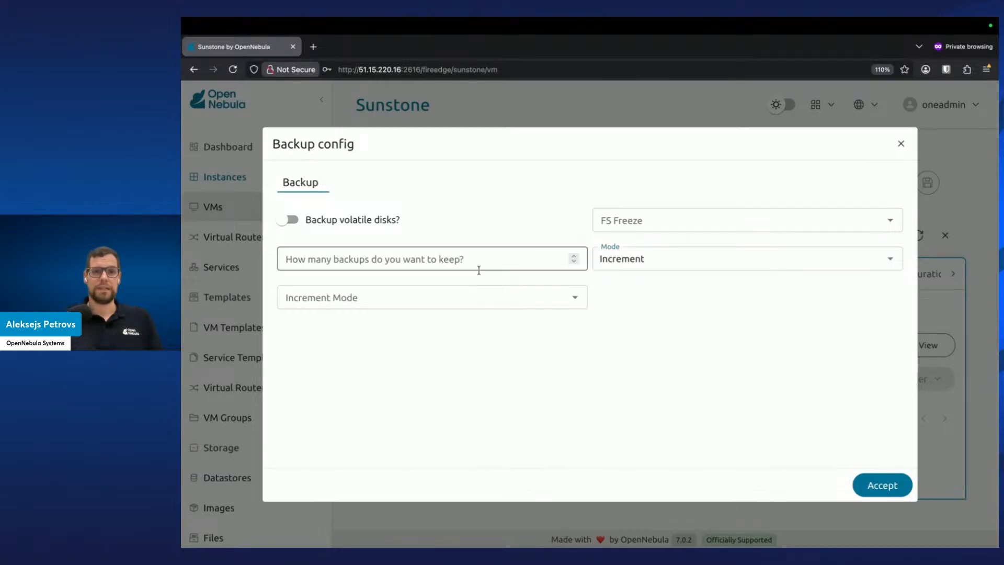
type("10")
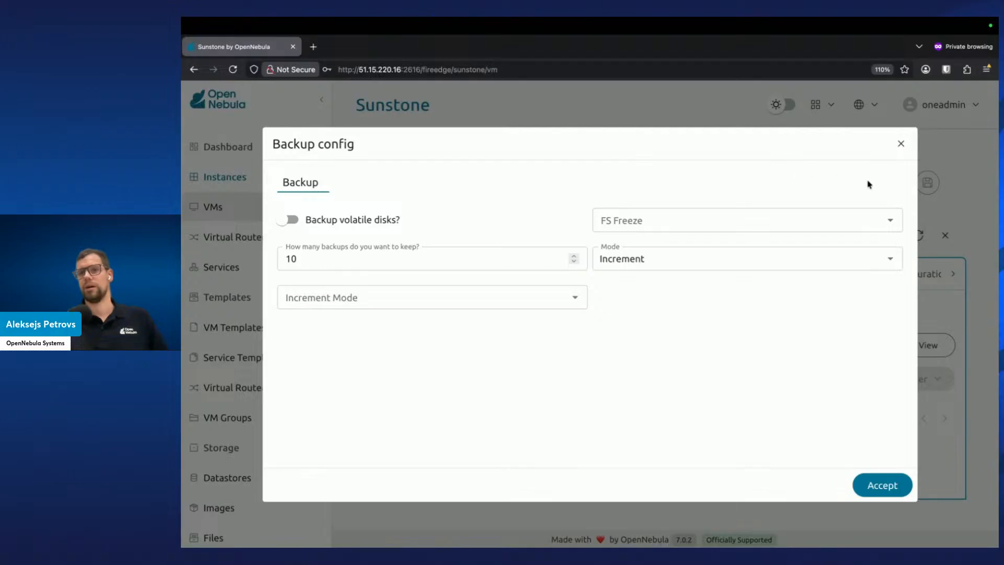
Try setting the FS Freeze option to QEMU Agent, then clear it again
left_click(895, 225)
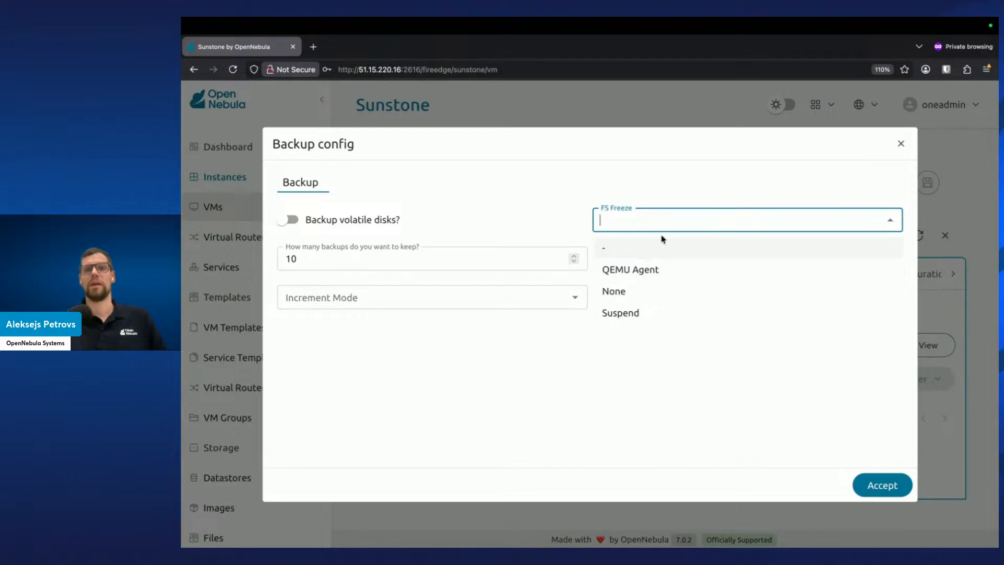
left_click(681, 178)
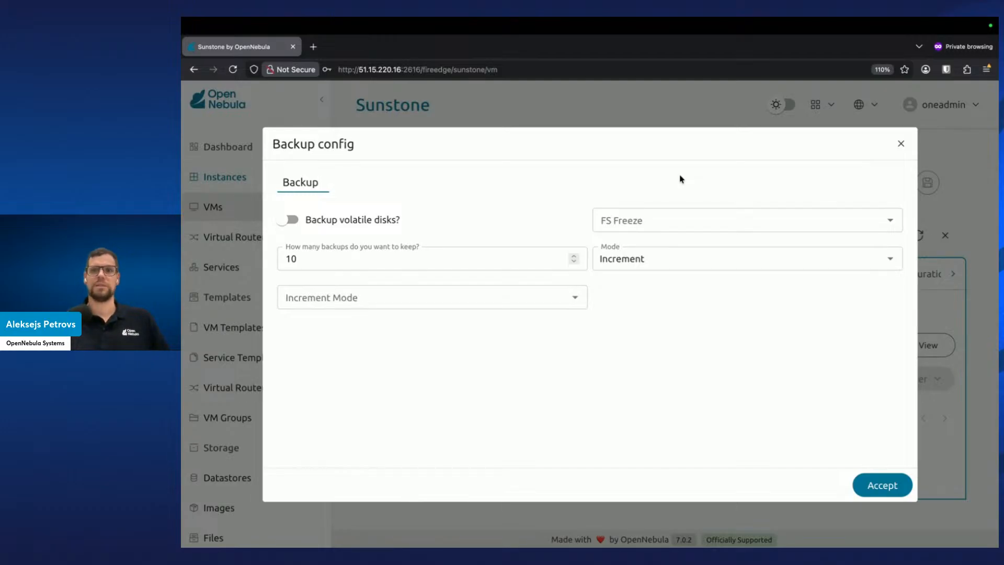
left_click(669, 218)
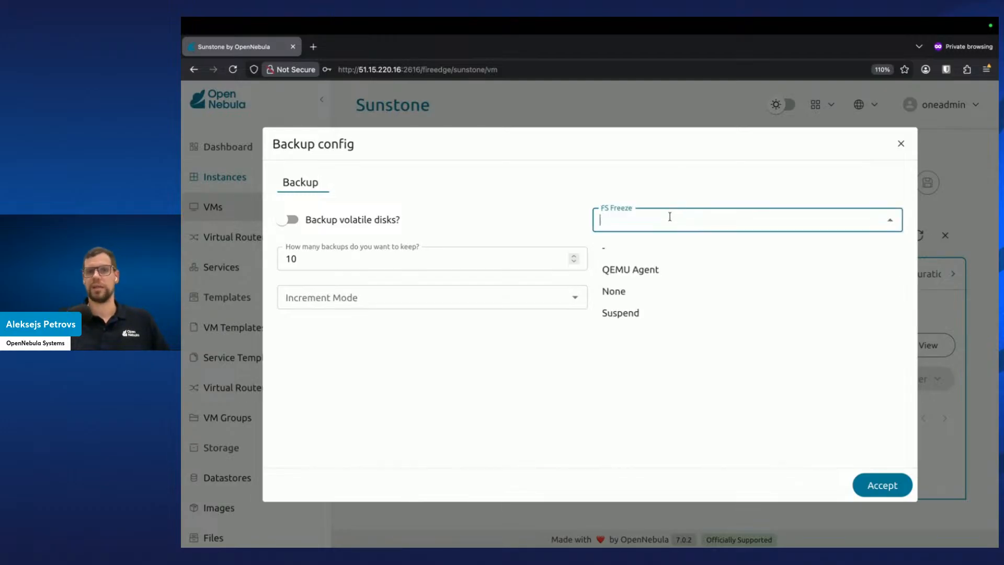
left_click(650, 177)
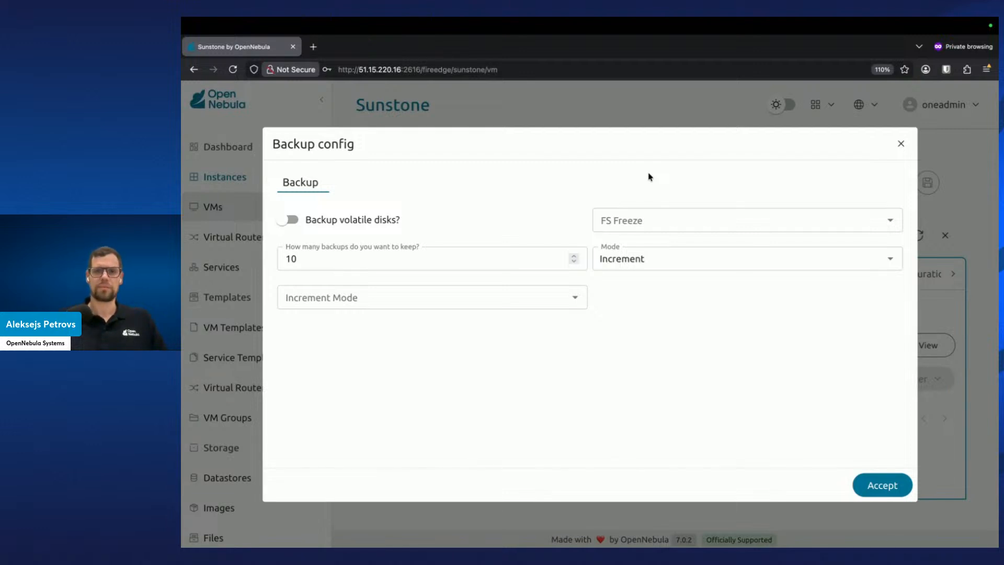
left_click(654, 213)
left_click(683, 267)
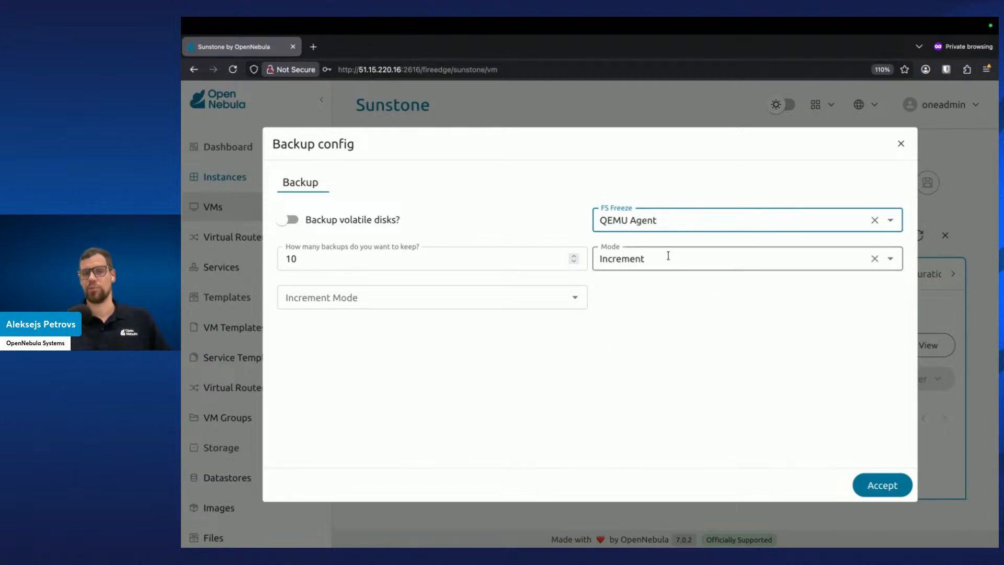
left_click(575, 298)
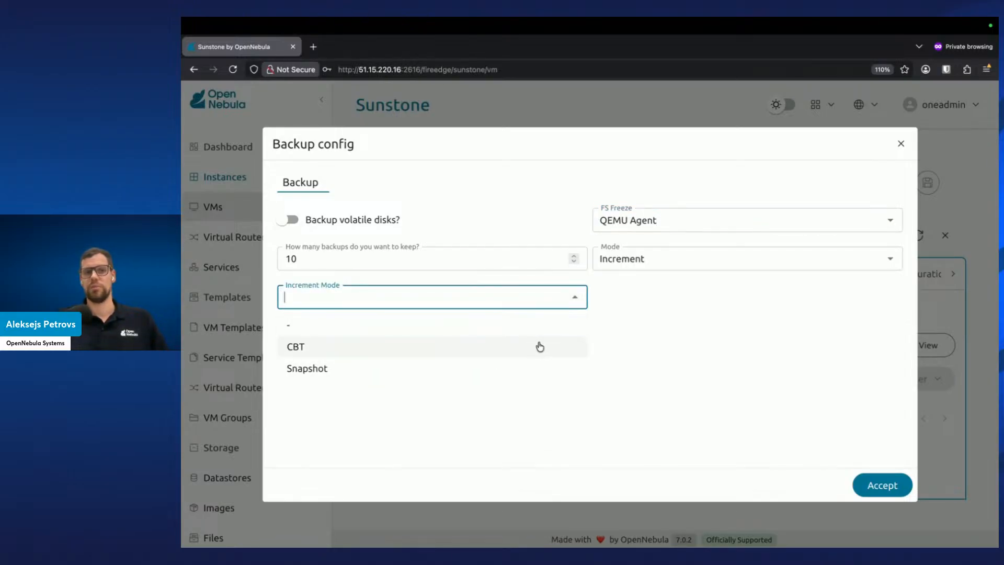
left_click(720, 317)
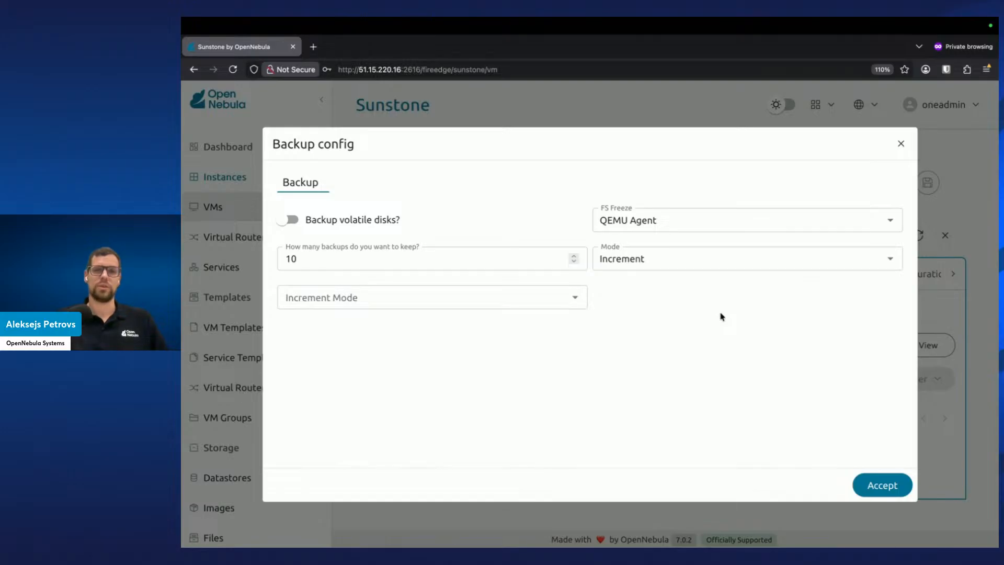
left_click(871, 220)
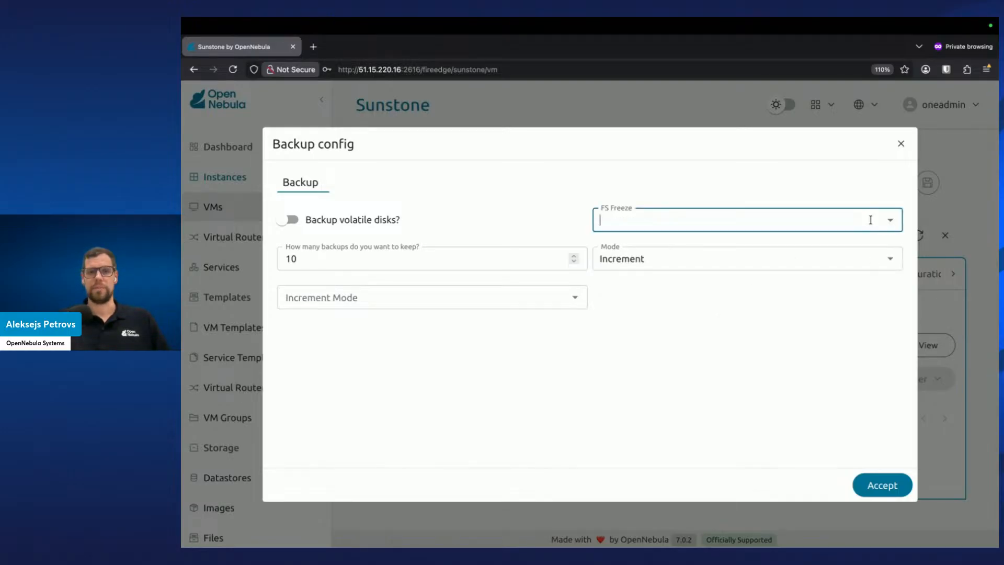
left_click(830, 360)
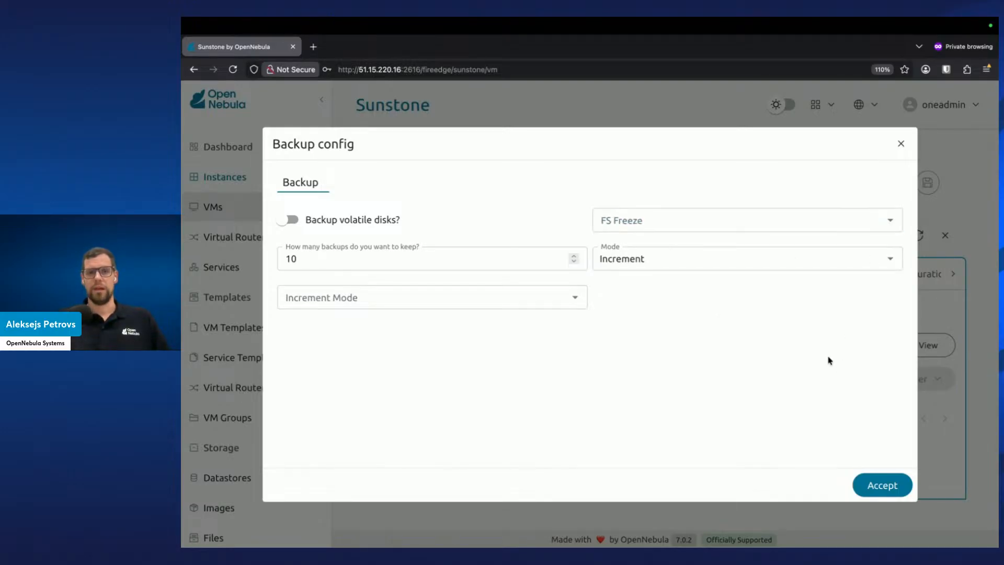
Accept the backup configuration
left_click(894, 490)
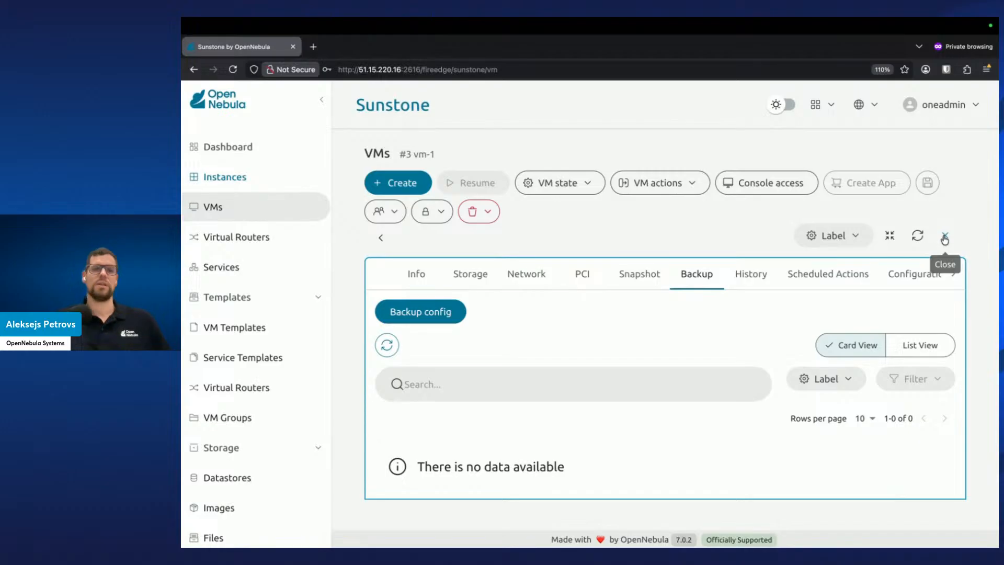
left_click(690, 191)
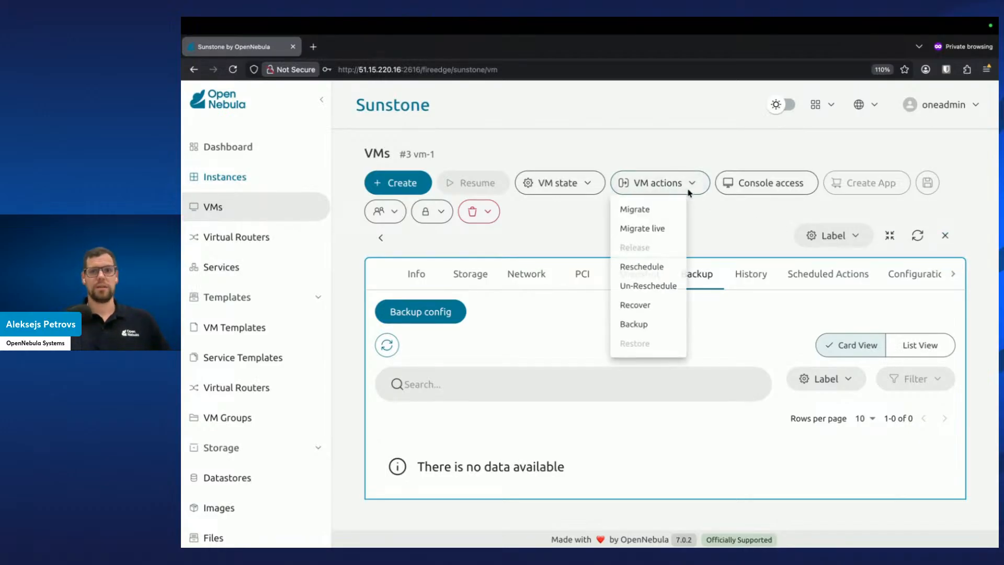
left_click(648, 327)
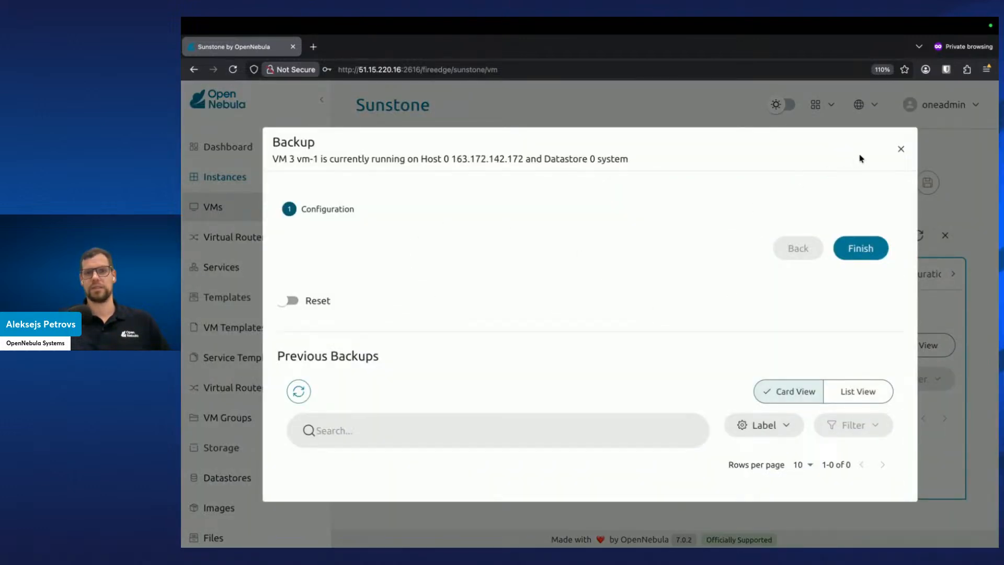
left_click(899, 152)
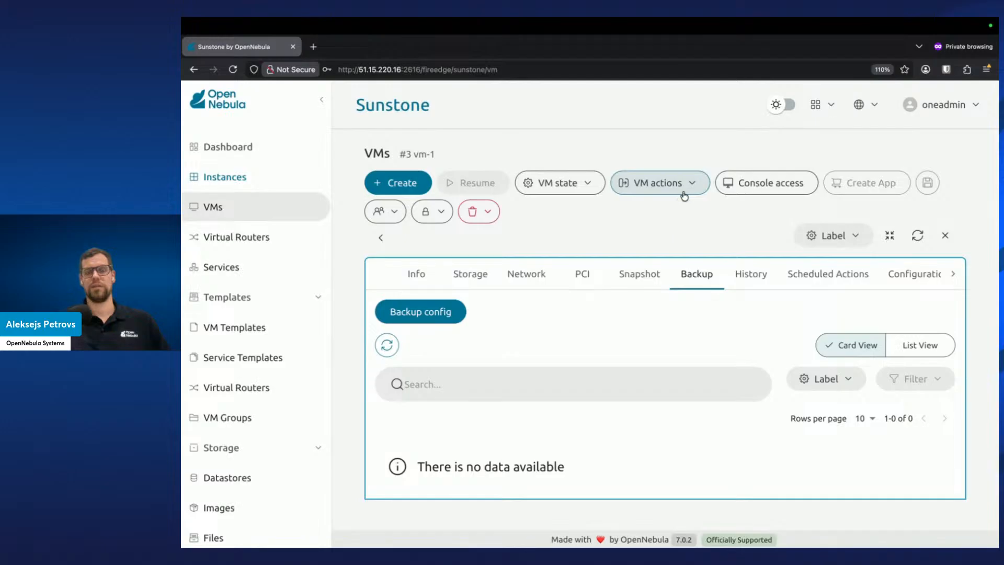
Add a scheduled Backup action for vm-1 using the 100: rsync-ds backup datastore
left_click(802, 273)
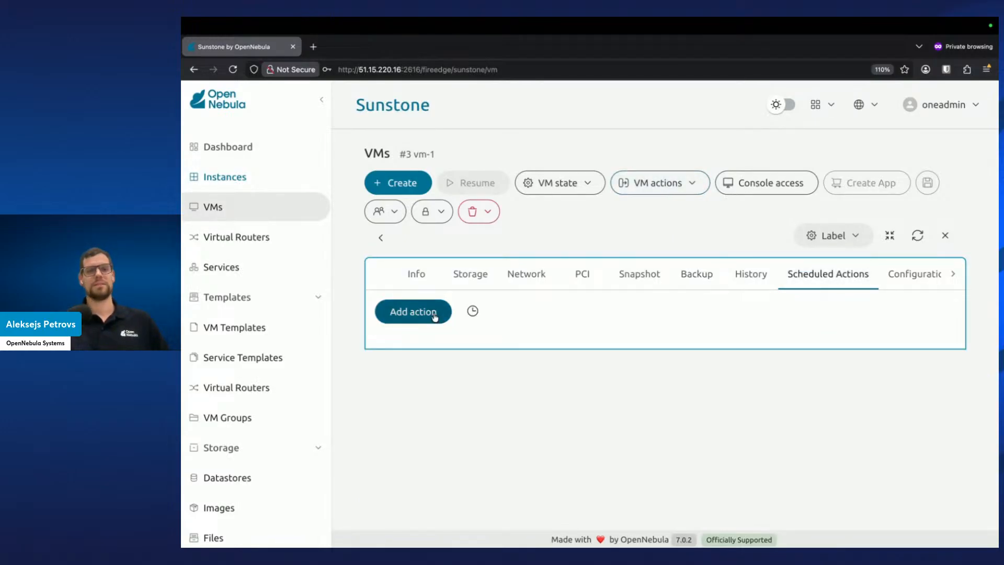
left_click(439, 319)
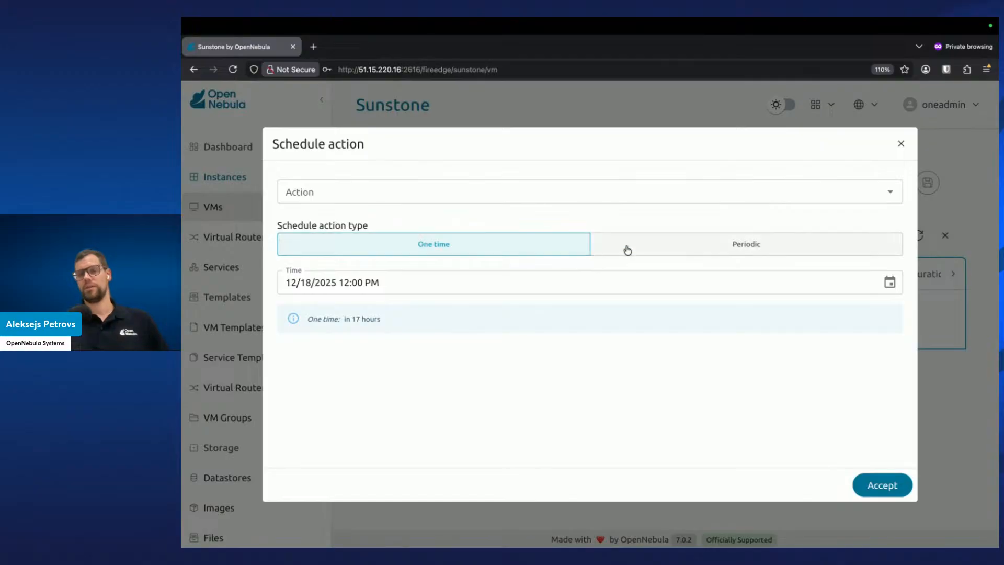
left_click(589, 187)
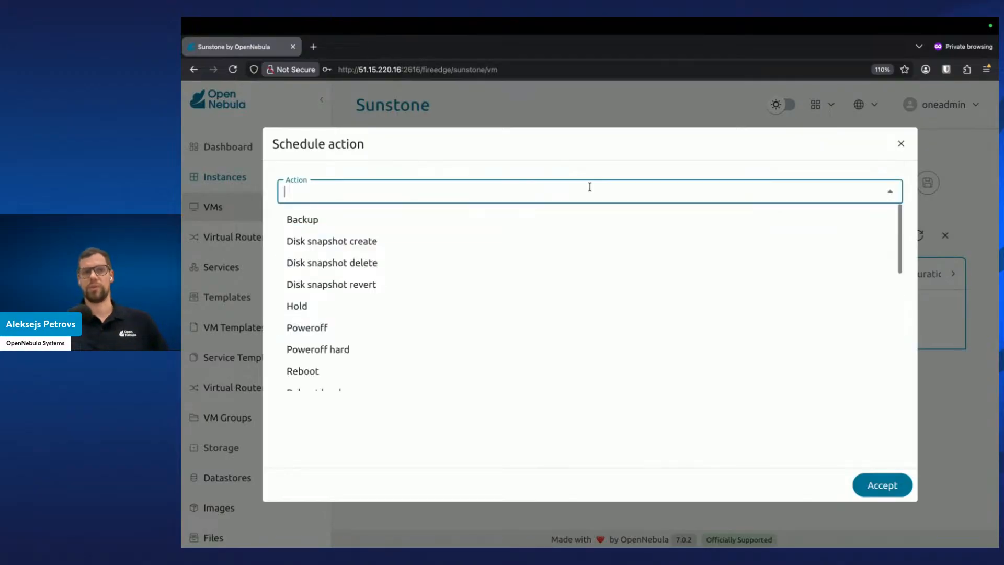
left_click(514, 222)
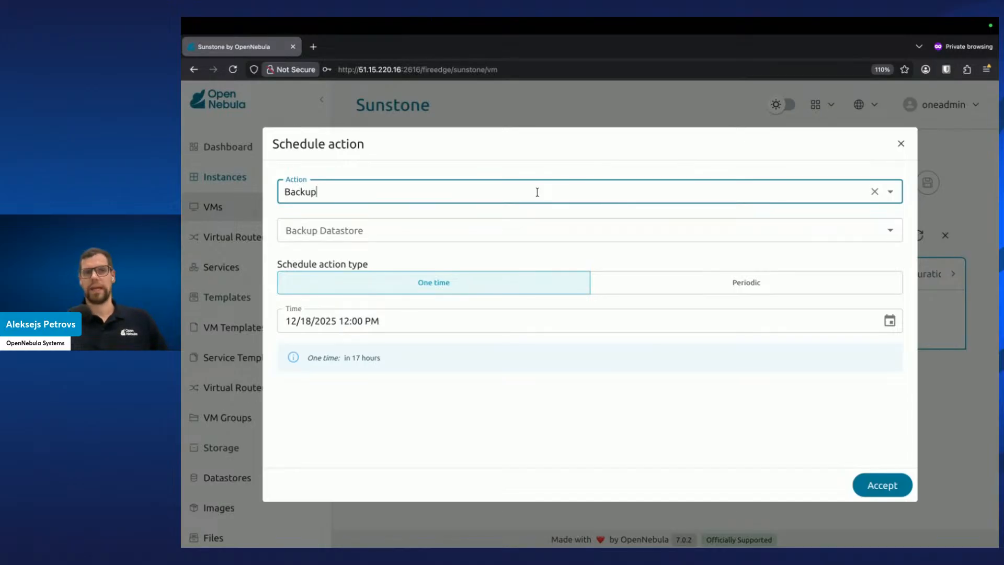
left_click(890, 230)
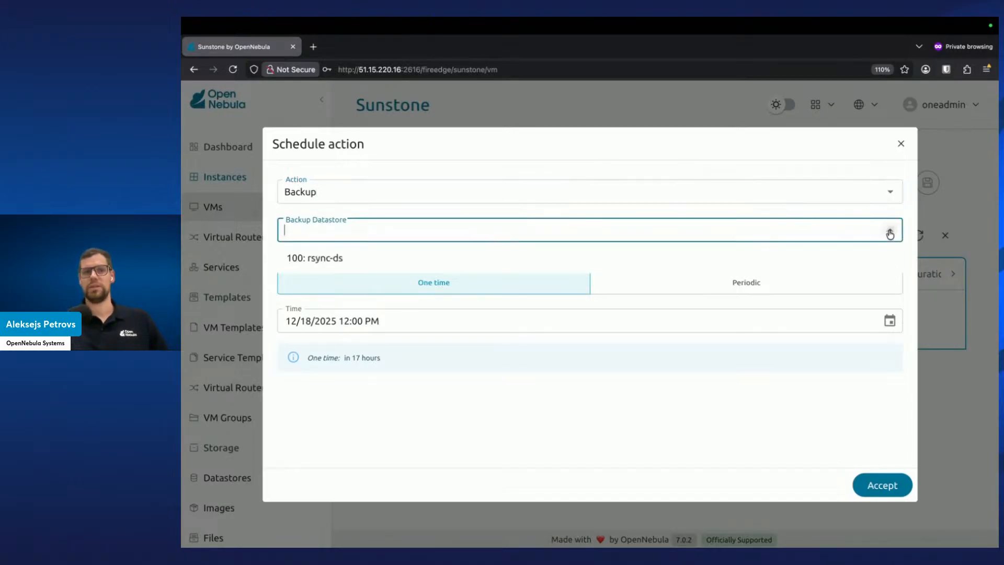
left_click(332, 258)
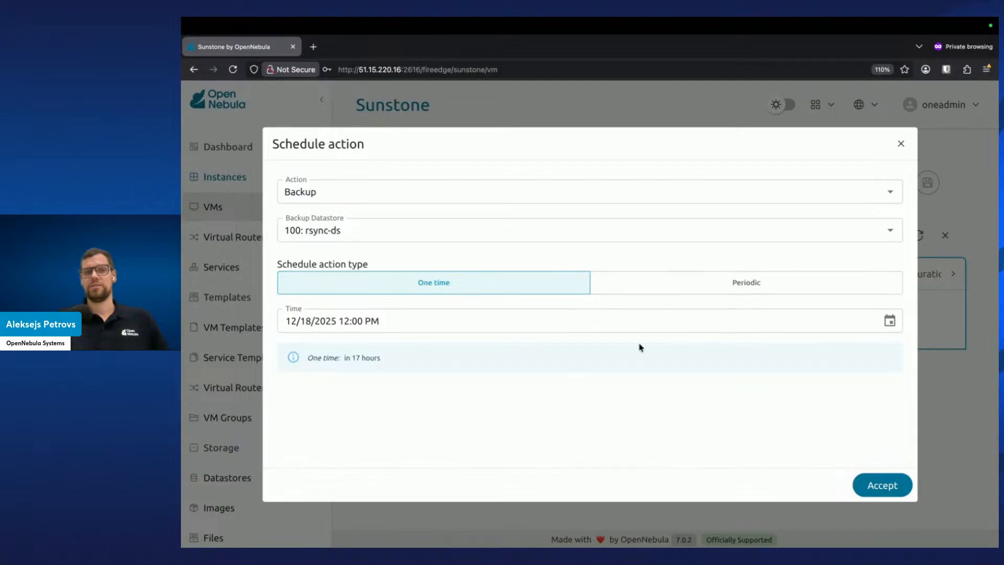
Make the scheduled backup periodic with Daily granularity
left_click(633, 280)
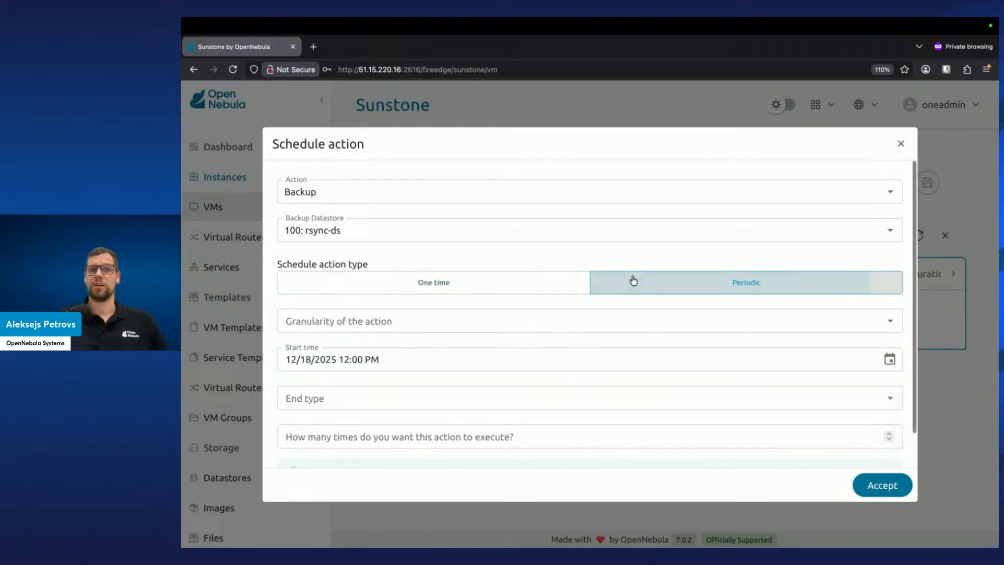
left_click(585, 330)
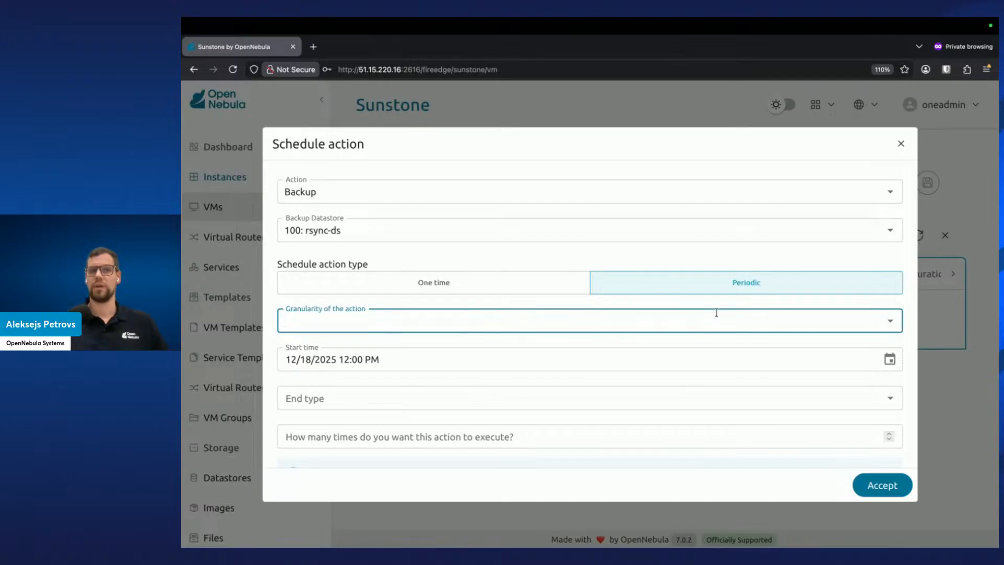
left_click(888, 324)
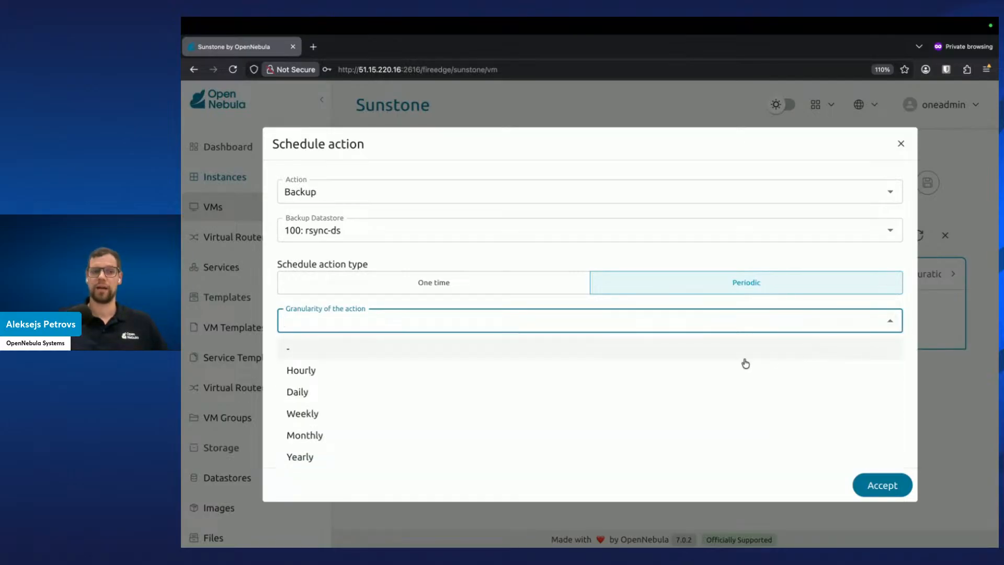
left_click(631, 399)
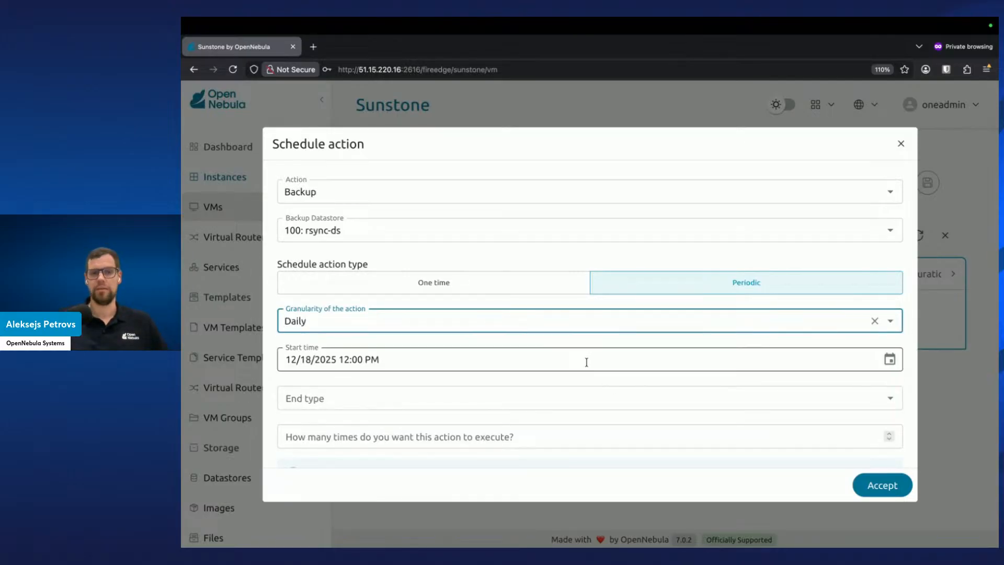
Set the scheduled backup's end type to Never
scroll(588, 364, "down", 1)
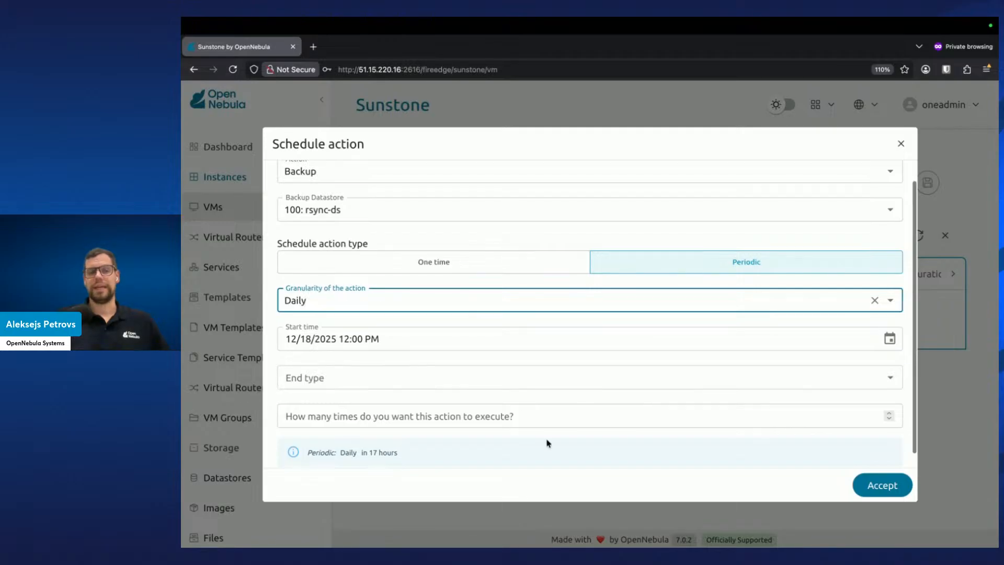
left_click(588, 379)
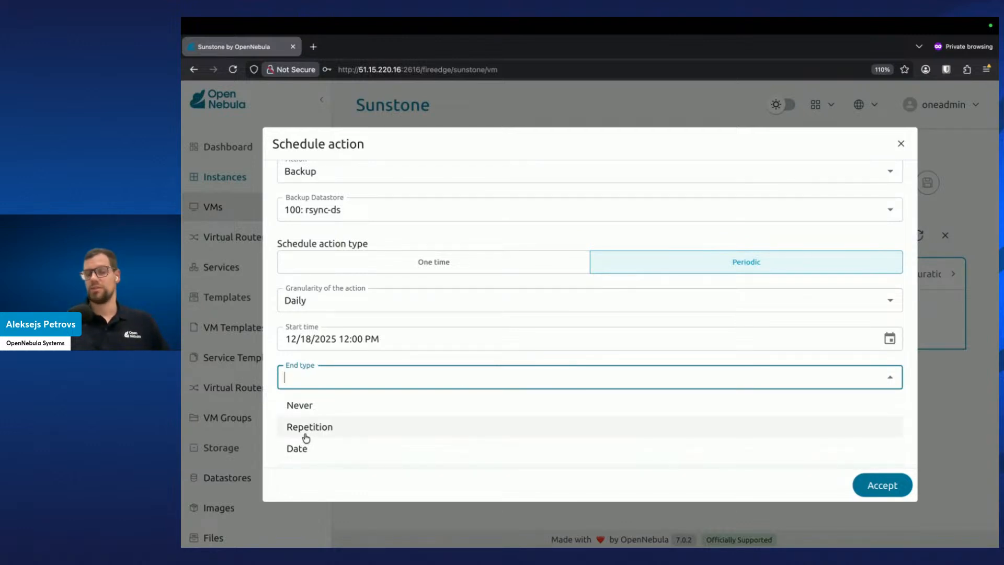
left_click(310, 407)
left_click(447, 433)
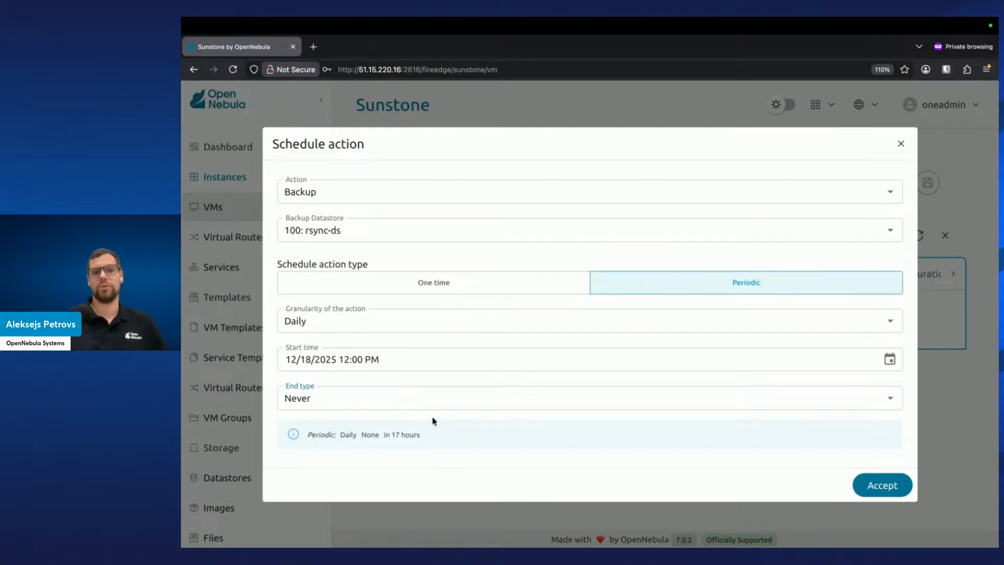
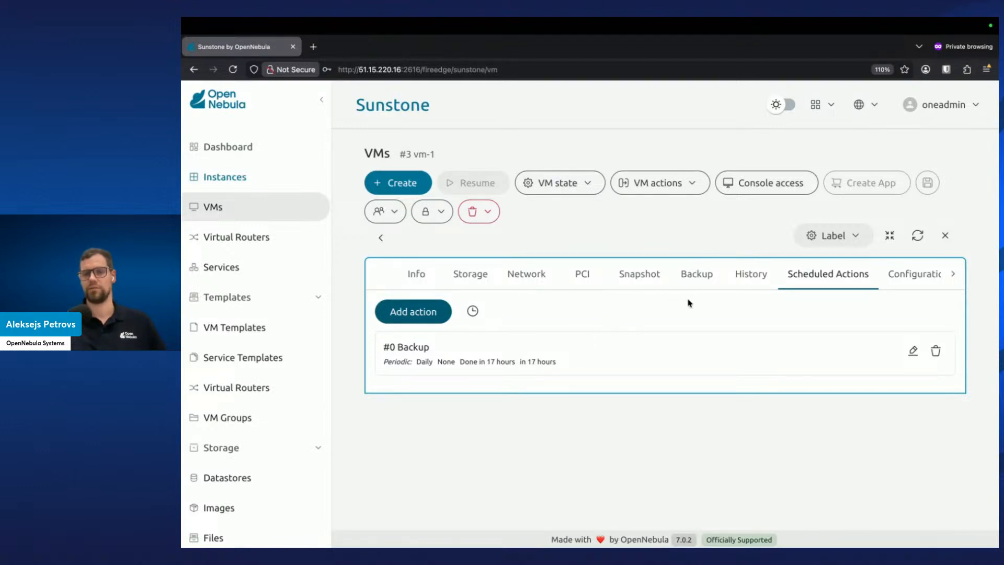
Try to back up vm-1 immediately from its VM actions
left_click(676, 193)
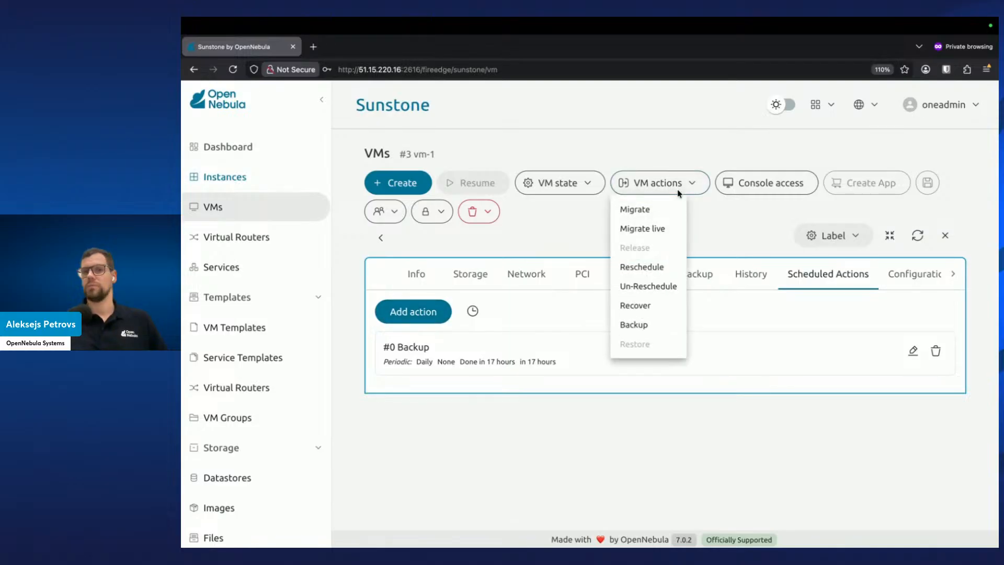
left_click(646, 325)
left_click(882, 254)
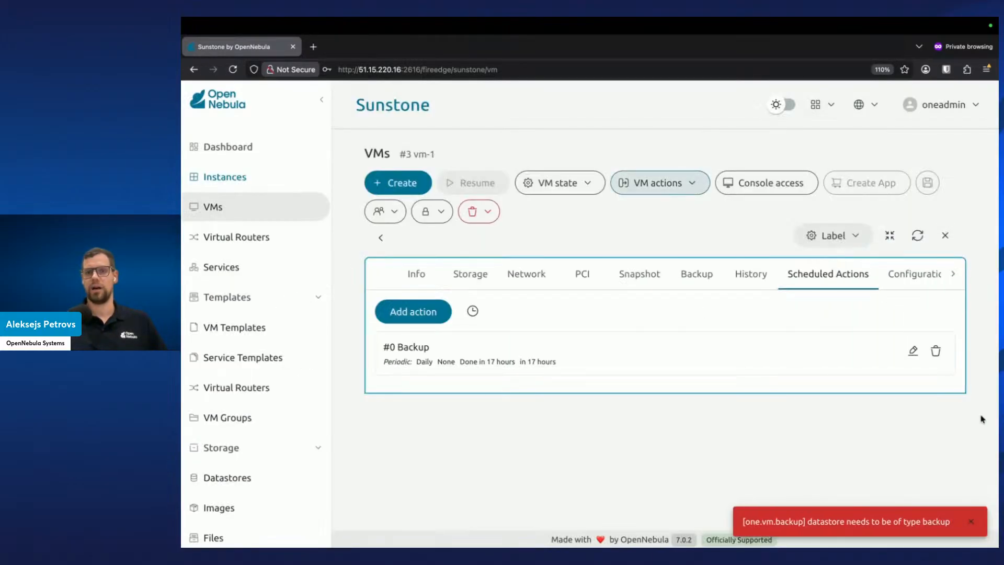
left_click(972, 521)
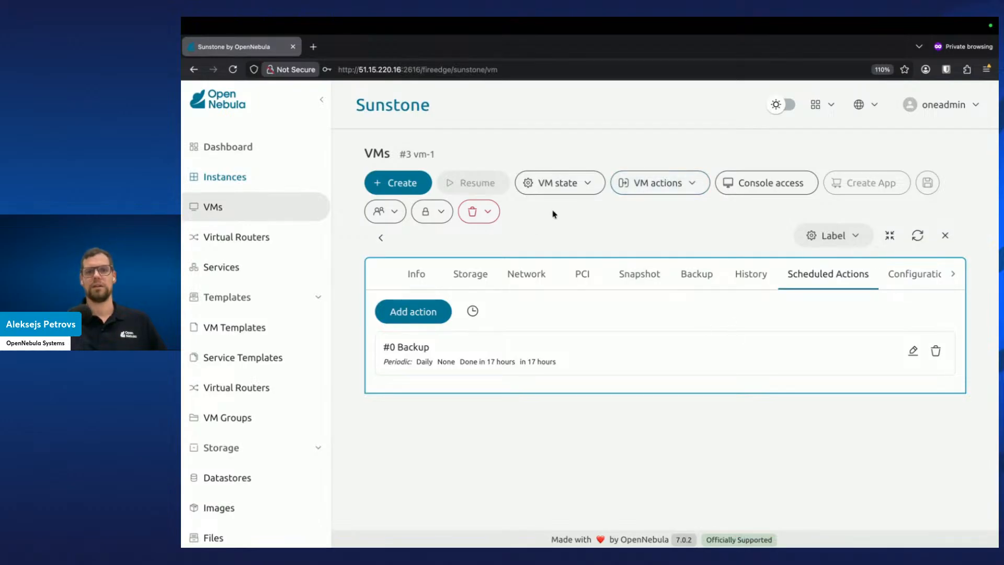
Back up vm-1 immediately with Reset enabled, choosing the rsync-ds backup datastore
left_click(657, 190)
left_click(665, 325)
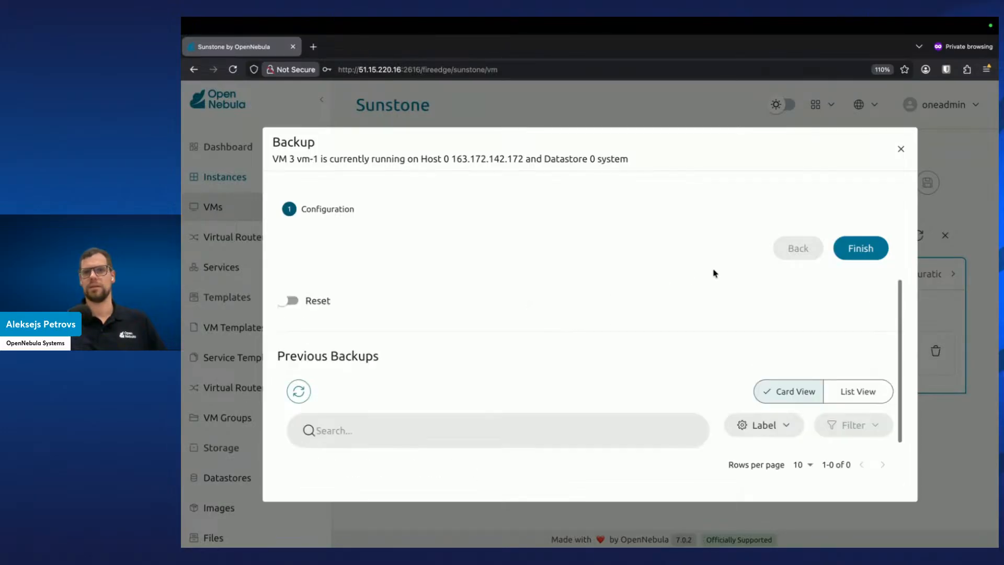
left_click(288, 301)
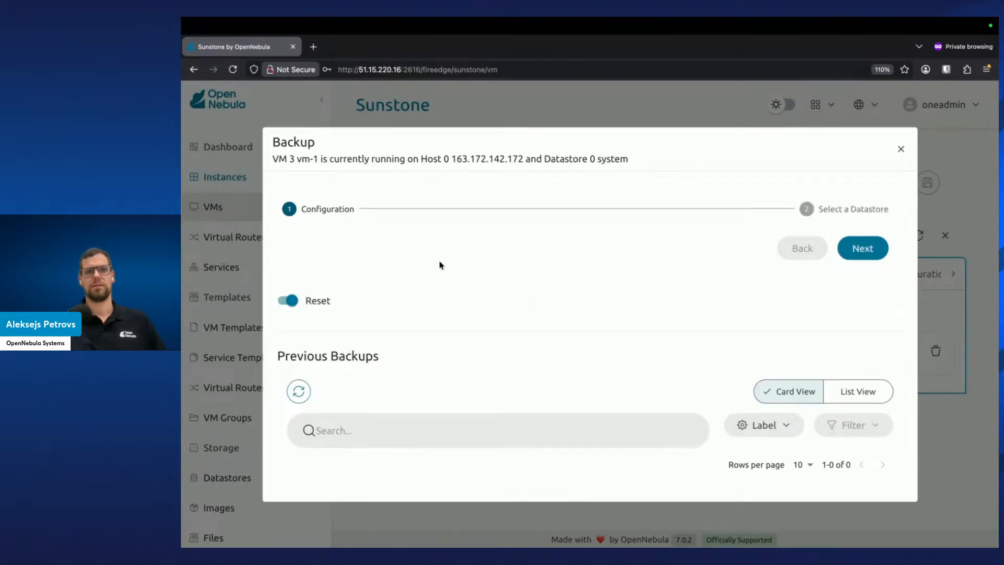
left_click(879, 250)
left_click(393, 419)
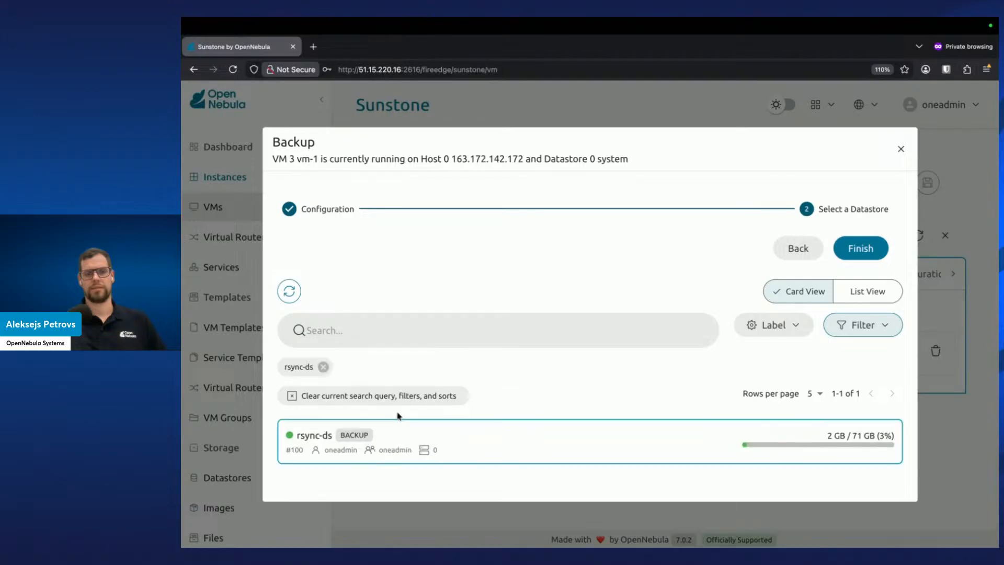
left_click(870, 255)
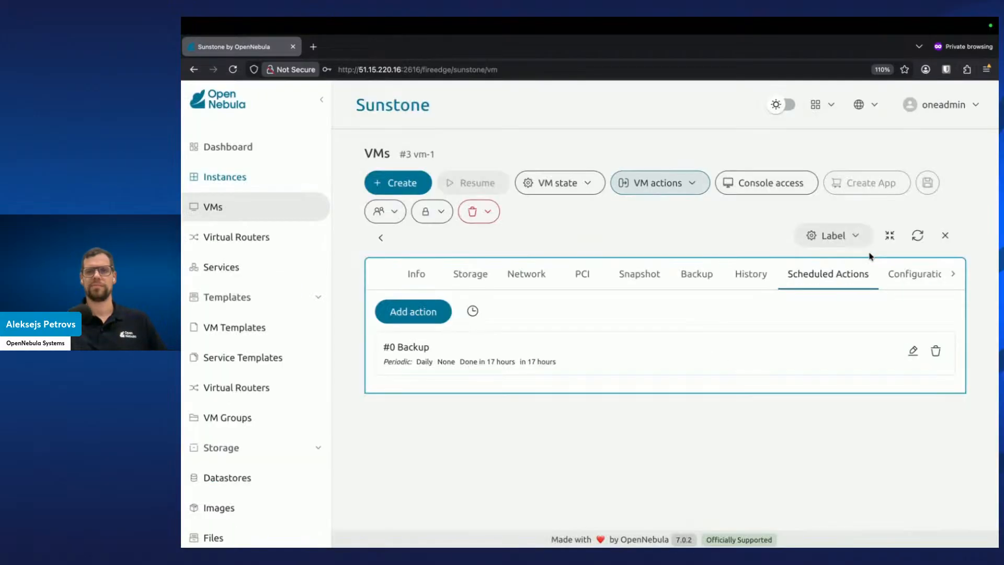
Check vm-1's state and available VM state actions while the backup runs, then return to the VM list
left_click(416, 281)
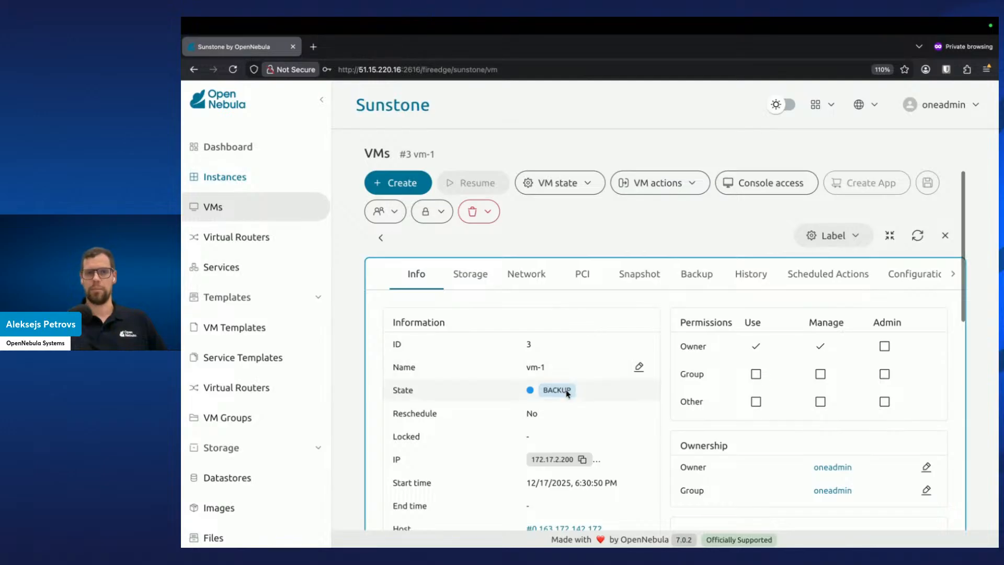
left_click(945, 235)
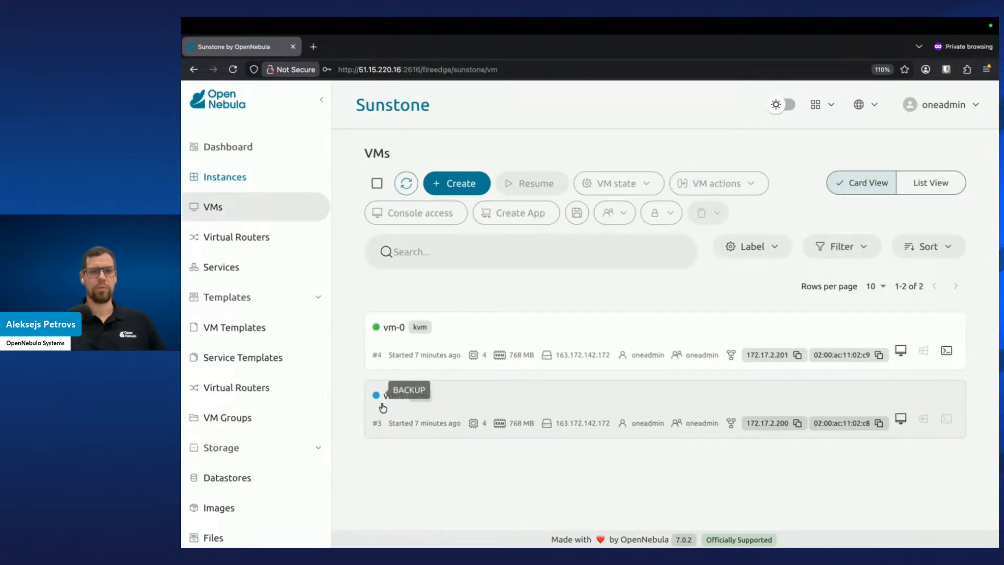
left_click(474, 399)
left_click(586, 189)
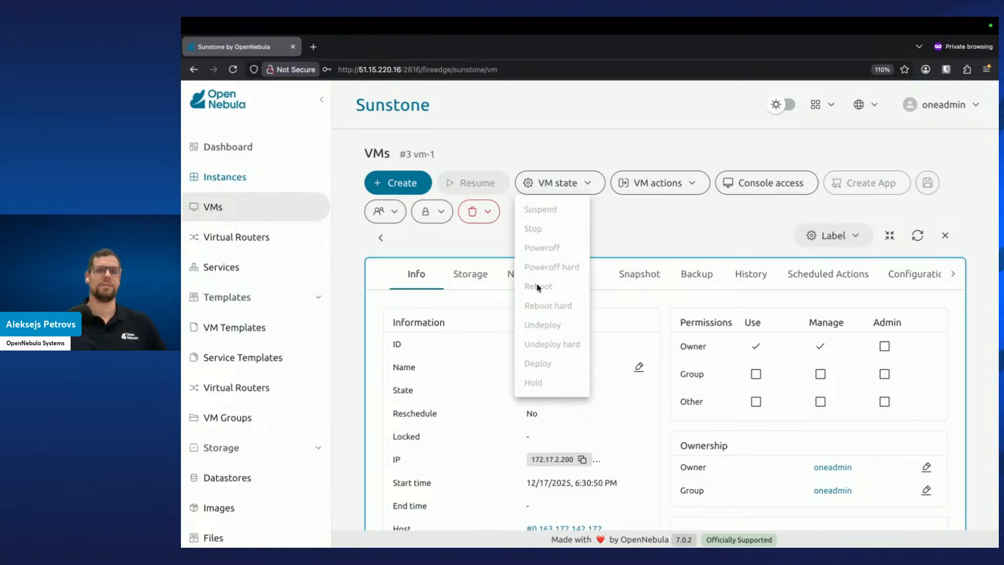
left_click(642, 225)
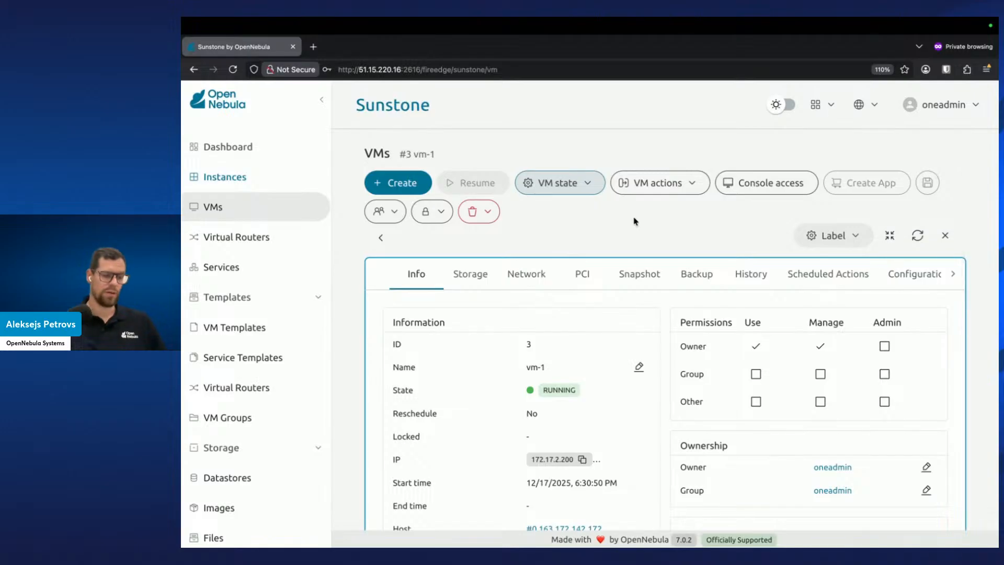
left_click(944, 238)
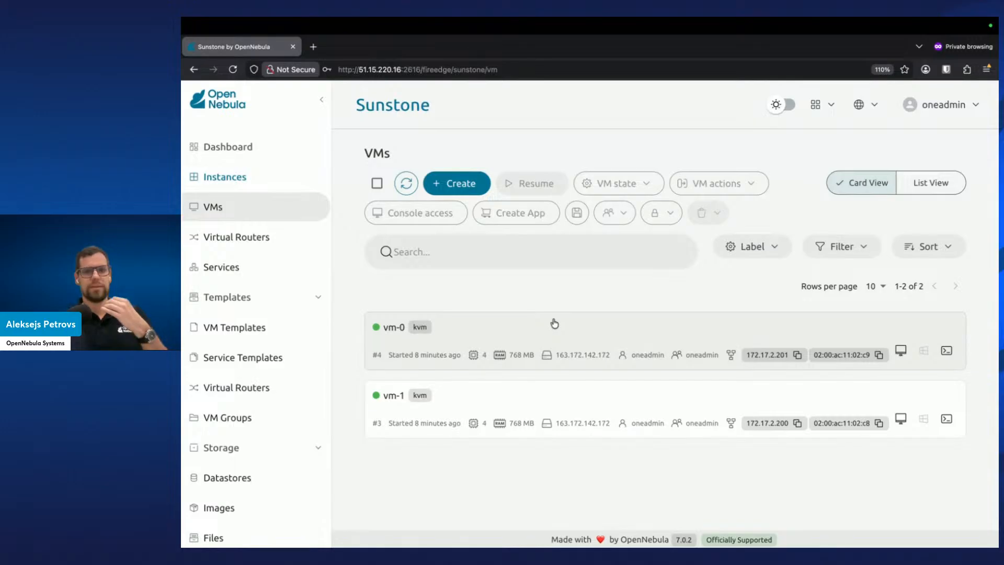
Start creating a new backup job named custom_backup_job
scroll(289, 361, "down", 2)
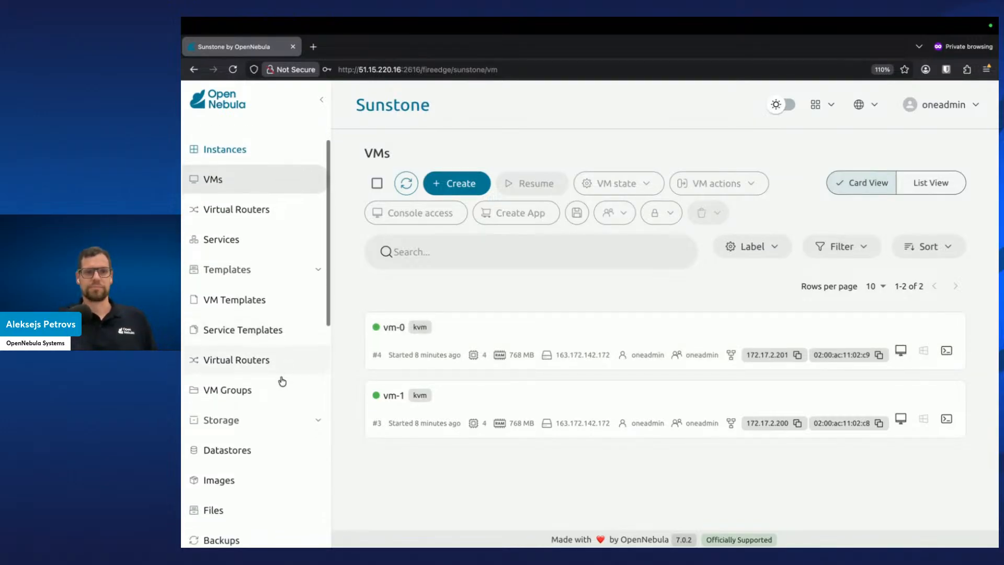
scroll(276, 397, "down", 3)
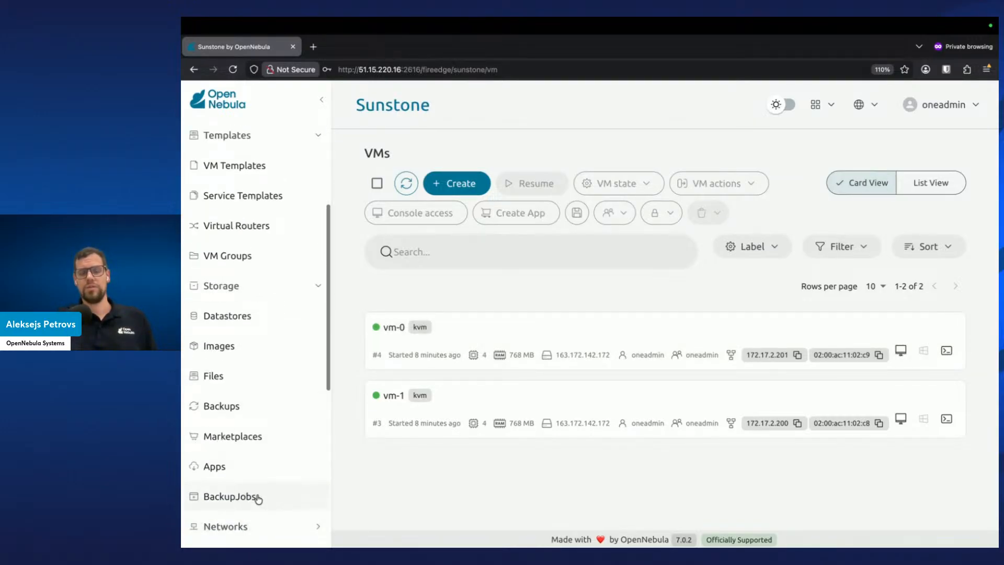
left_click(257, 498)
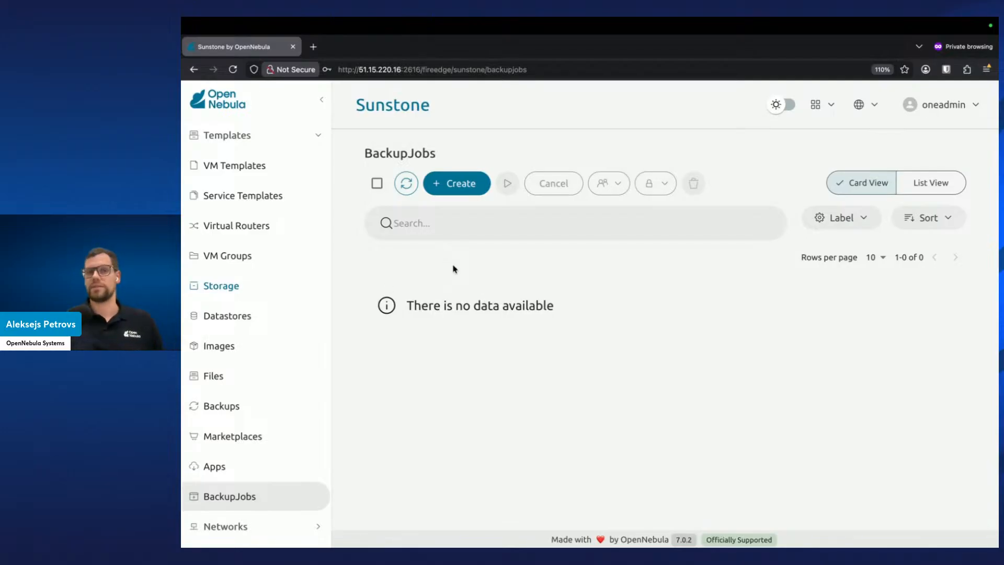
left_click(478, 185)
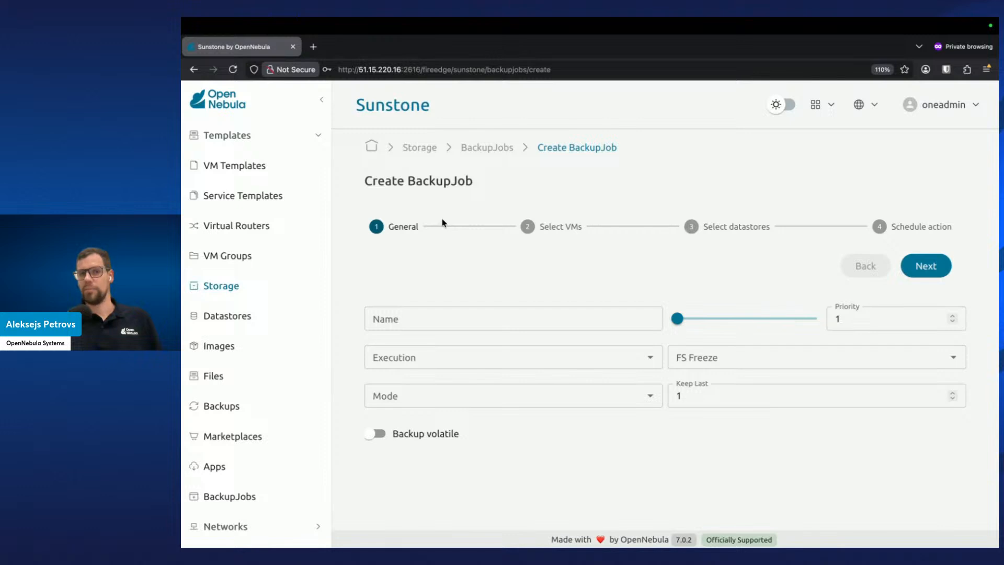
left_click(389, 316)
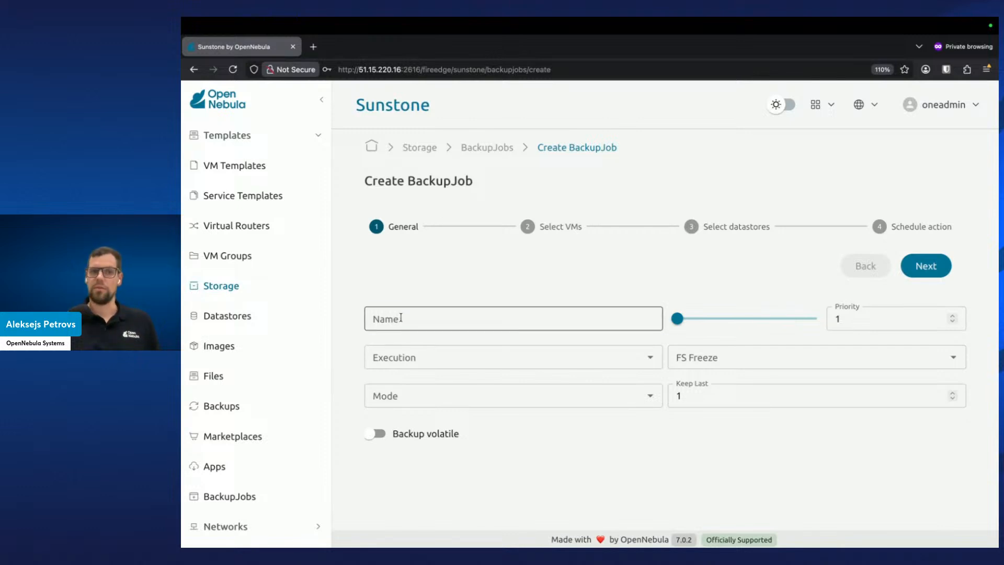
left_click(400, 317)
type("custom")
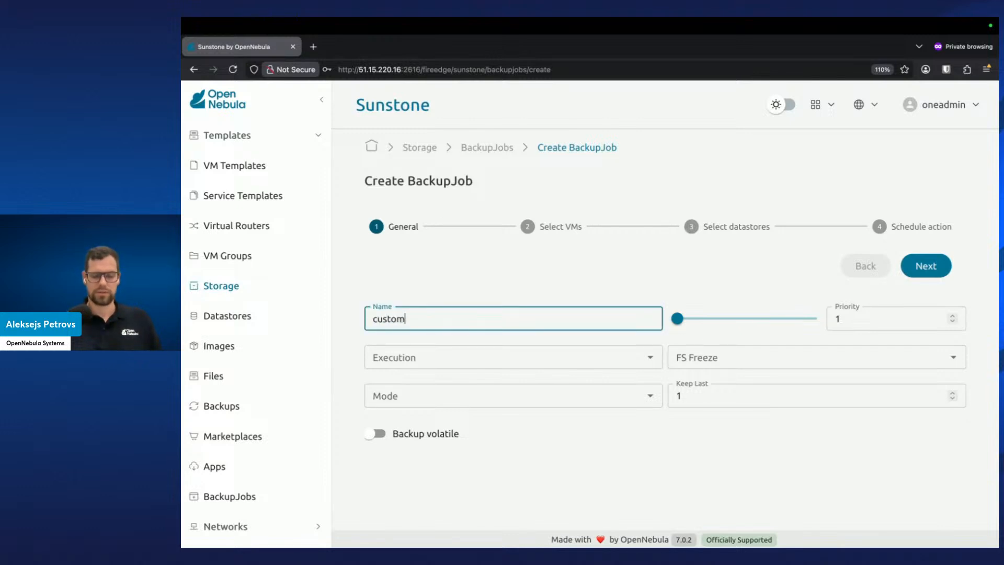
type("_backup_")
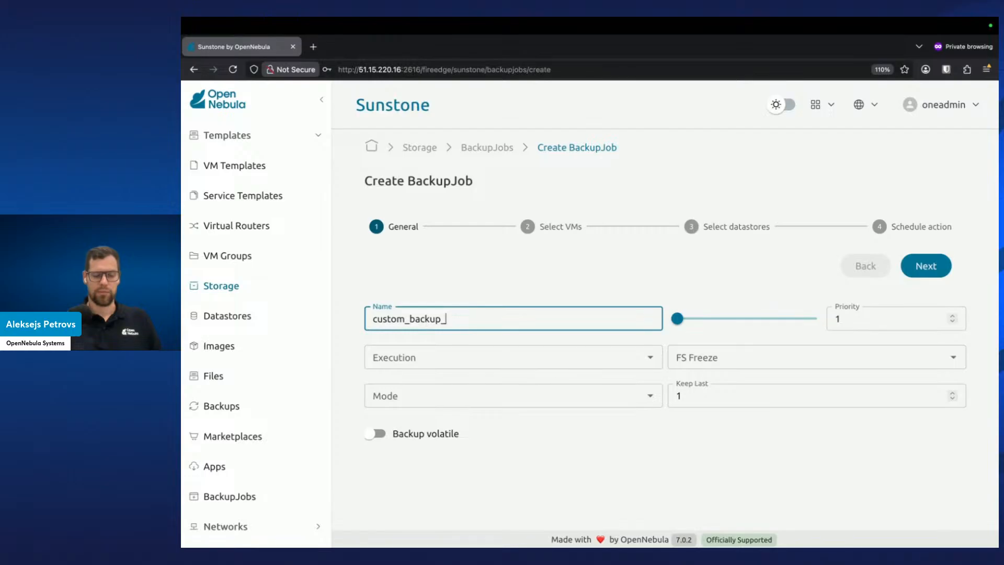
type("job")
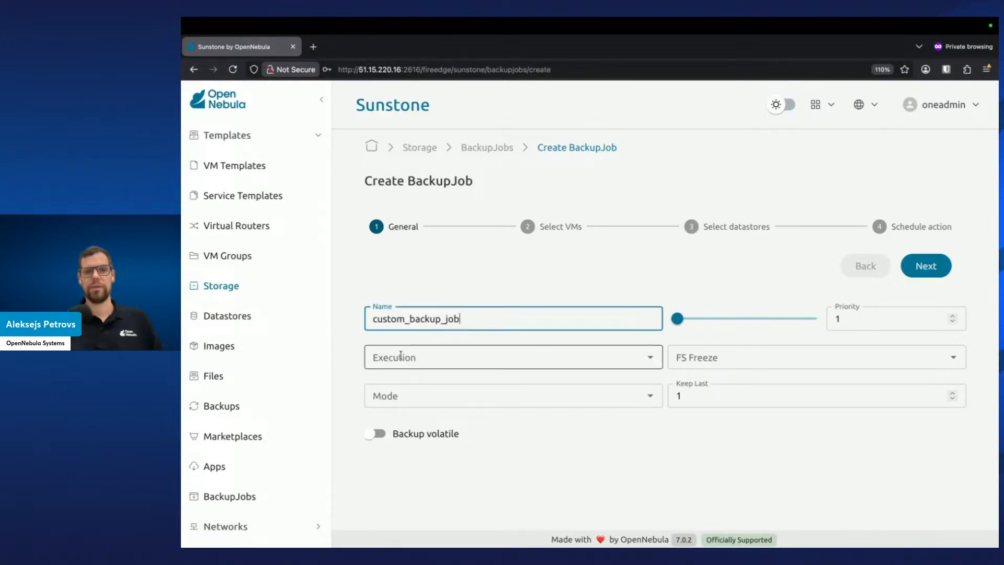
Review the Execution, FS Freeze and Mode options for the backup job
left_click(650, 357)
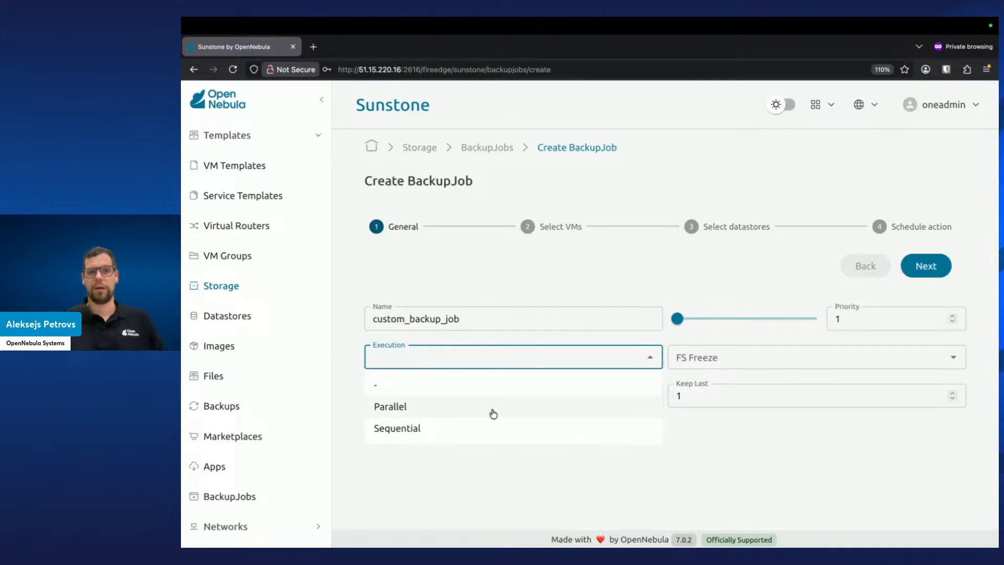
left_click(681, 485)
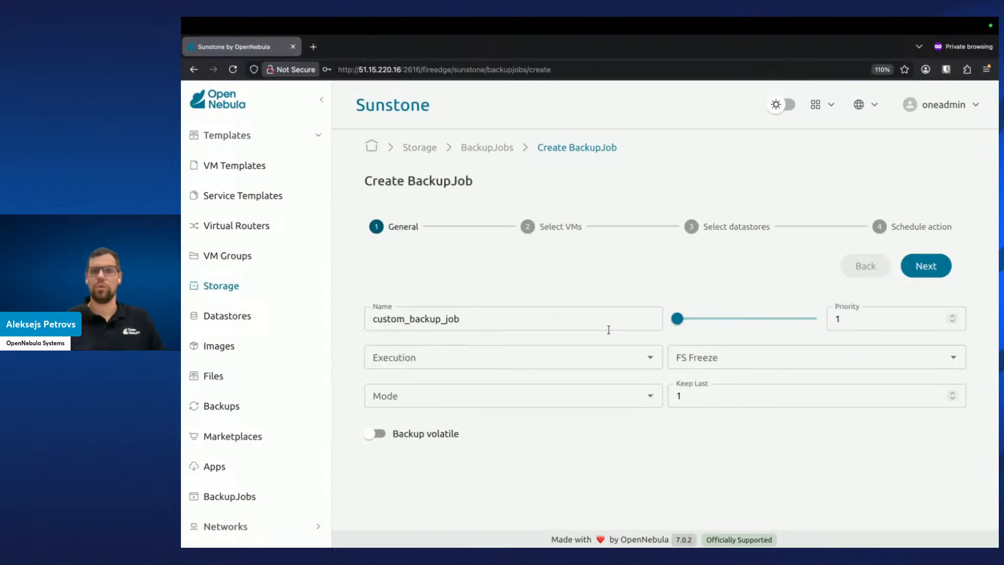
left_click(695, 353)
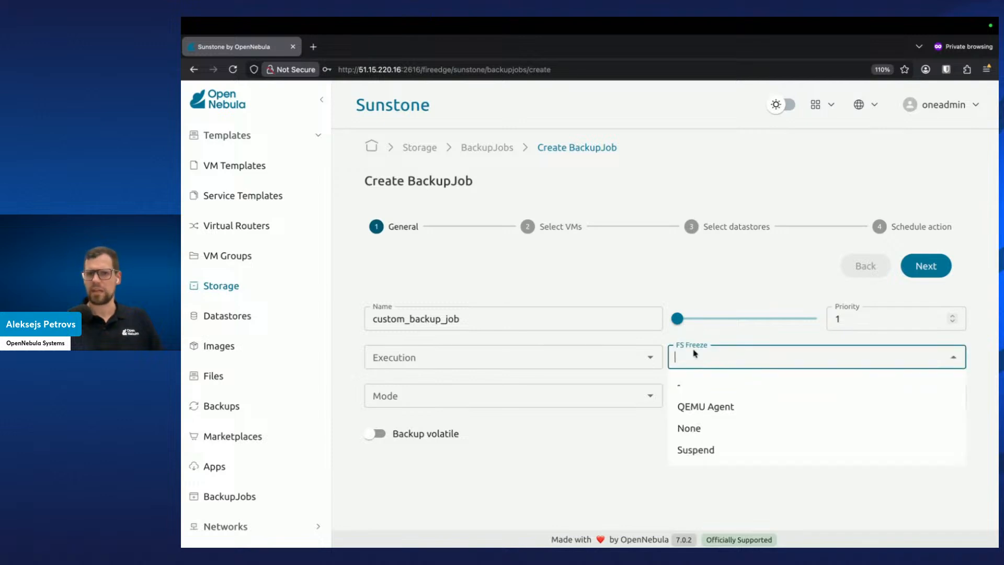
left_click(610, 445)
left_click(600, 399)
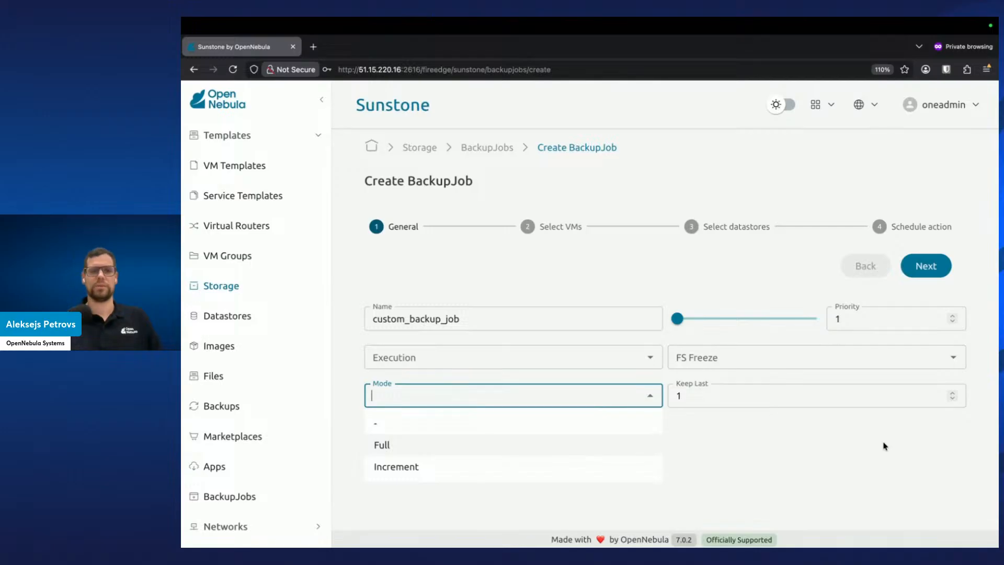
left_click(780, 431)
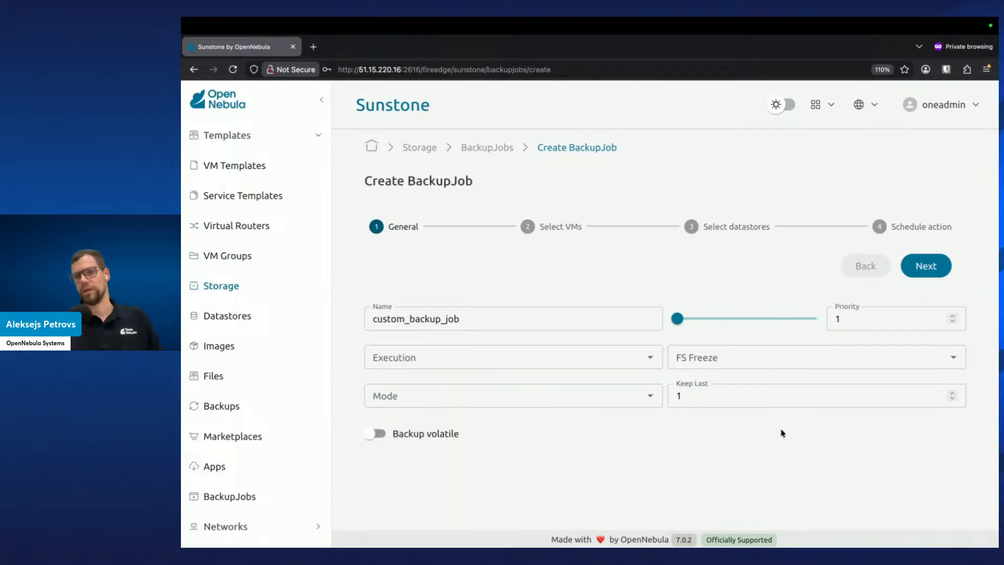
Set the backup job's Keep Last value to 10 and continue to VM selection
left_click(775, 398)
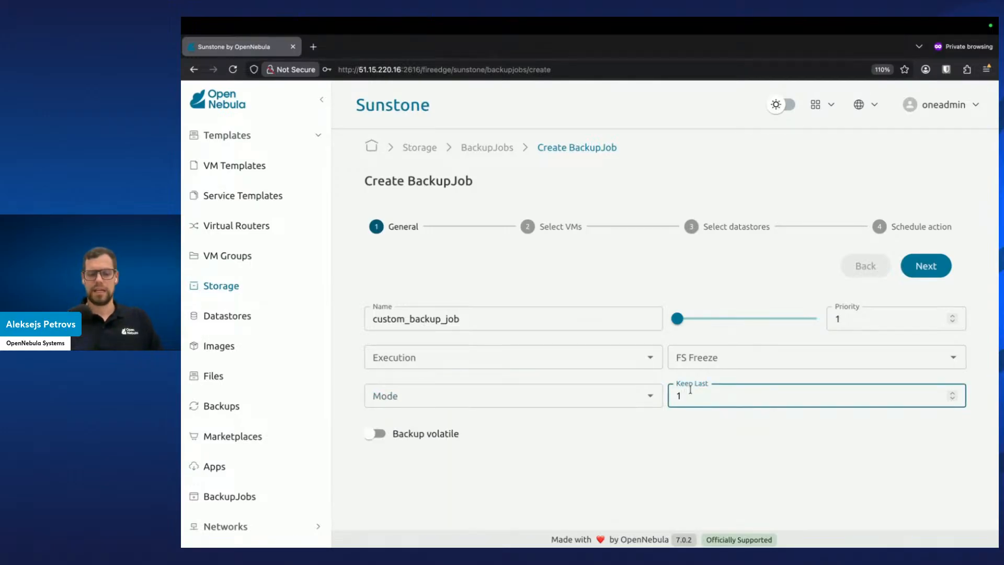
type("0")
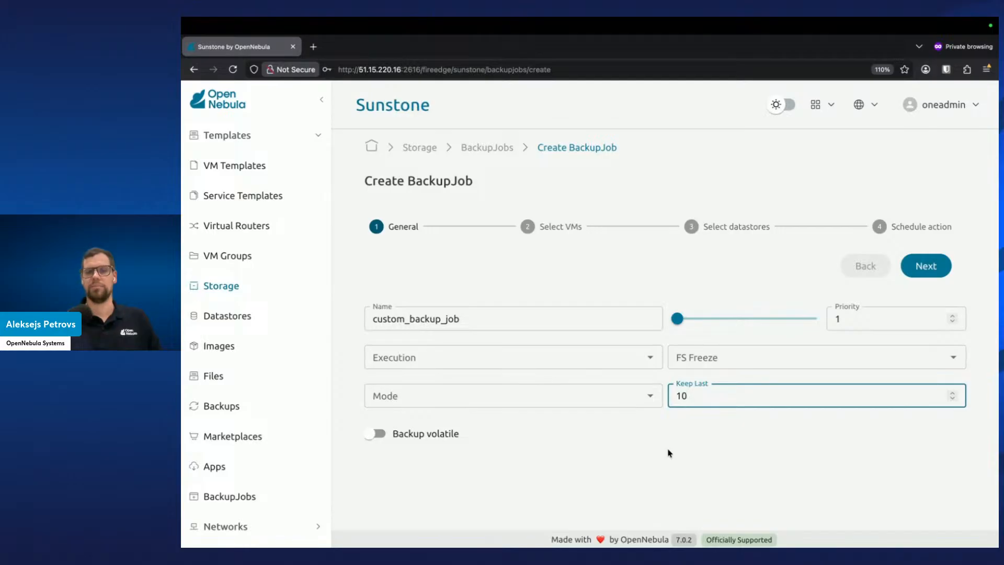
left_click(799, 423)
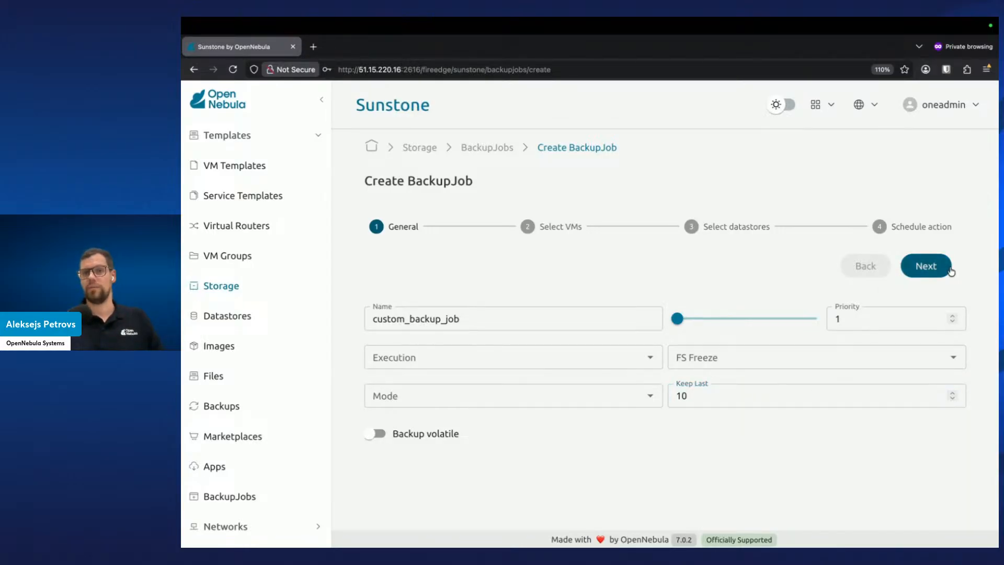
left_click(933, 267)
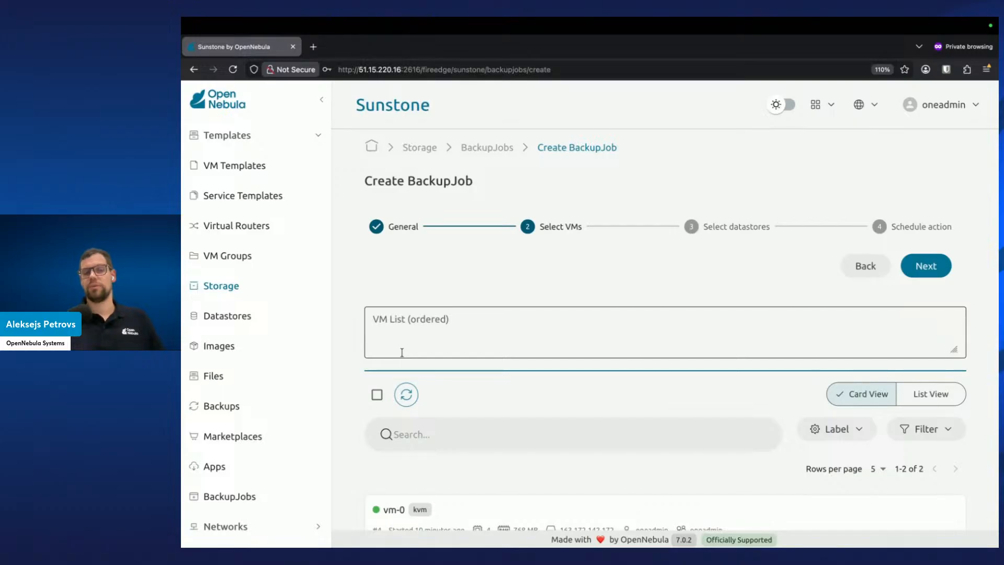
scroll(403, 352, "down", 2)
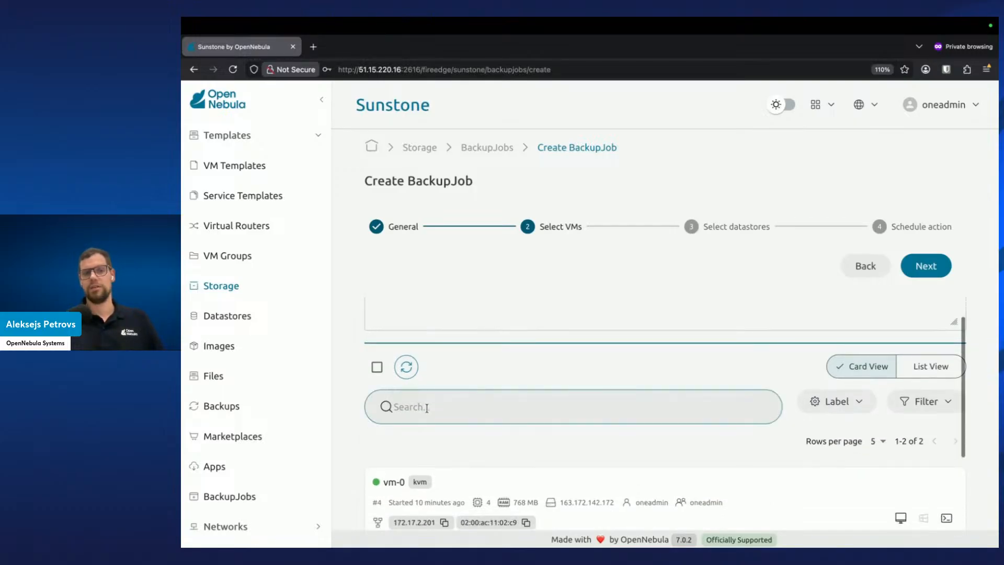
left_click(377, 347)
scroll(420, 434, "down", 3)
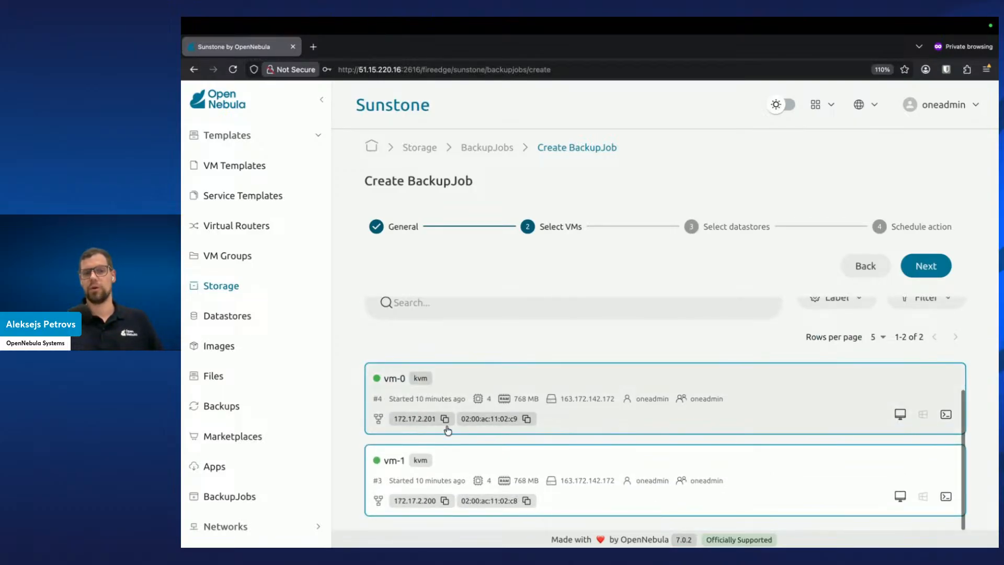
scroll(434, 387, "up", 5)
left_click(377, 395)
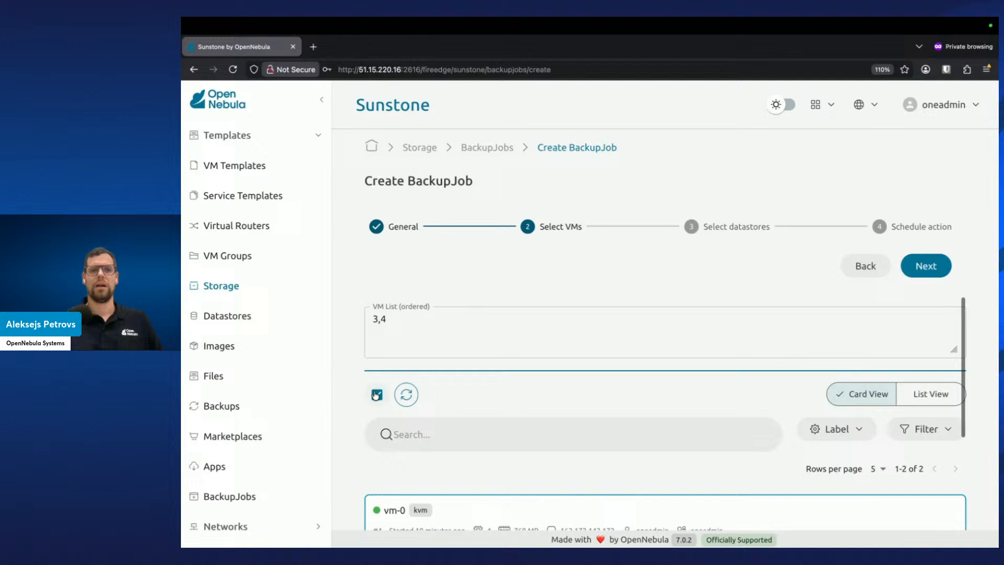
Enter the ordered VM list 3,4,5,6,7,9 for the backup job
left_click(390, 319)
type("3")
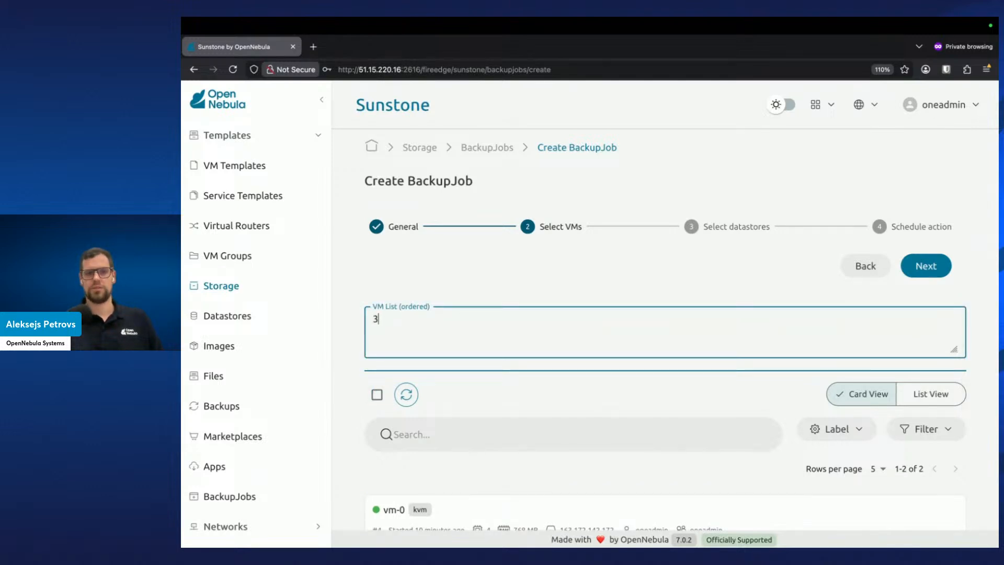
type(",4,5,6,")
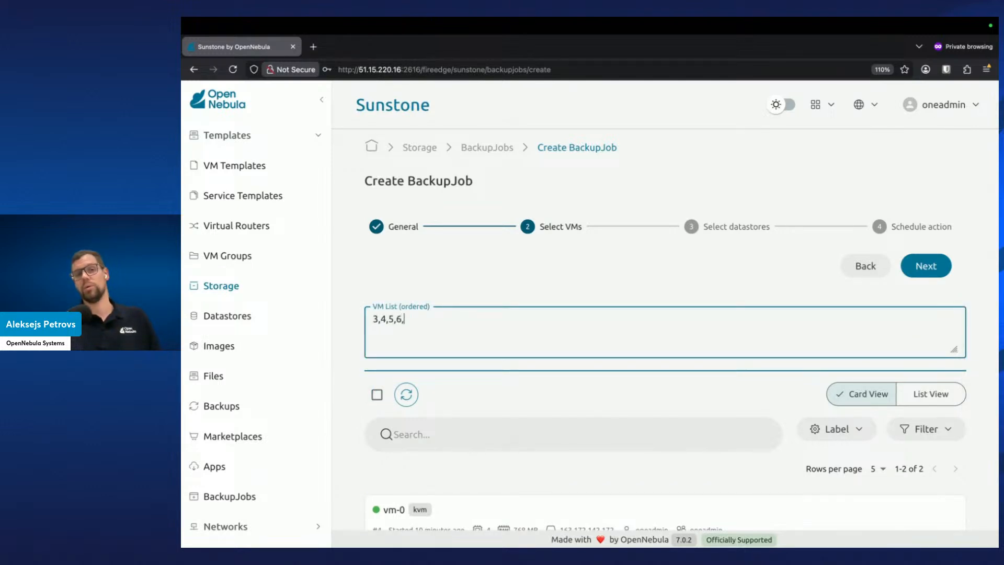
type("7,9")
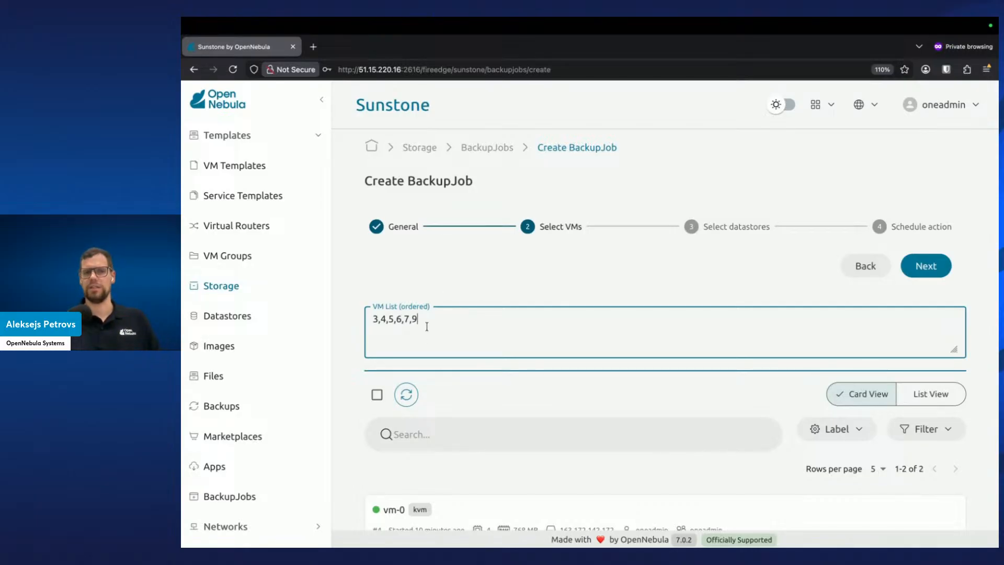
Select vm-0 for the backup job and continue to datastore selection
scroll(419, 335, "down", 2)
left_click(464, 481)
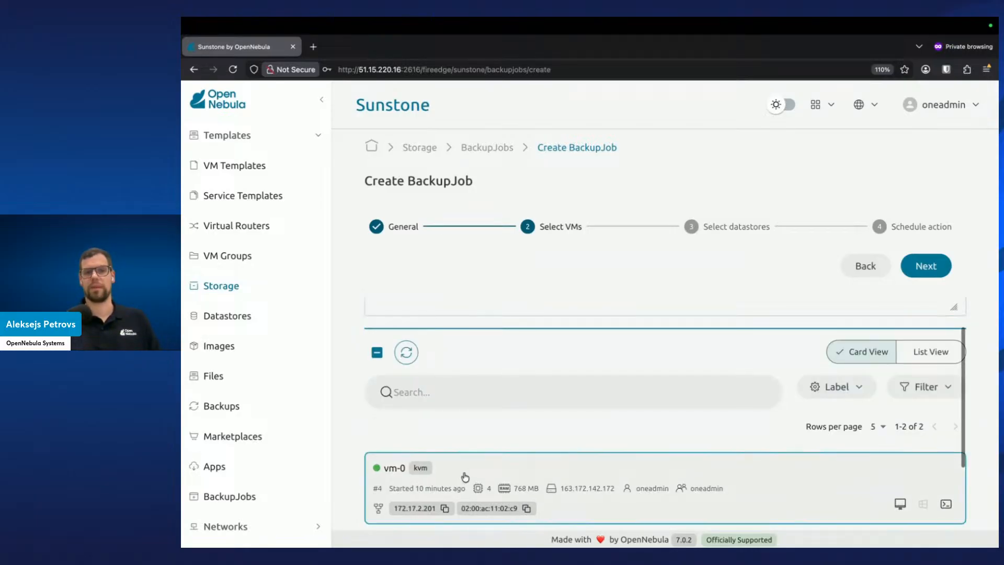
scroll(473, 386, "up", 2)
scroll(472, 385, "down", 3)
scroll(471, 383, "up", 2)
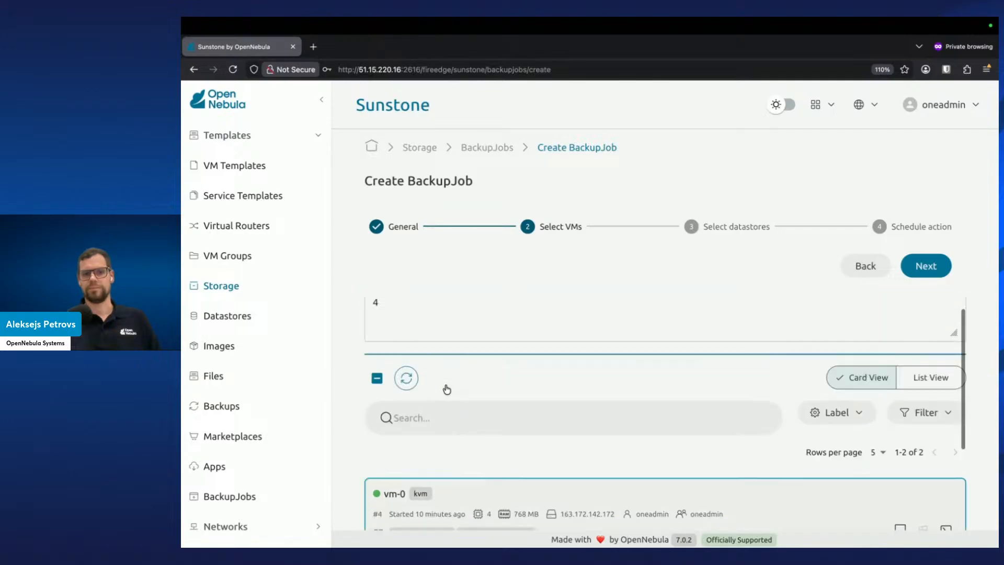
left_click(925, 266)
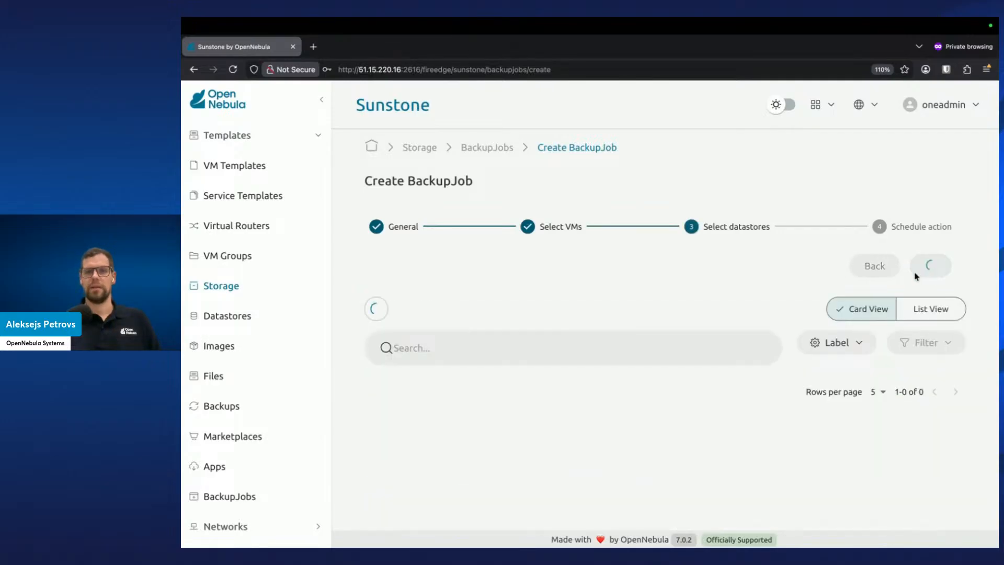
Choose the rsync-ds datastore for the backup job and continue to the schedule step
left_click(496, 438)
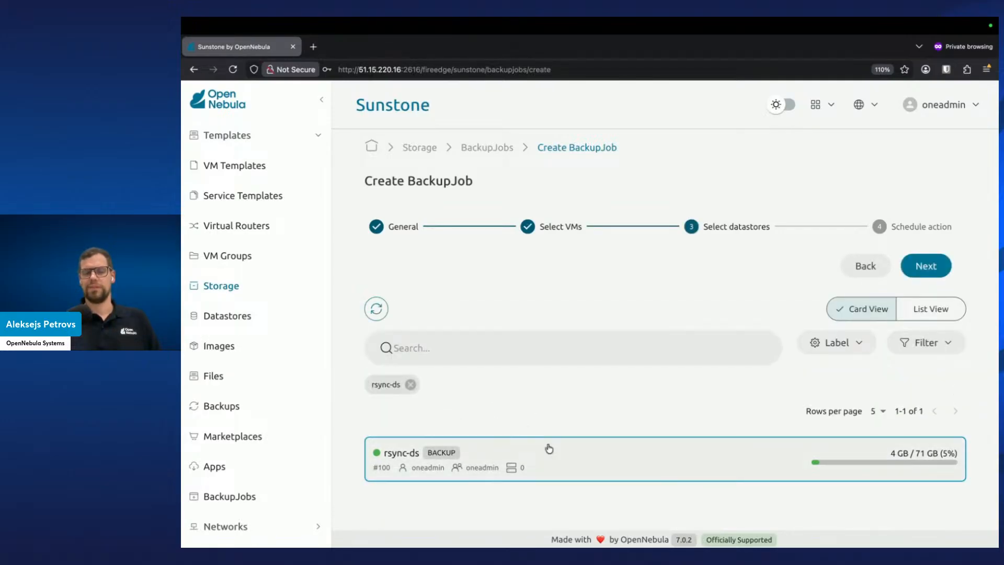
left_click(941, 273)
left_click(411, 321)
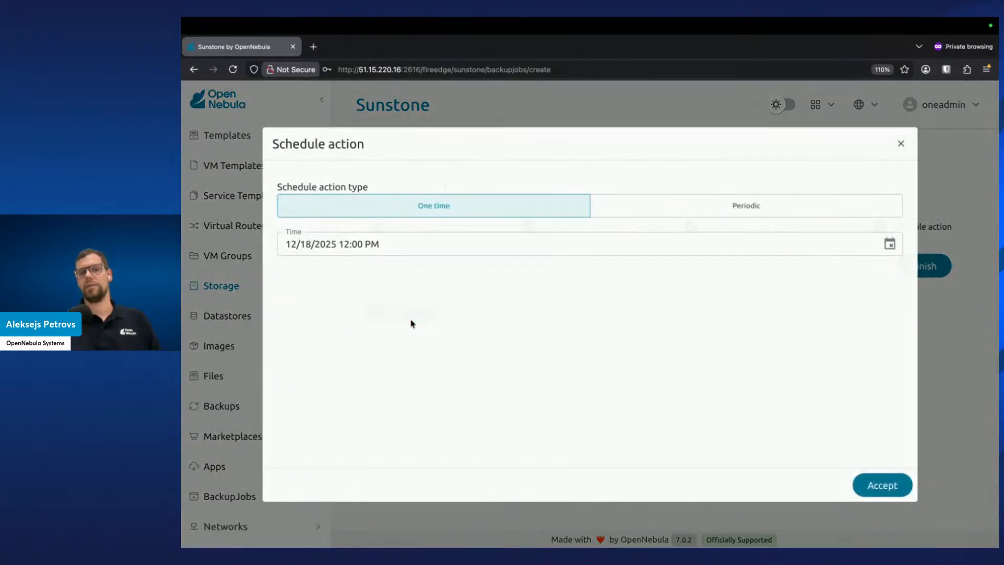
left_click(900, 146)
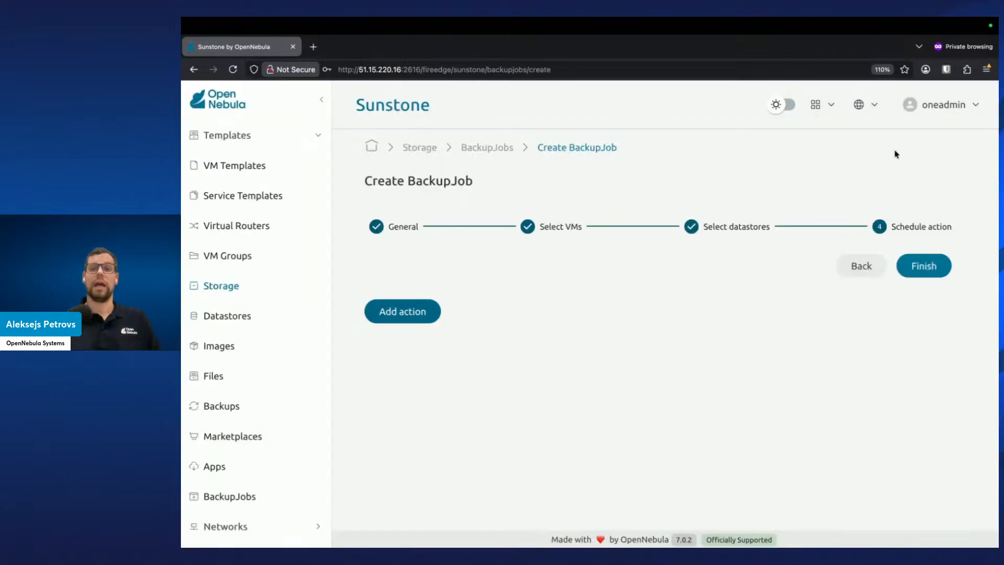
Add a periodic weekly schedule action on Sunday with end type Never
left_click(423, 324)
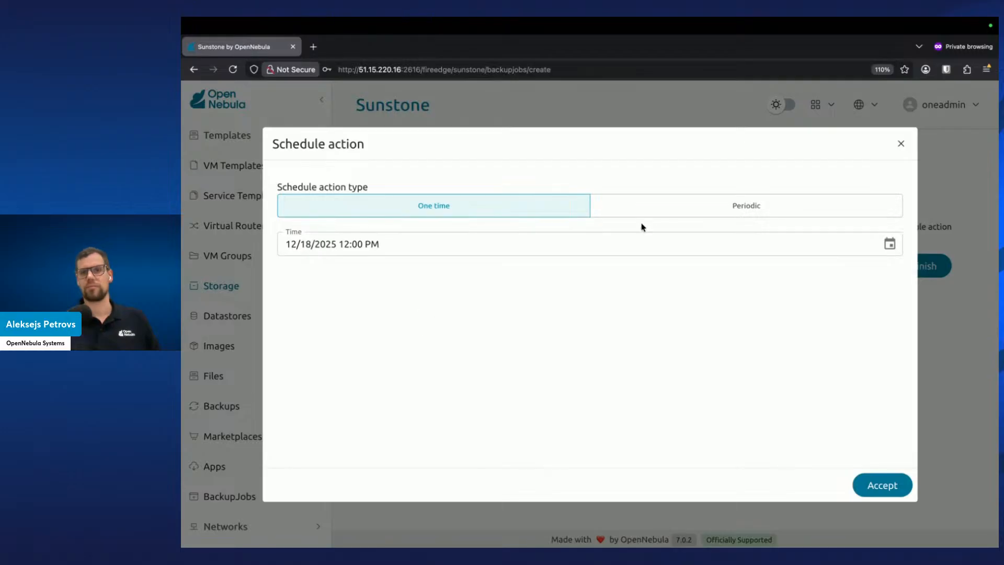
left_click(684, 206)
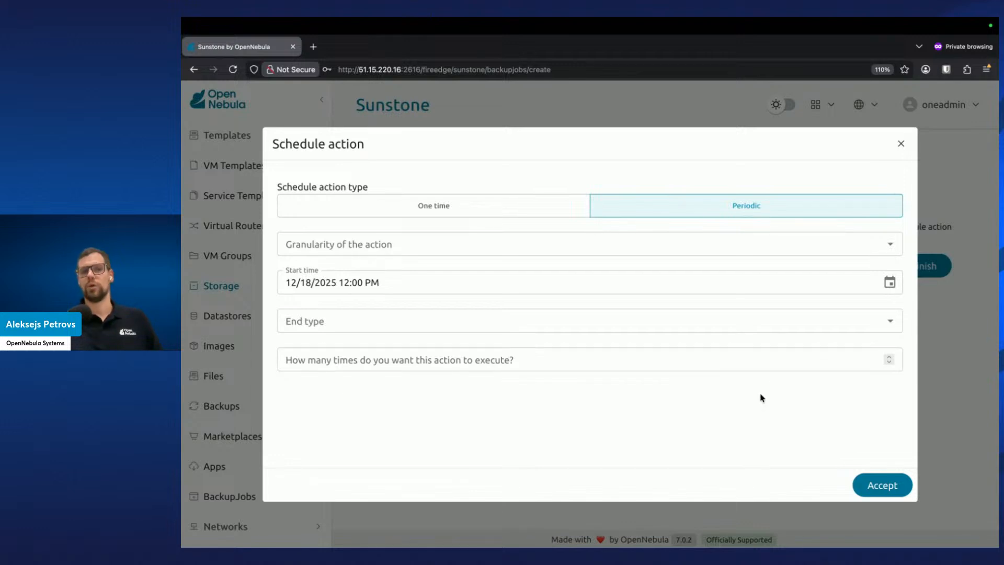
left_click(889, 244)
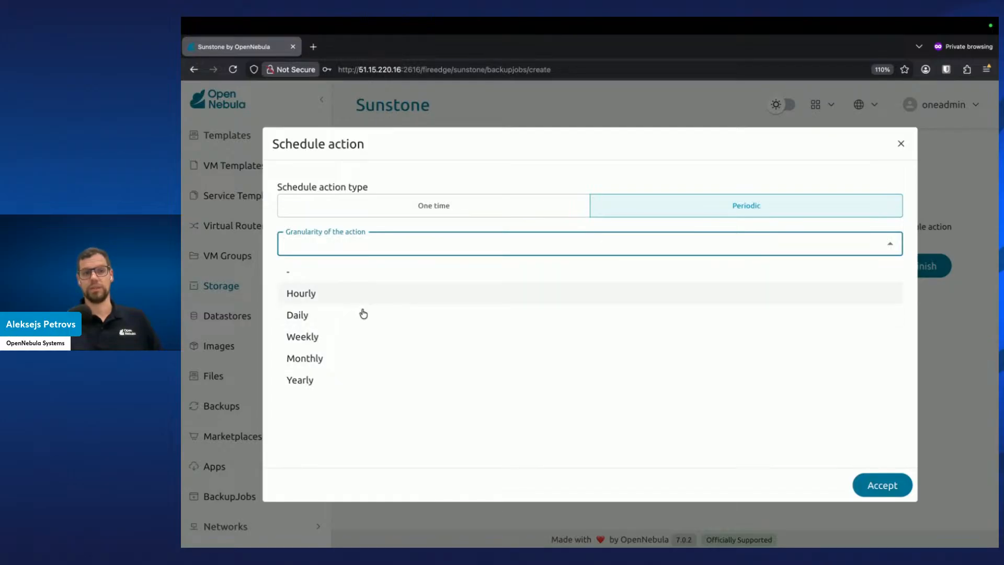
left_click(366, 338)
left_click(392, 289)
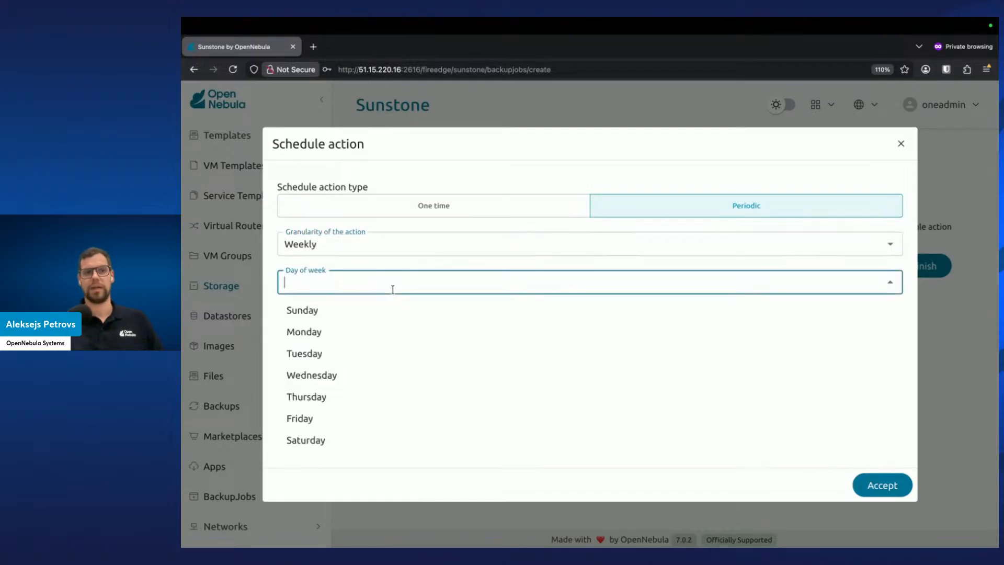
left_click(327, 311)
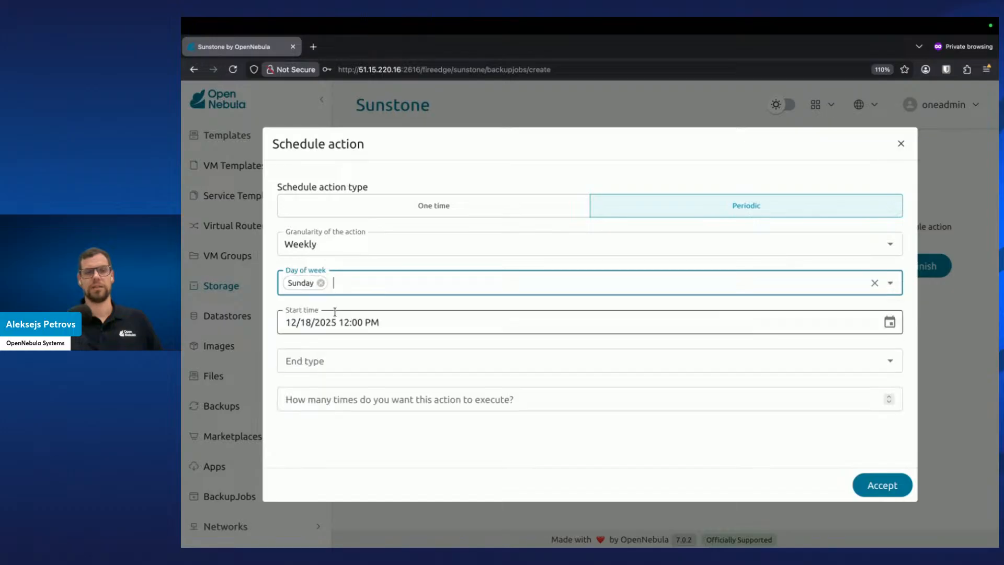
left_click(522, 357)
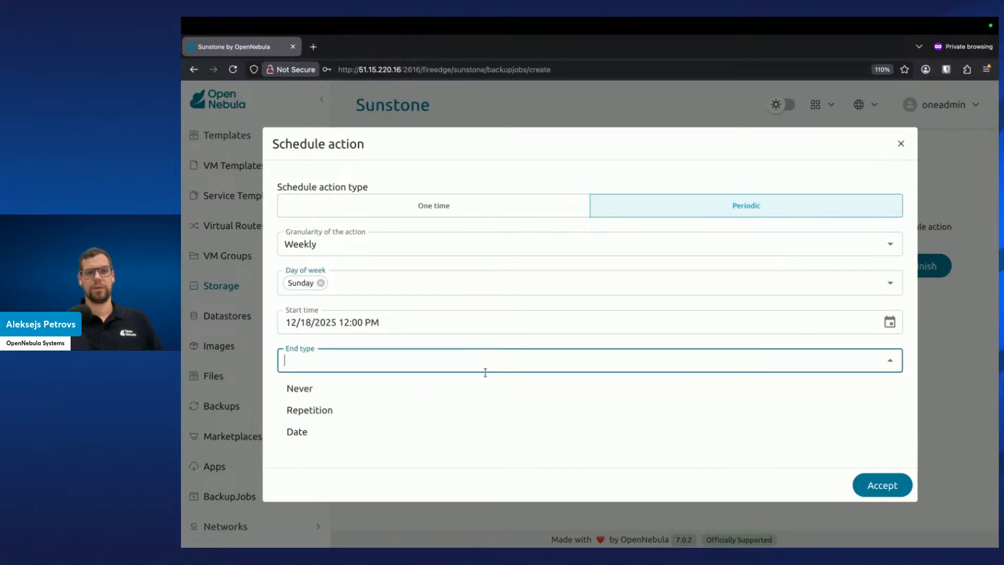
left_click(391, 392)
left_click(516, 416)
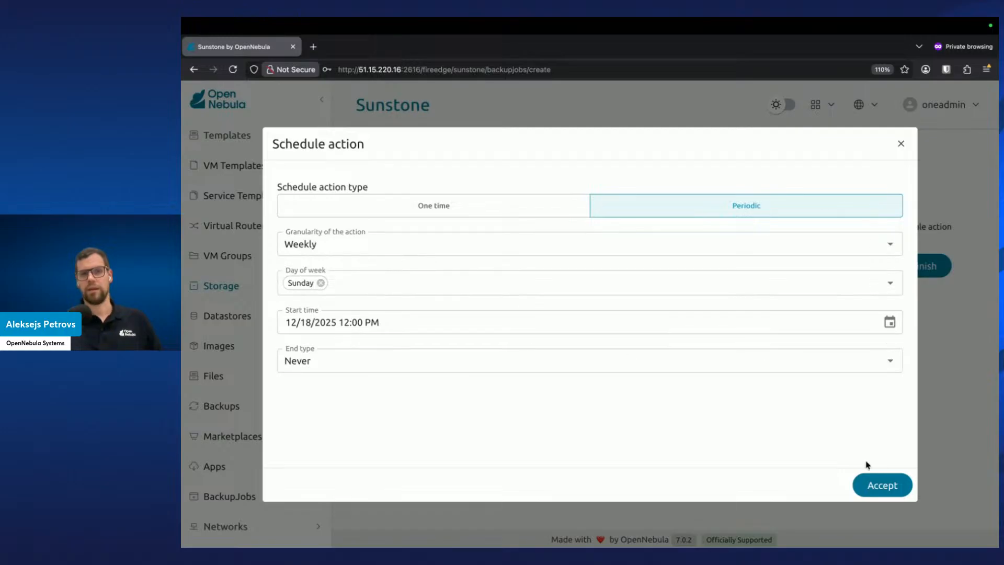
left_click(867, 486)
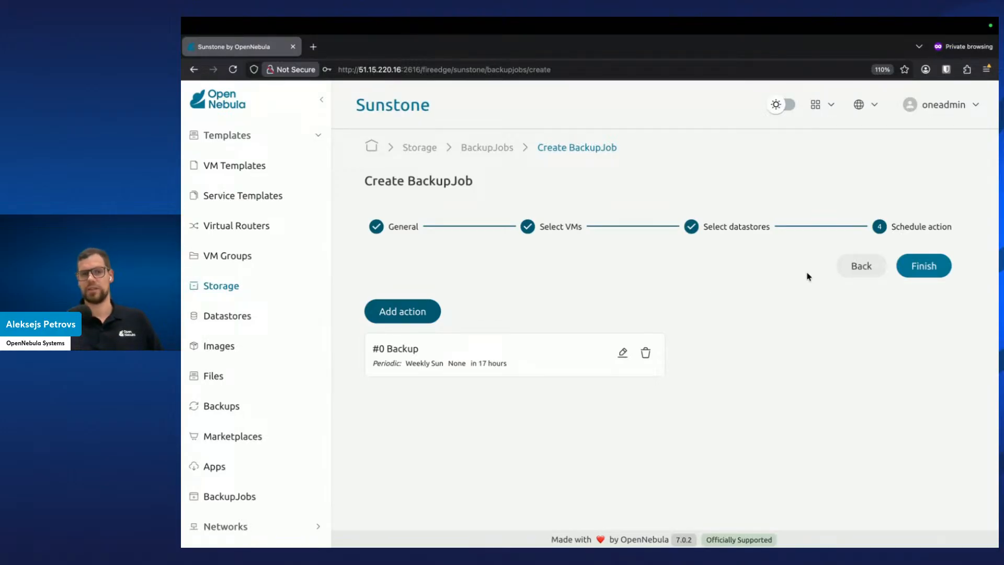
Finish creating the backup job and open the backup jobs list
left_click(928, 273)
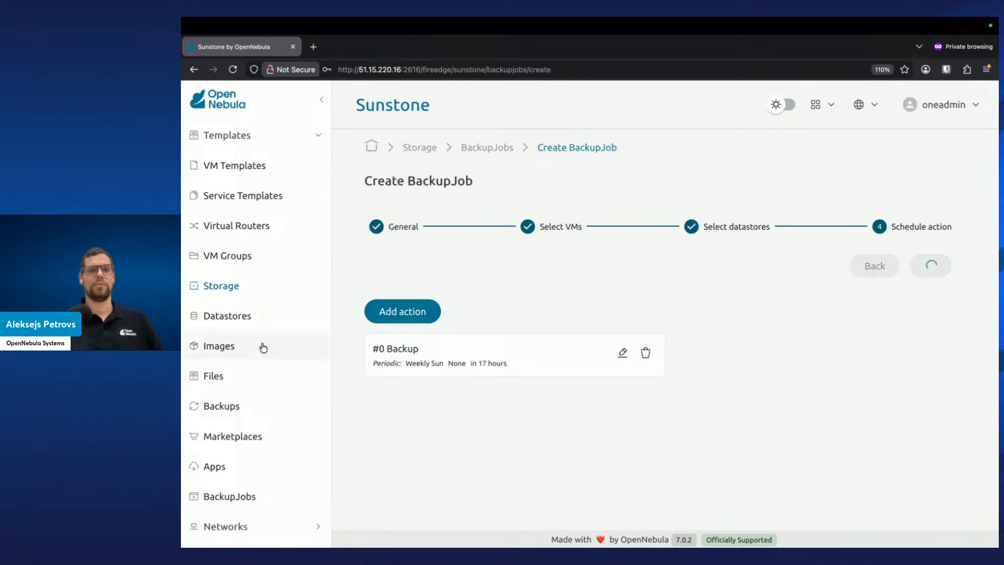
left_click(233, 499)
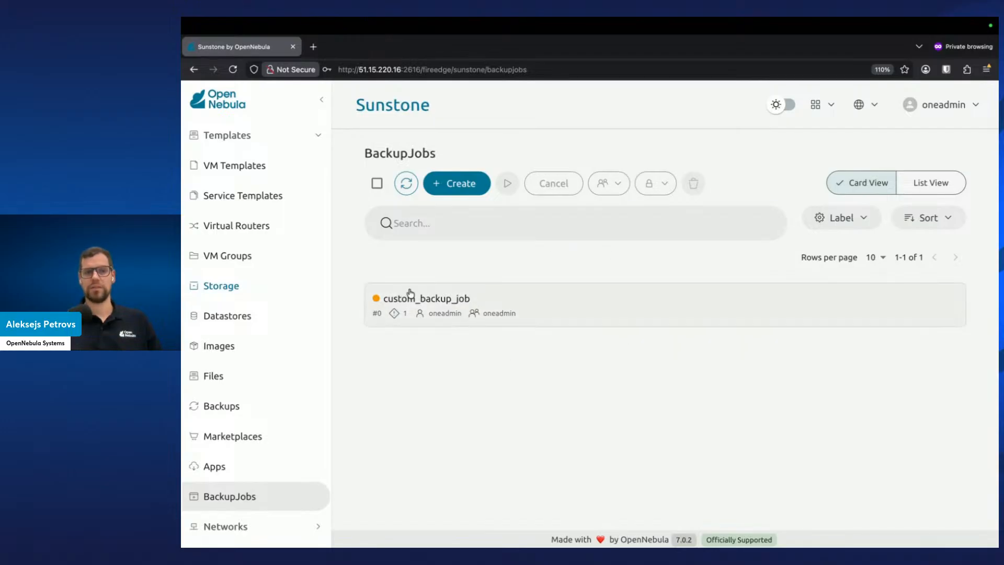
Open and close the details of custom_backup_job
mouse_move(377, 301)
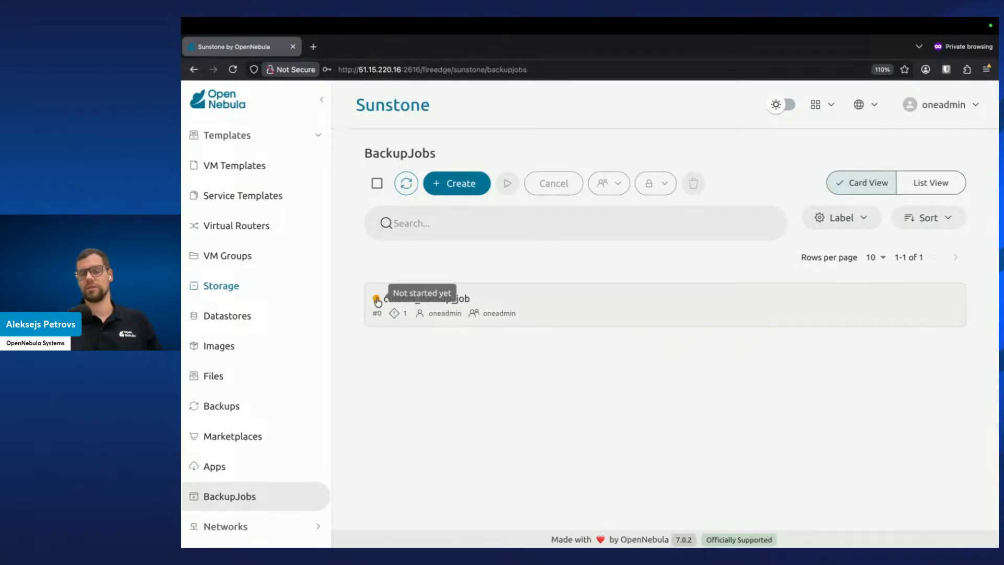
left_click(517, 308)
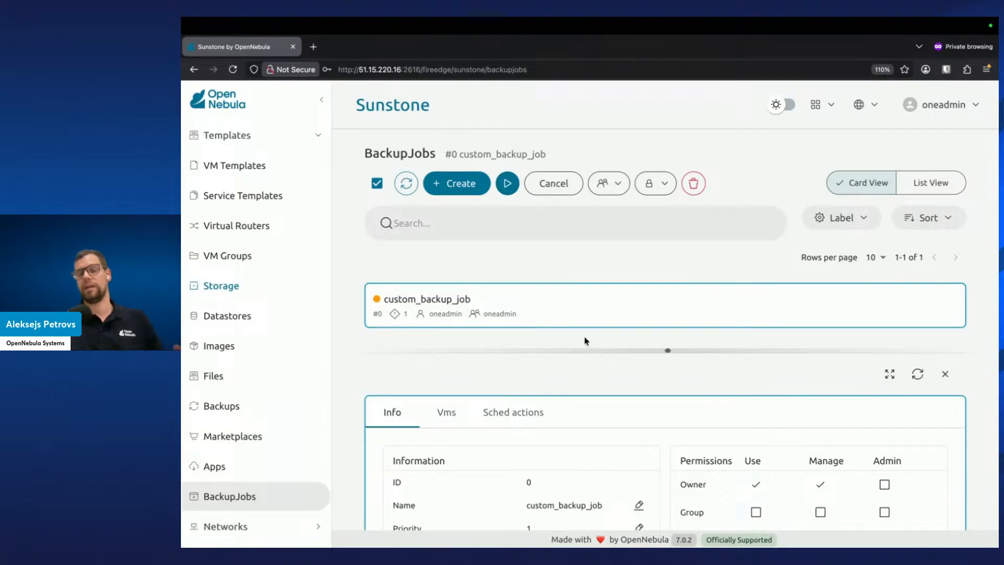
left_click(946, 374)
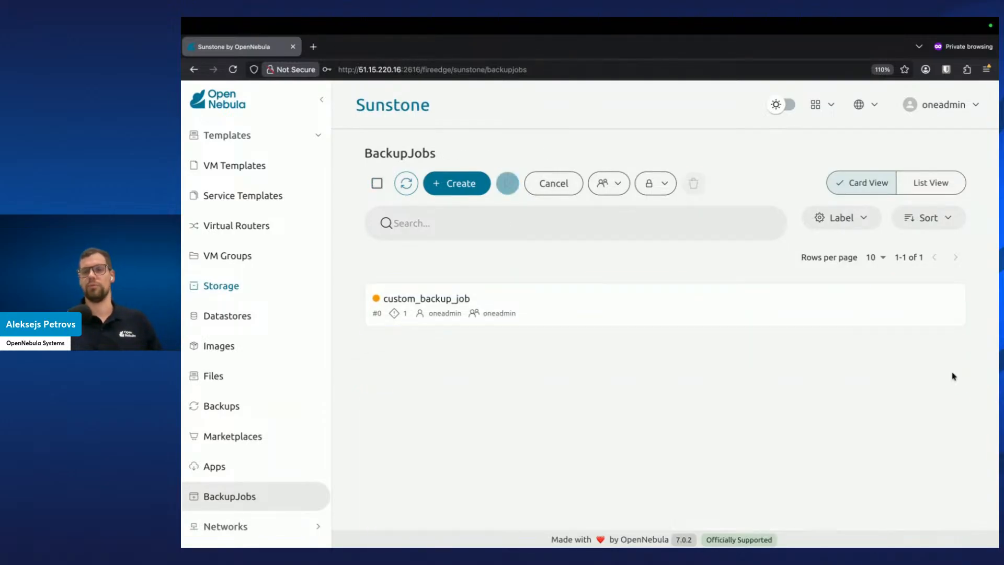
Open the VMs page
scroll(214, 261, "up", 5)
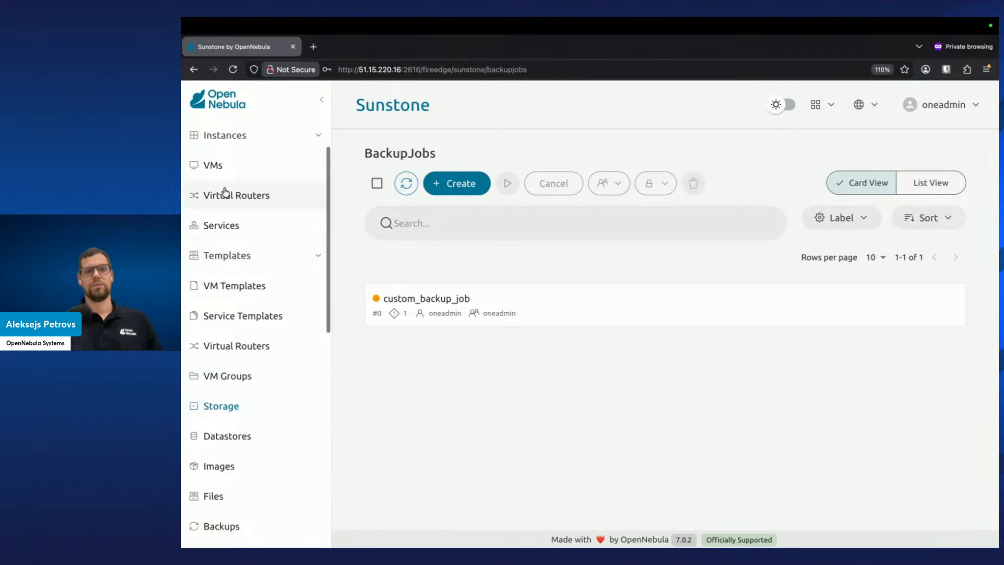
scroll(237, 209, "up", 1)
left_click(237, 207)
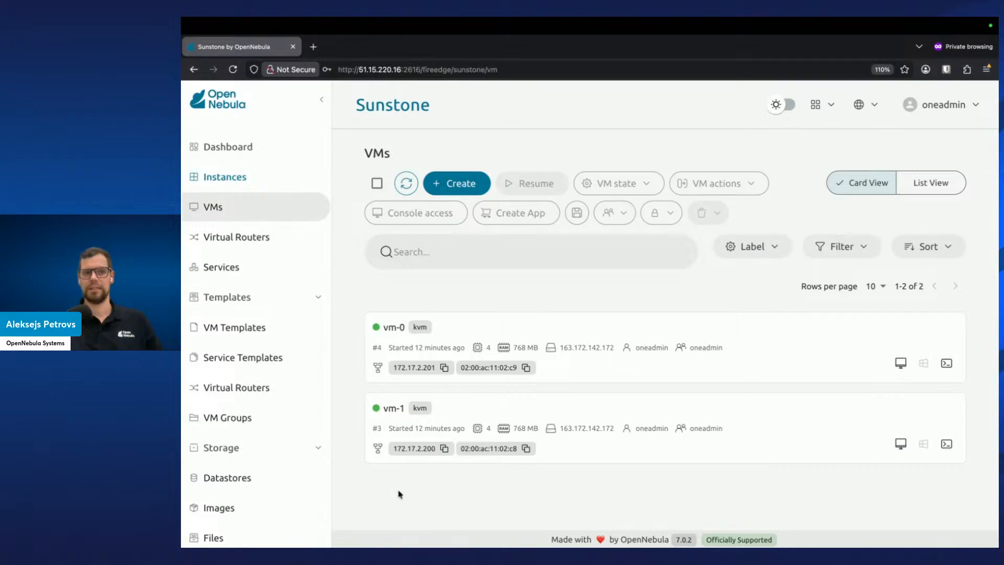
Switch to the terminal, cancel the pending ssh command and list images with oneimage list
key("ctrl+Right")
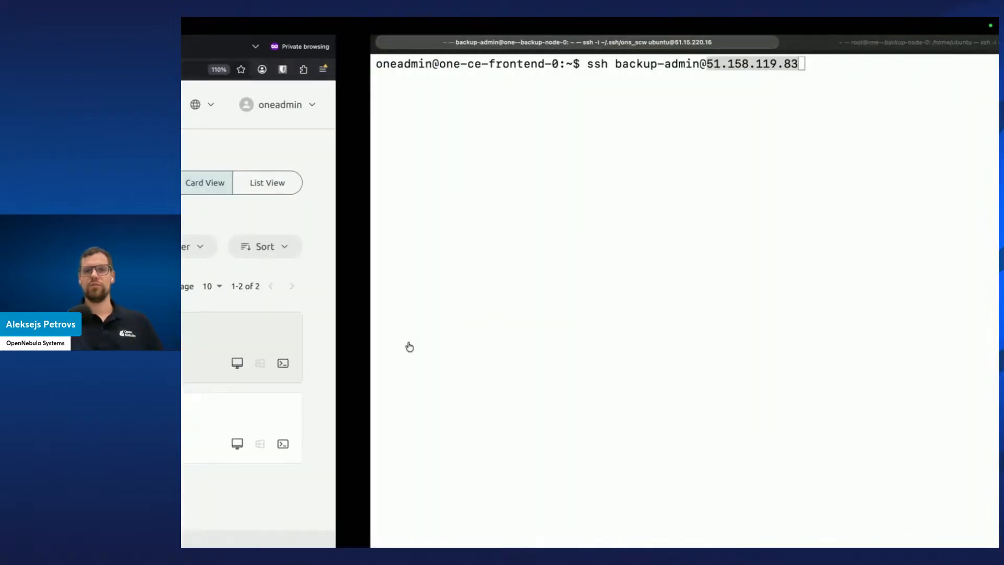
left_click(455, 295)
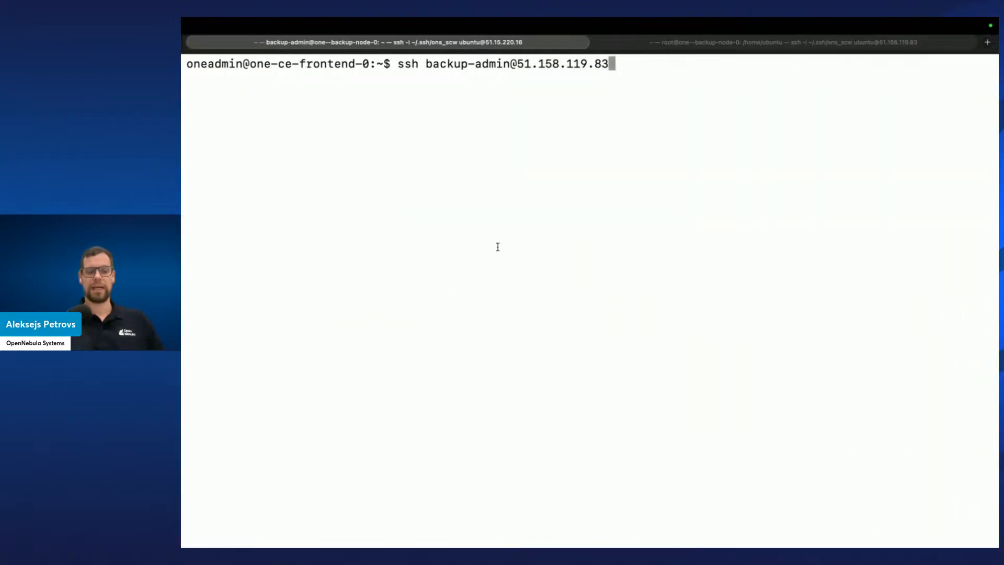
key("ctrl+c")
key("ctrl+l")
type("onei")
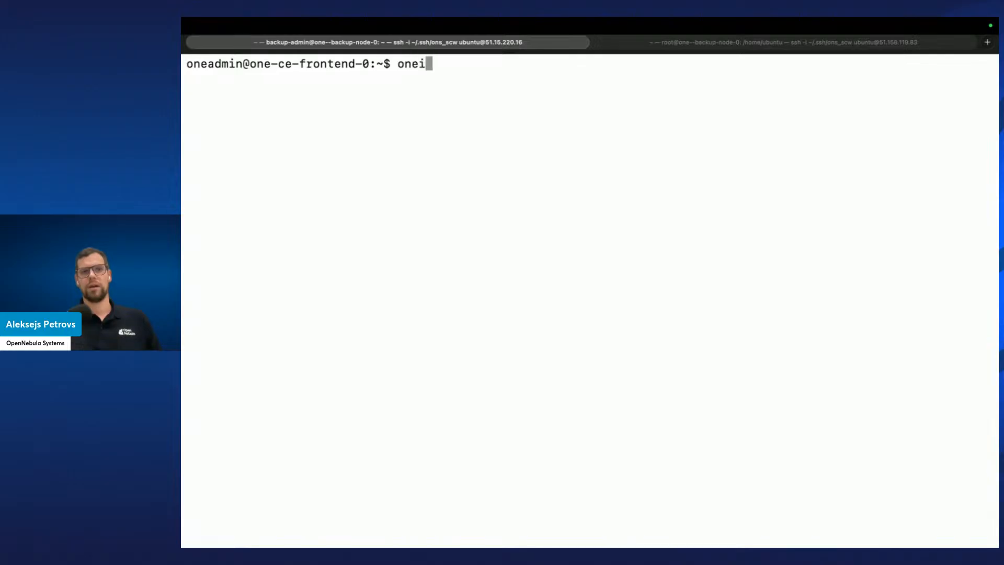
type("mage list")
key("Return")
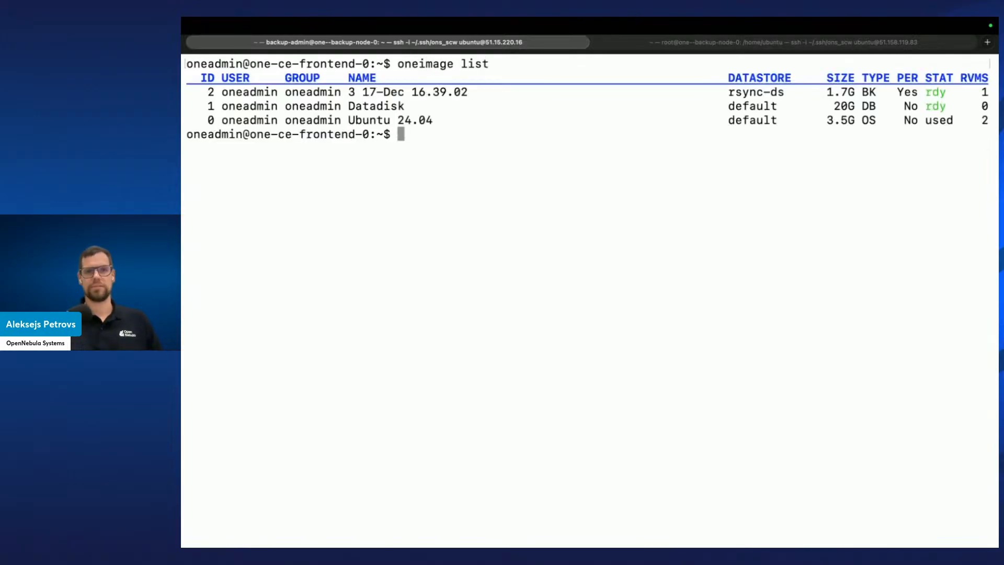
Examine the backup image's name, datastore and type in the image list
left_click_drag(222, 93, 660, 90)
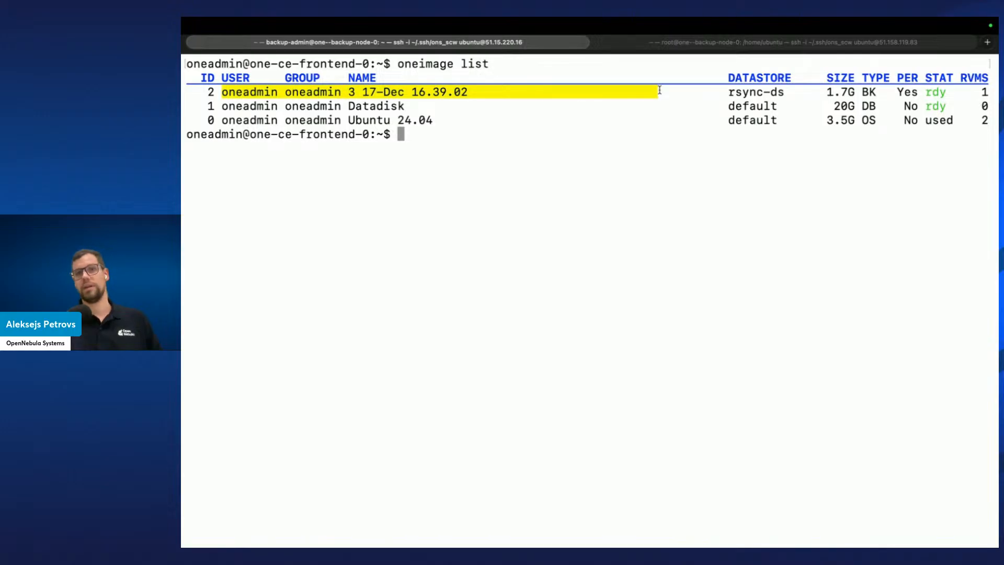
left_click(776, 93)
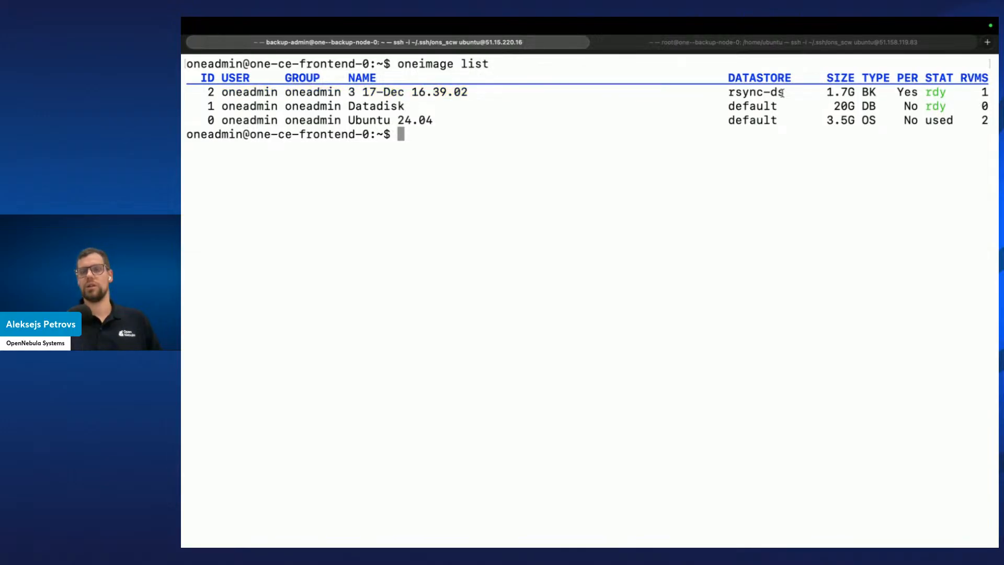
left_click_drag(786, 92, 729, 92)
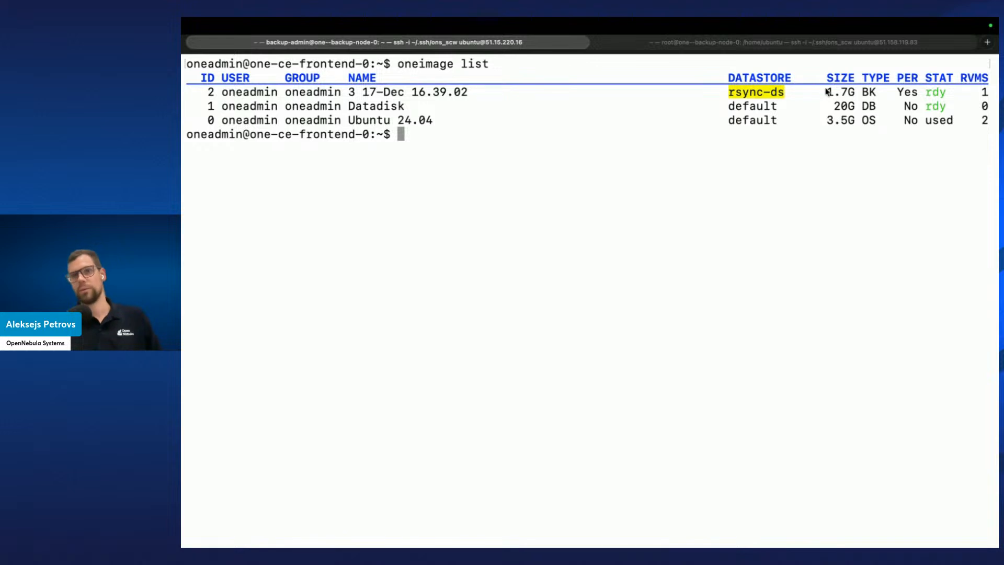
left_click_drag(824, 92, 842, 92)
double_click(873, 93)
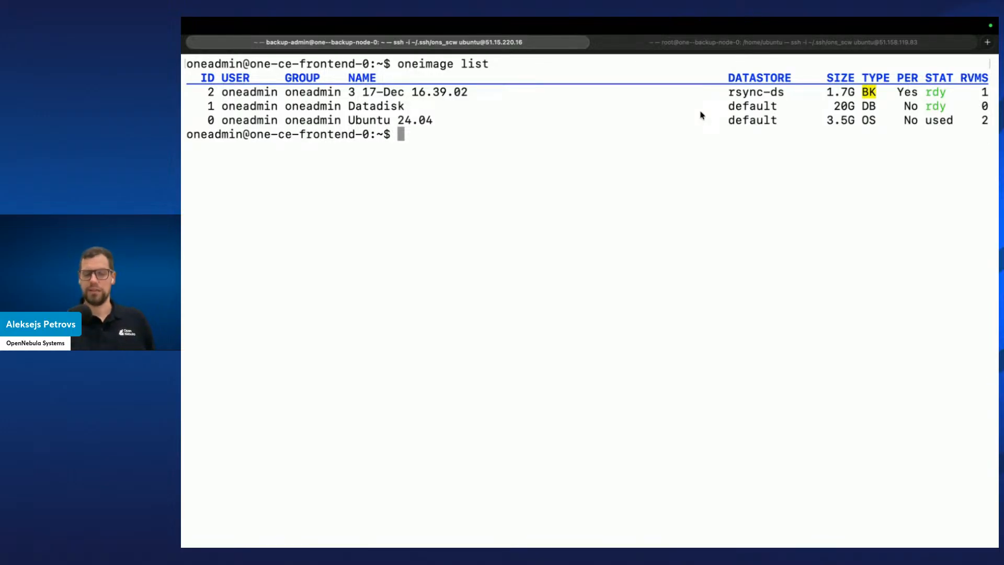
Switch back to Sunstone and compare the Images and Backups pages, then return to the terminal
key("ctrl+Left")
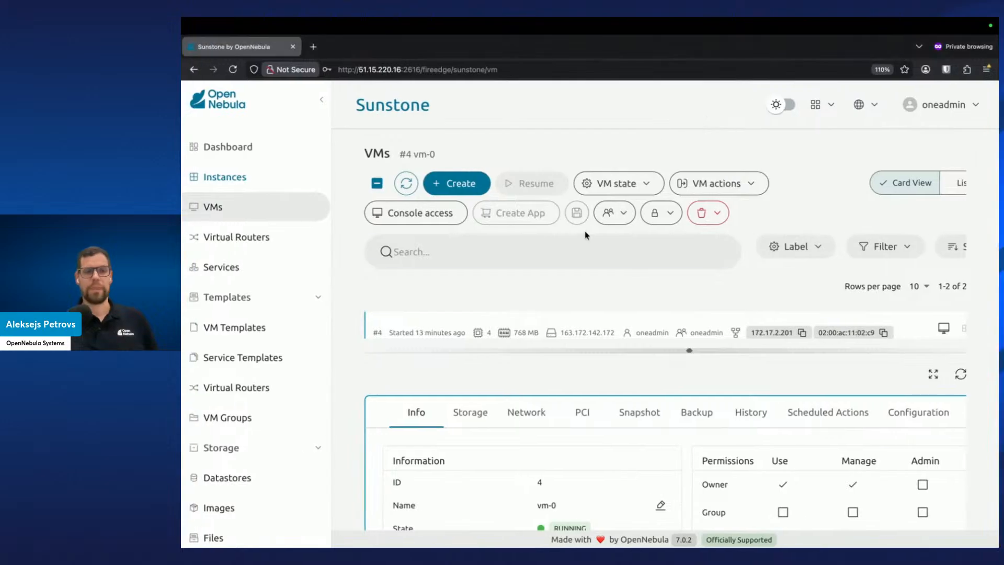
scroll(245, 349, "down", 1)
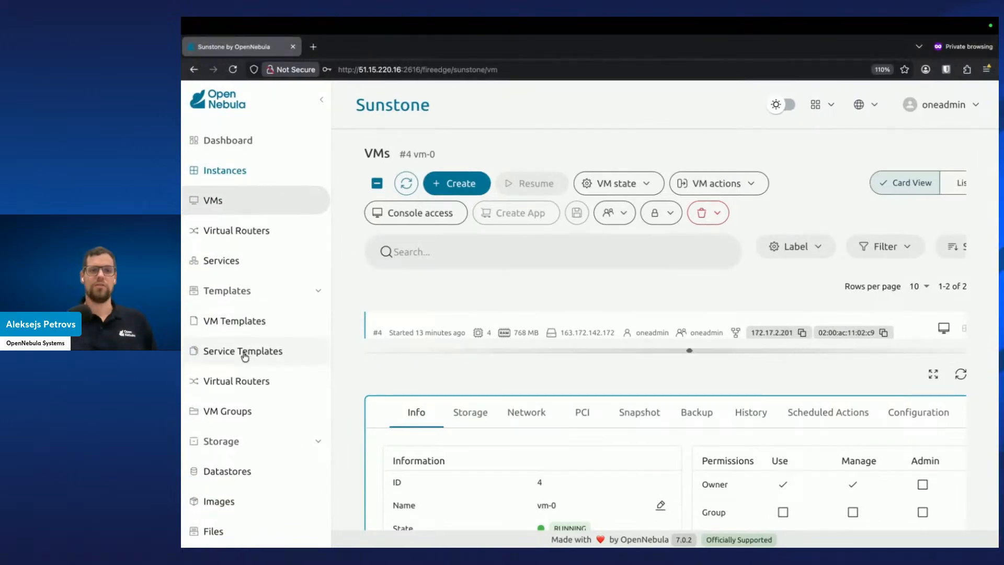
scroll(259, 335, "down", 3)
left_click(231, 471)
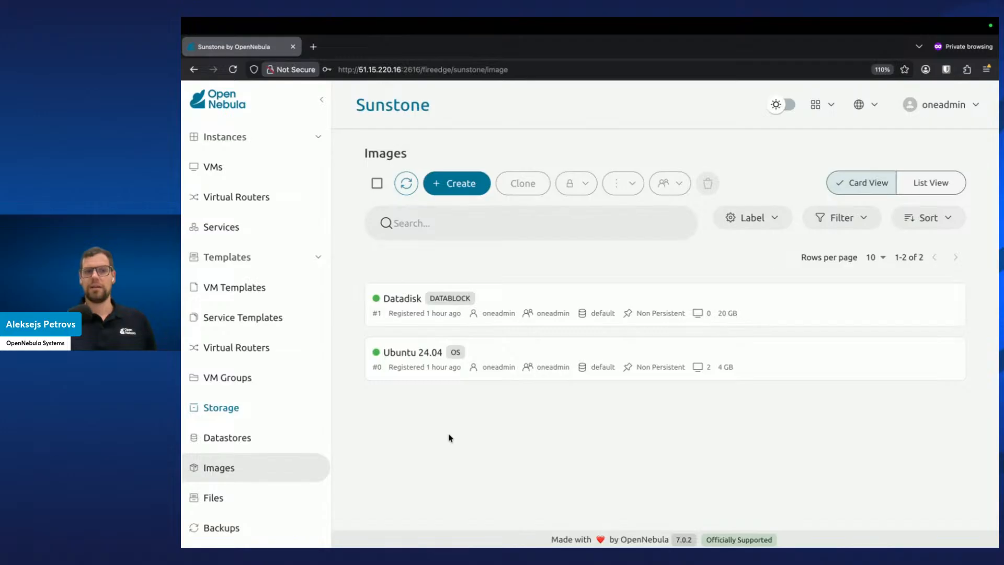
scroll(287, 455, "down", 2)
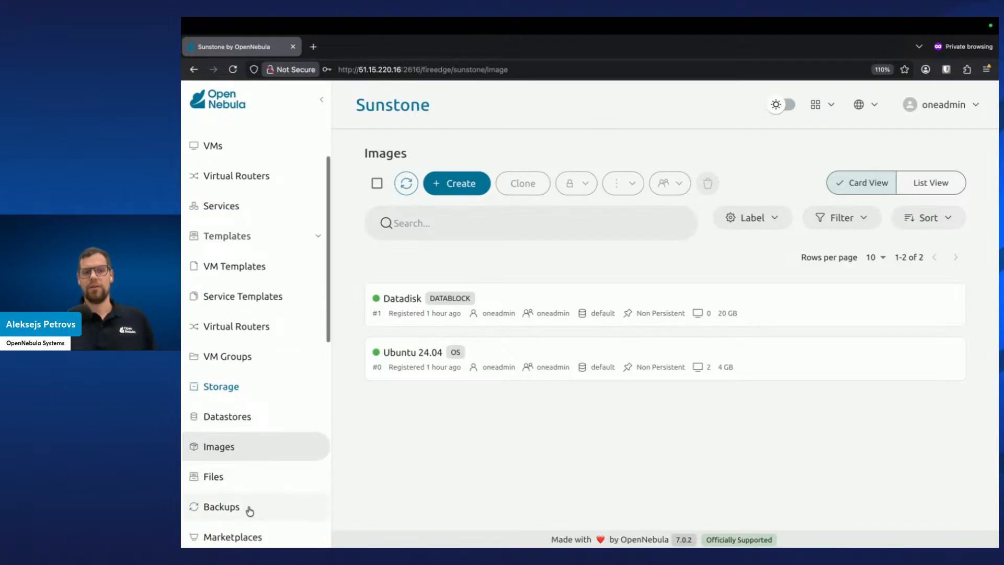
left_click(250, 510)
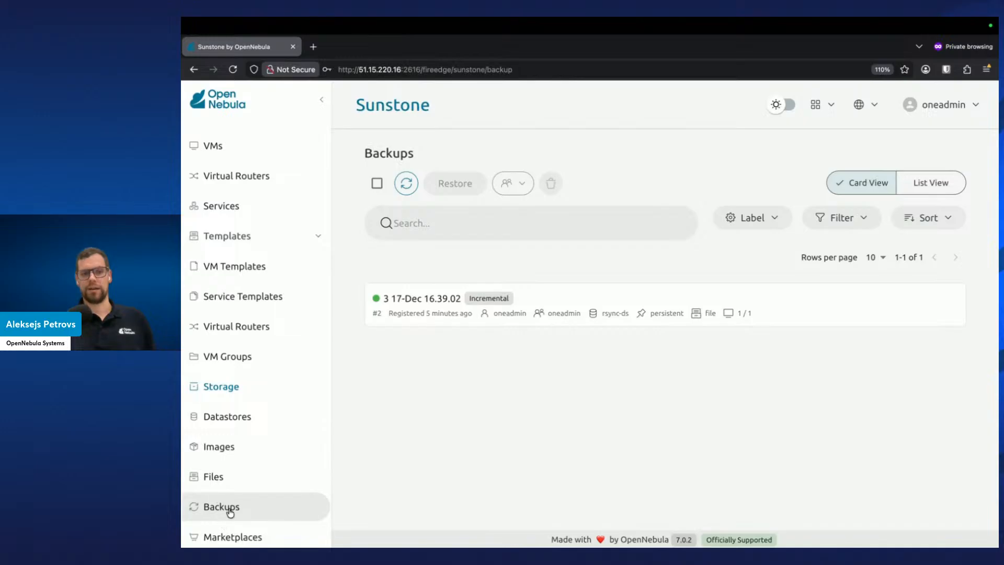
key("ctrl+Right")
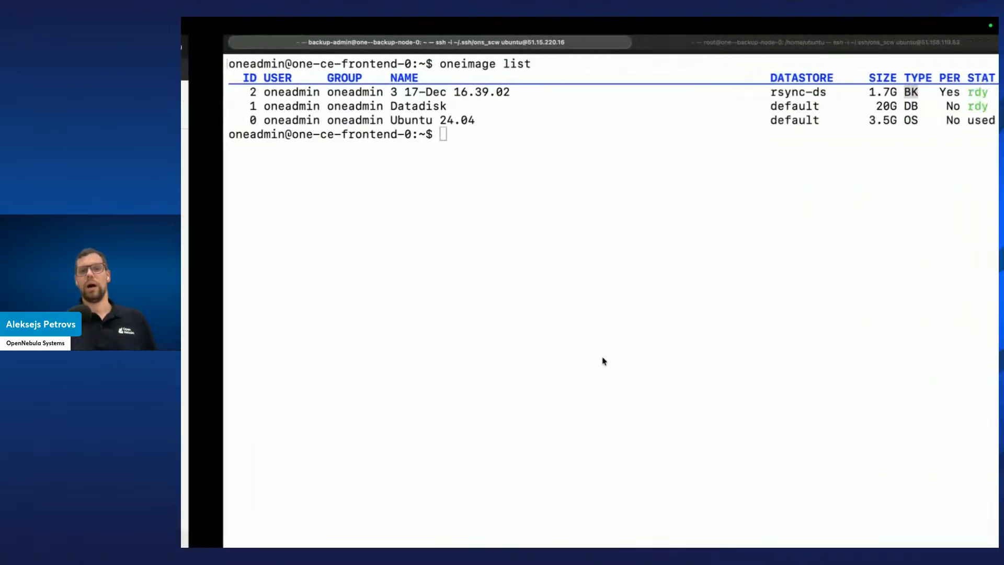
left_click_drag(492, 65, 393, 64)
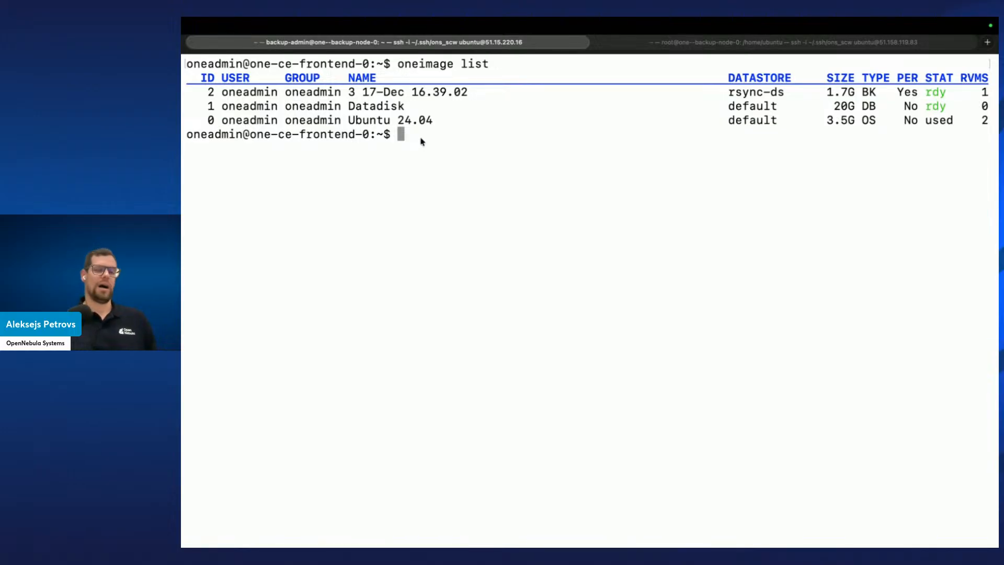
key("ctrl+Left")
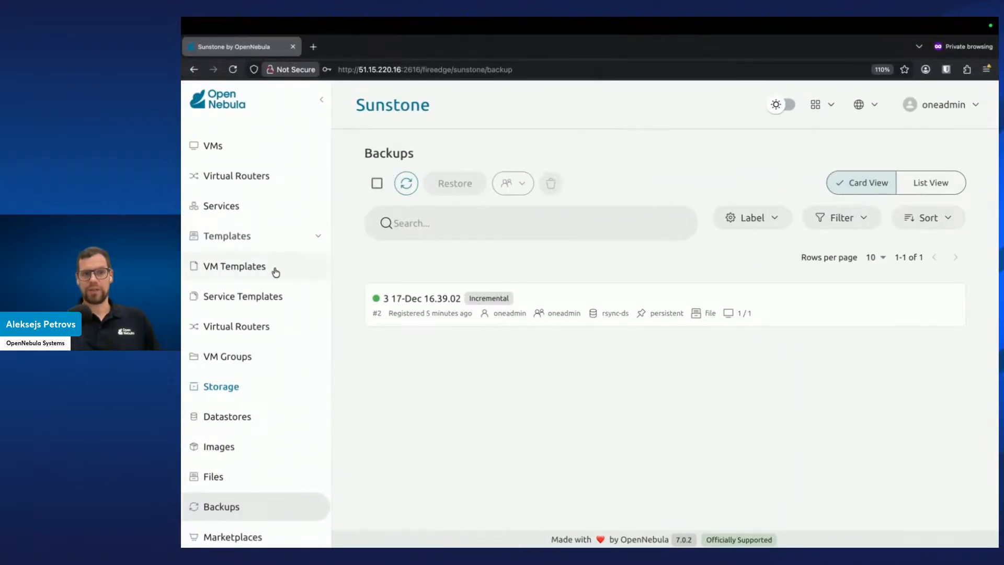
scroll(226, 482, "down", 1)
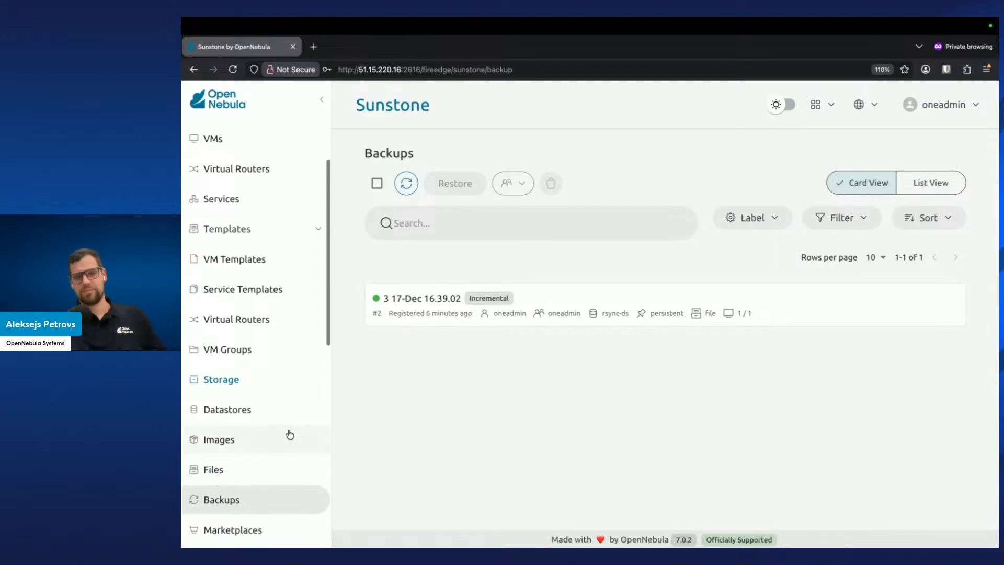
key("ctrl+Right")
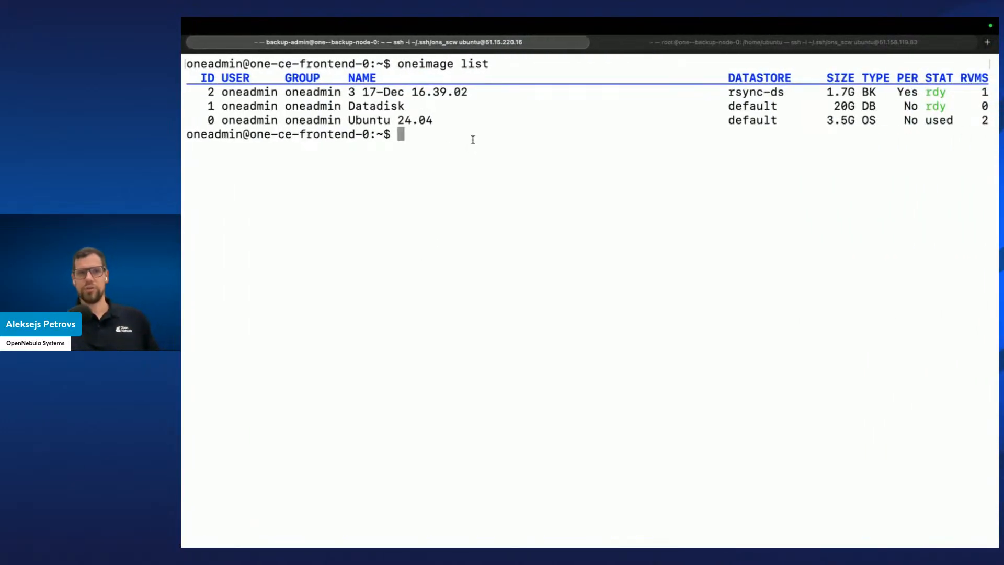
List only backup images in the terminal with oneimage list --filter TYPE=BK
key("Up")
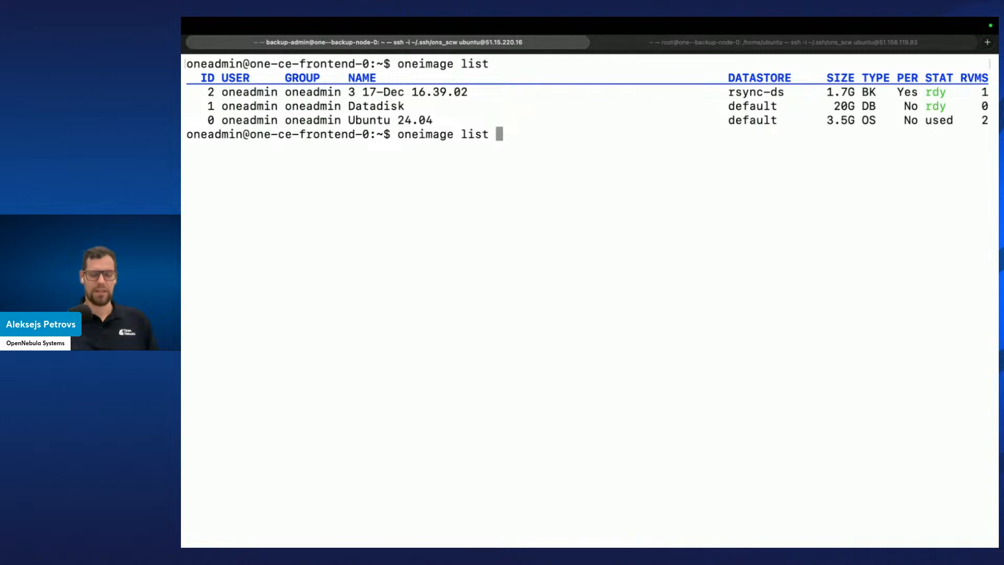
type("--filter ")
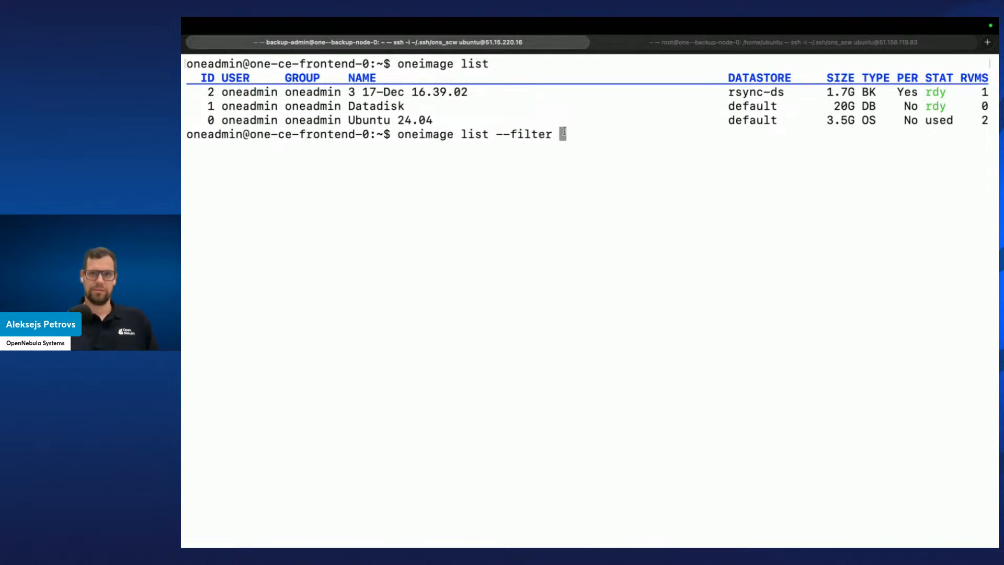
type("TYPE=BK")
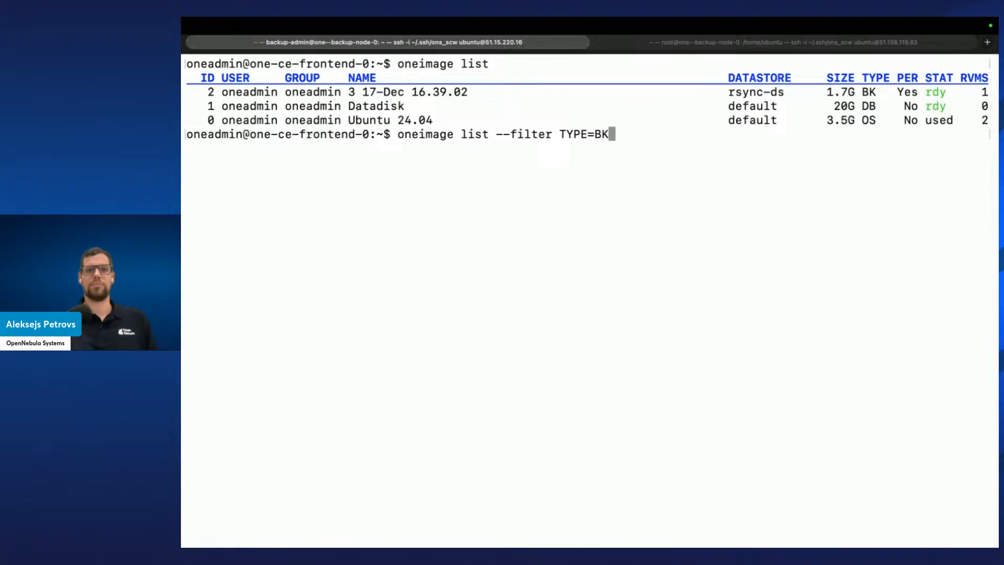
key("Return")
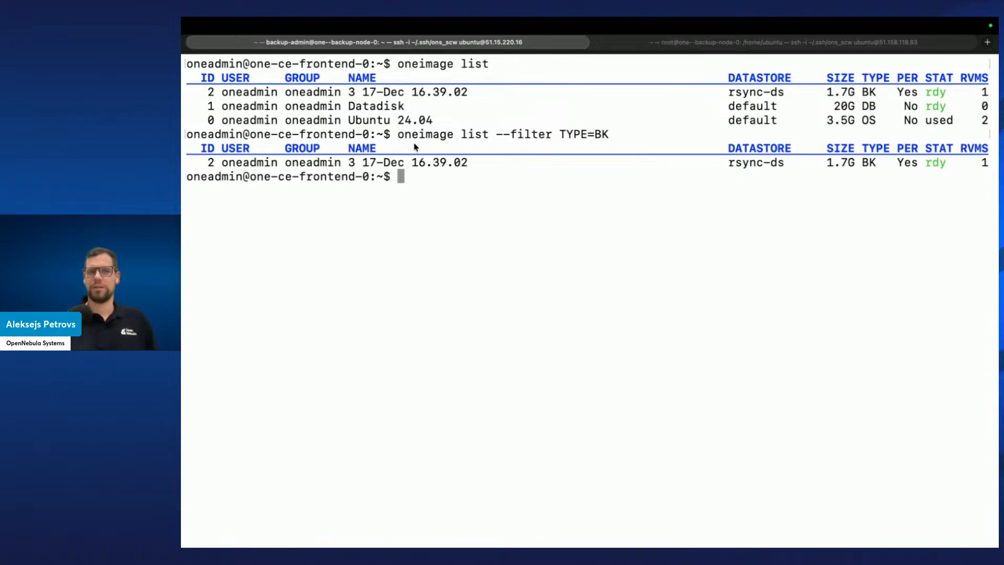
left_click_drag(491, 137, 611, 138)
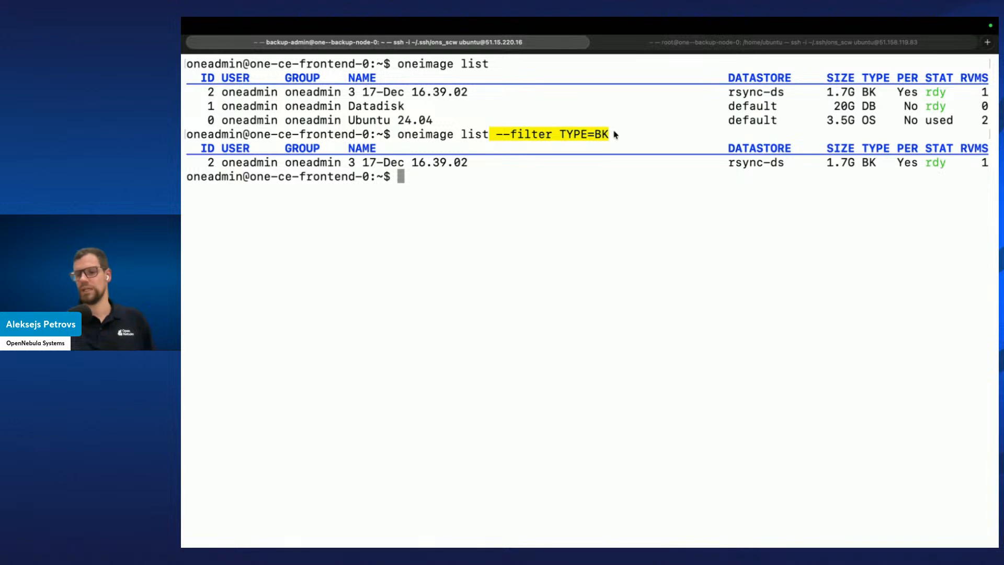
left_click(626, 190)
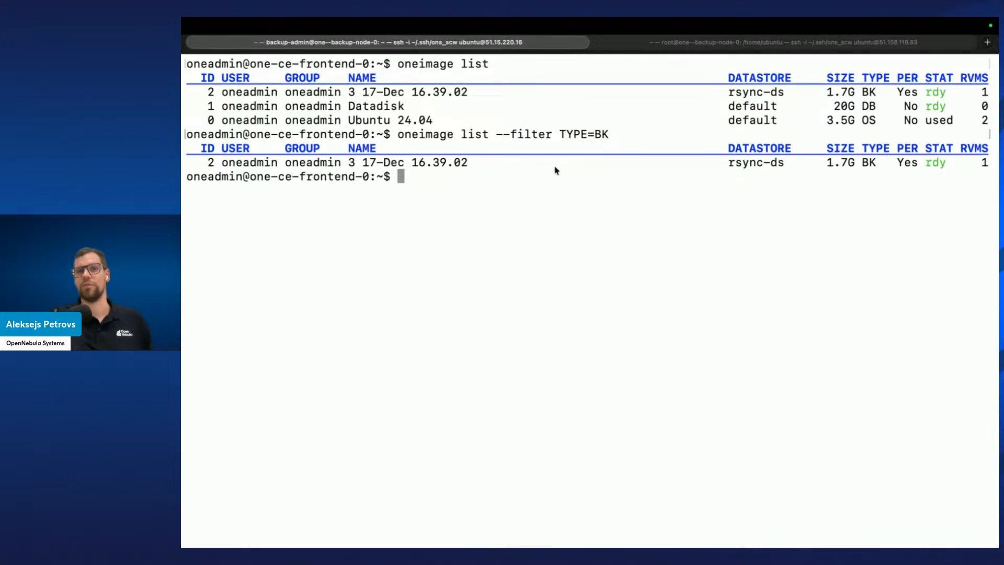
Switch to Sunstone, view the VMs and Backups pages, then return to the terminal
key("ctrl+Left")
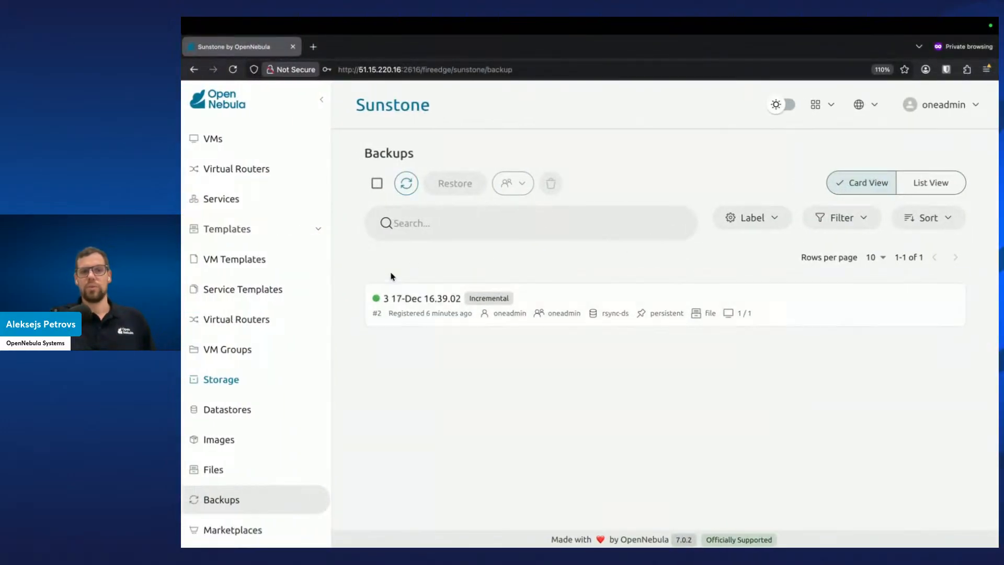
scroll(267, 205, "up", 3)
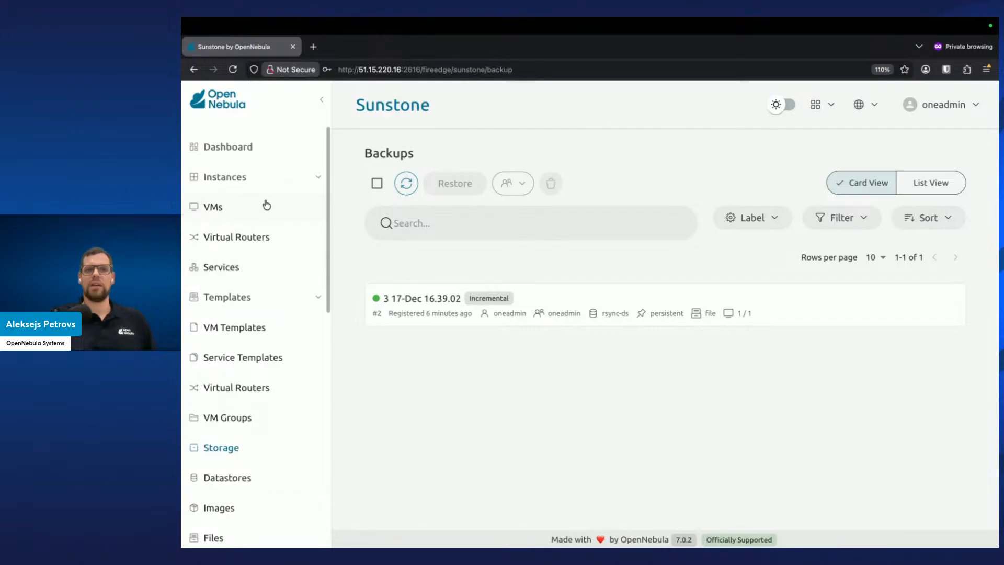
left_click(265, 206)
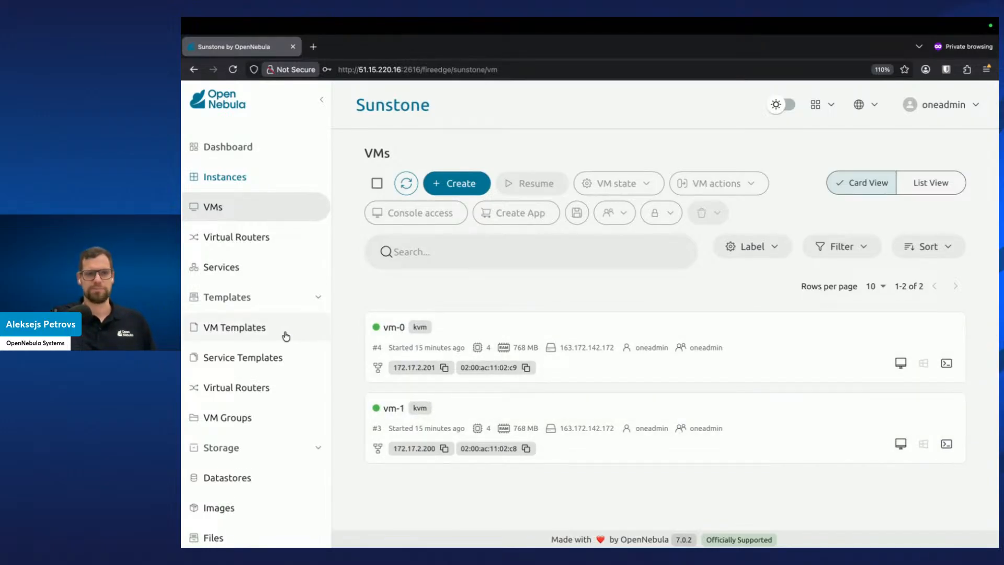
scroll(282, 337, "down", 3)
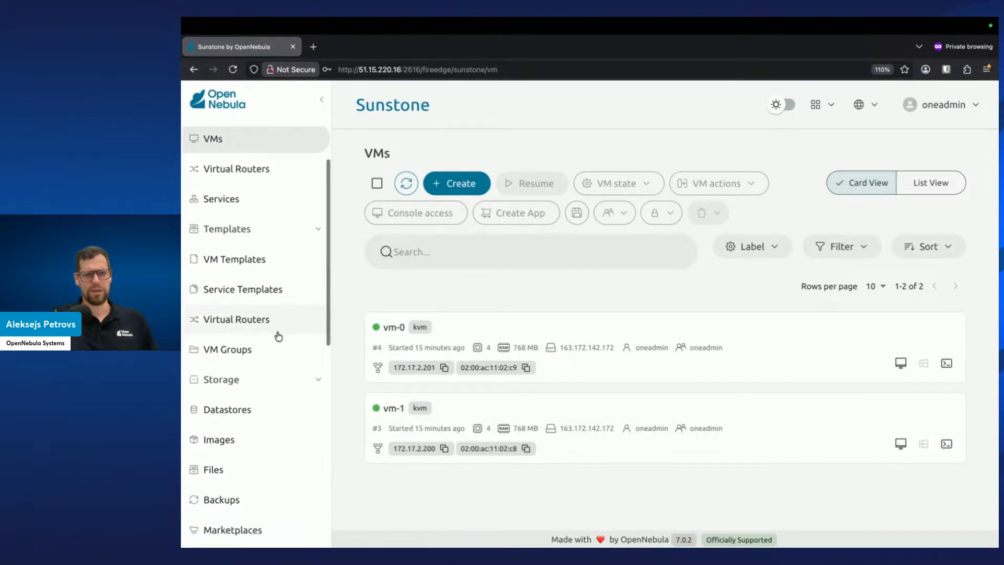
left_click(254, 503)
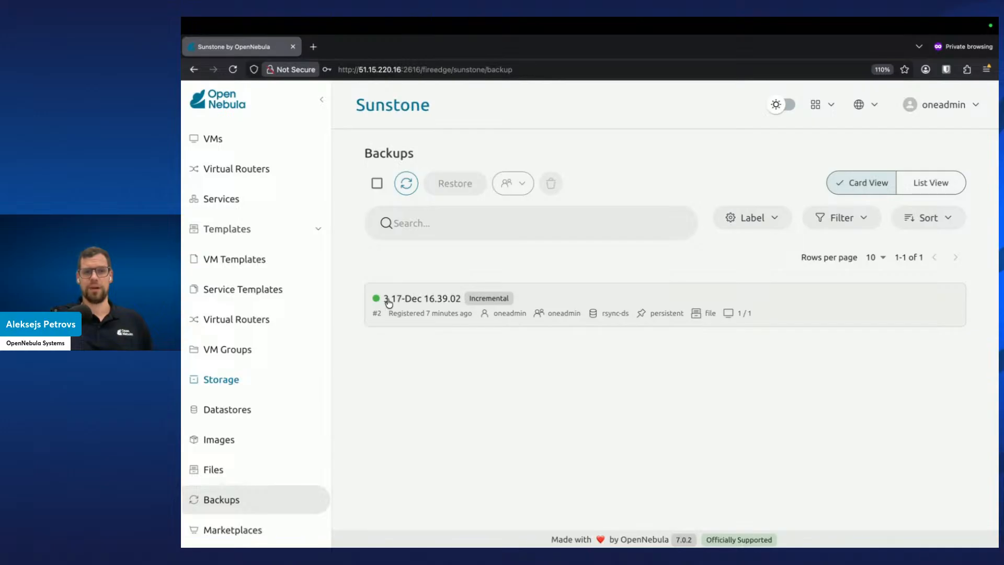
key("ctrl+Right")
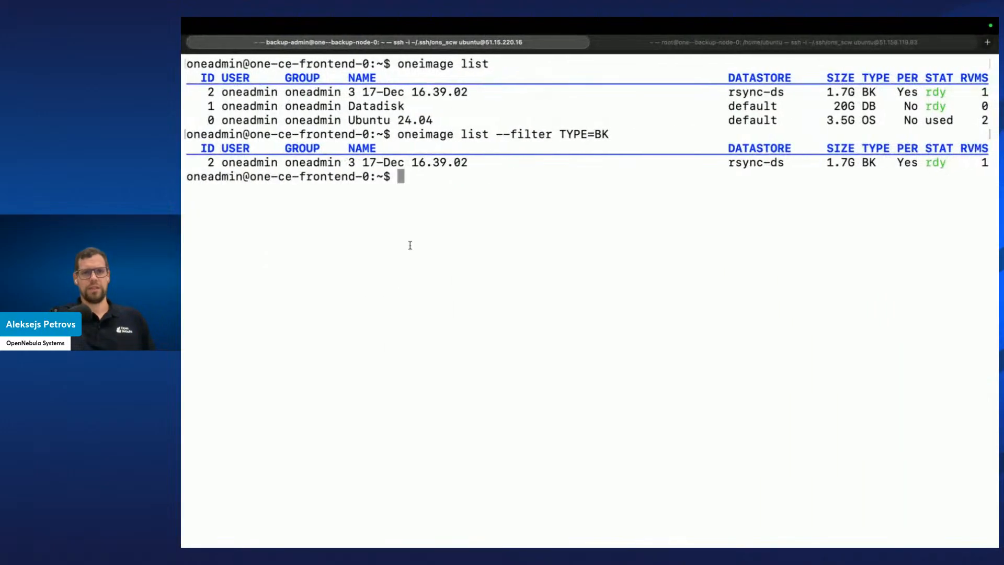
Clear the screen, list the VMs with onevm list and mark vm-1's ID
type("onevm list")
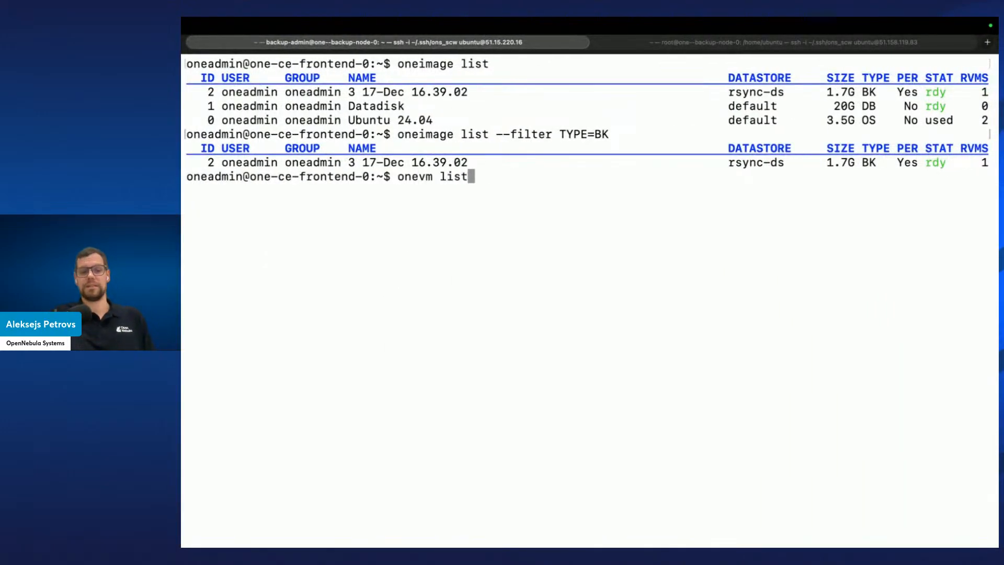
key("ctrl+l")
key("Return")
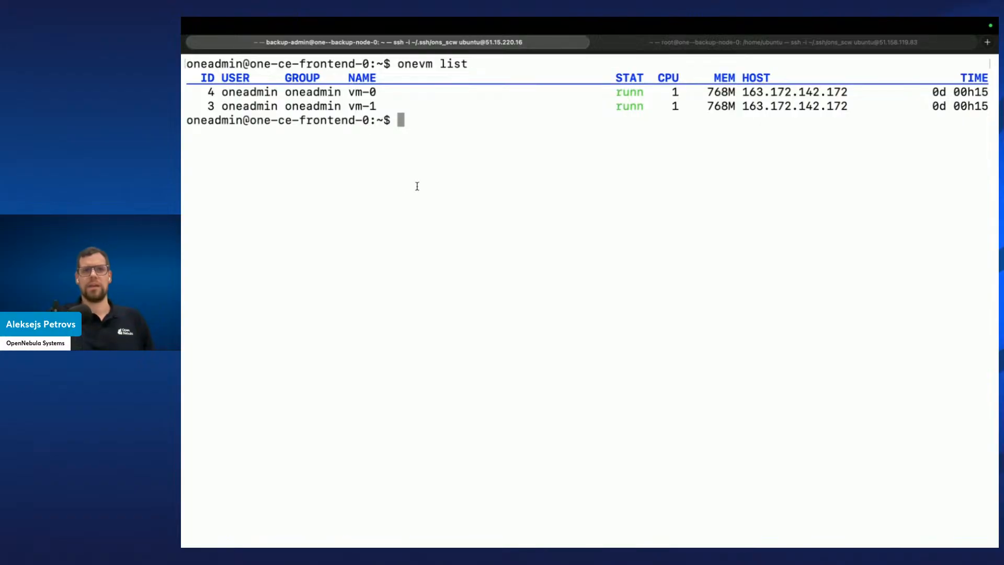
double_click(213, 105)
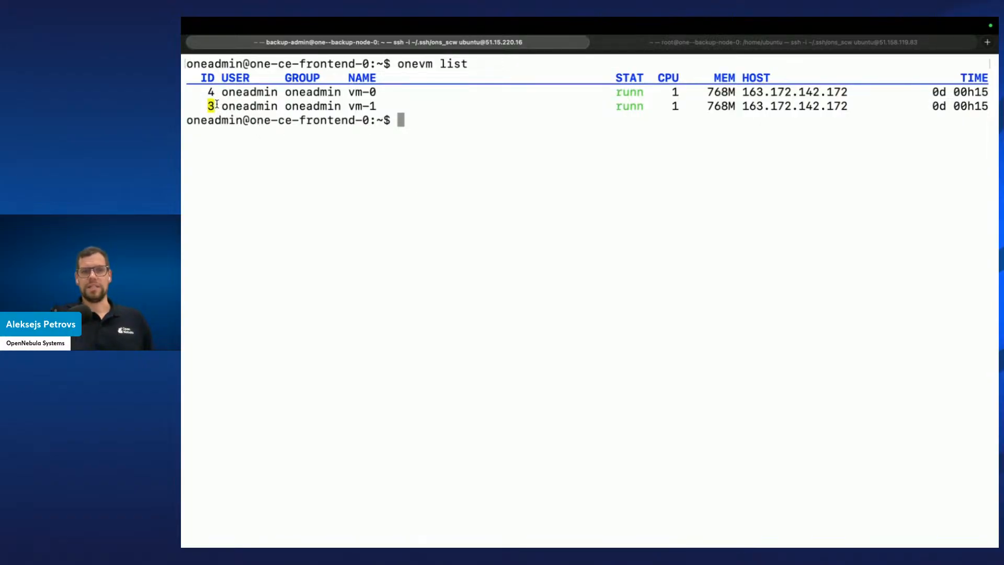
Switch to Sunstone and open the backup's Increments tab to examine its increments
key("ctrl+Left")
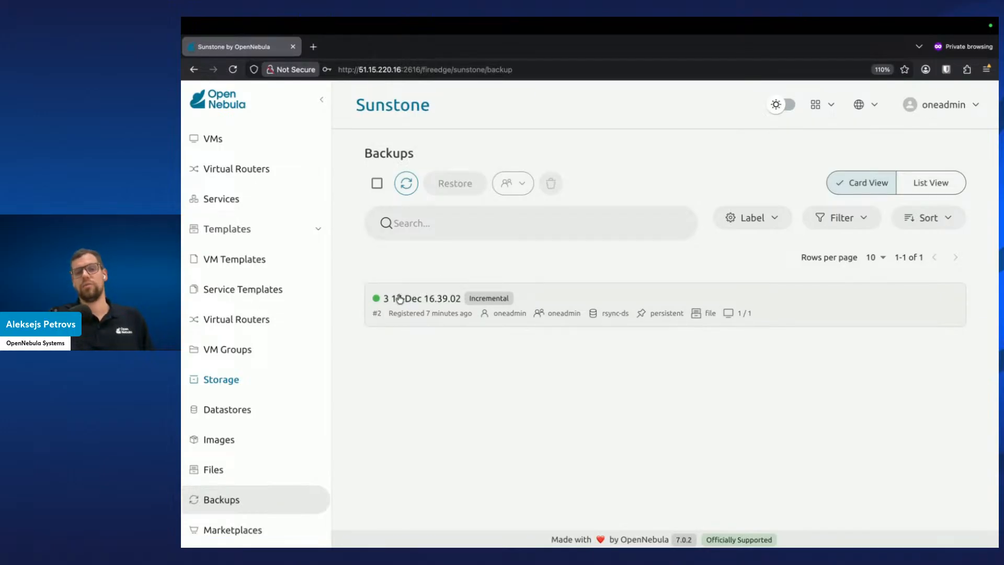
left_click(433, 311)
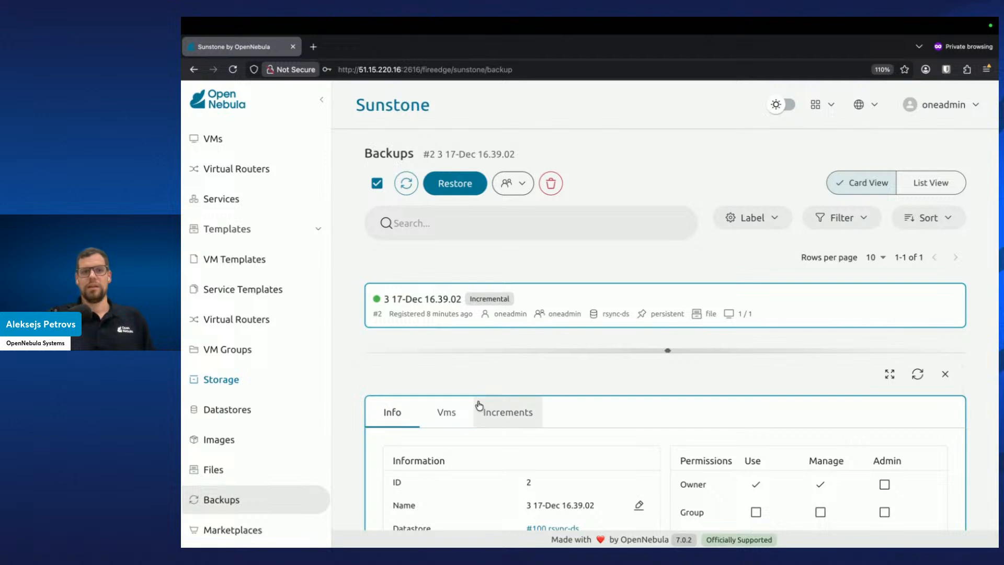
left_click(480, 407)
left_click_drag(668, 350, 665, 238)
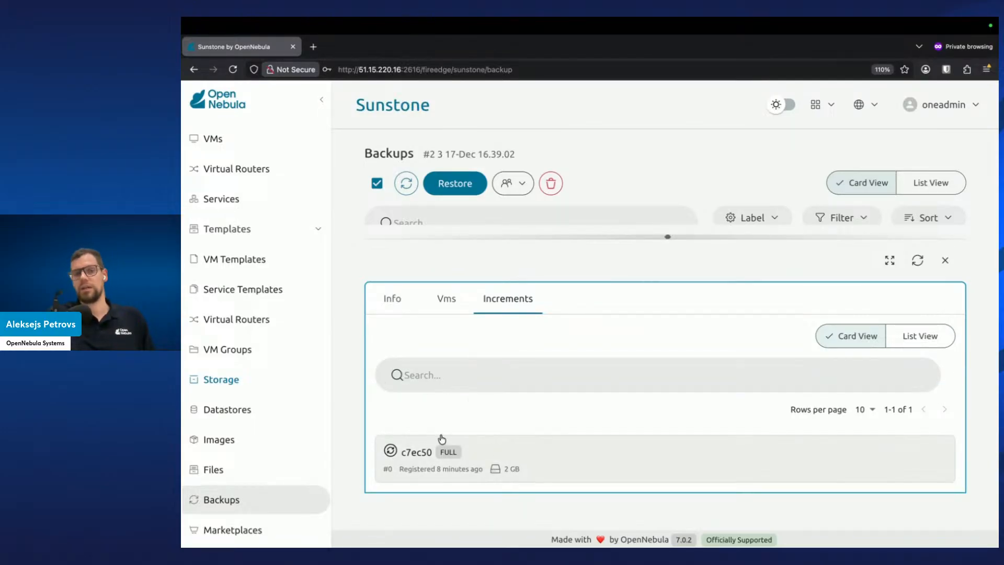
Start a new backup of vm-1 from its VM actions on the VMs page
scroll(235, 238, "up", 2)
left_click(227, 212)
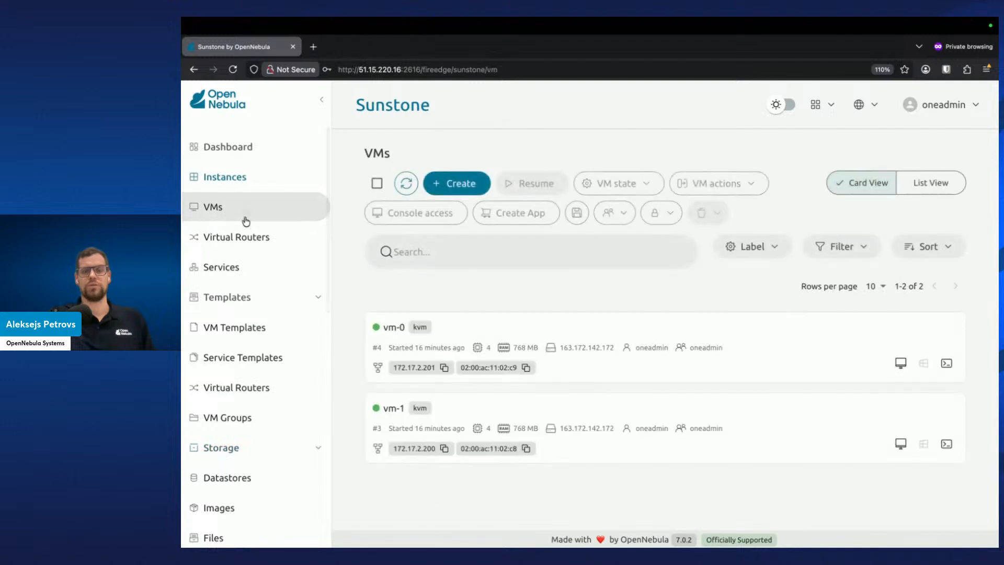
left_click(479, 407)
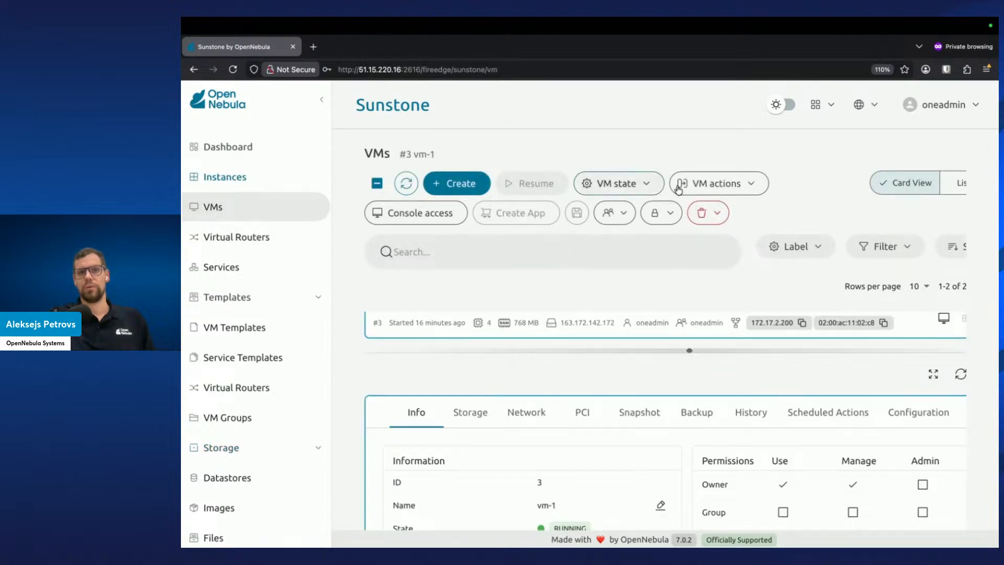
left_click(718, 185)
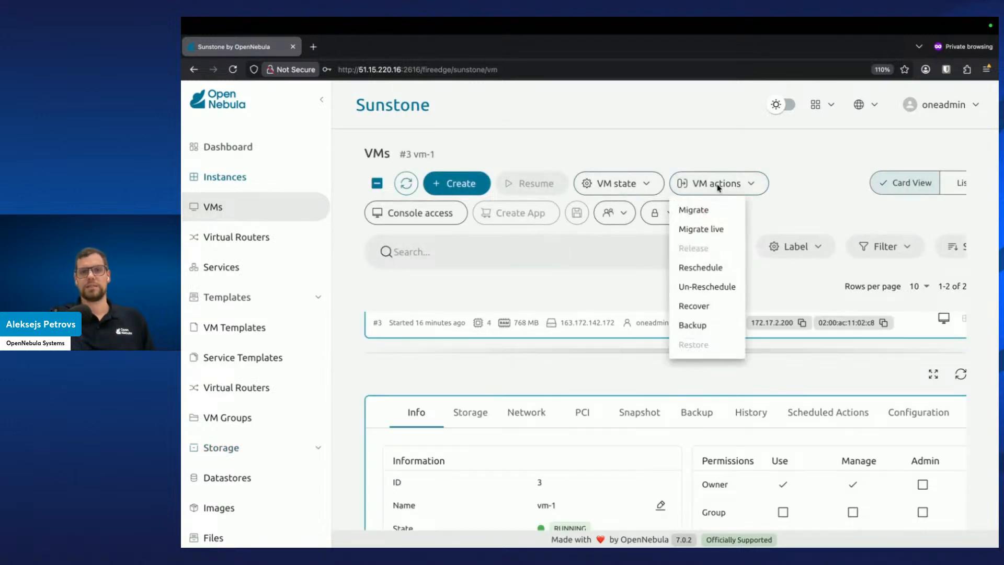
left_click(701, 325)
left_click(875, 250)
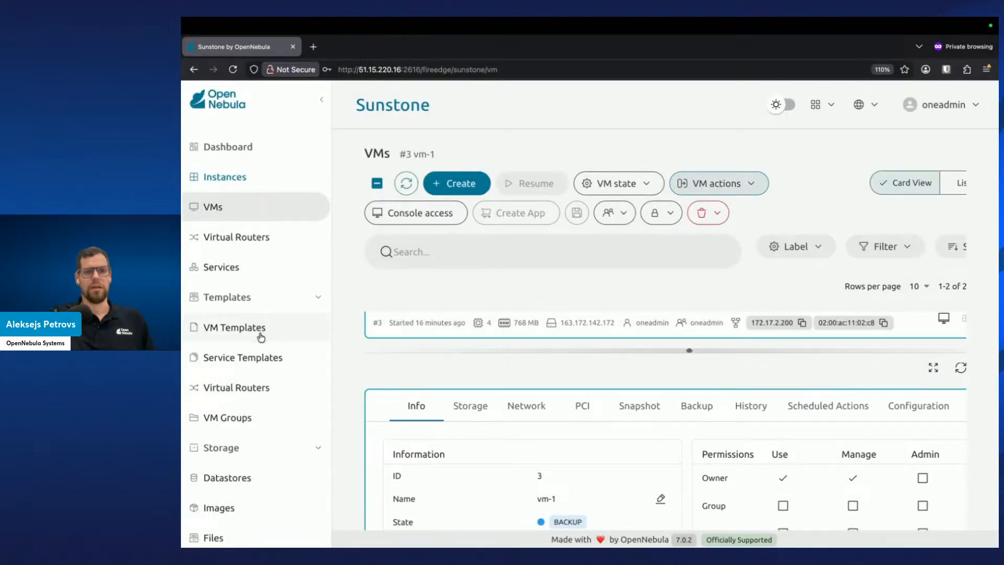
Open the backup's Increments tab on the Backups page and refresh it to examine the new increment
scroll(259, 445, "down", 2)
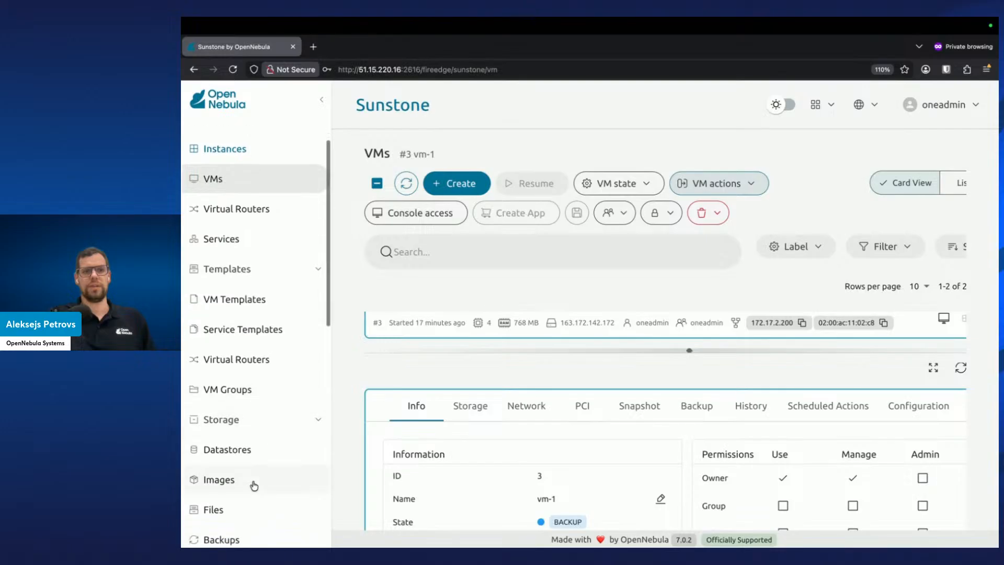
left_click(253, 534)
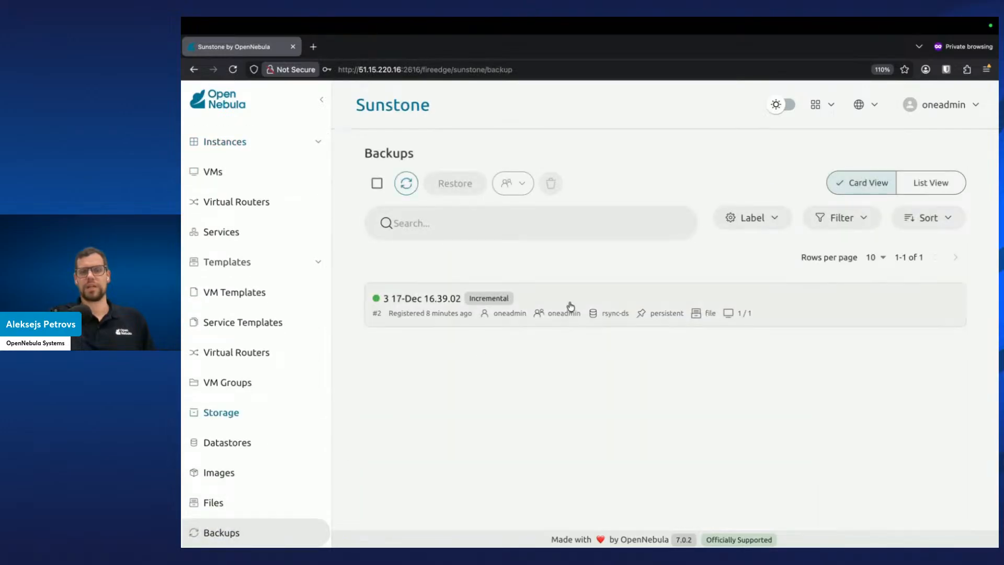
left_click(569, 307)
left_click(497, 418)
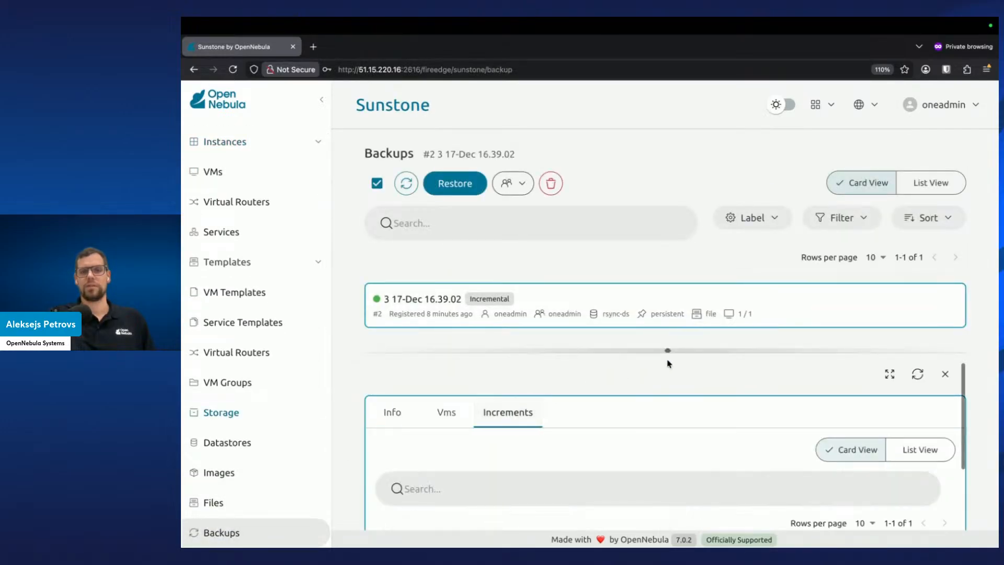
left_click_drag(667, 350, 688, 261)
left_click(921, 288)
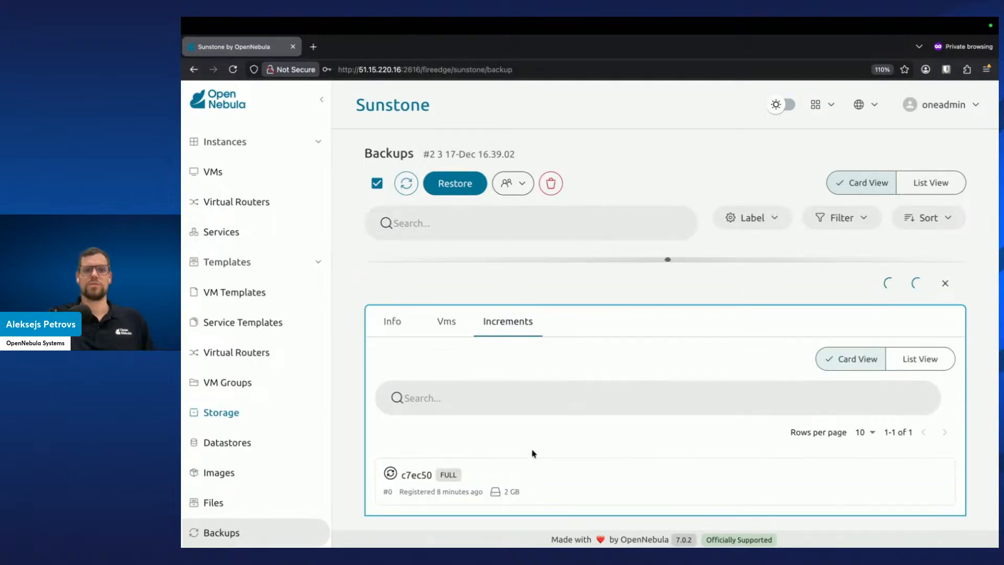
scroll(555, 476, "down", 1)
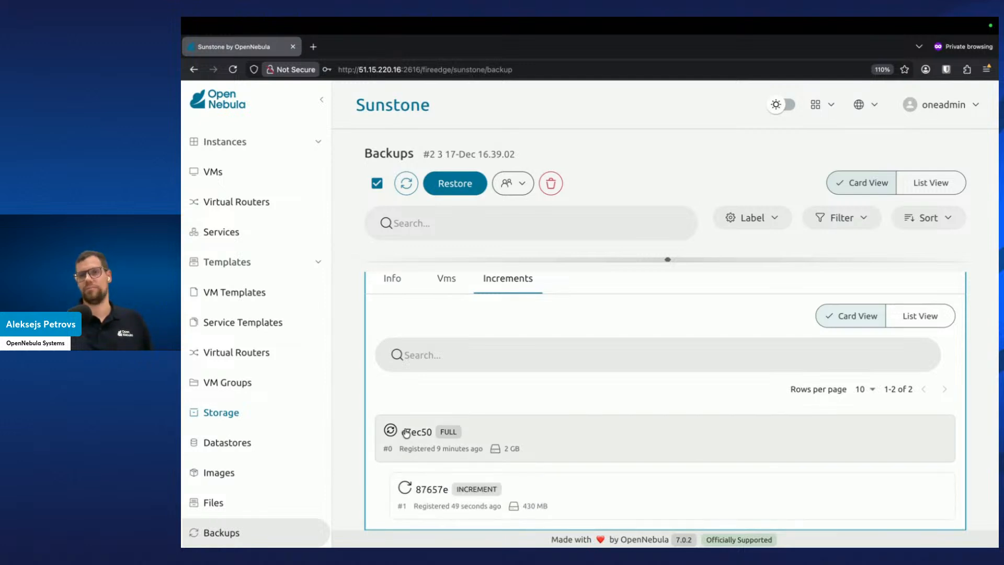
Switch to the backup node terminal tab and become the backup-admin user with sudo -iu backup-admin
key("ctrl+Right")
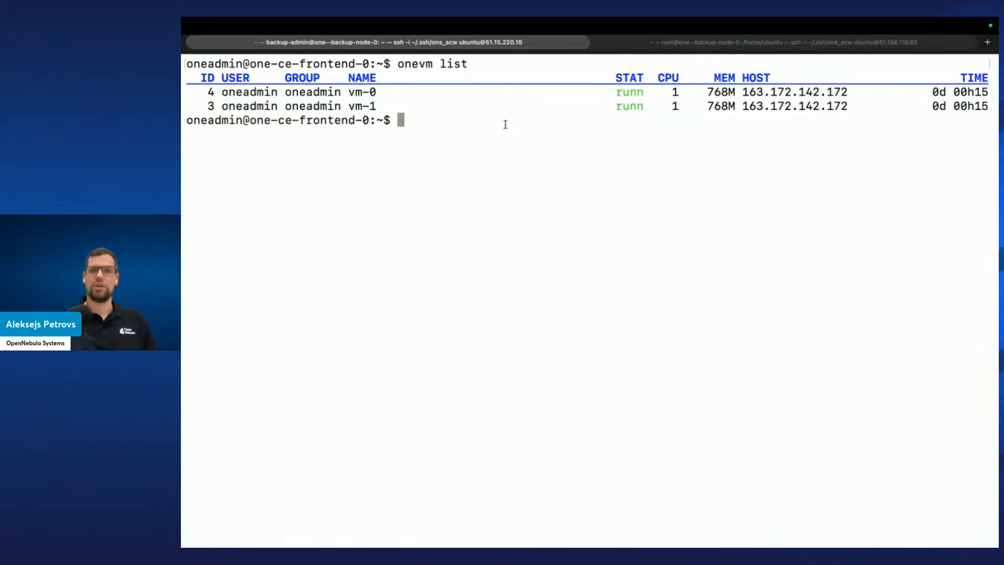
left_click(672, 43)
key("ctrl+l")
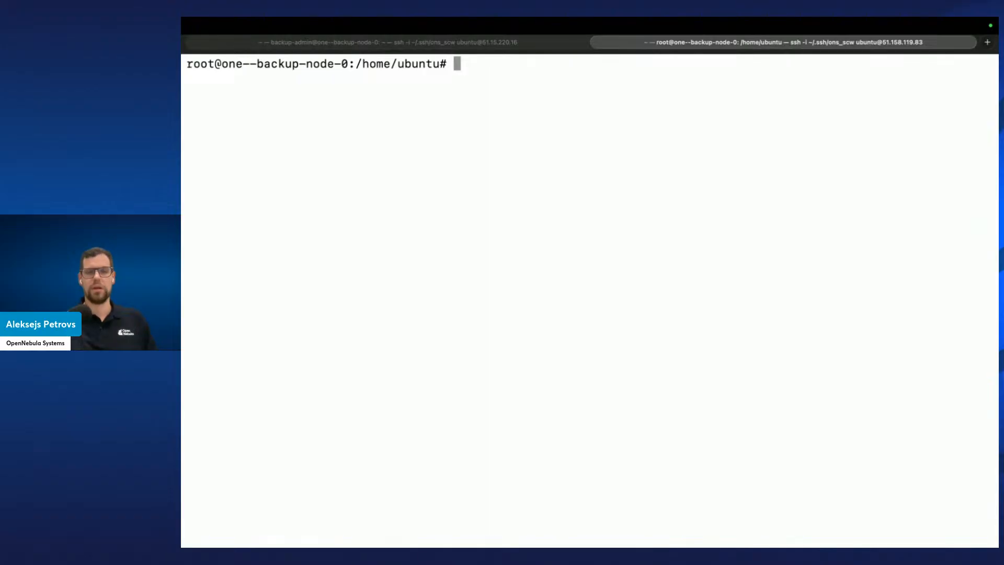
type("sudo -")
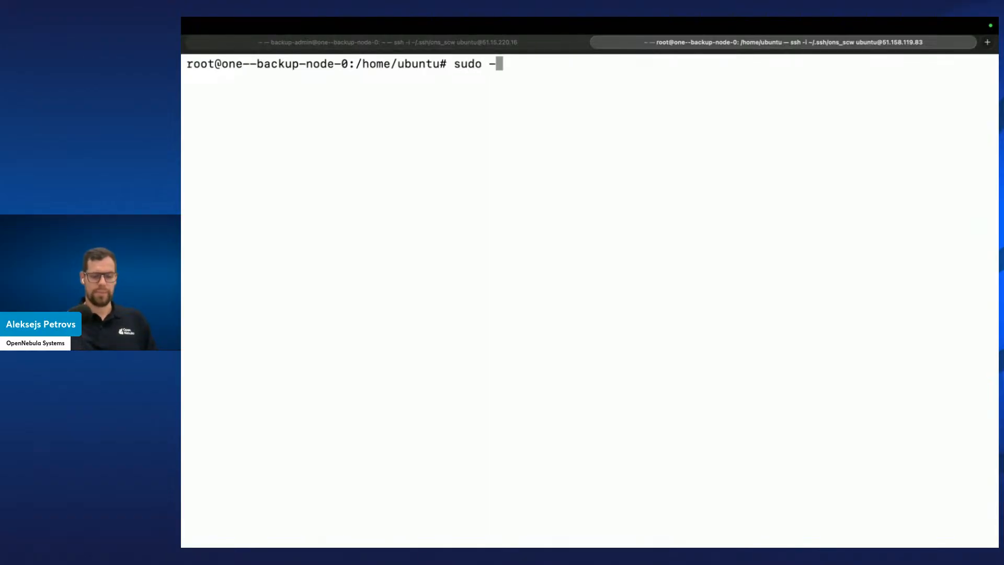
type("iu backup-admin")
key("Return")
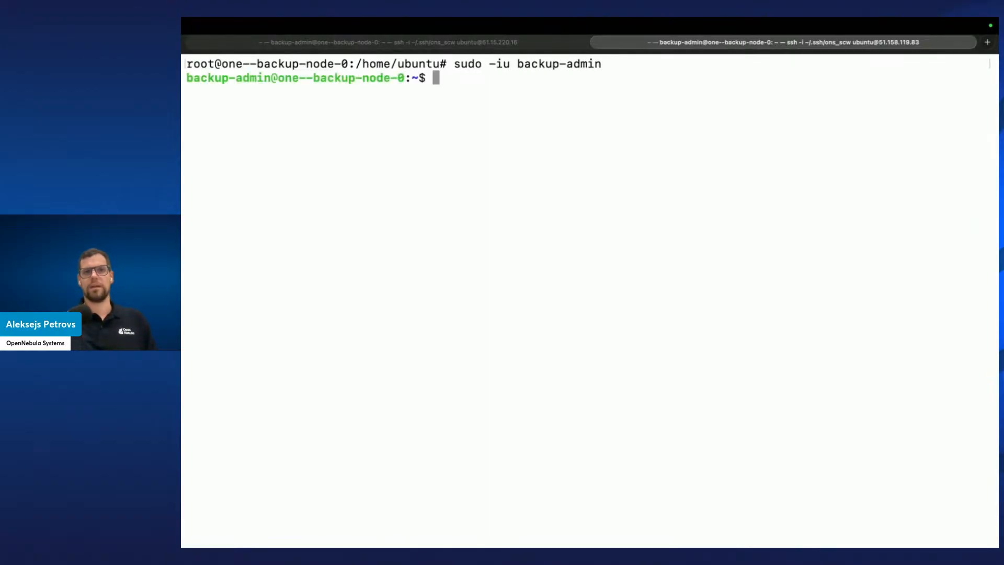
List the contents of the datastores/100/ directory on the backup node
type("ls datastores/100/")
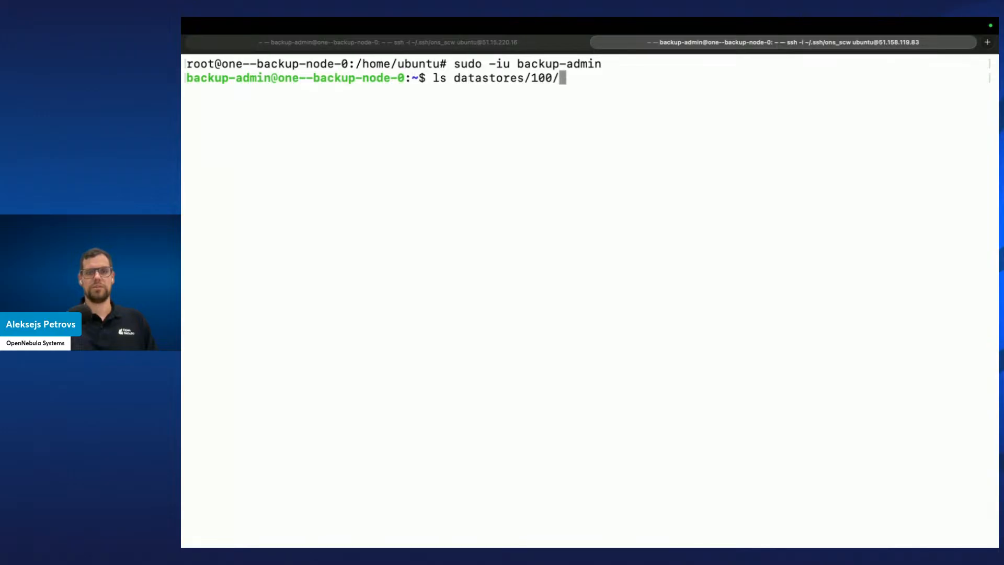
key("Return")
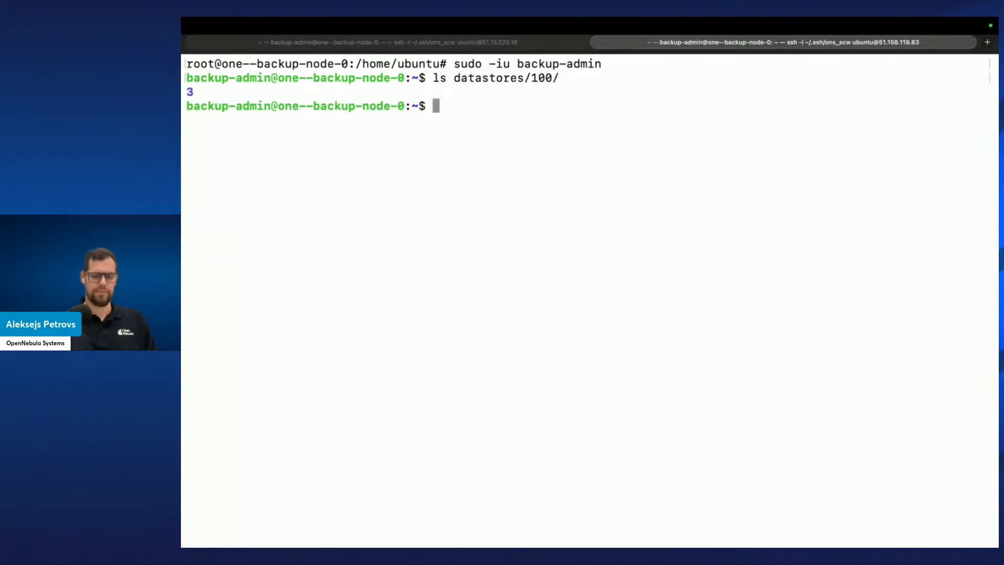
List the backup folder datastores/100/3/, checking the rsync-ds datastore ID on the Sunstone Datastores page
key("Up")
type("3/")
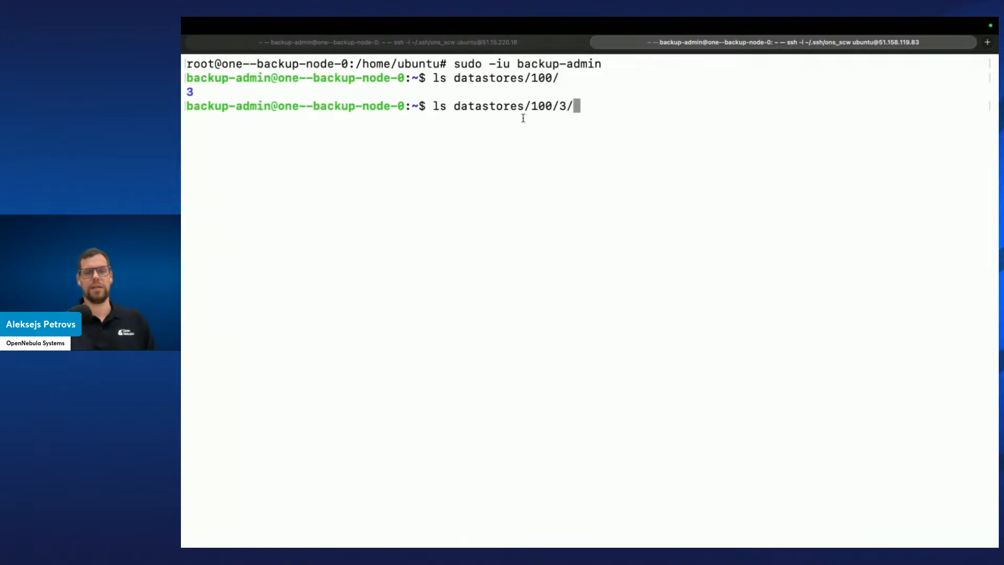
left_click_drag(532, 107, 547, 106)
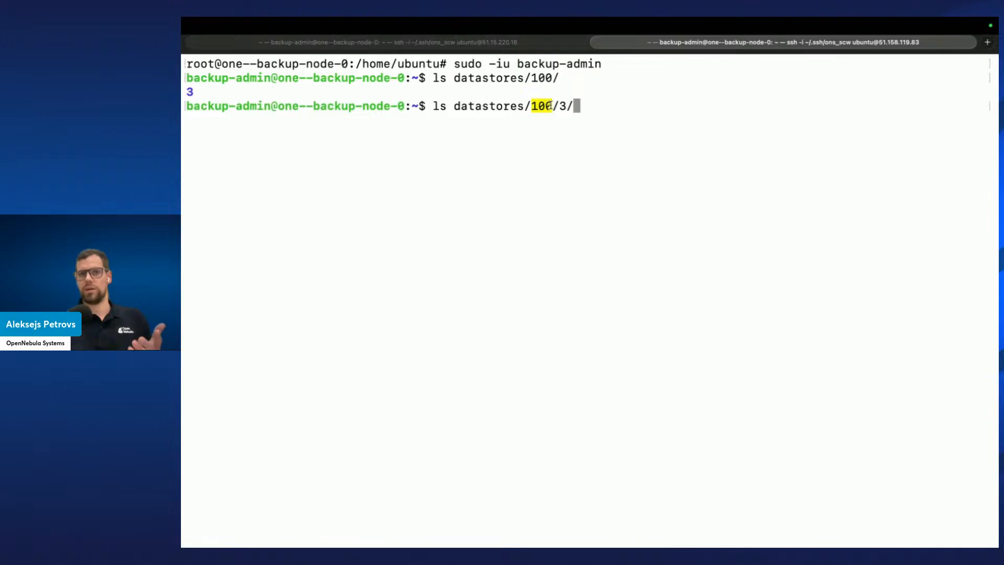
key("ctrl+Left")
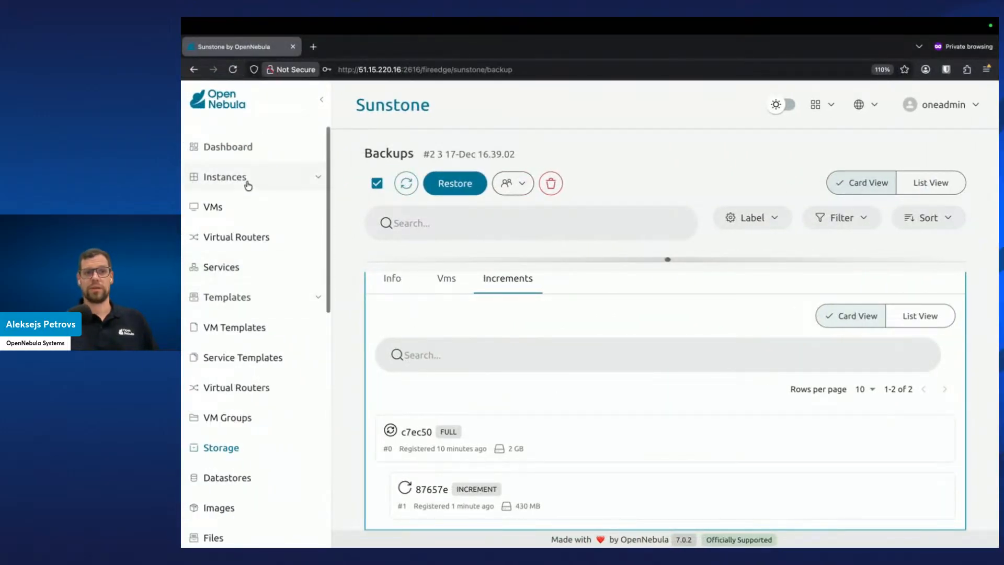
scroll(246, 325, "down", 3)
left_click(249, 385)
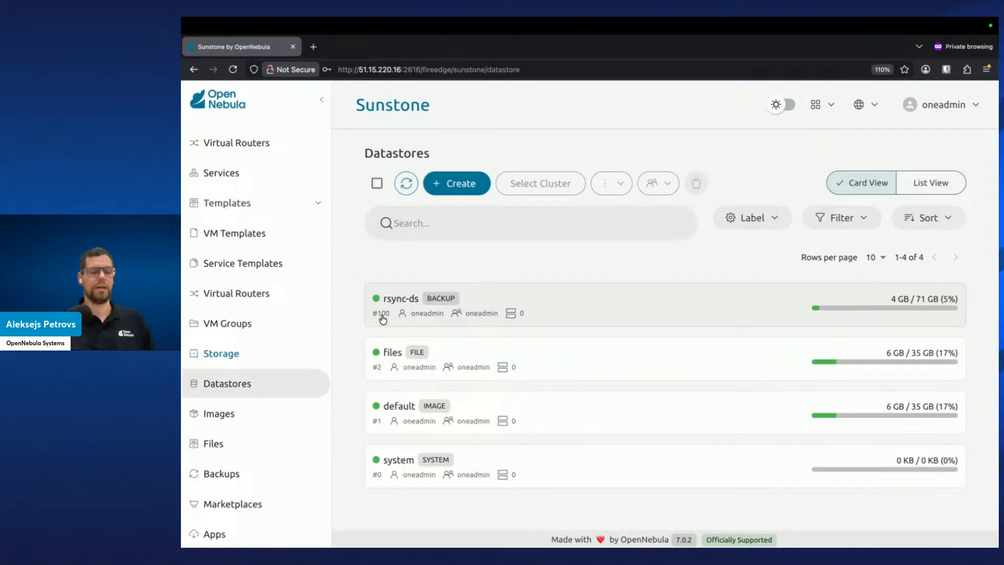
key("ctrl+Right")
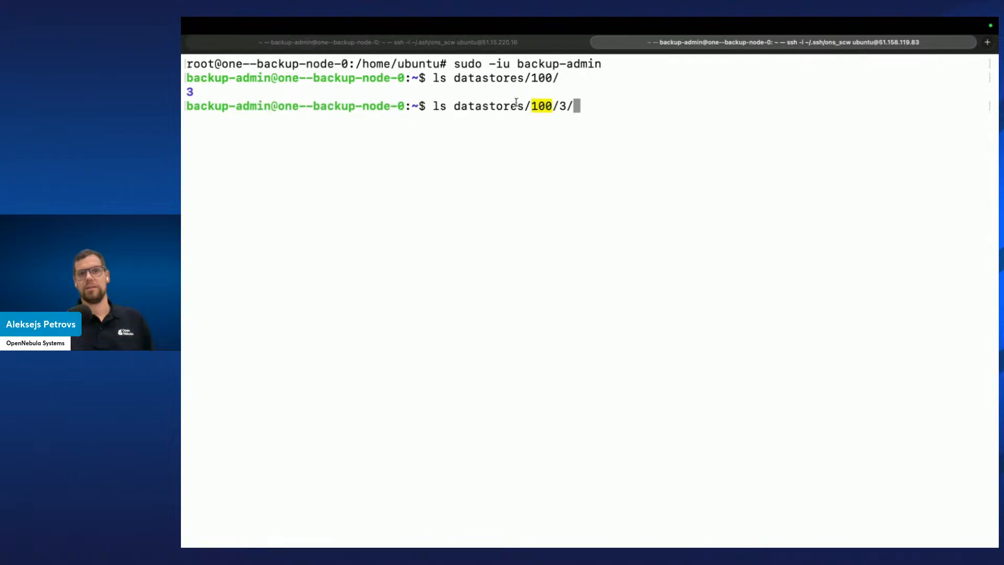
double_click(563, 106)
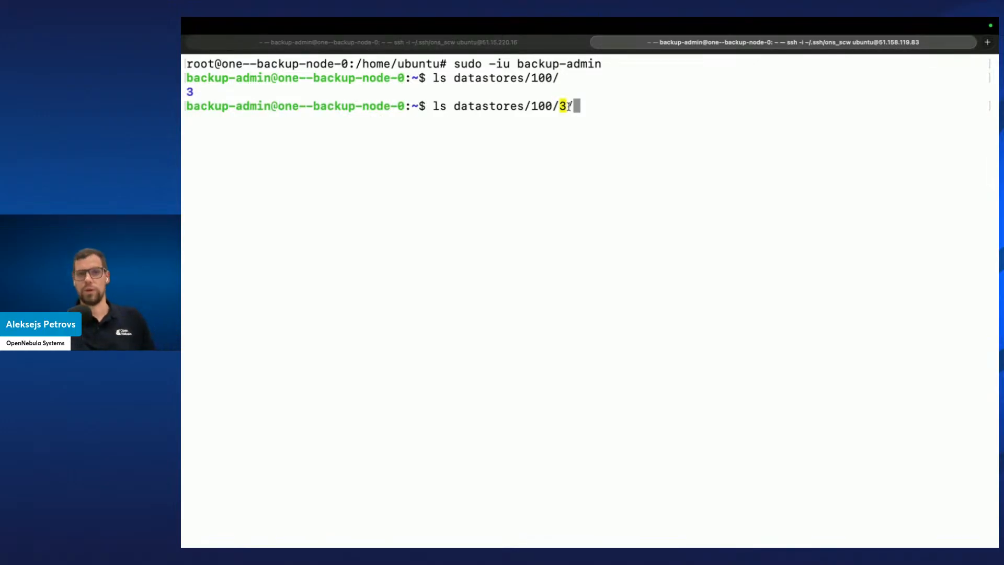
key("Return")
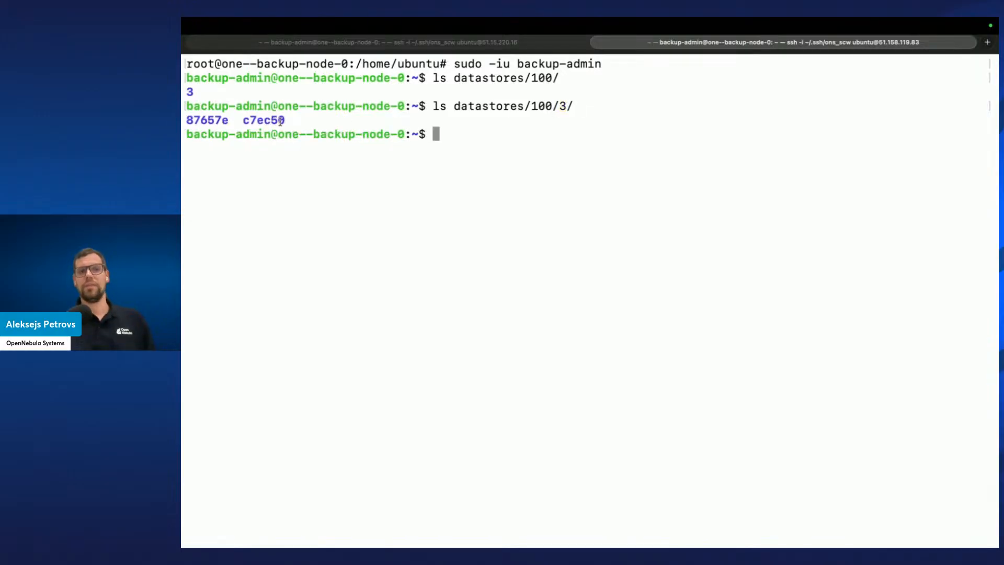
List the contents of the increment folder datastores/100/3/87657e/
left_click_drag(286, 120, 187, 120)
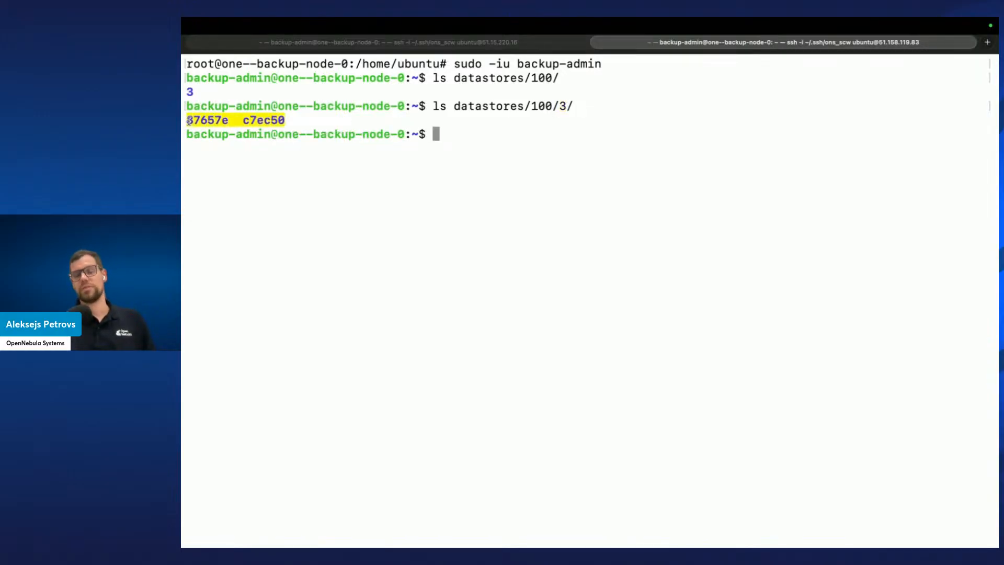
left_click(410, 193)
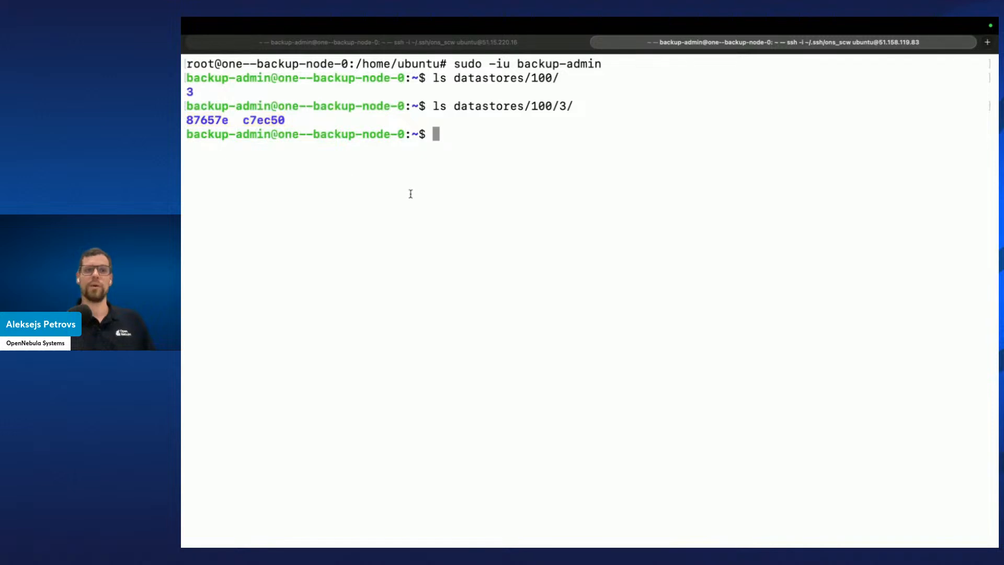
double_click(203, 121)
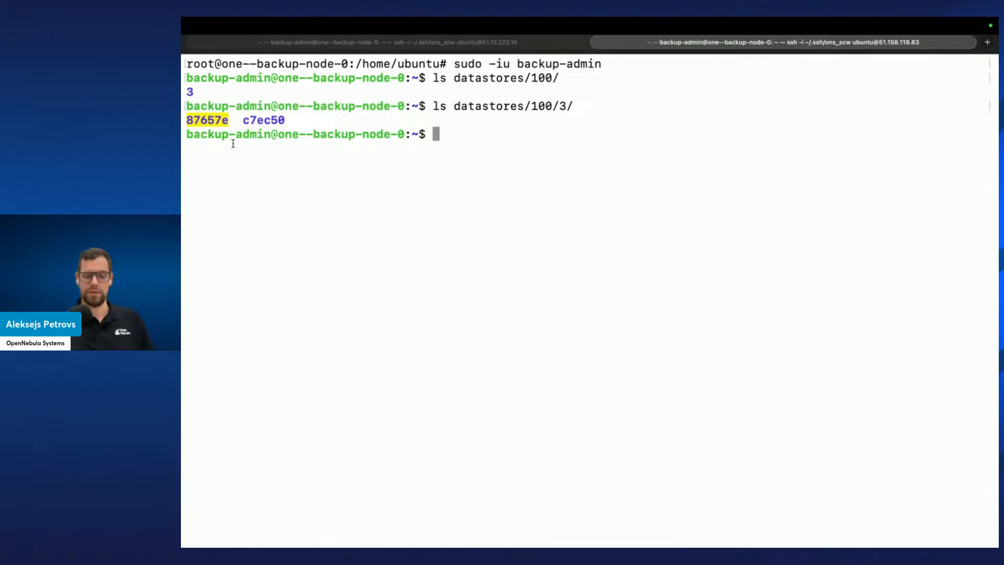
key("Up")
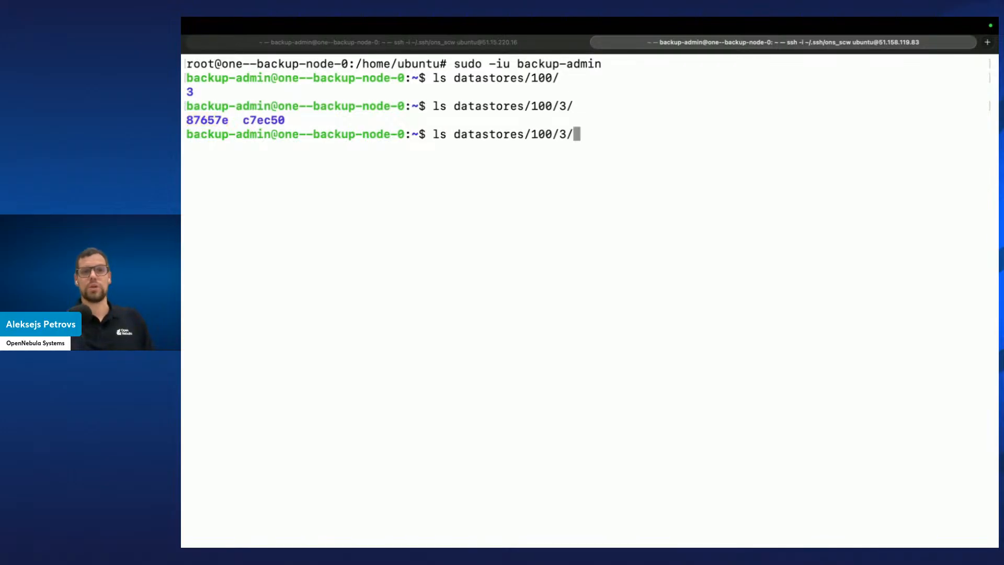
type("8")
key("Tab")
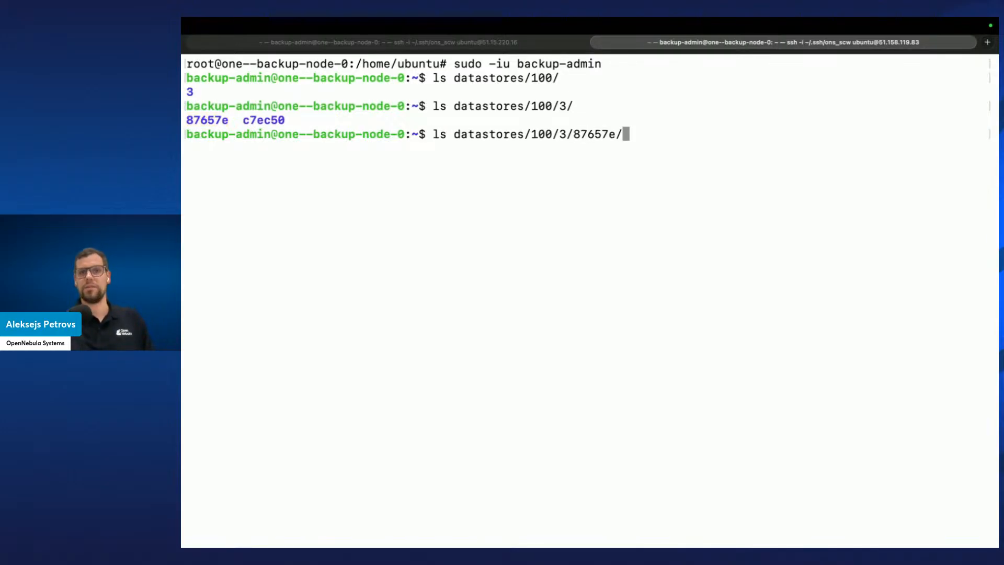
key("Return")
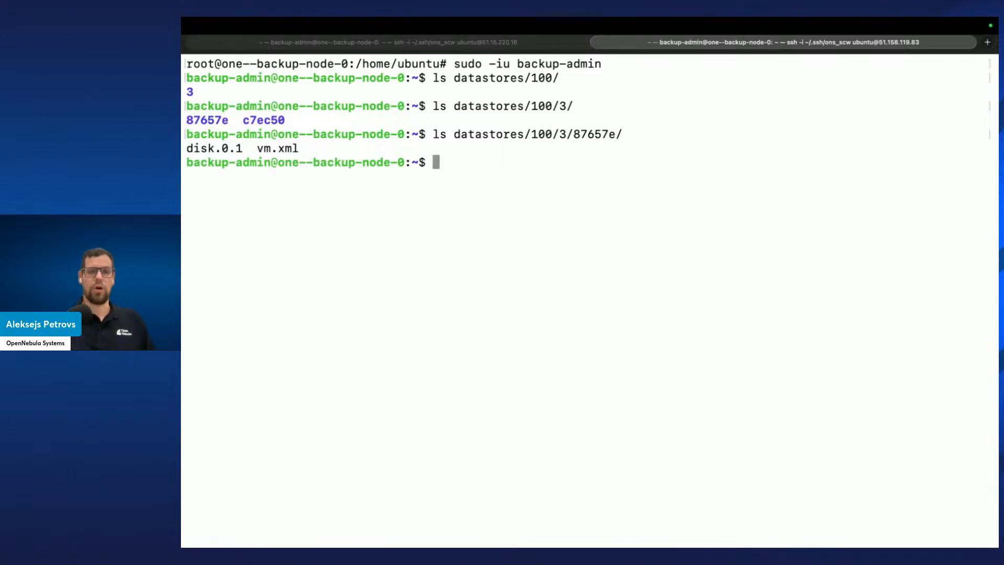
List datastores/100/3/87657e/ again with ls -lh to examine file sizes of disk.0.1 and vm.xml
key("Up")
key("alt+Left")
key("alt+Left")
key("alt+Left")
key("alt+Left")
key("alt+Left")
key("Right")
key("Right")
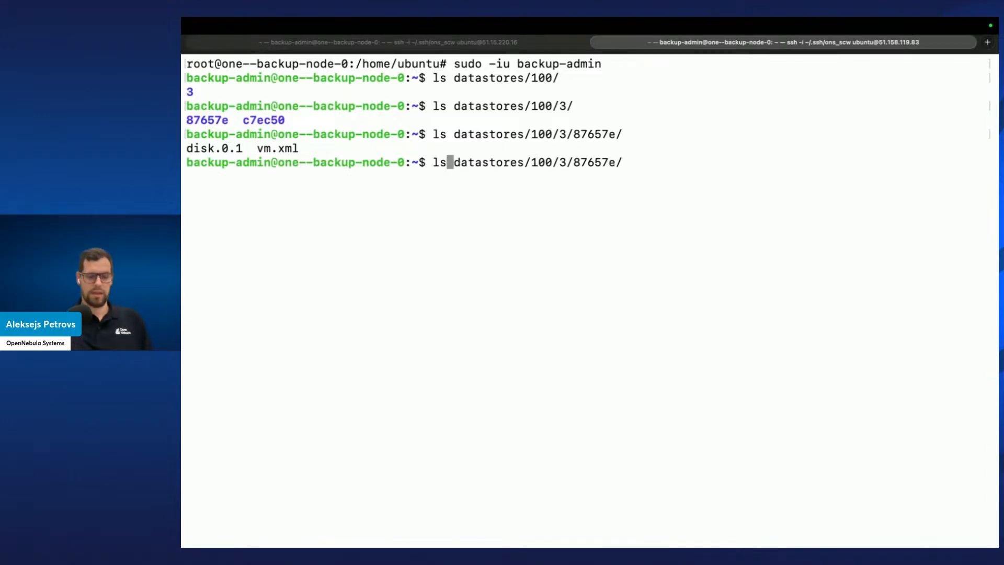
type("-lh")
key("Return")
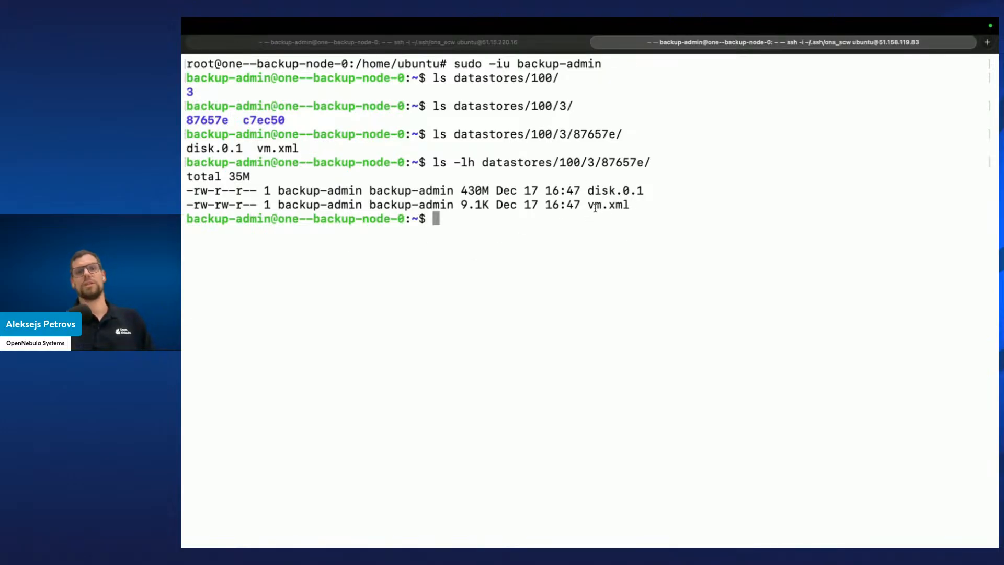
left_click_drag(589, 209, 635, 208)
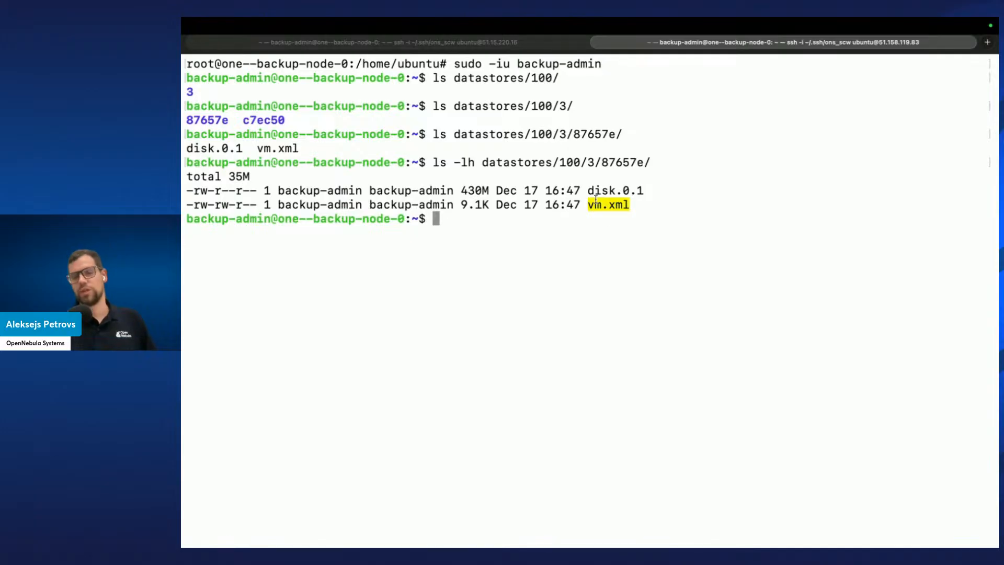
left_click(622, 227)
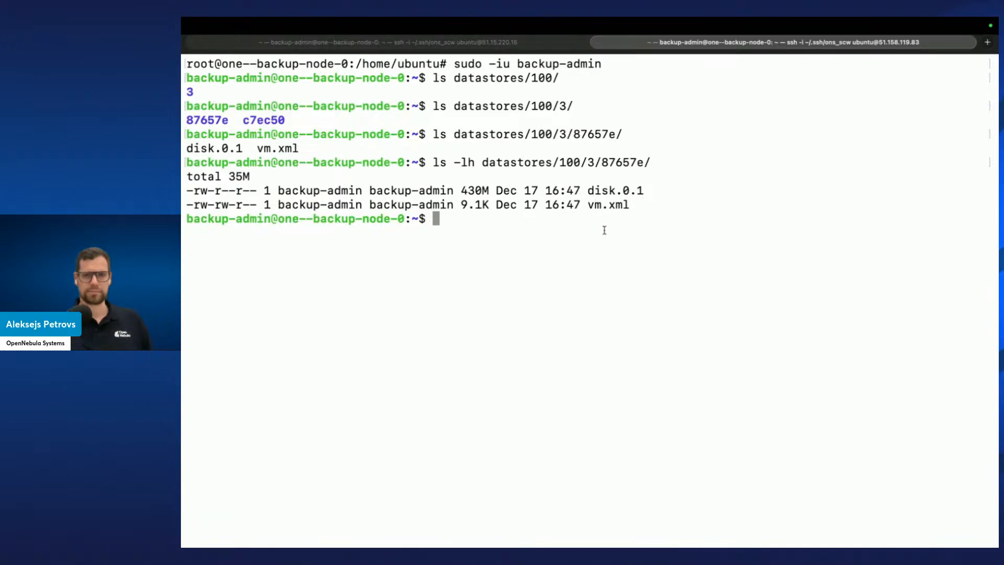
Power off vm-1 from its VM state options on the Sunstone VMs page and accept
key("ctrl+Left")
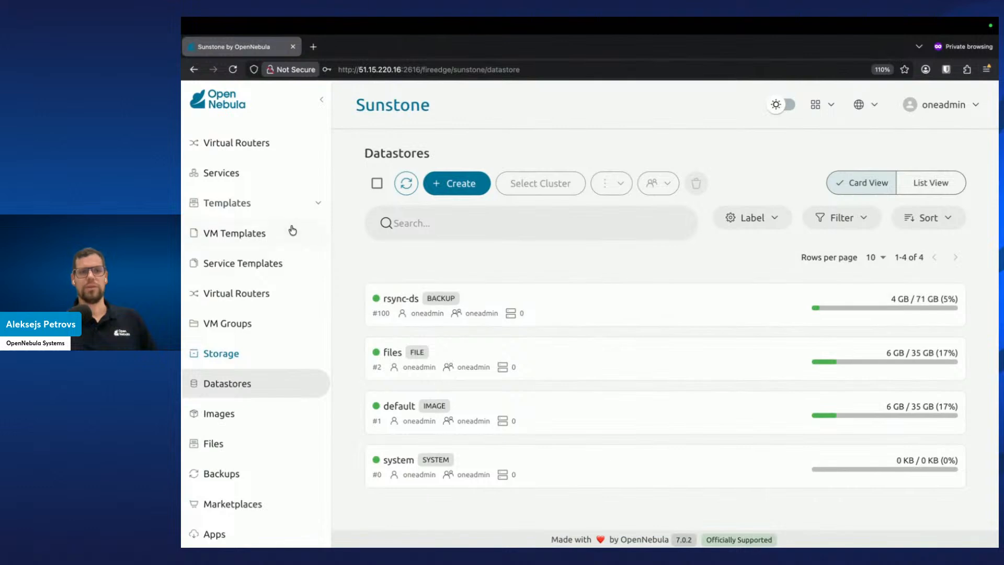
left_click(292, 231)
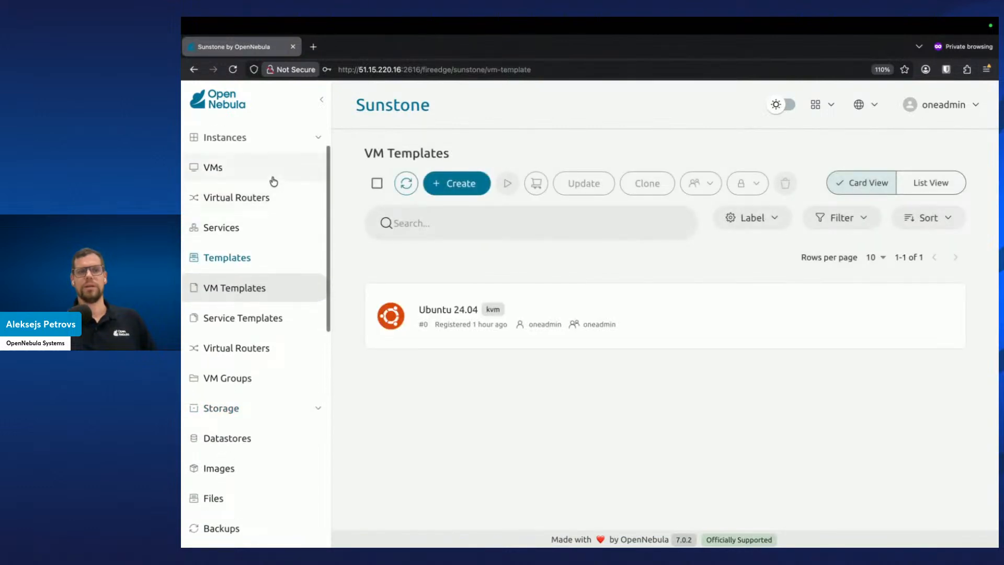
left_click(274, 181)
left_click(547, 403)
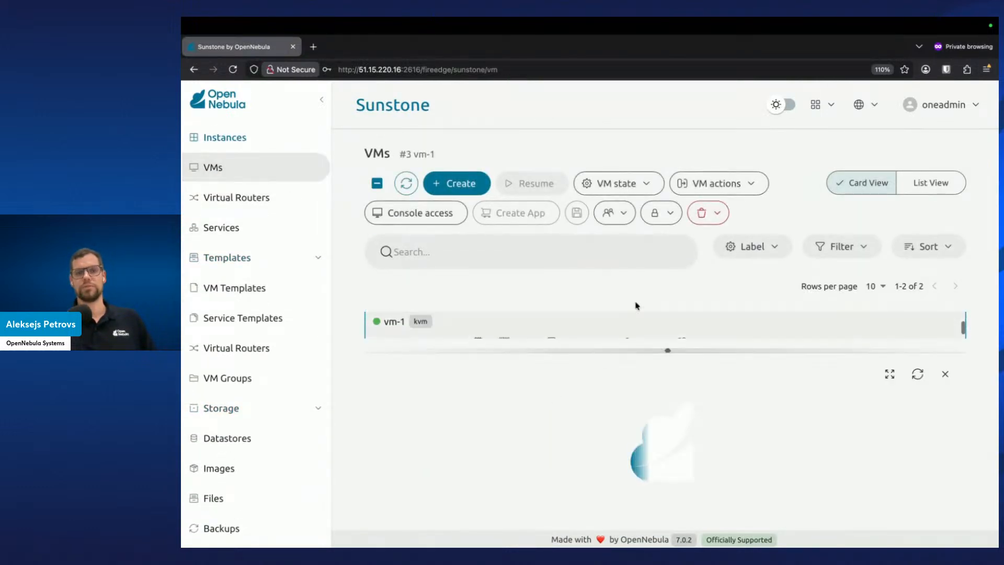
left_click(640, 189)
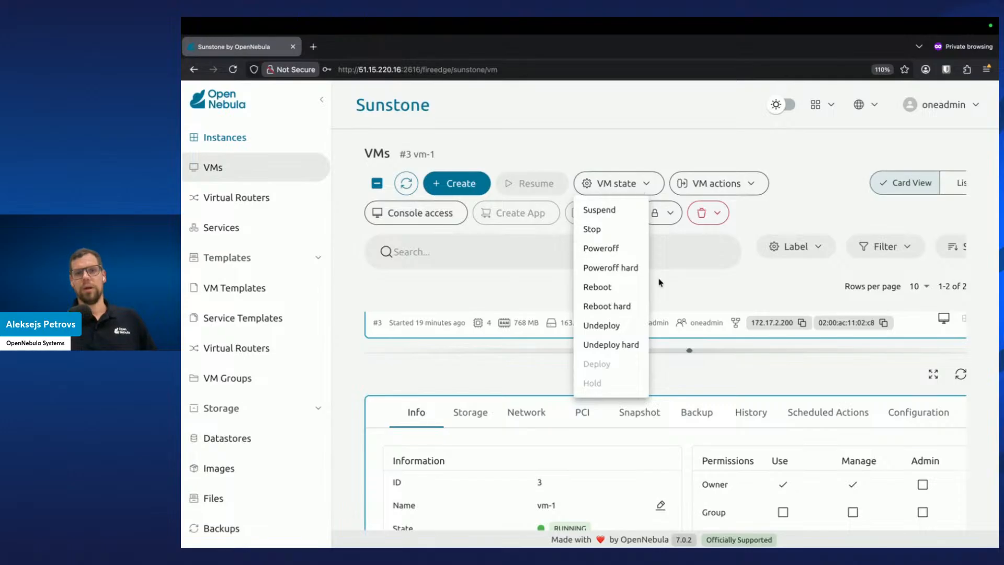
left_click(744, 186)
left_click(747, 186)
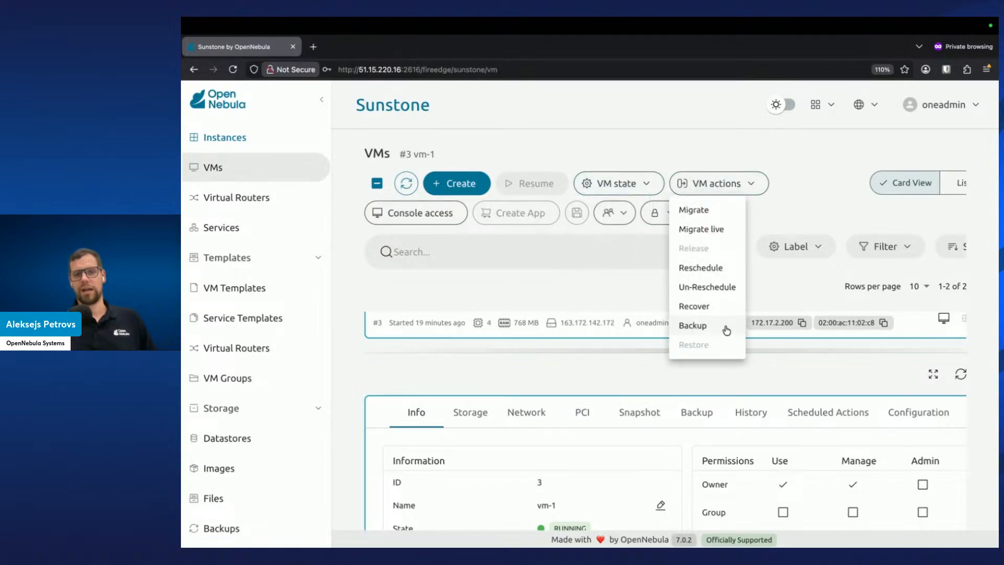
left_click(579, 237)
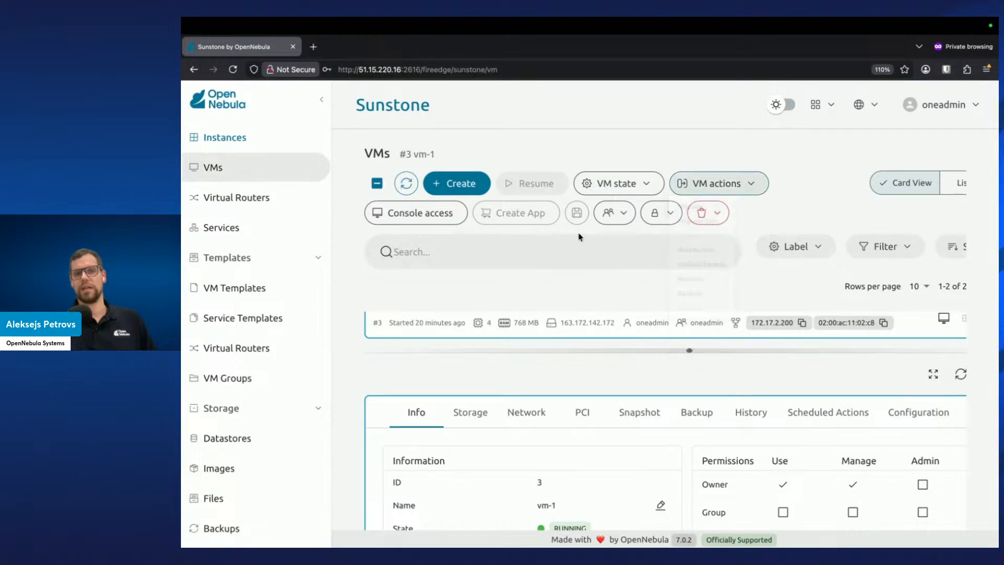
left_click(620, 190)
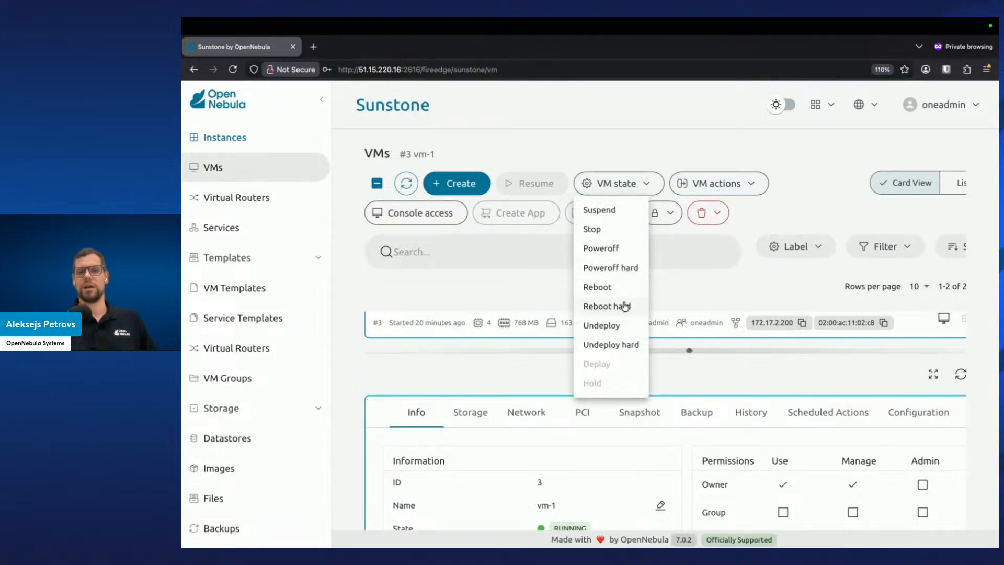
left_click(619, 253)
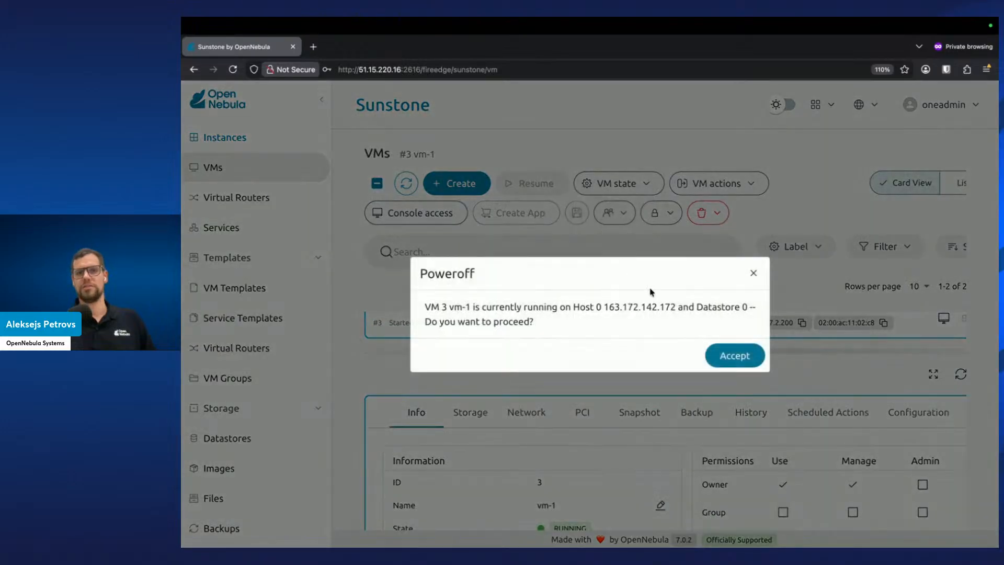
left_click(745, 358)
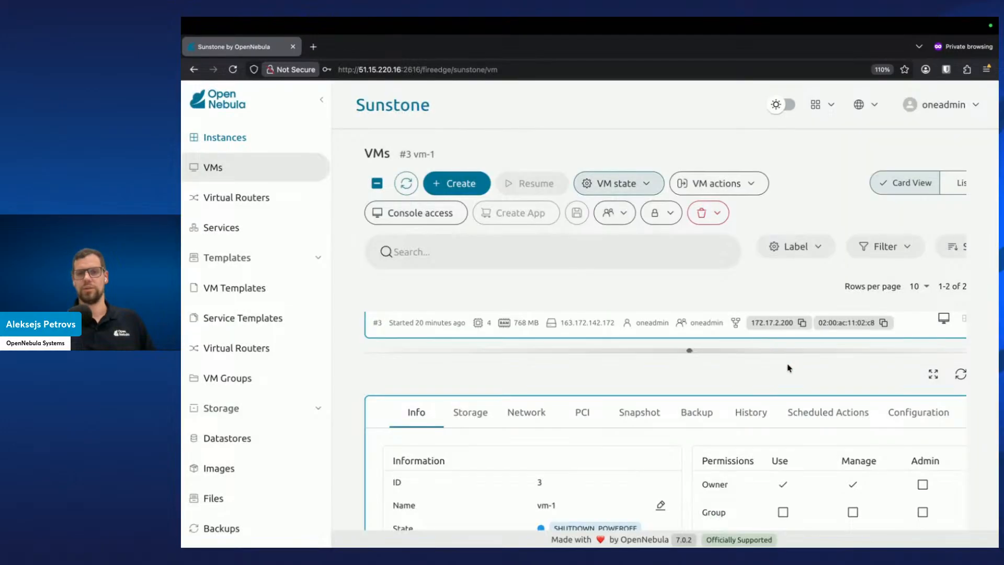
Refresh vm-1's details and reopen vm-1 from the VM list to view its updated state
left_click(934, 373)
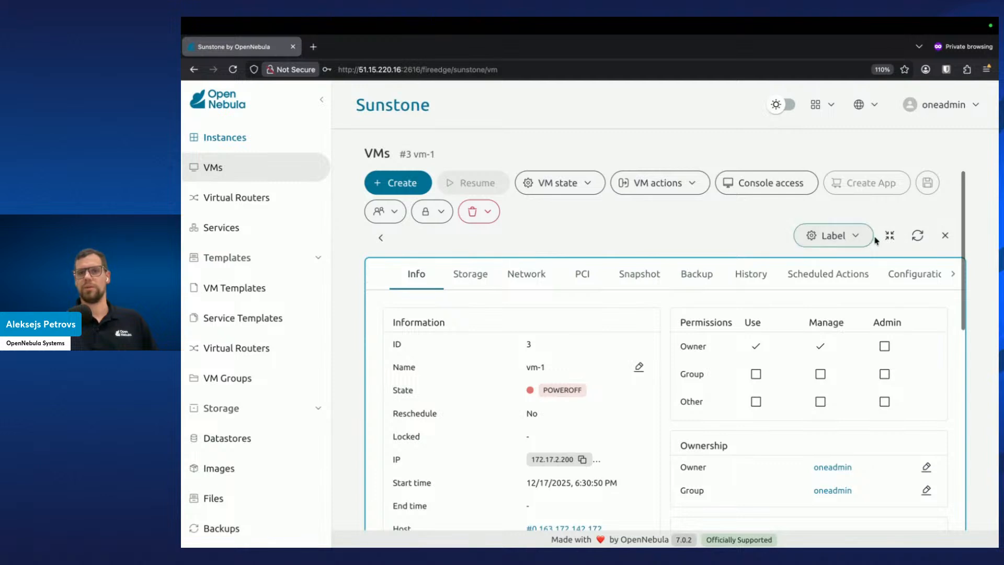
left_click(917, 235)
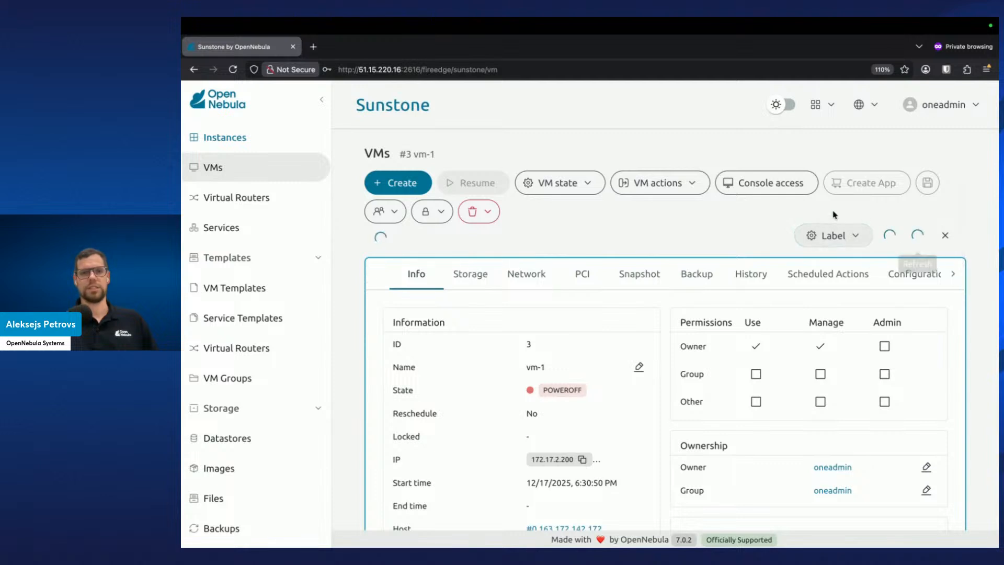
left_click(691, 182)
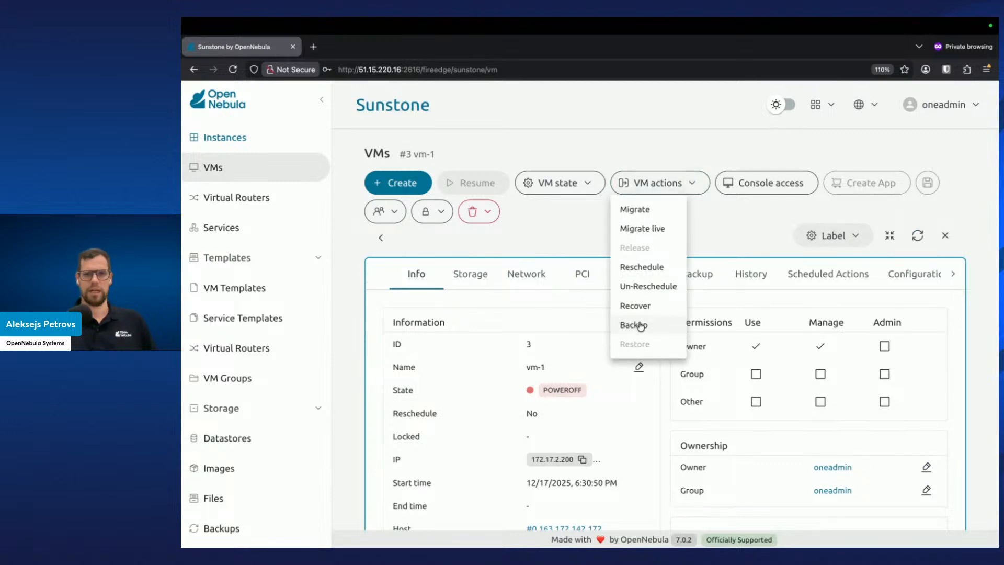
left_click(944, 237)
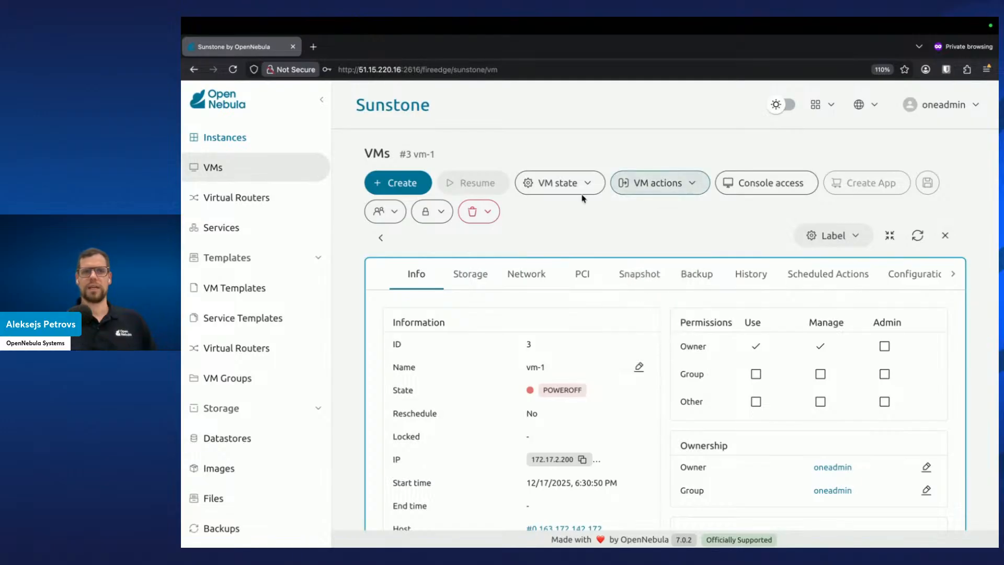
left_click(381, 238)
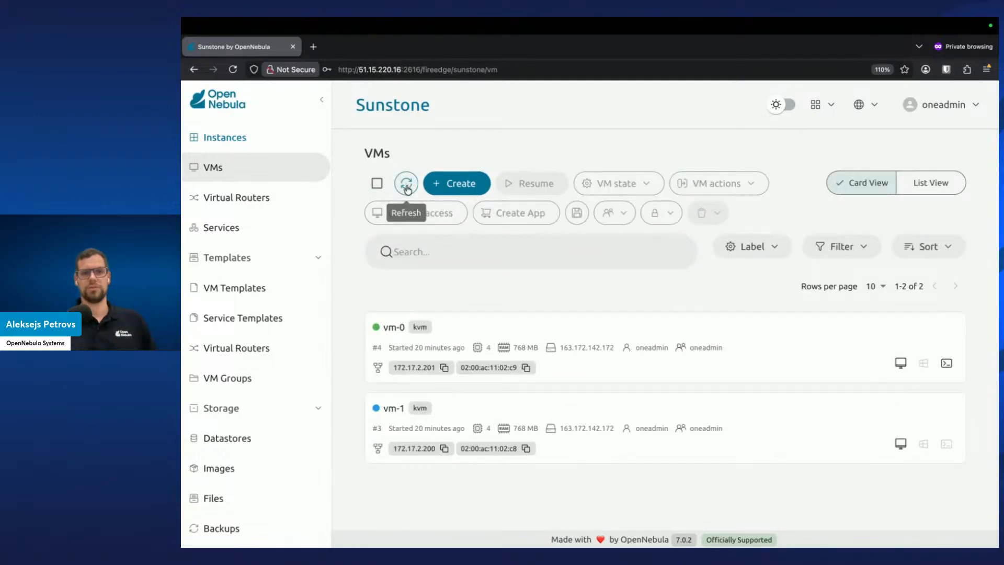
left_click(543, 415)
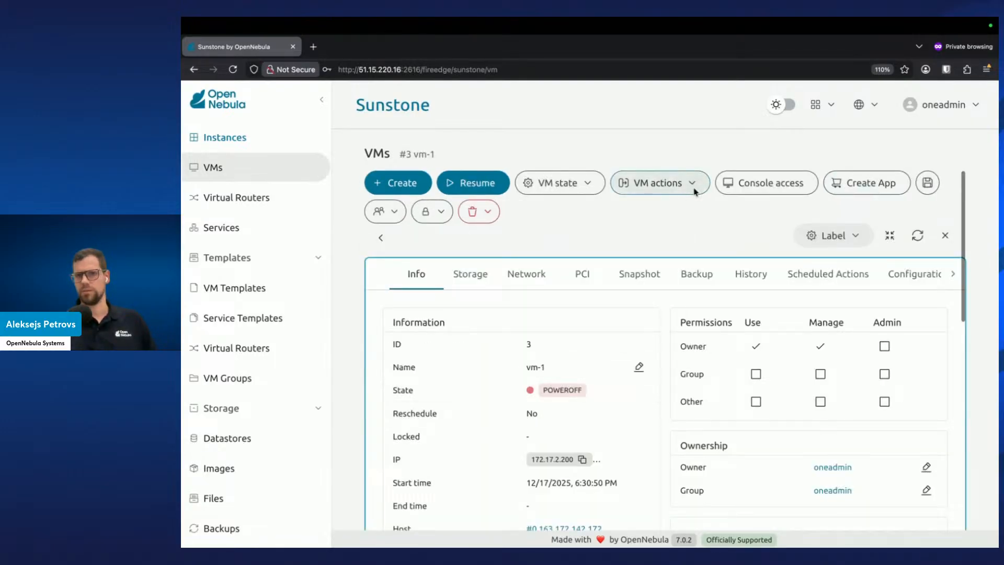
Open Restore VM for vm-1 with backup 3 17-Dec 16.39.02, inspect the Increment ID options, and close the dialog
left_click(692, 186)
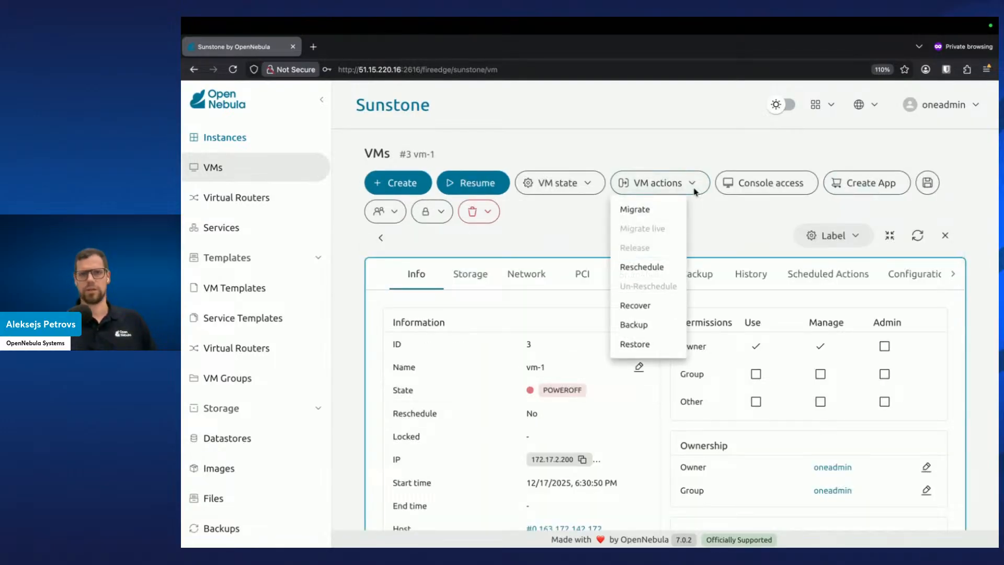
left_click(643, 344)
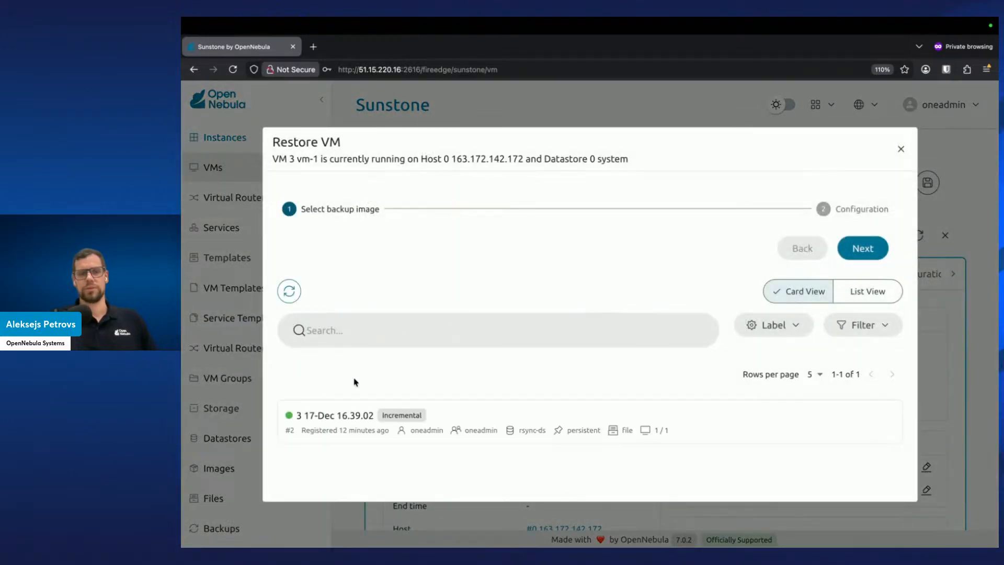
left_click(444, 423)
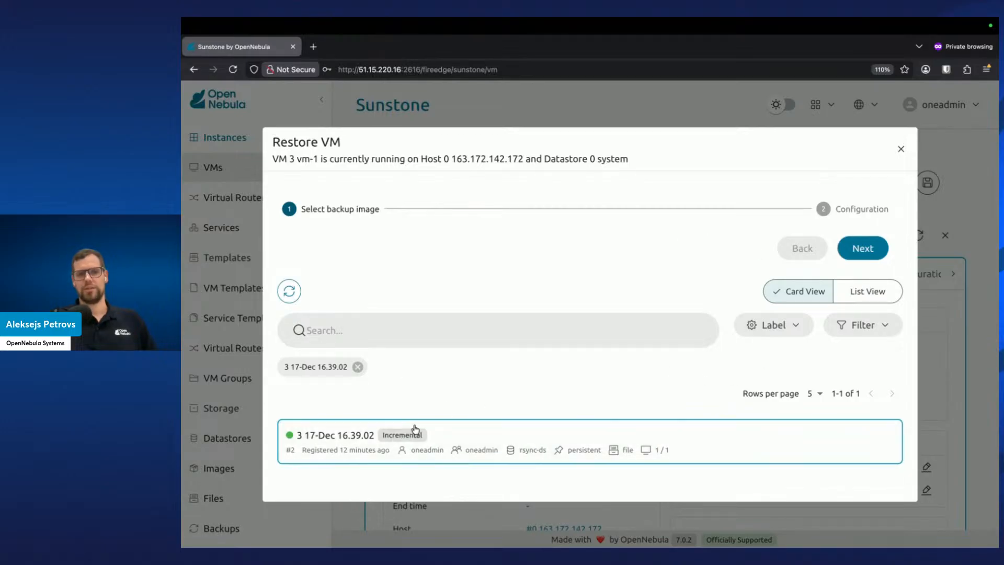
left_click(865, 254)
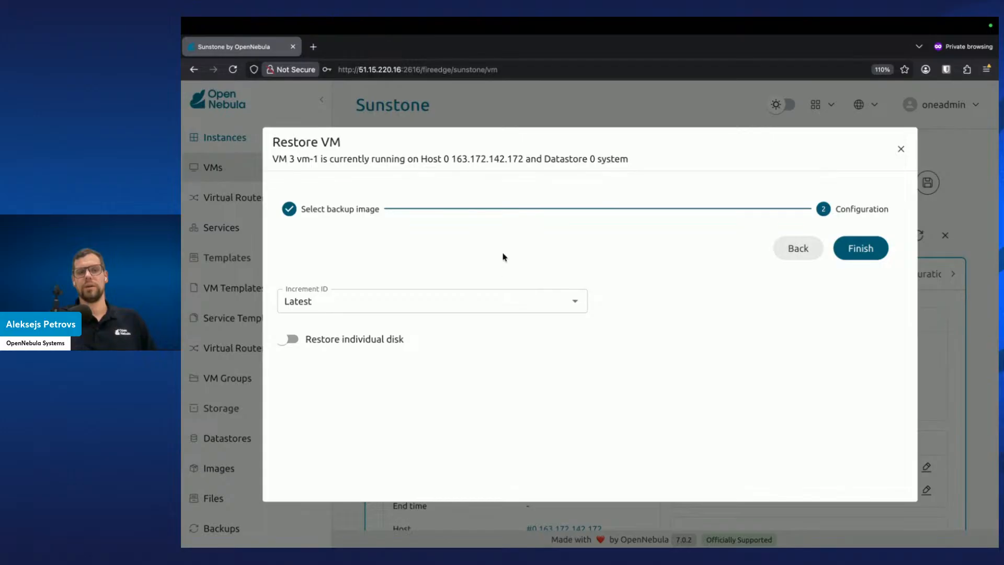
left_click(575, 301)
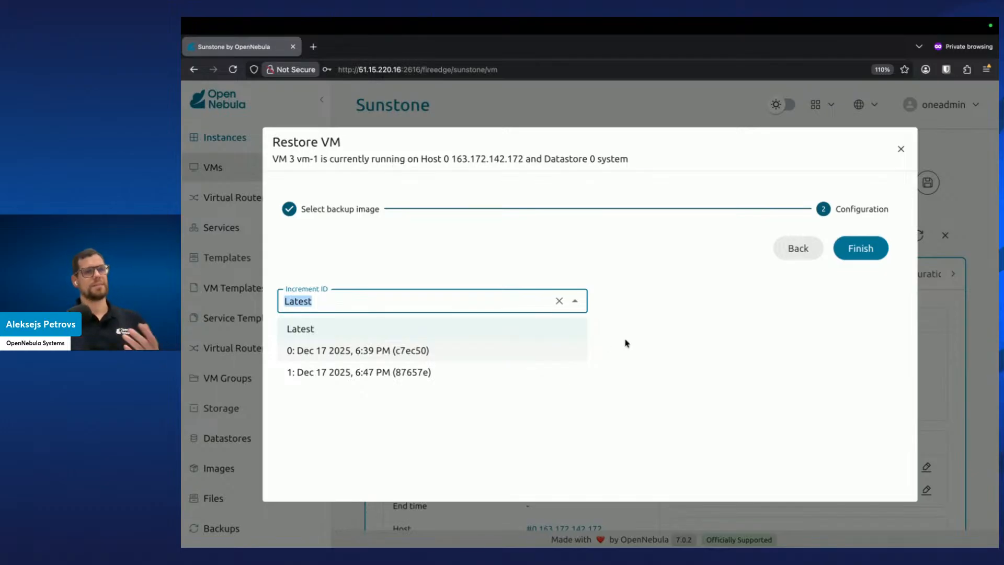
left_click(669, 343)
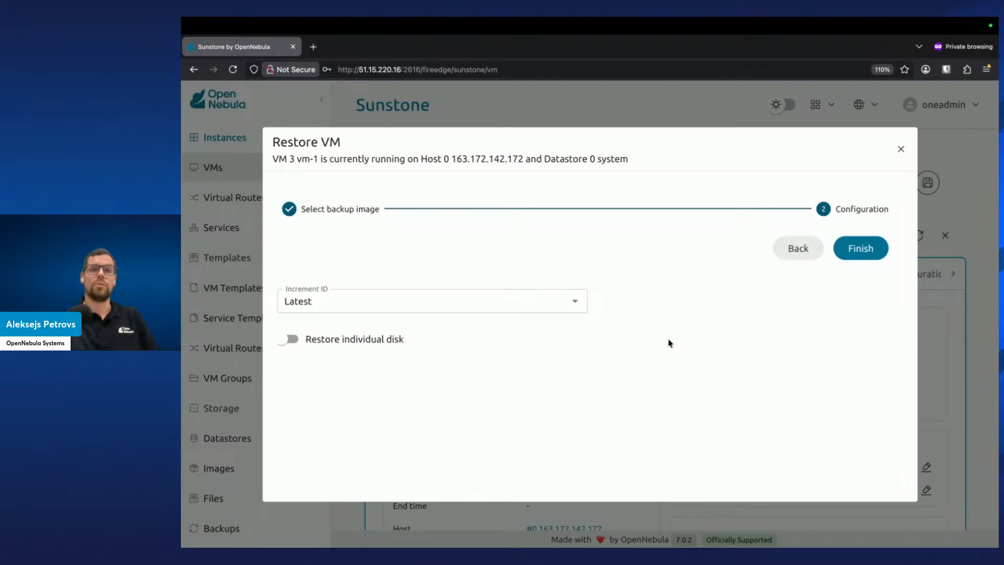
left_click(901, 149)
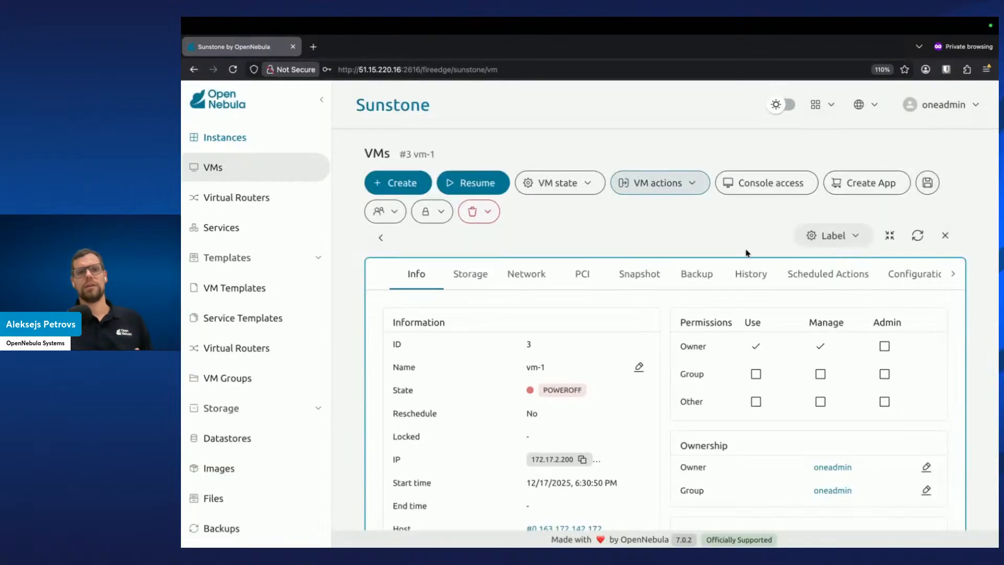
Restore backup 3 17-Dec 16.39.02 from the Backups page into the default image datastore
scroll(219, 476, "down", 4)
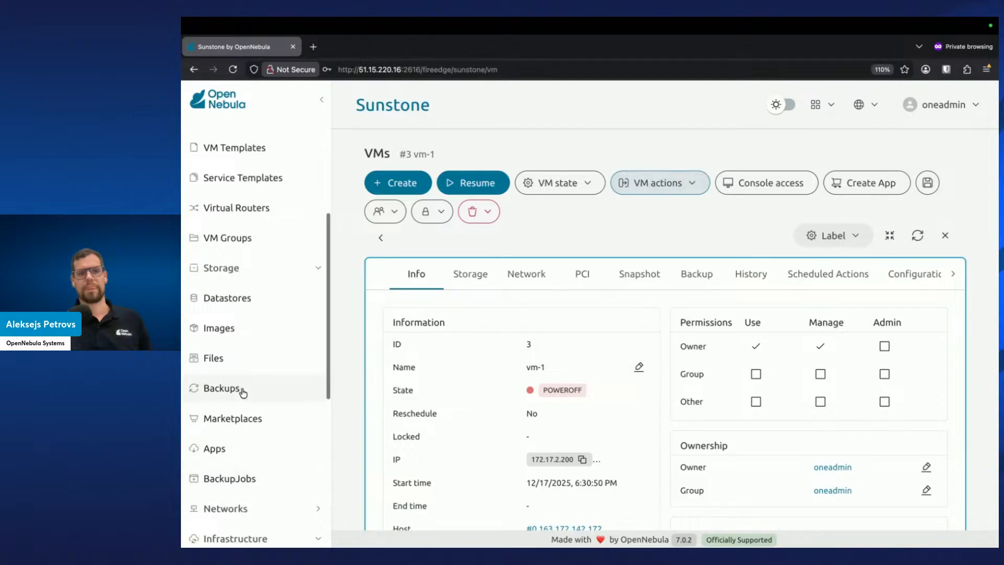
left_click(242, 390)
scroll(242, 393, "down", 1)
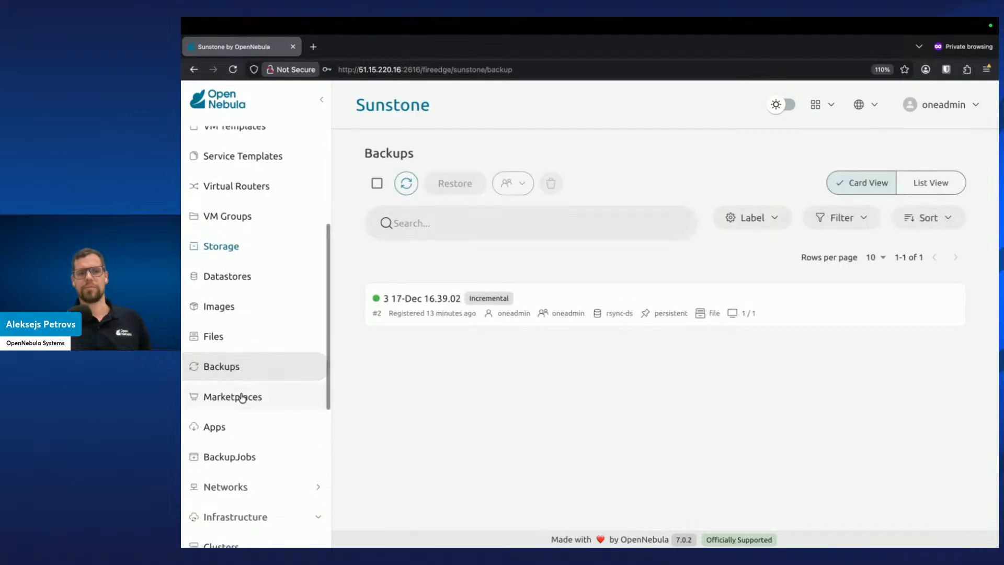
left_click(451, 301)
left_click(454, 191)
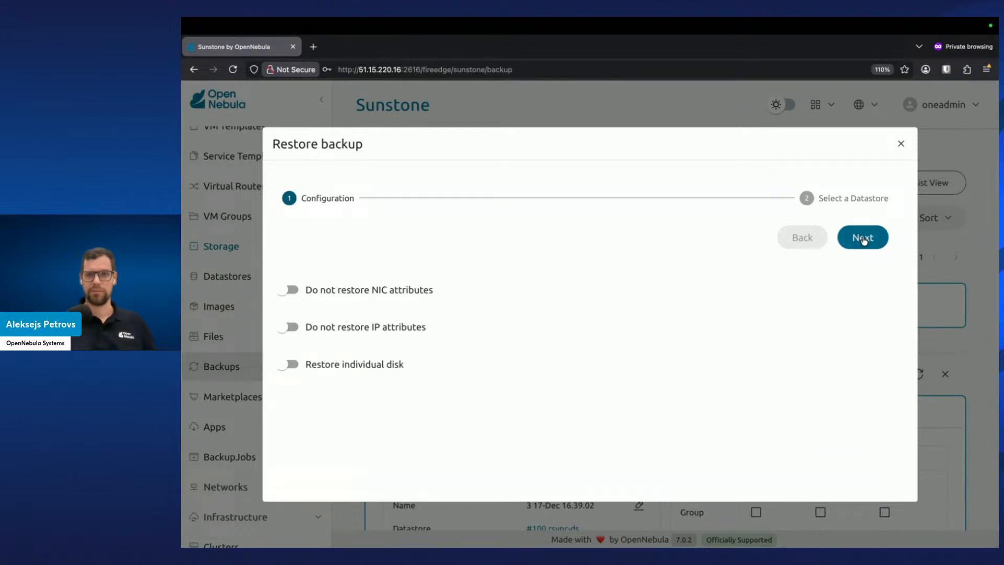
left_click(899, 144)
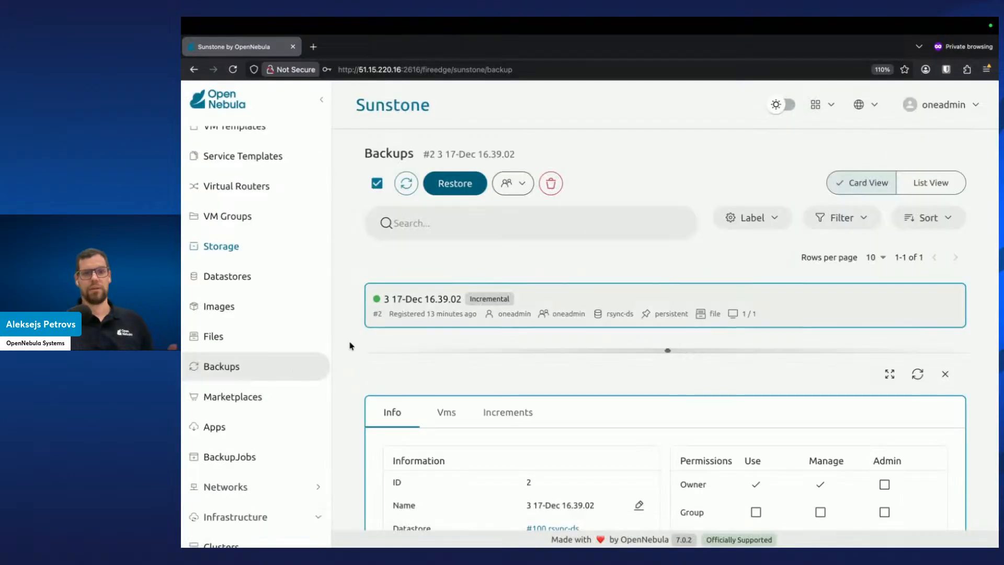
left_click(478, 192)
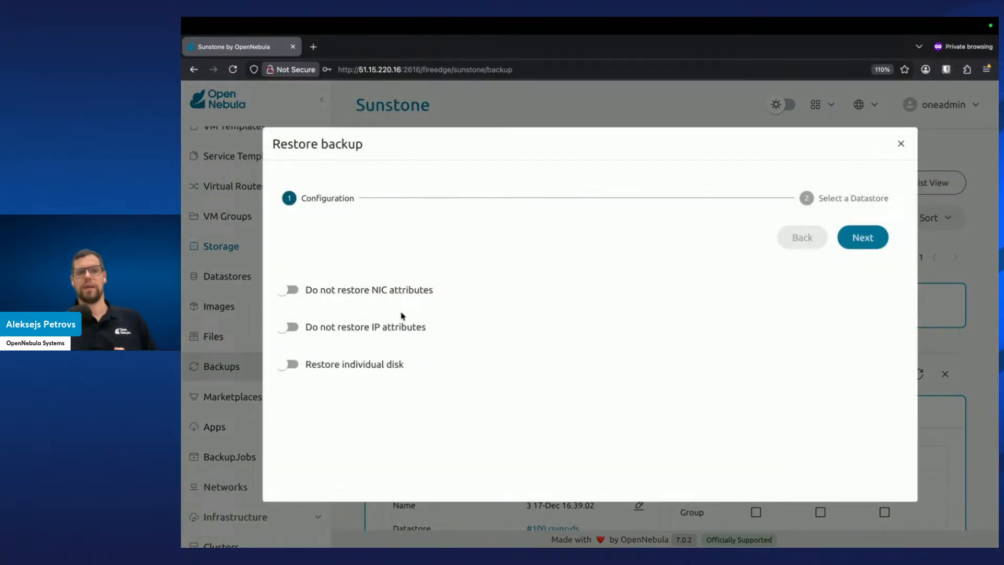
left_click(848, 238)
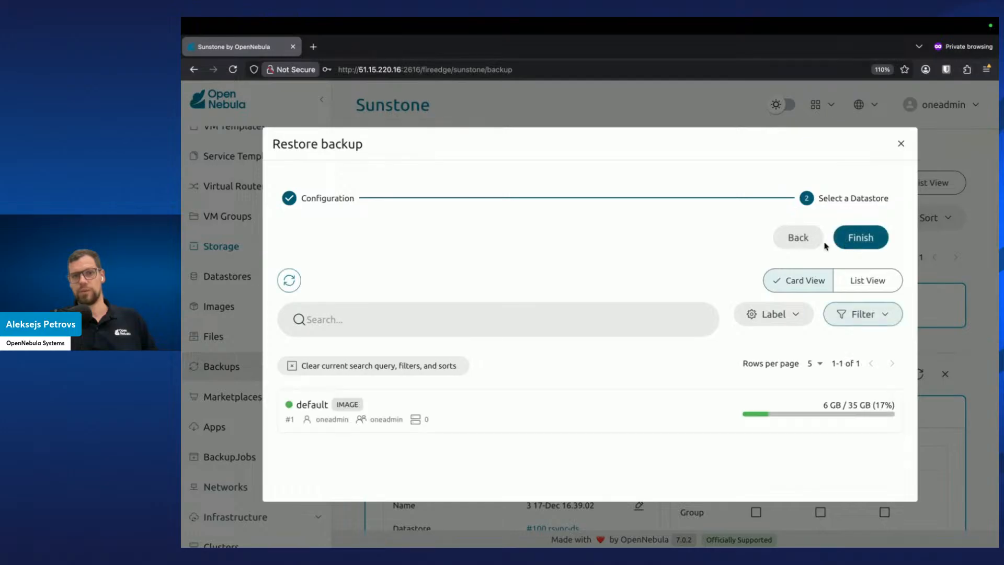
left_click(527, 407)
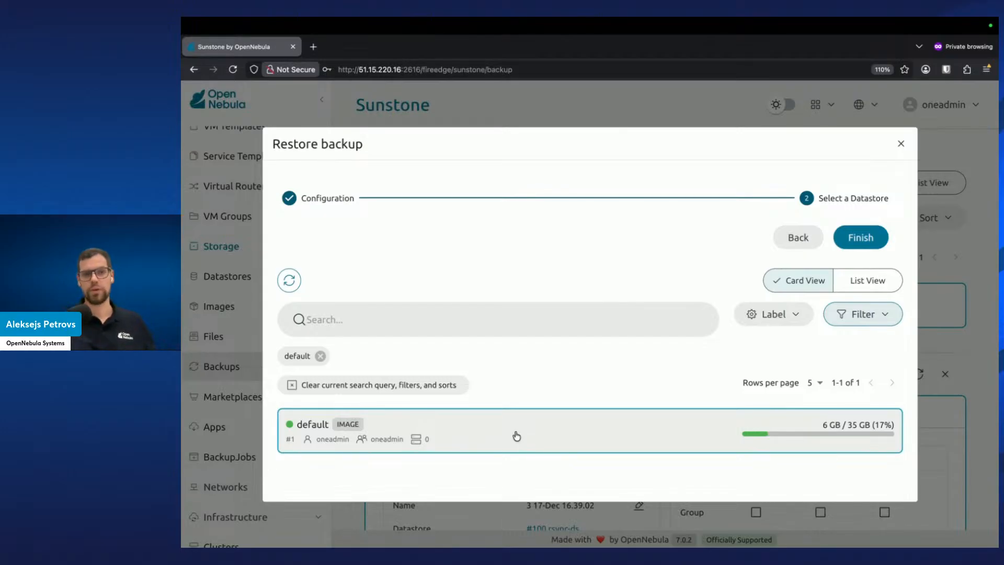
left_click(858, 242)
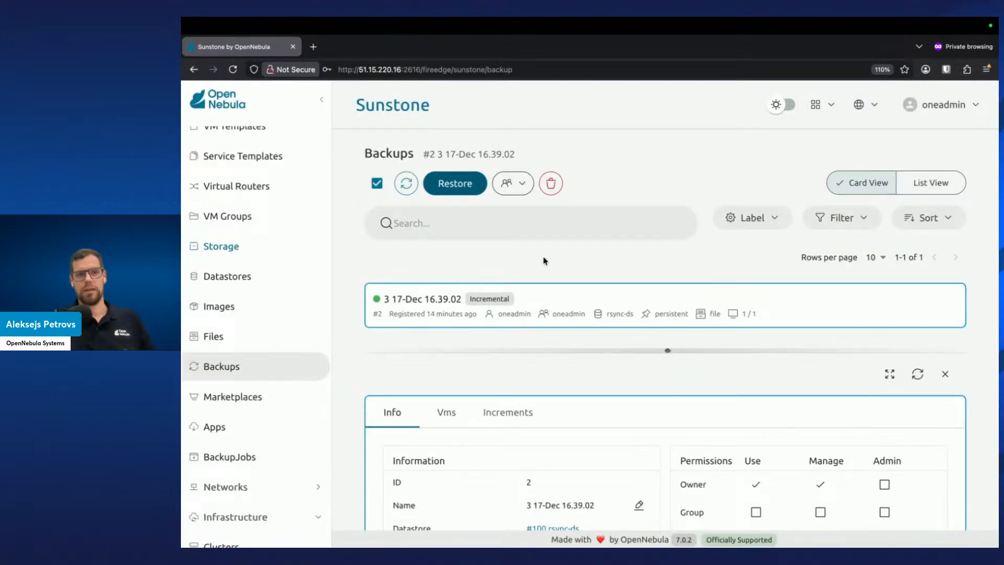
Open the Images list to check the restored disk image
scroll(262, 352, "up", 2)
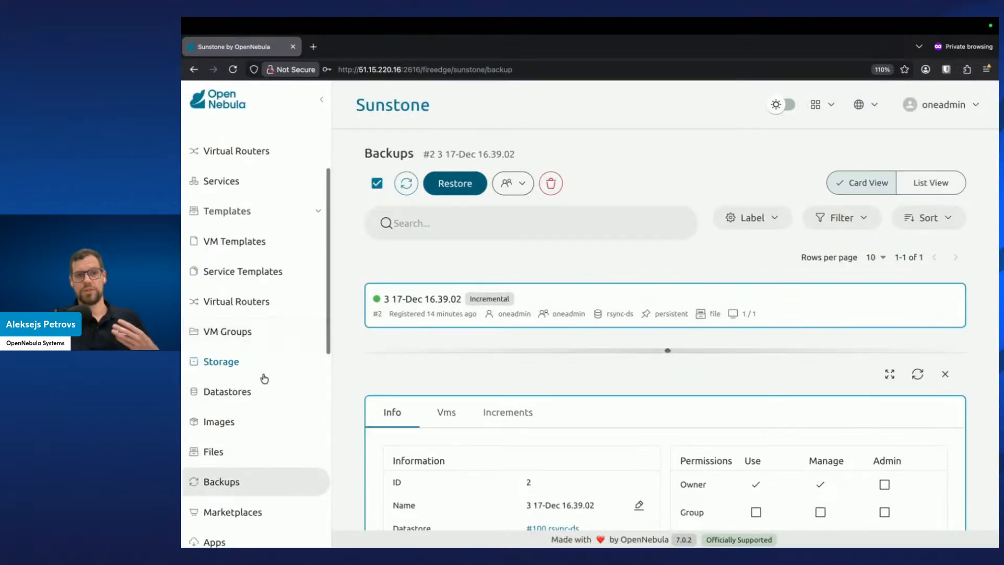
left_click(251, 427)
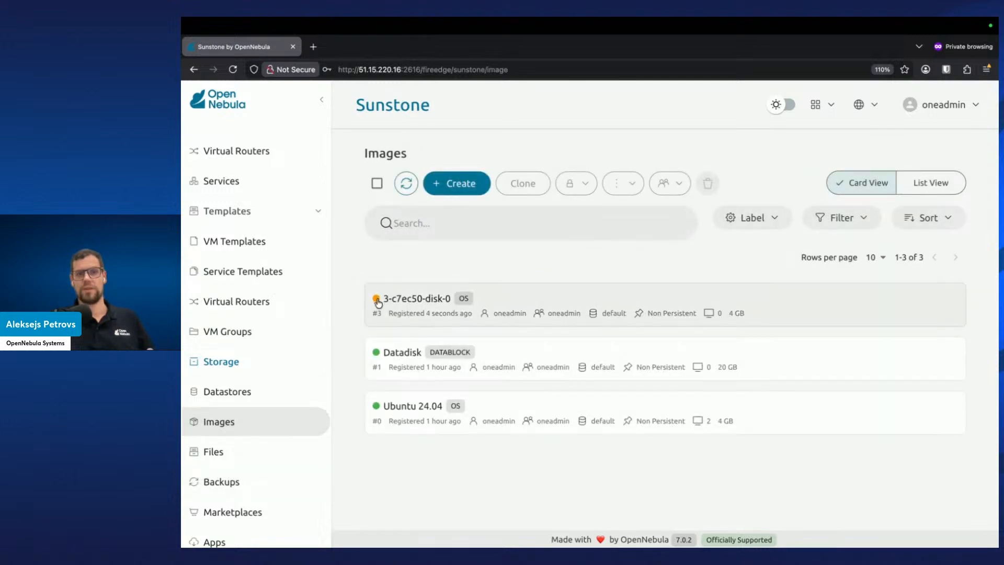
mouse_move(376, 301)
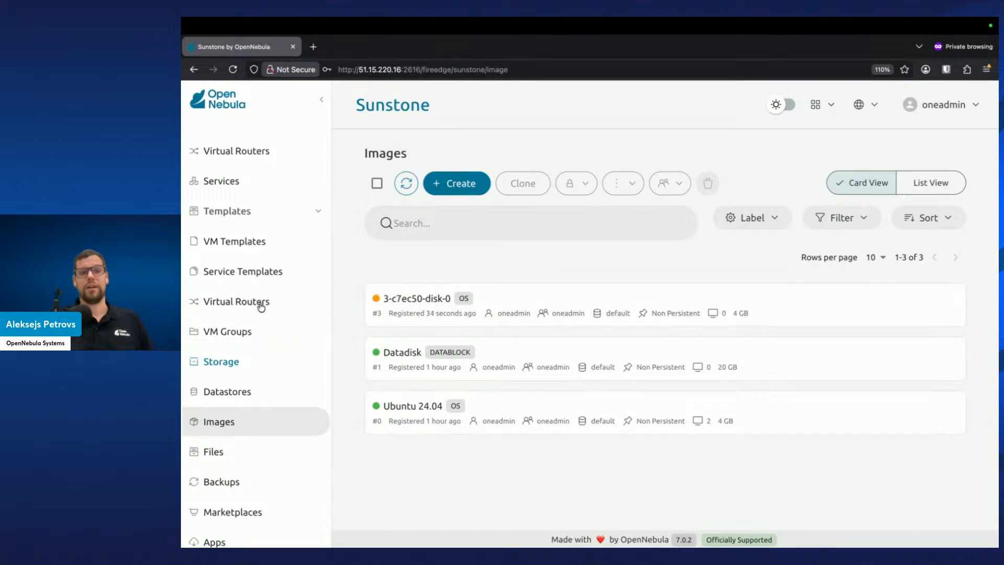
Inspect the restored 3-c7ec50 VM template's network settings in the Update wizard and leave without saving
left_click(266, 243)
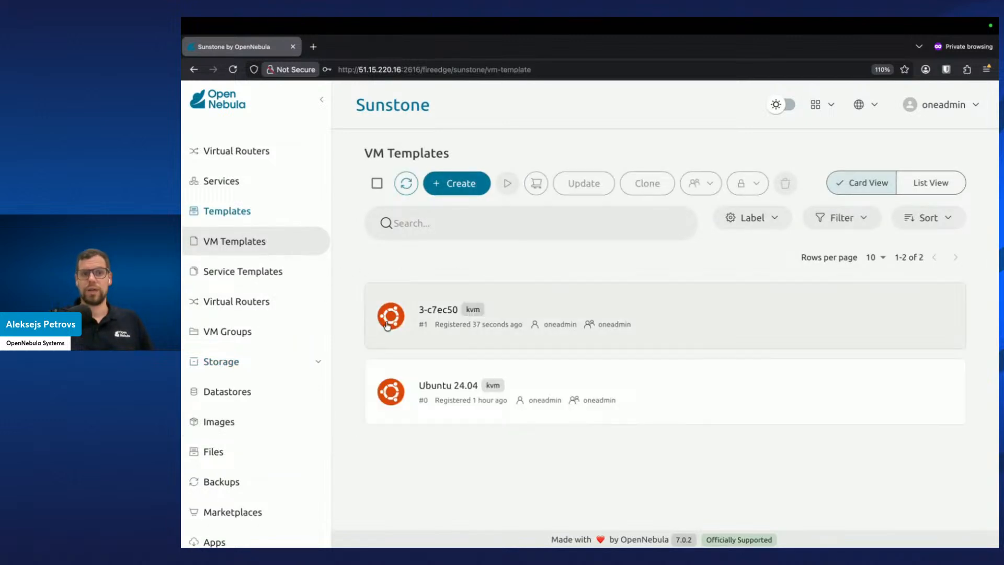
left_click(473, 299)
left_click(584, 183)
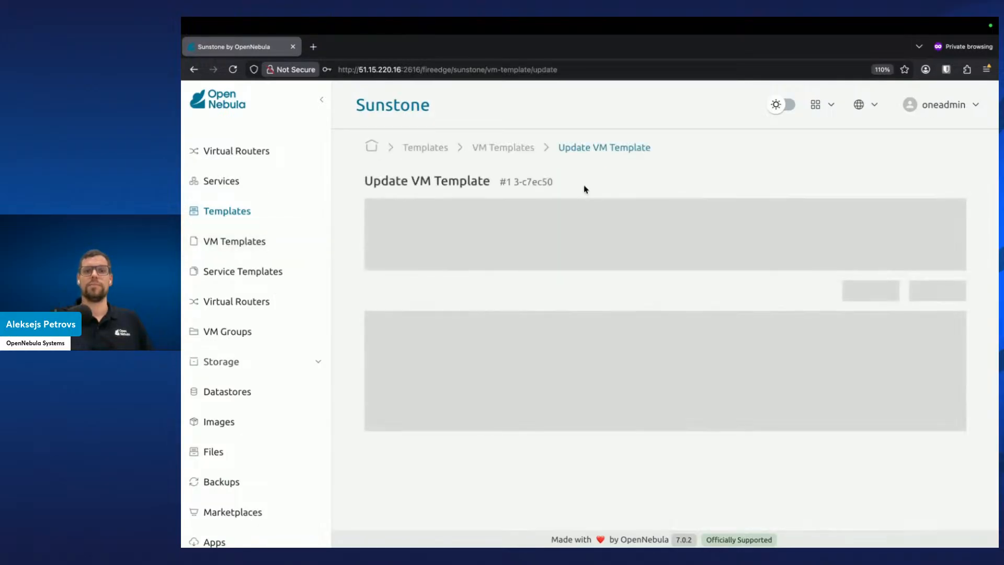
left_click(942, 268)
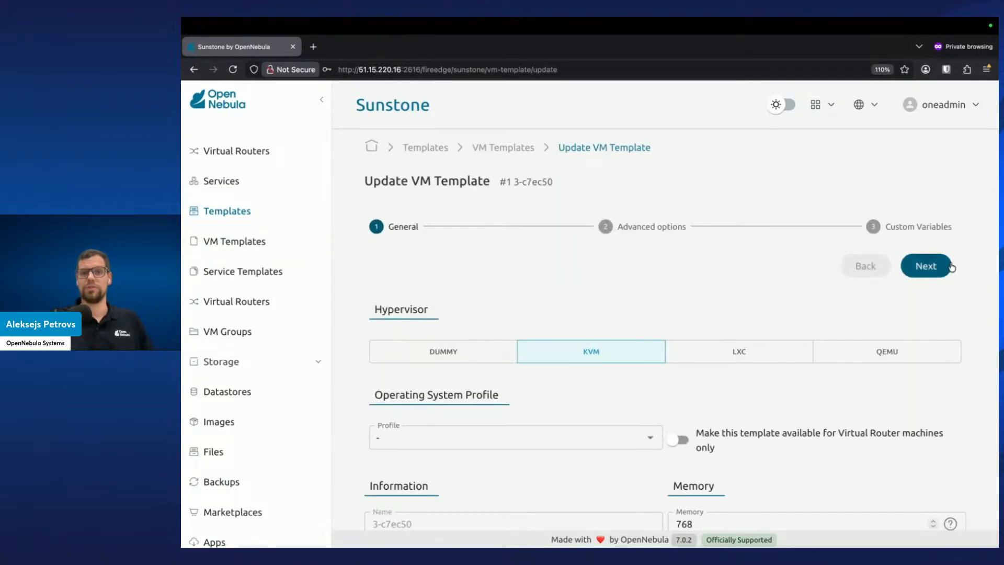
left_click(510, 323)
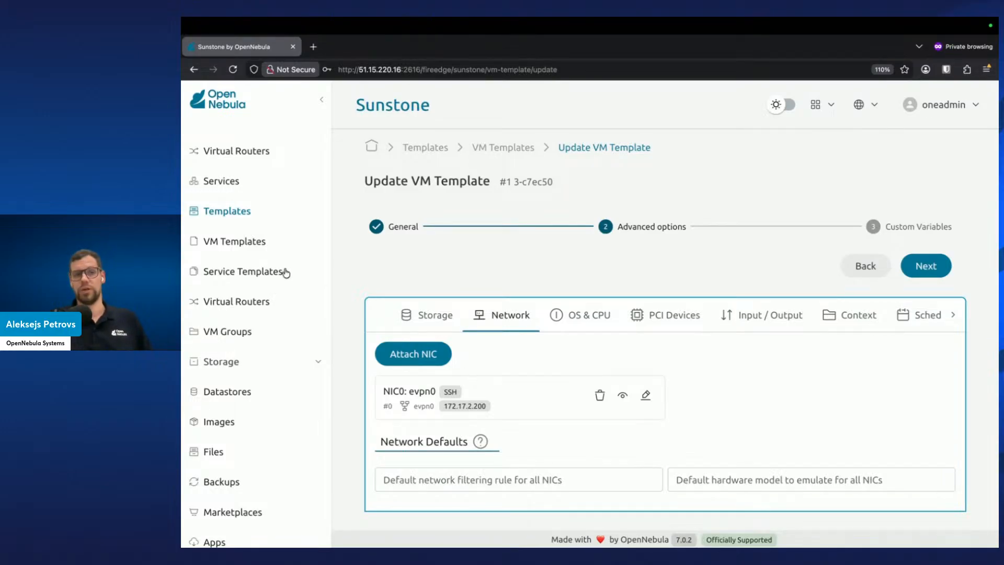
scroll(272, 251, "up", 3)
left_click(253, 212)
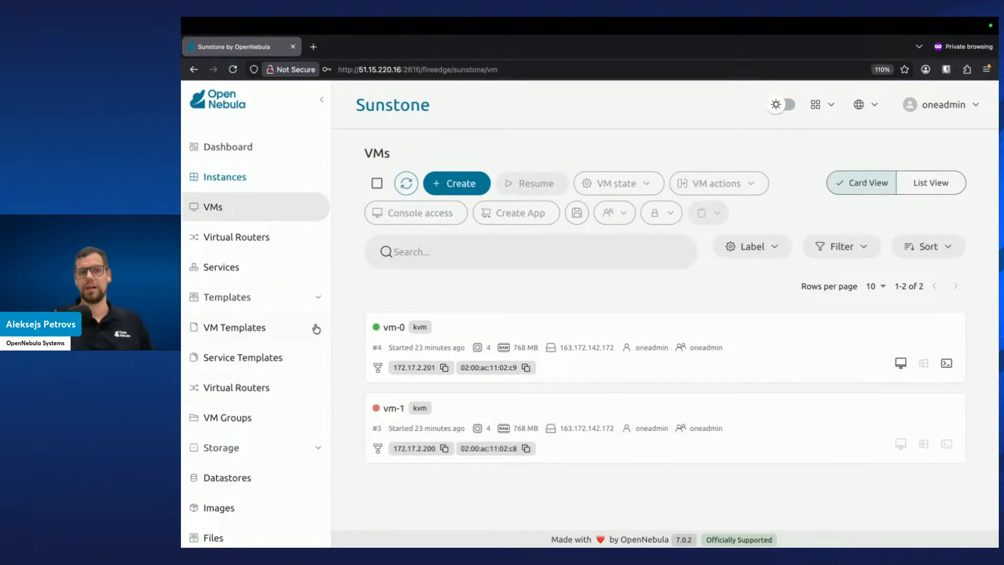
Open the Images list from the navigation
scroll(300, 486, "down", 3)
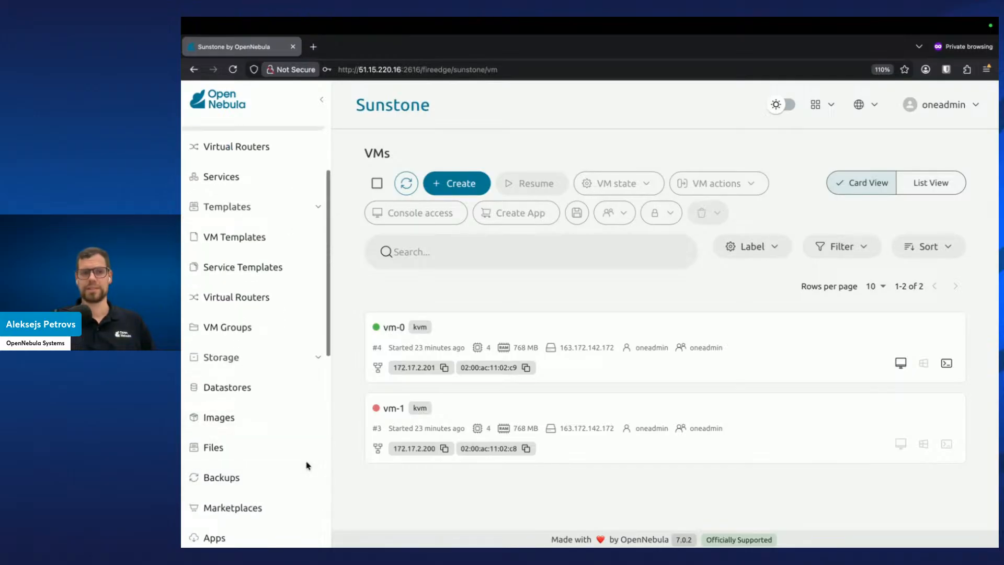
scroll(301, 468, "up", 1)
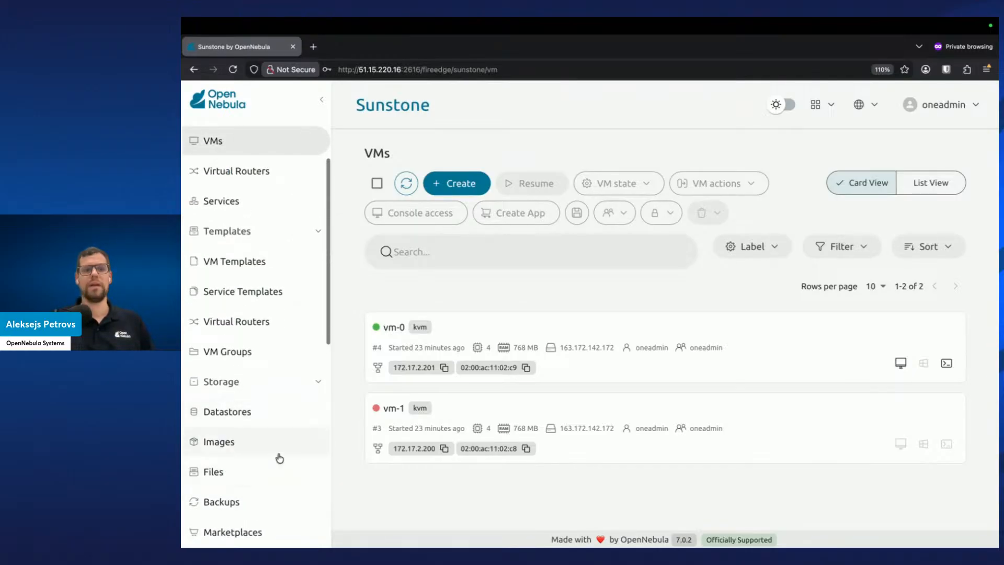
left_click(274, 455)
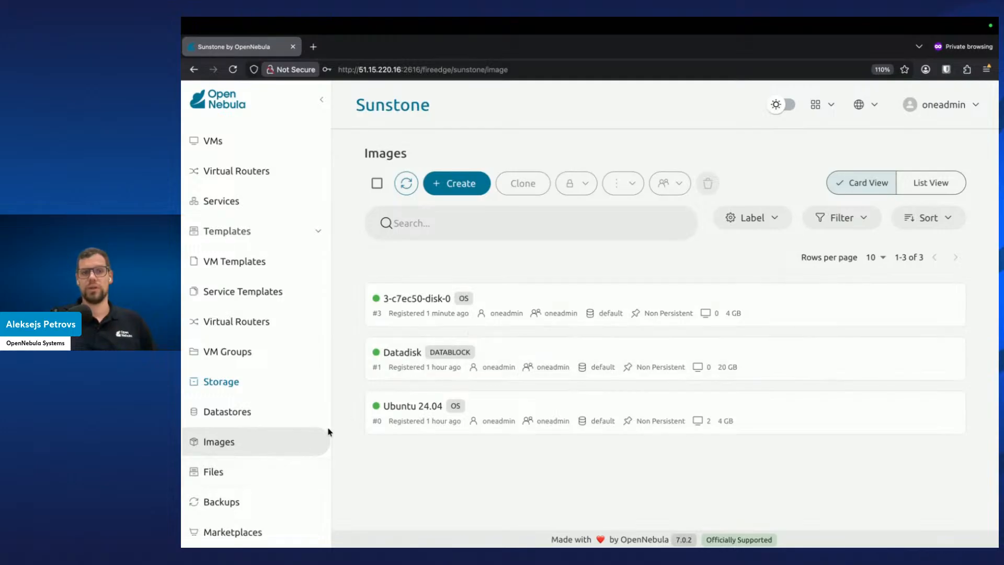
Open Restore backup for 3 17-Dec 16.39.02, toggle the NIC and IP attribute options on and off, and close the dialog
left_click(251, 503)
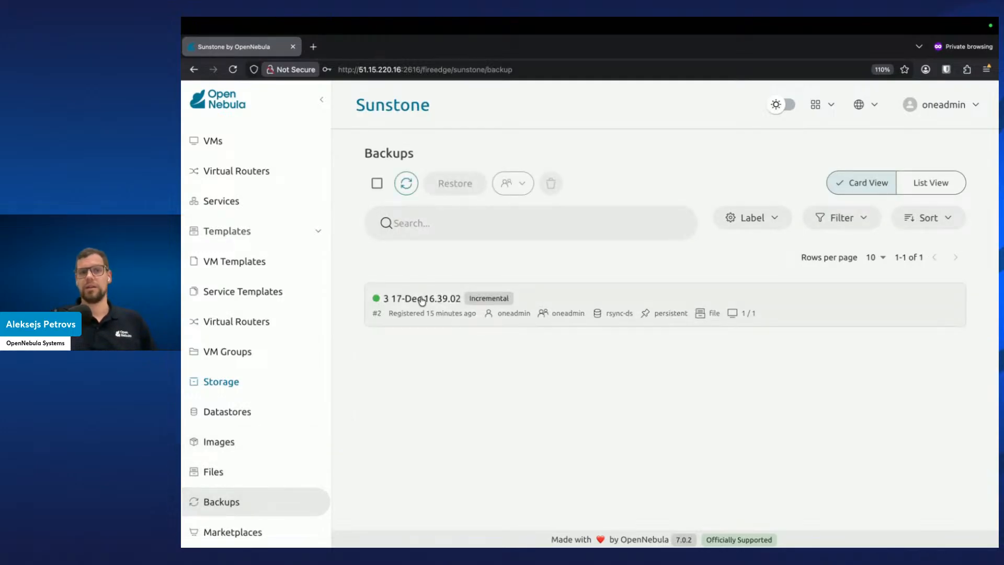
left_click(421, 300)
left_click(463, 192)
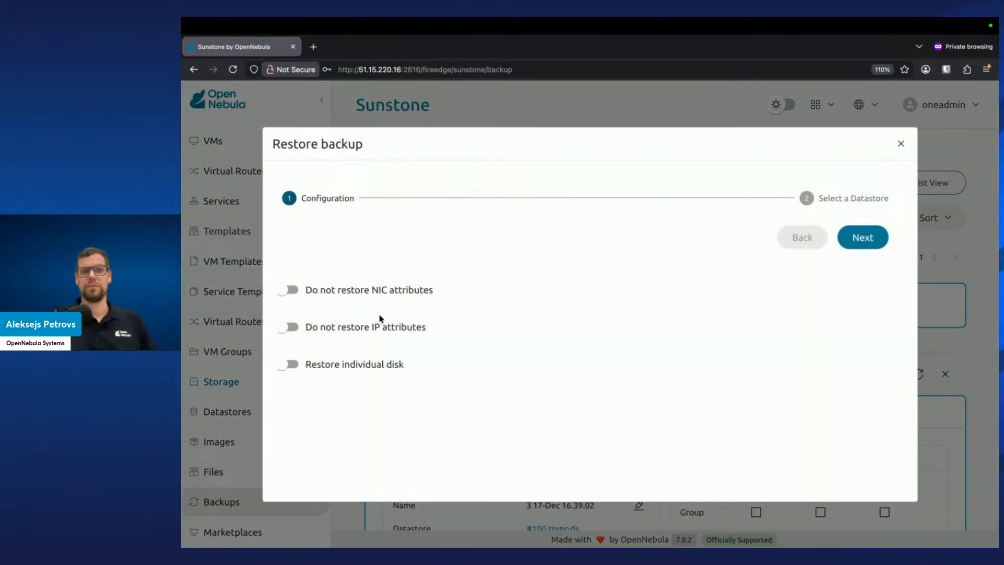
left_click(369, 333)
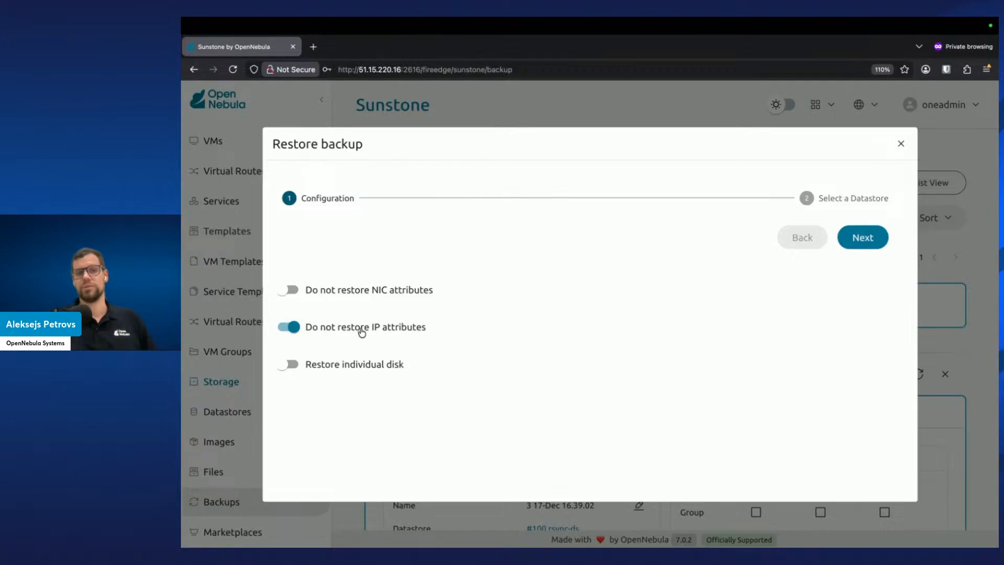
left_click(367, 291)
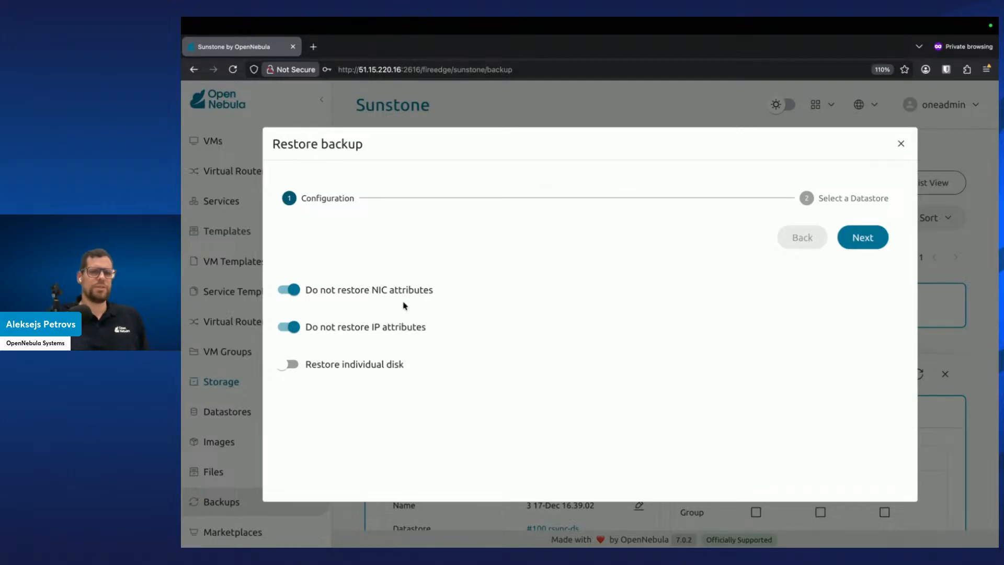
left_click(401, 330)
left_click(421, 294)
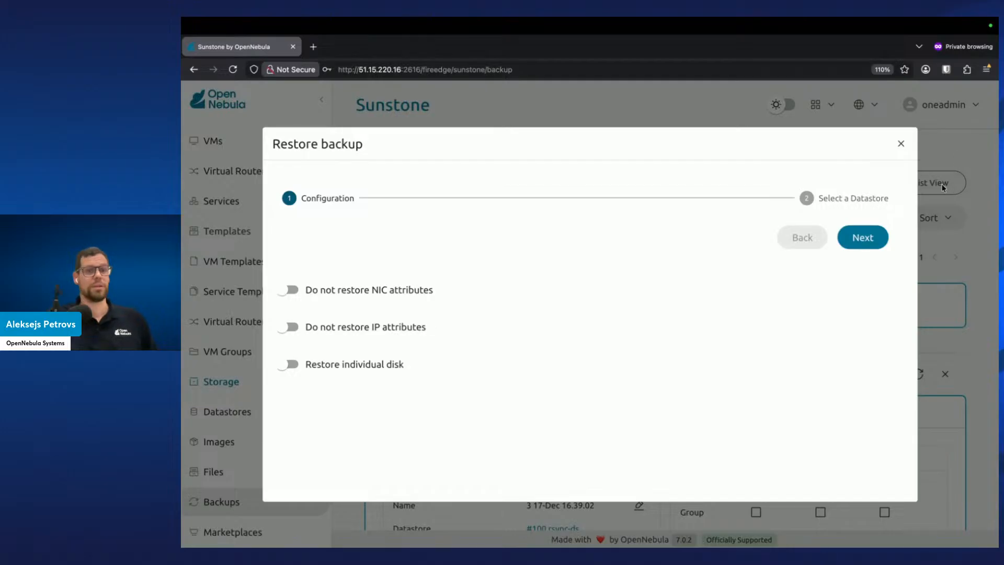
left_click(902, 144)
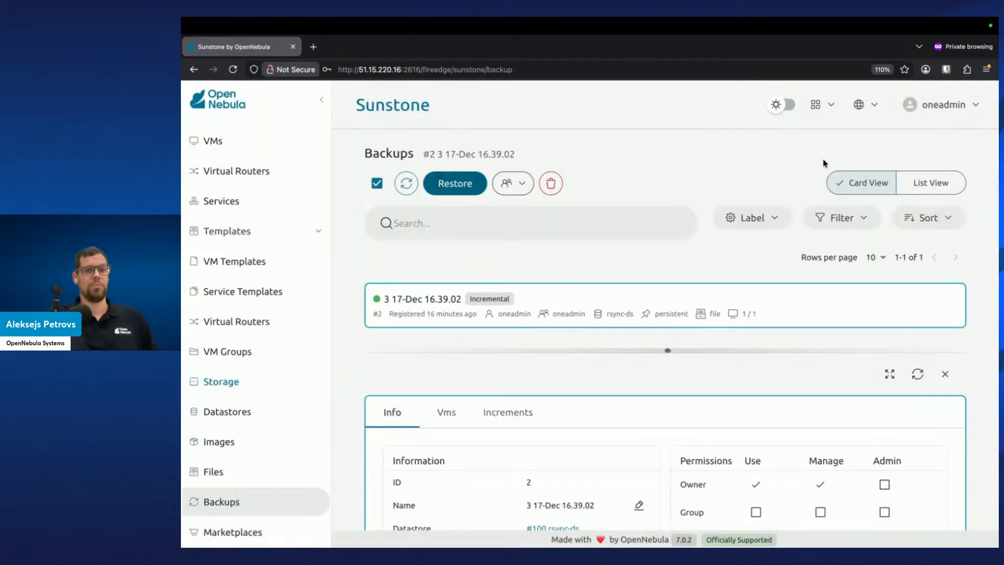
Check the VM Templates and Images lists
left_click(273, 260)
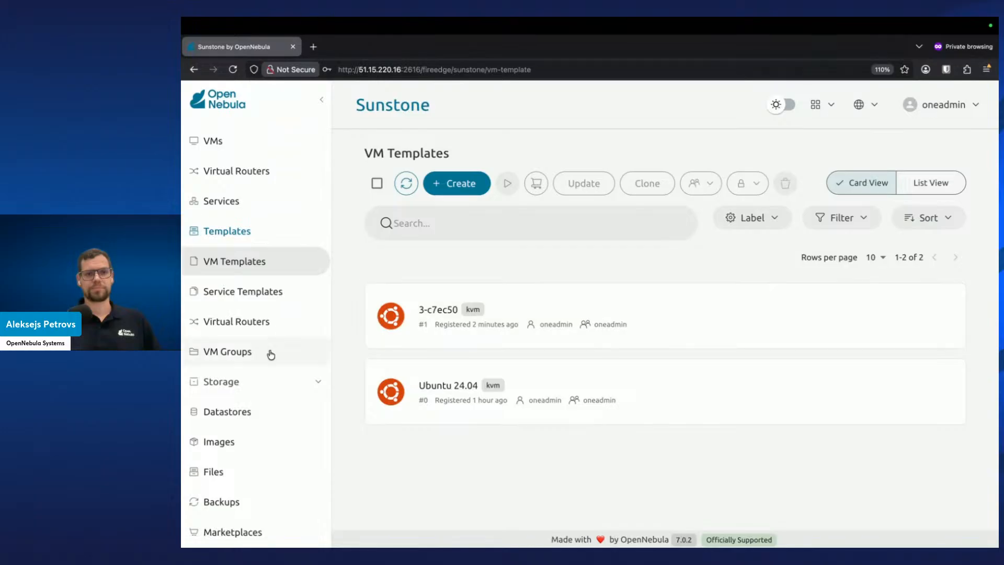
left_click(249, 453)
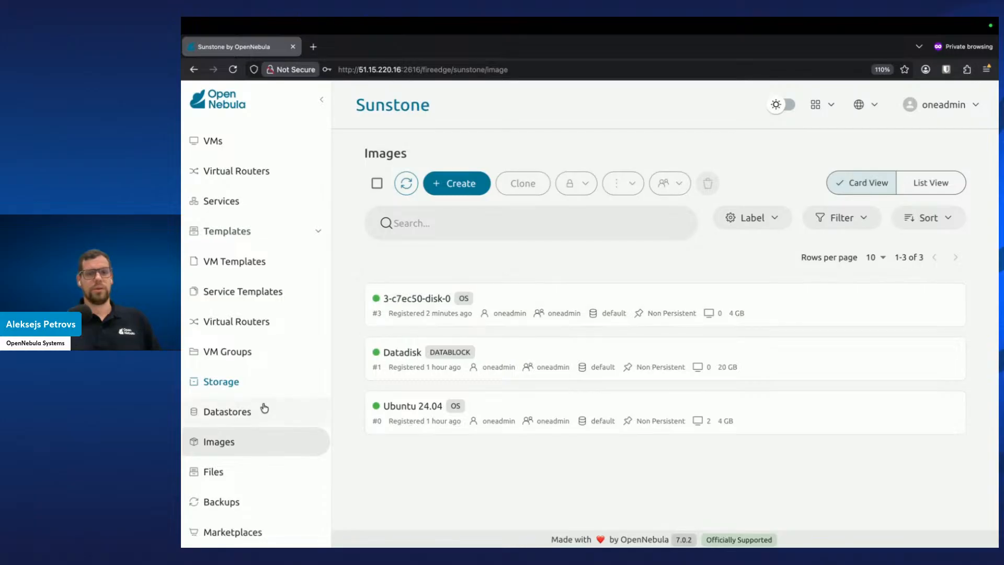
Try to restore only the Ubuntu 24.04 disk from backup 3 17-Dec 16.39.02 into the default datastore
left_click(242, 503)
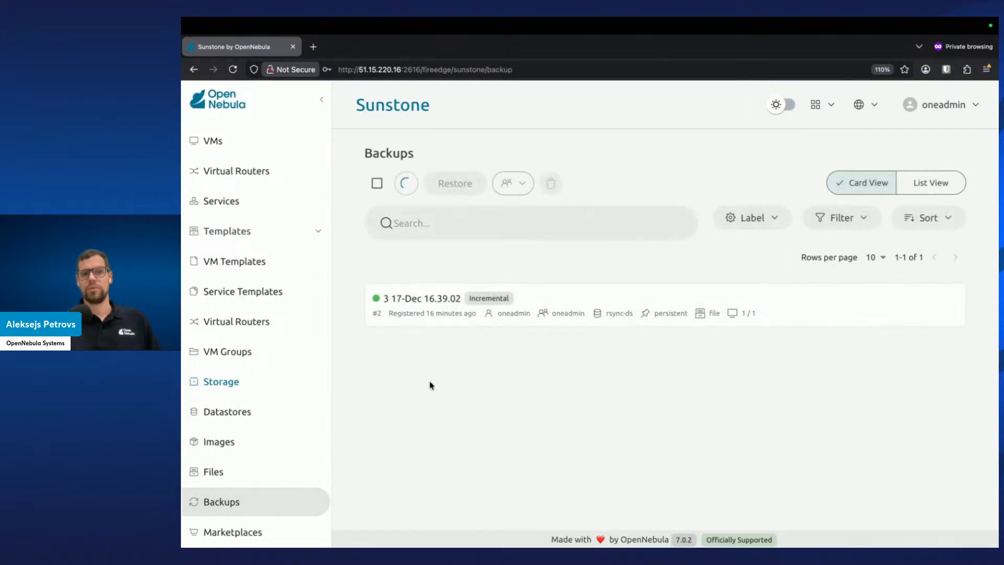
left_click(427, 313)
left_click(450, 192)
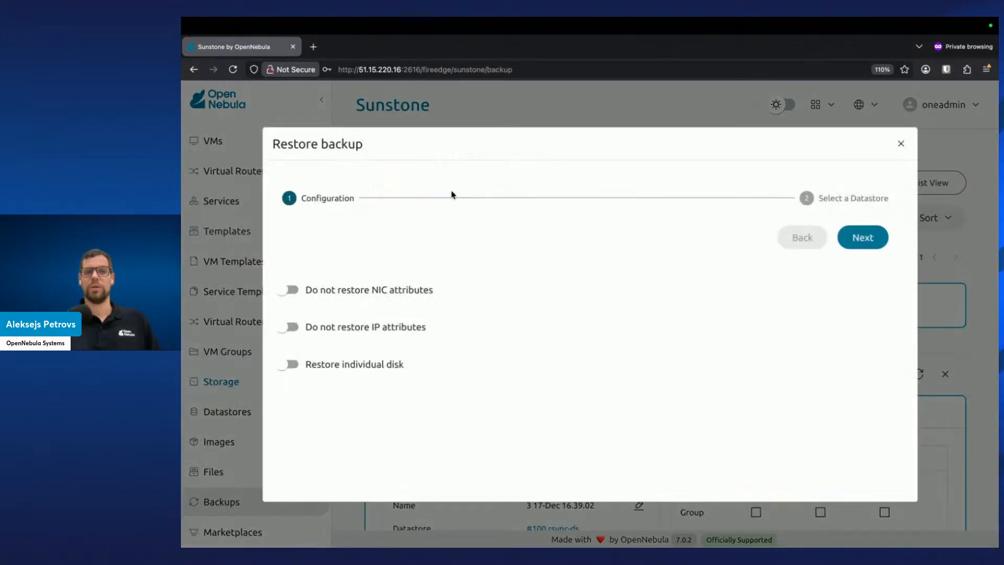
left_click(312, 370)
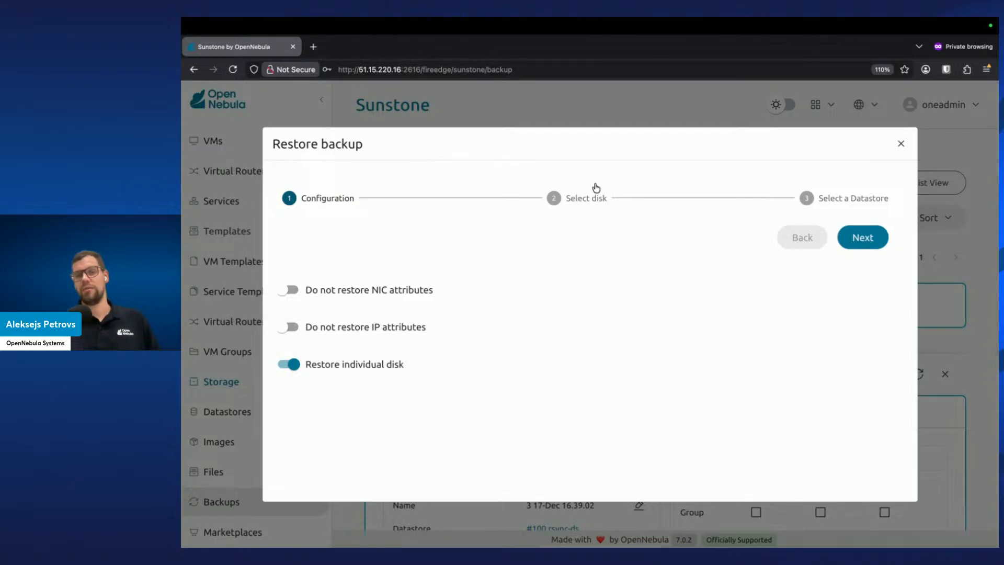
left_click(414, 365)
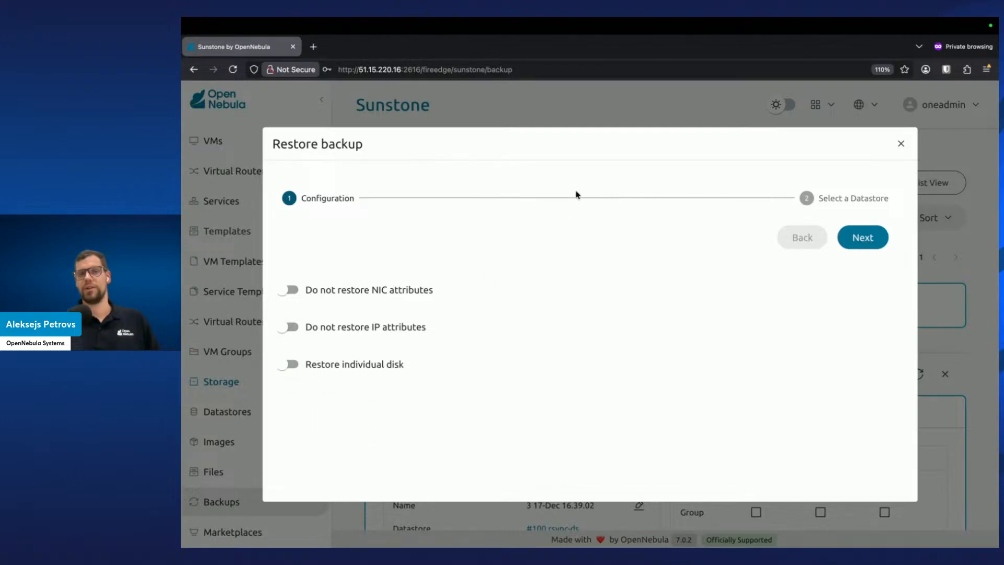
left_click(325, 366)
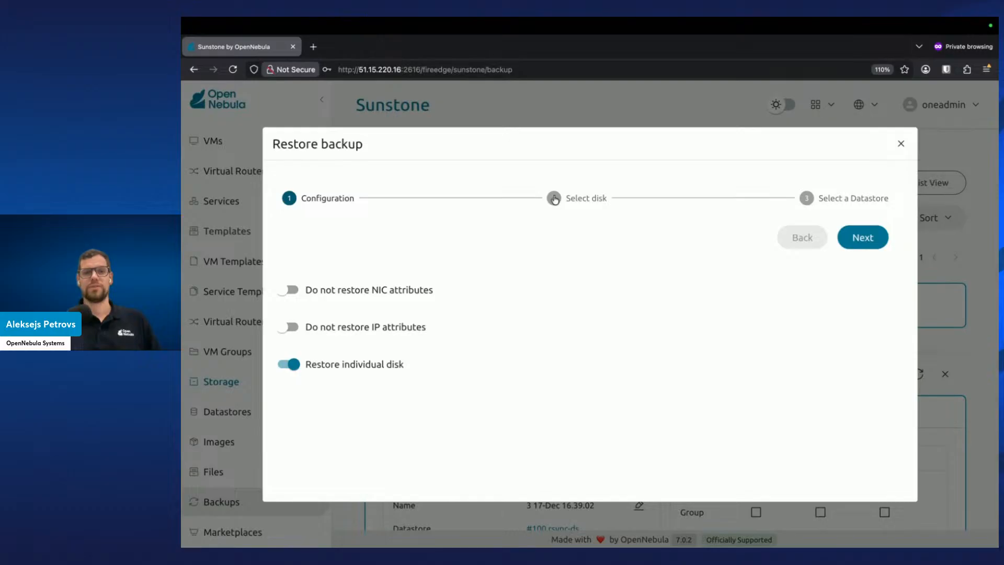
left_click(583, 198)
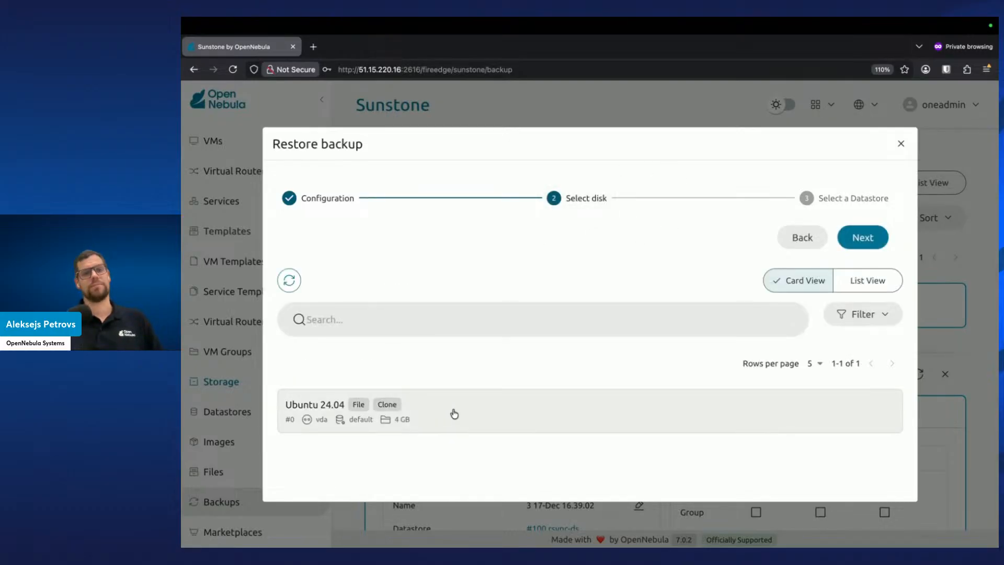
left_click(459, 415)
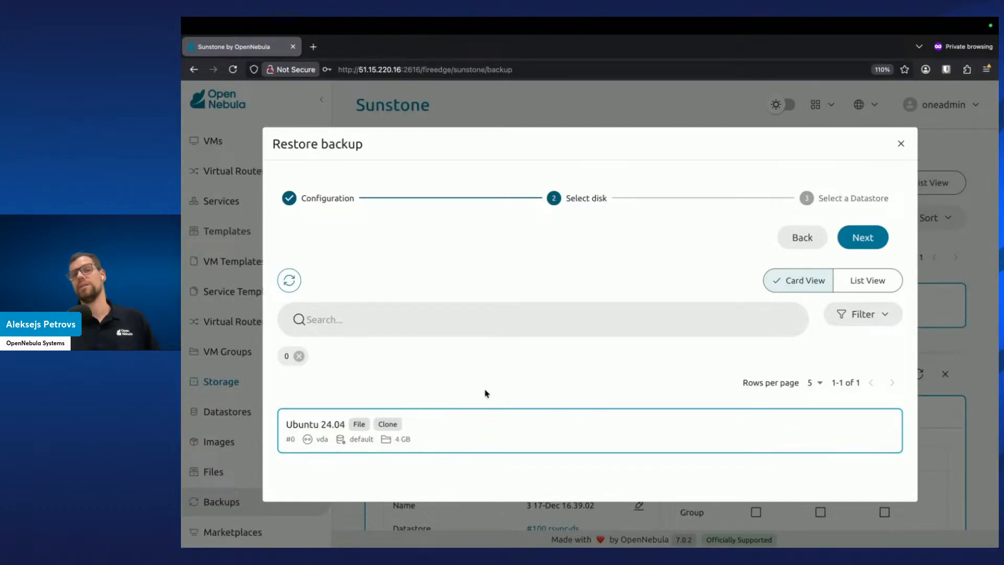
left_click(853, 248)
left_click(511, 417)
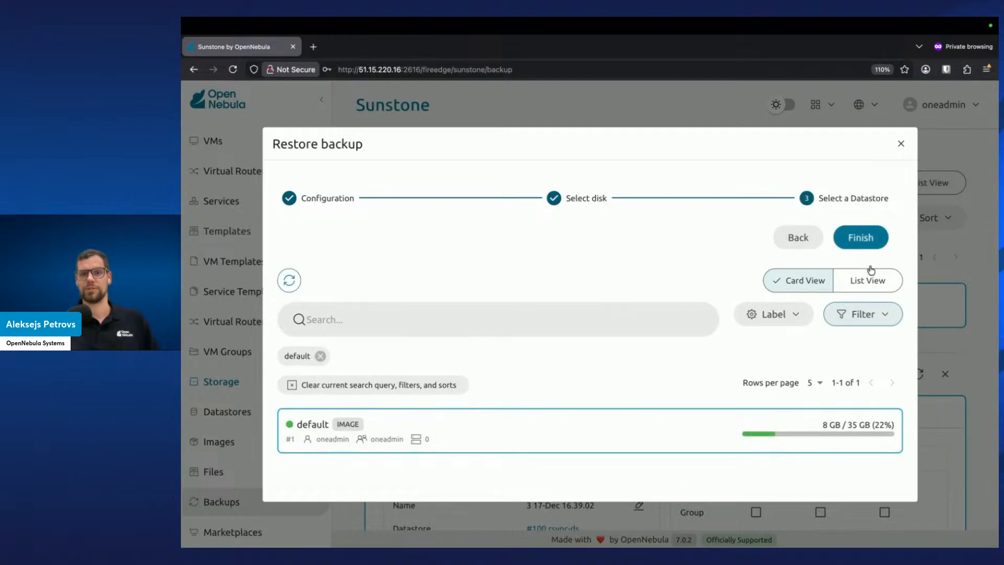
left_click(856, 235)
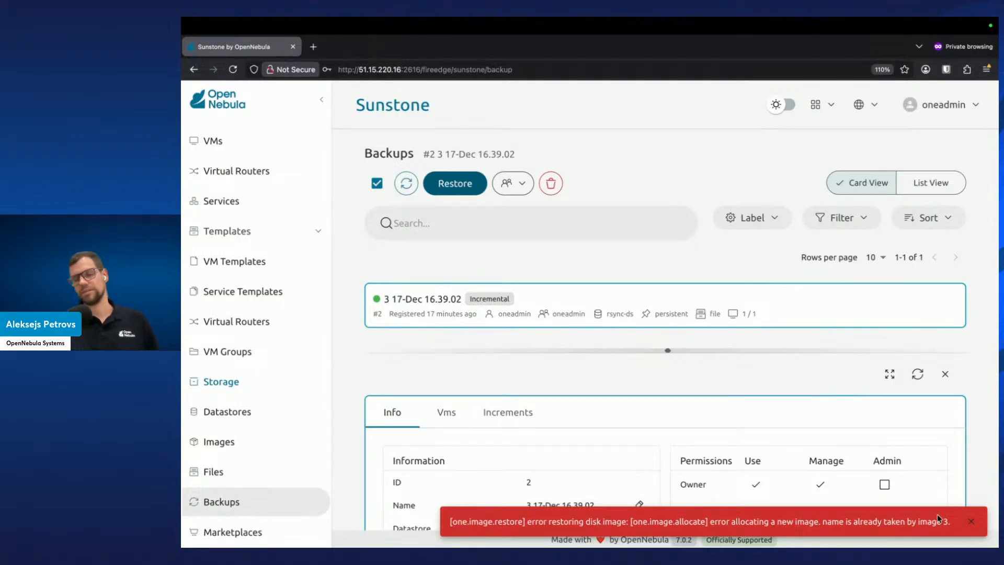
left_click(971, 521)
Rename the Ubuntu 24.04 image to Ubuntu 24.04 Original
left_click(239, 449)
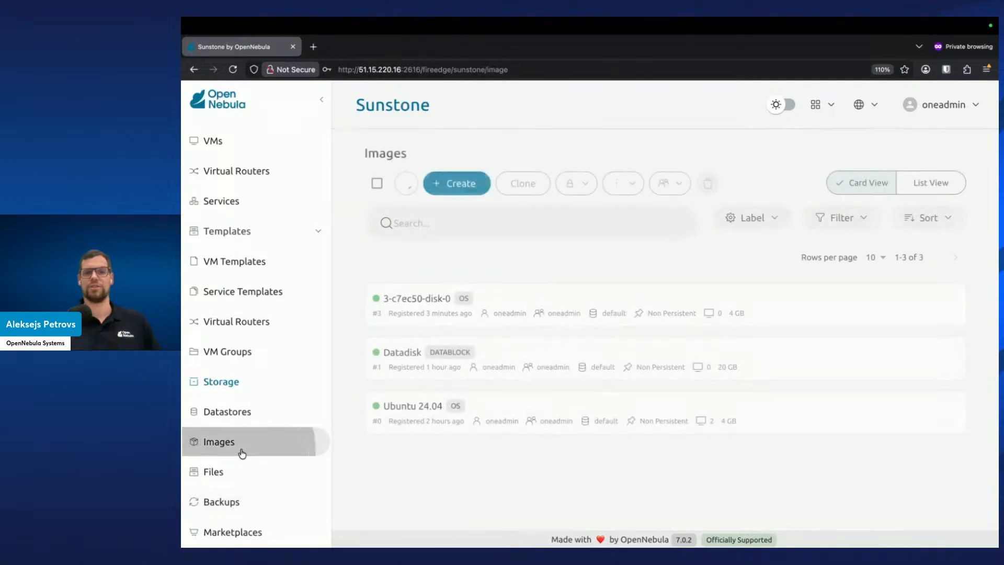
left_click(509, 409)
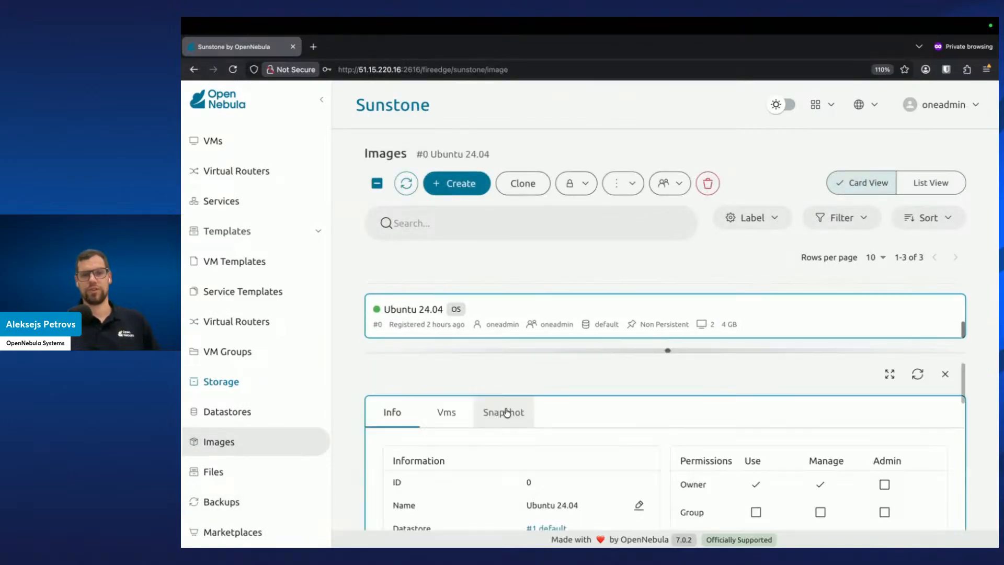
left_click(638, 499)
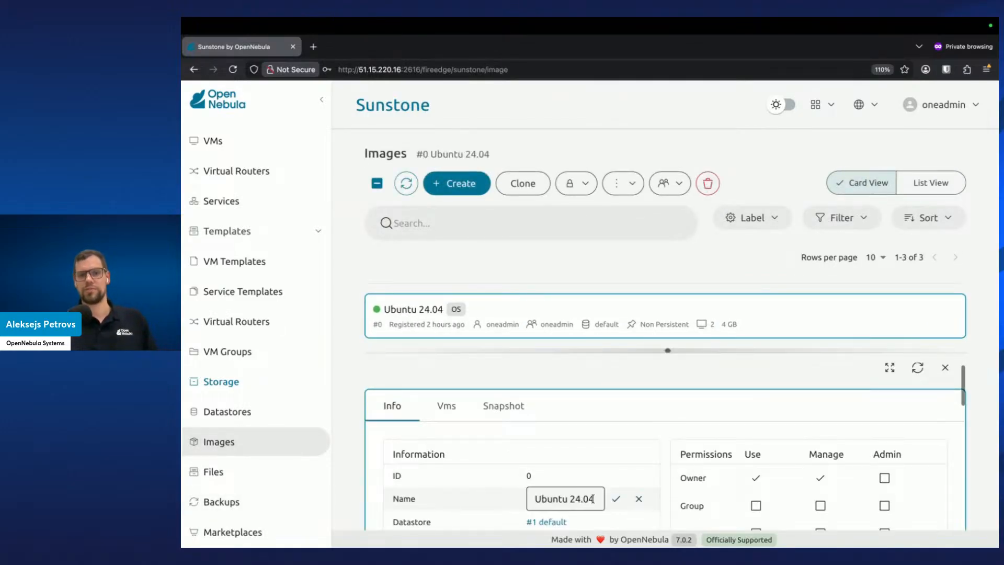
type("Original")
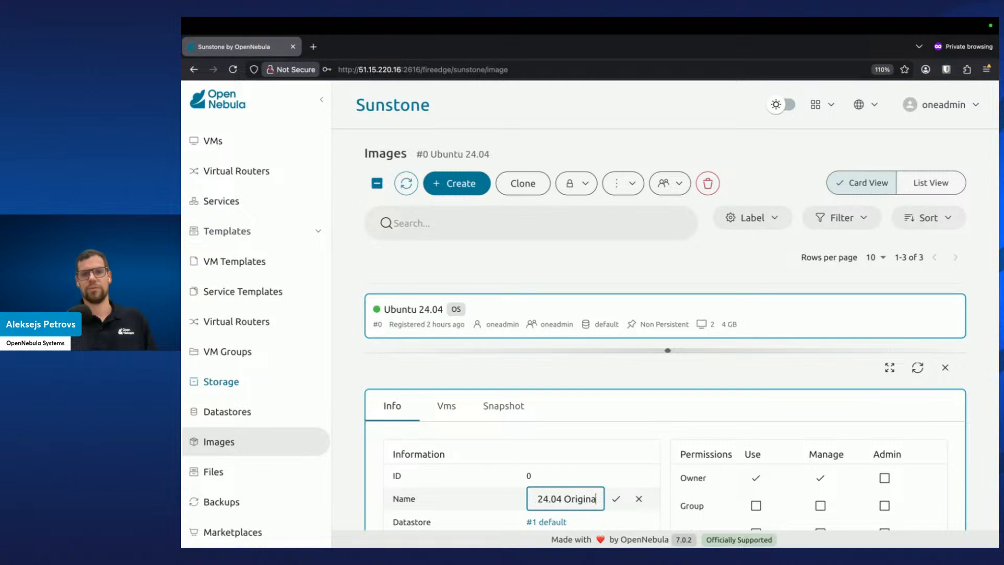
left_click(623, 502)
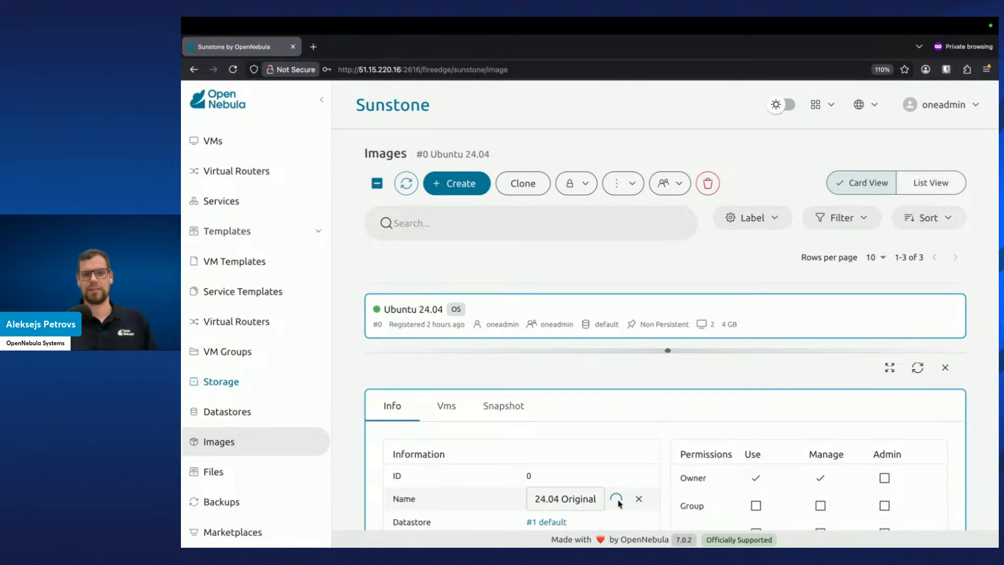
left_click(945, 368)
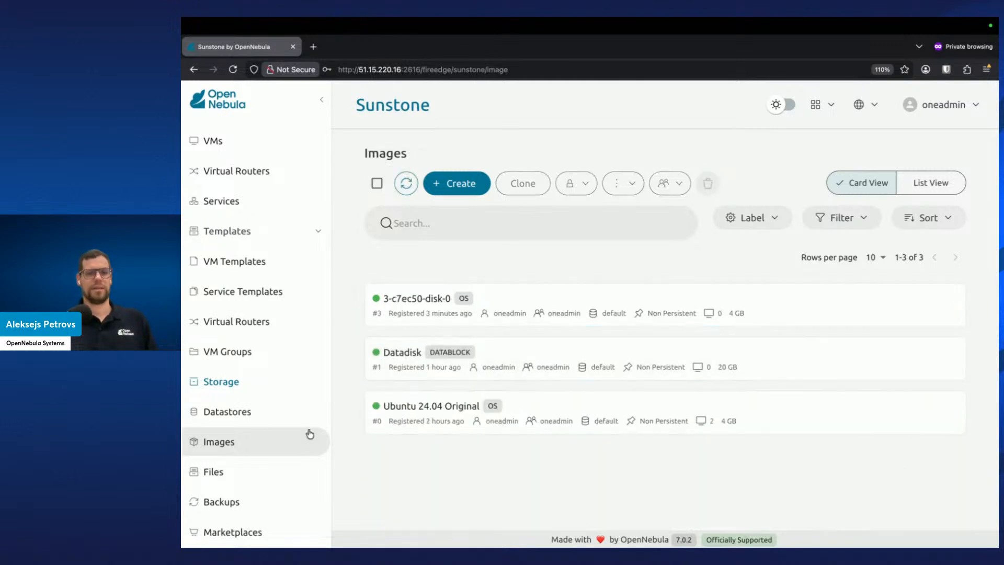
Retry restoring the individual Ubuntu 24.04 disk from backup 3 17-Dec 16.39.02 into the default image datastore
scroll(232, 421, "down", 1)
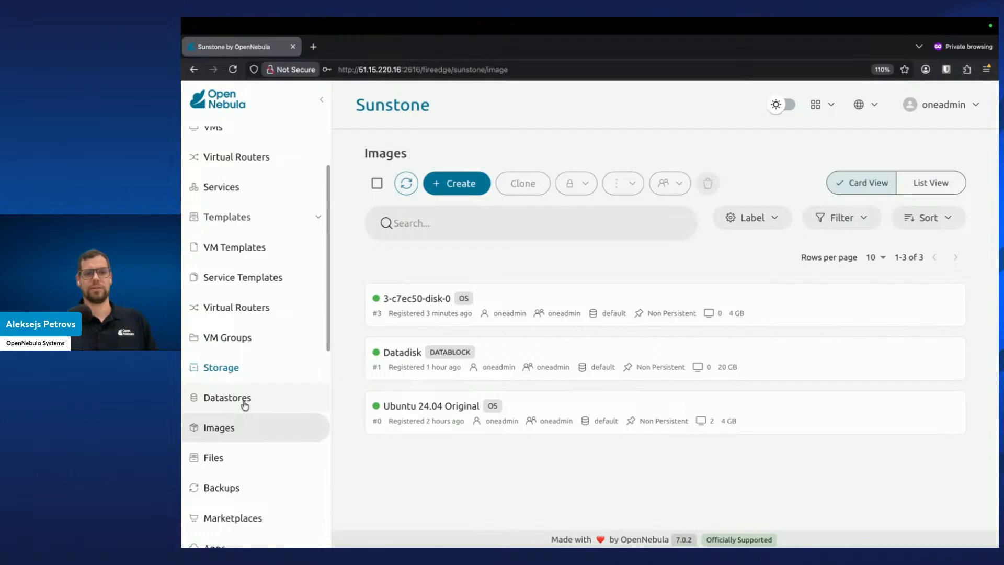
left_click(244, 403)
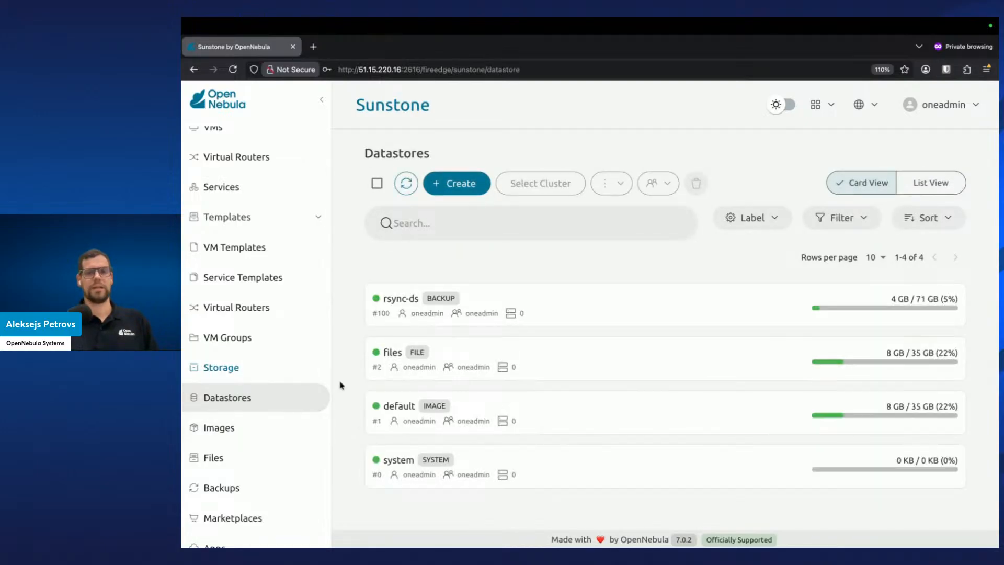
left_click(233, 485)
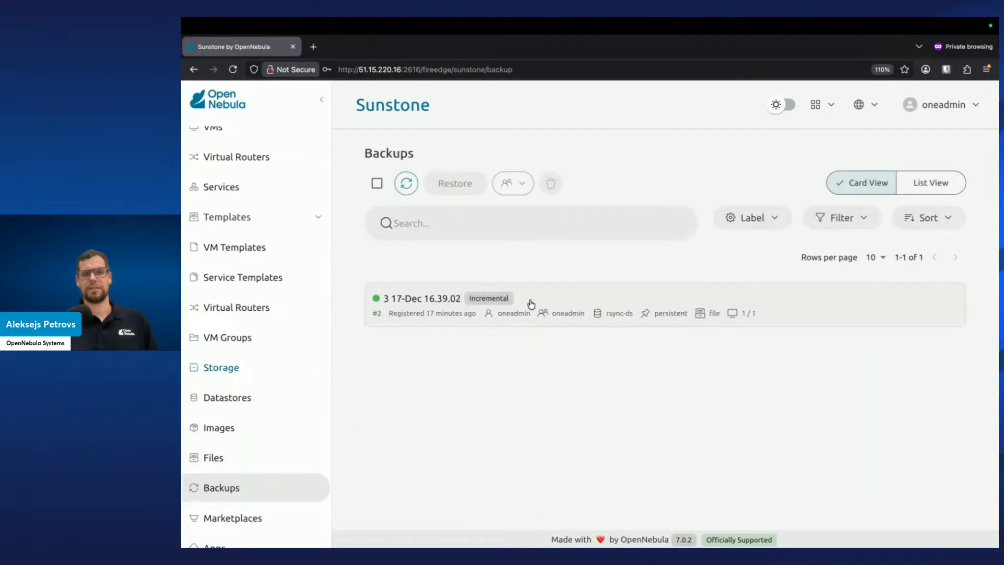
left_click(531, 304)
left_click(462, 189)
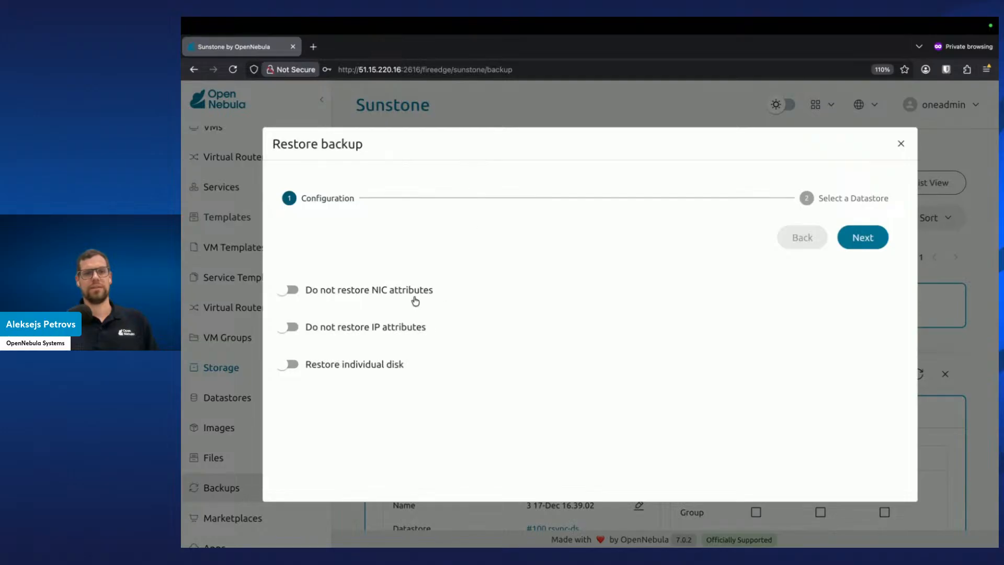
left_click(383, 365)
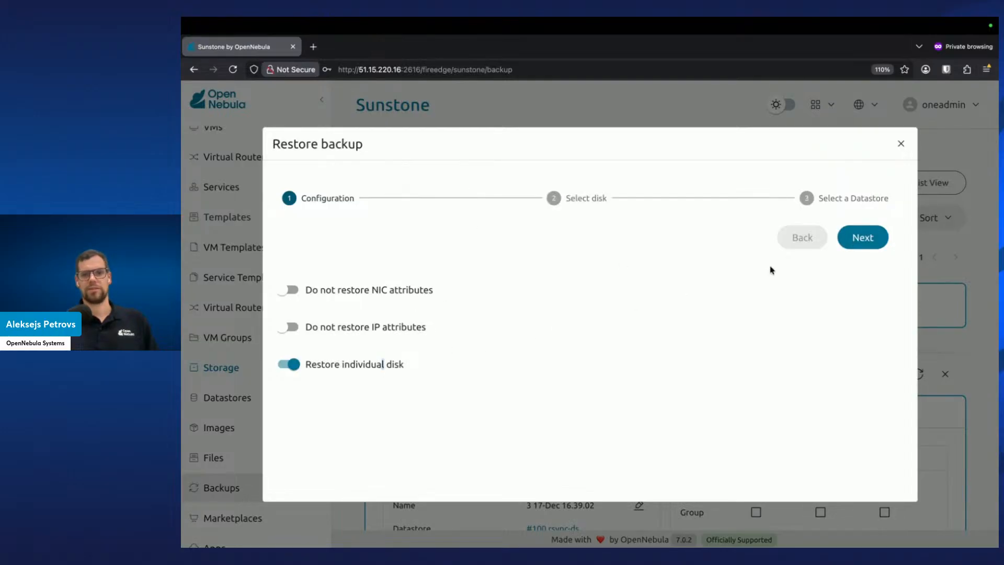
left_click(872, 240)
left_click(471, 430)
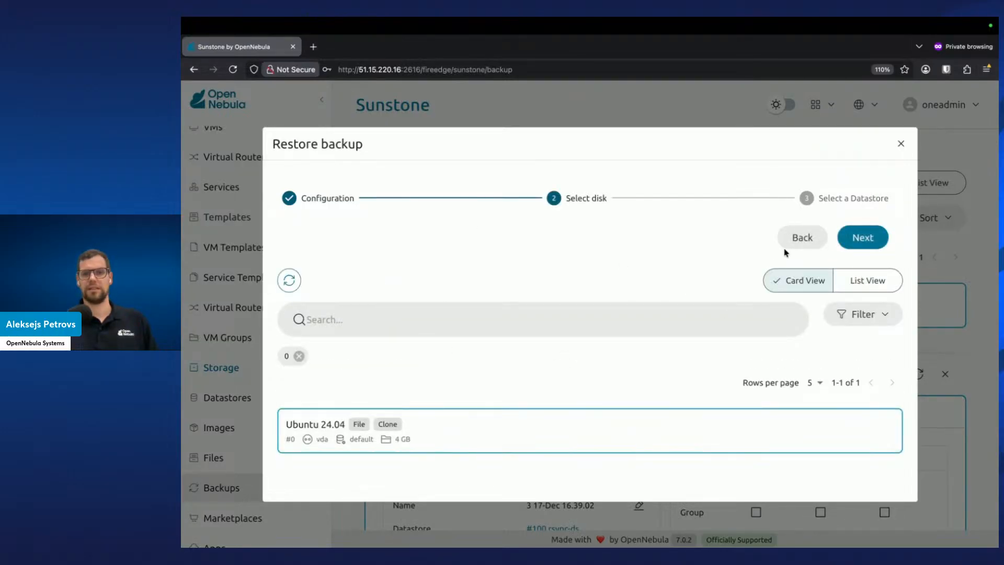
left_click(866, 236)
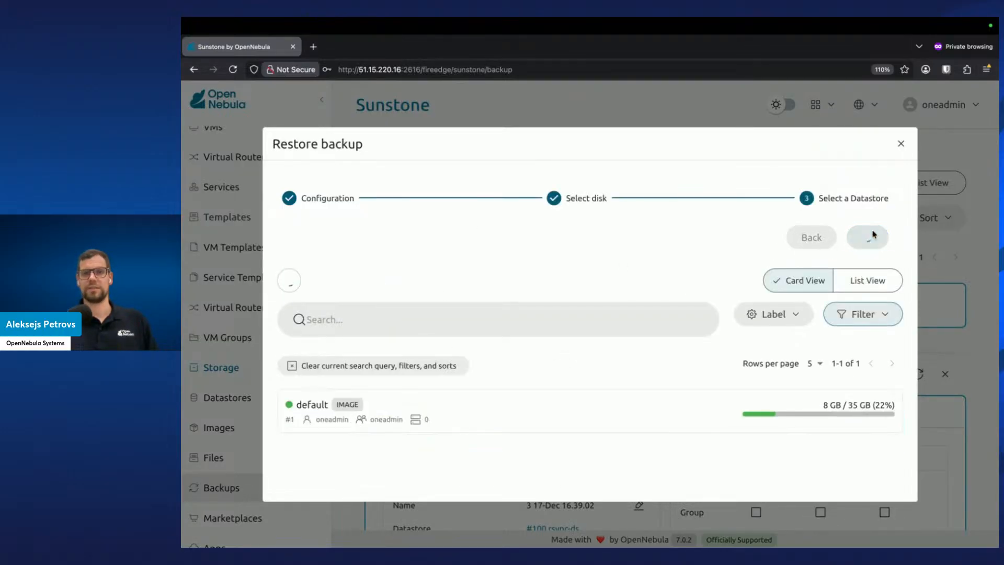
left_click(684, 417)
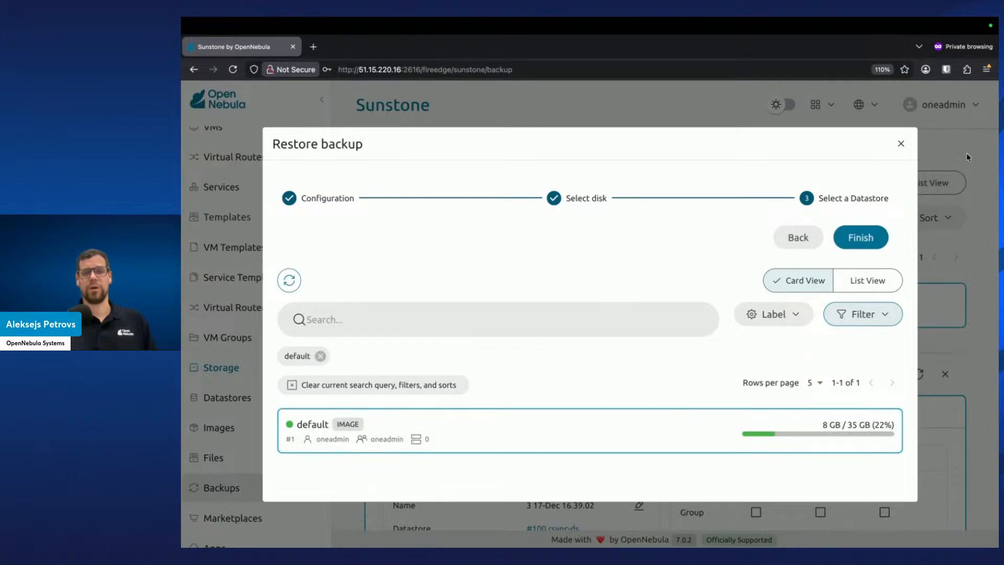
left_click(870, 238)
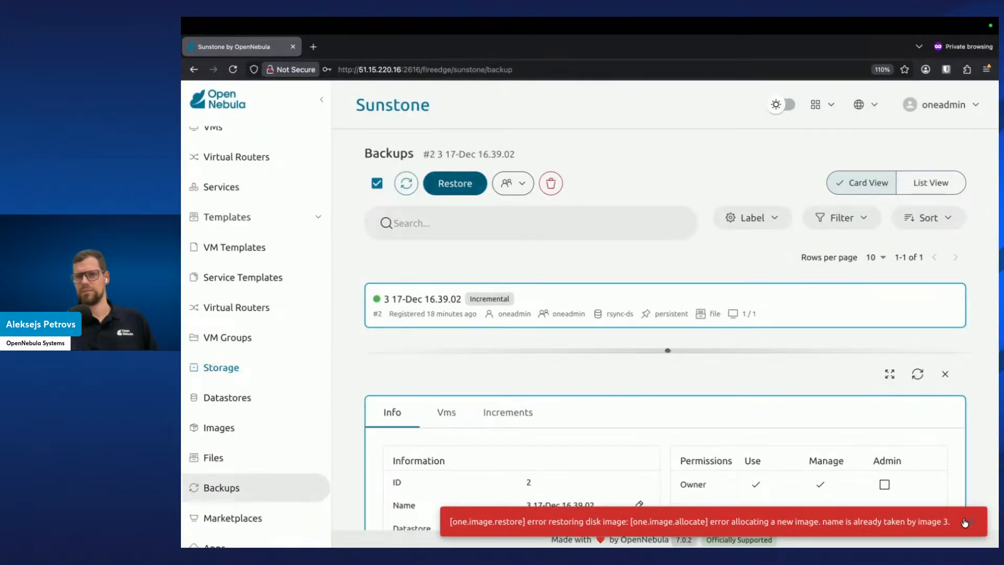
Rename the restored 3-c7ec50-disk-0 image to 3-c7ec50-disk-0-0
left_click(971, 523)
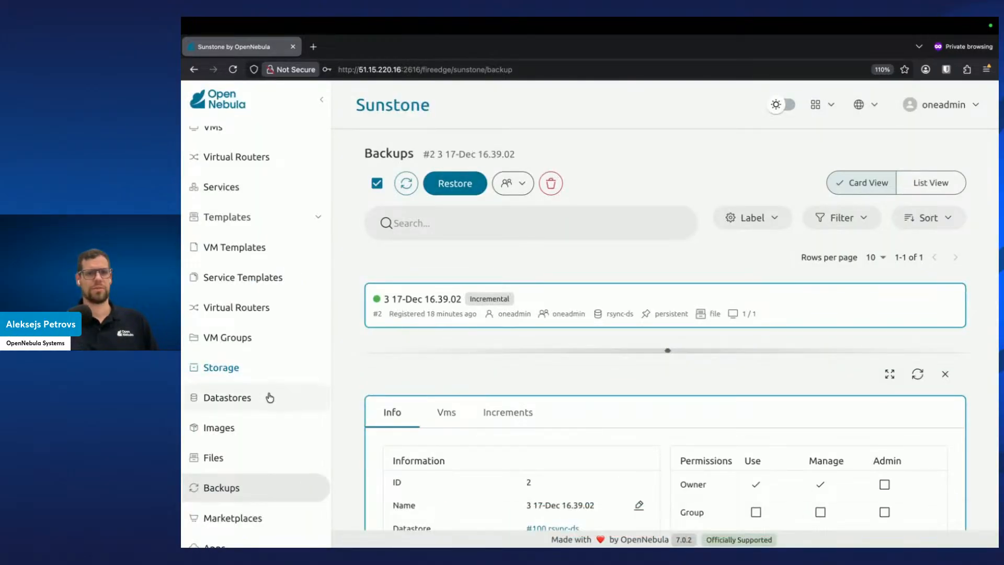
left_click(264, 435)
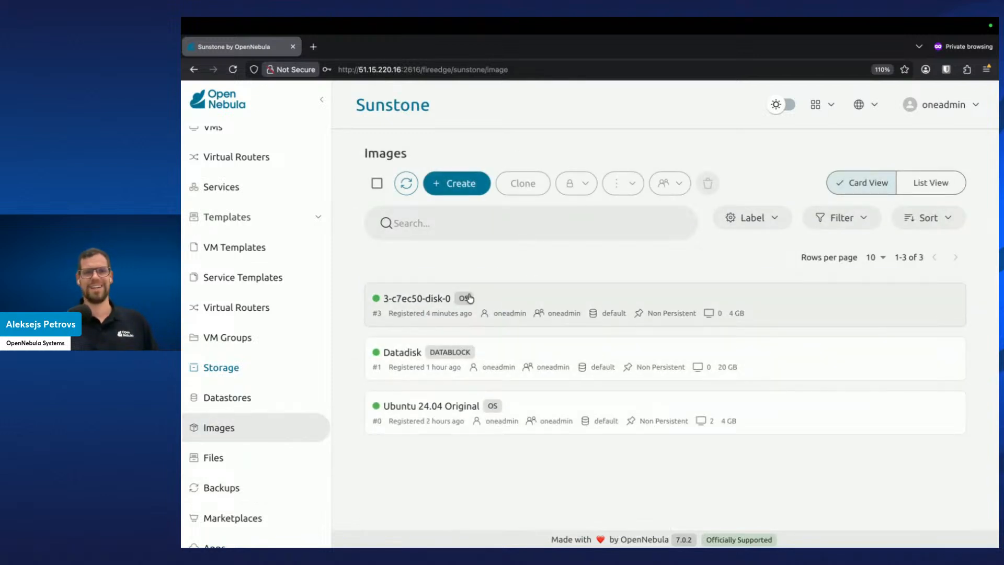
left_click(510, 315)
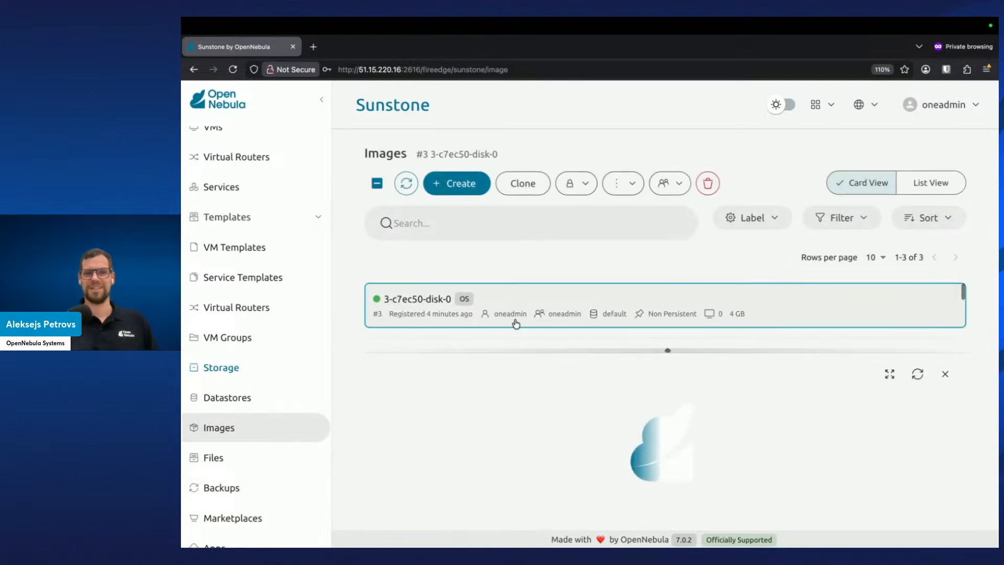
scroll(548, 480, "down", 1)
left_click(638, 491)
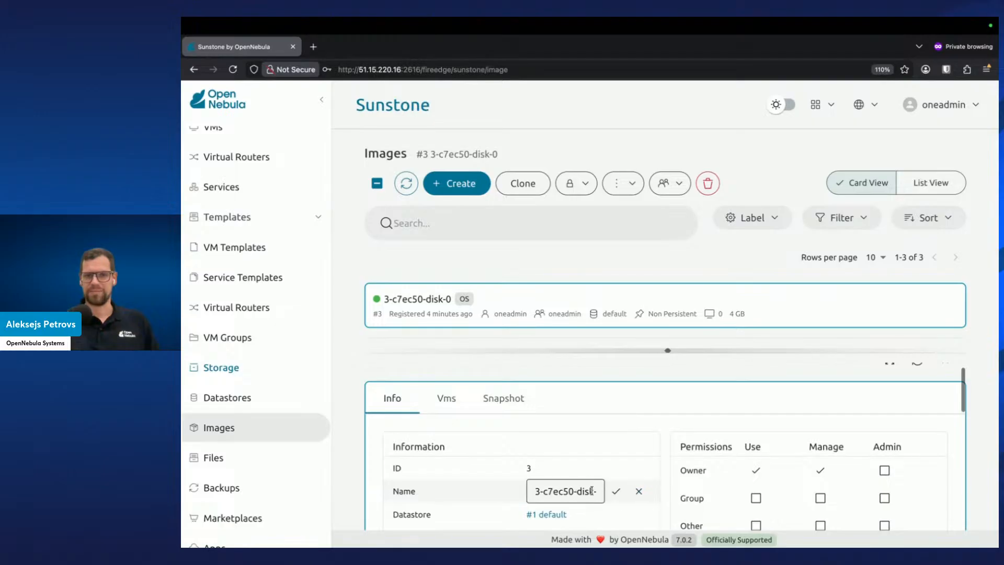
key("Right")
key("Right")
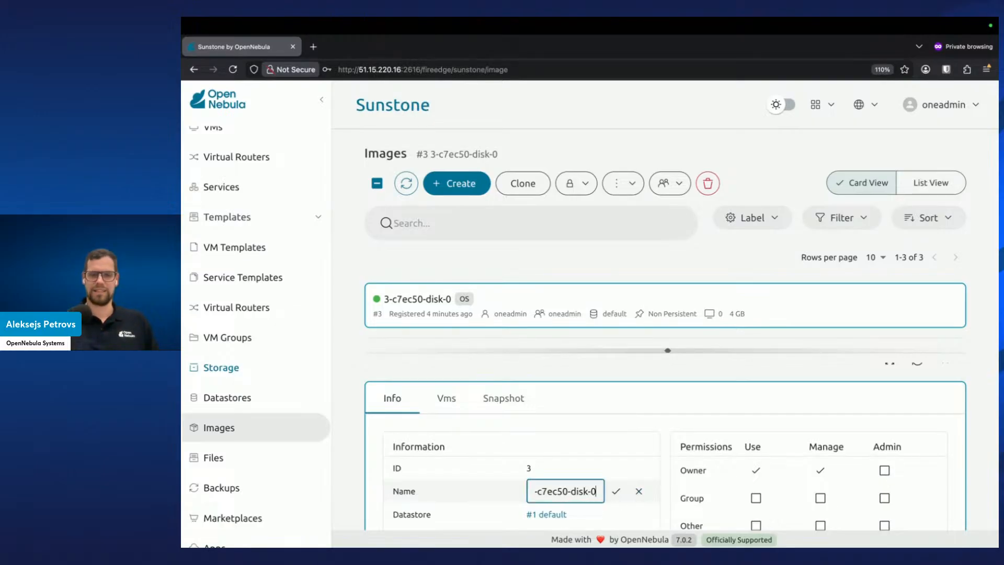
type("-0")
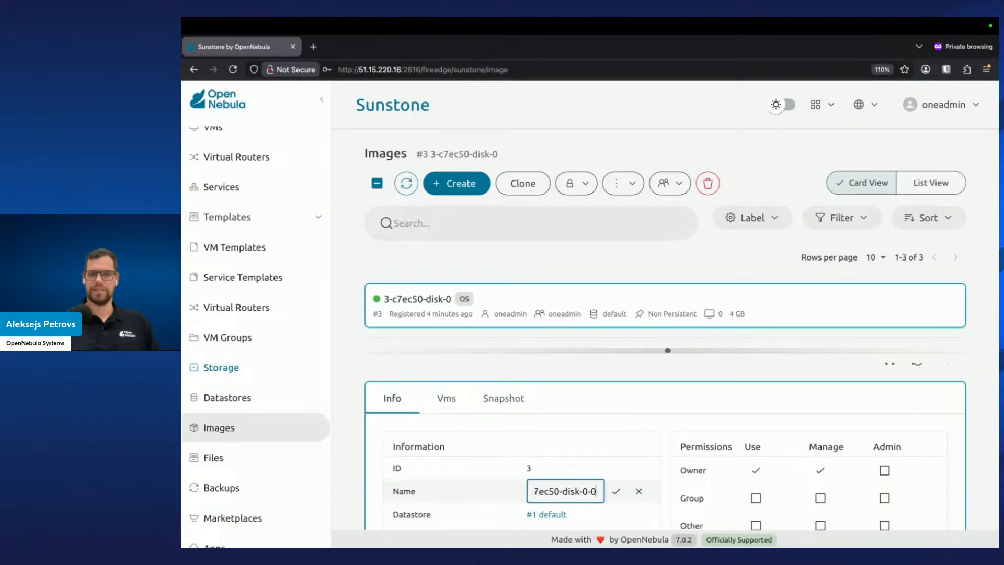
key("Return")
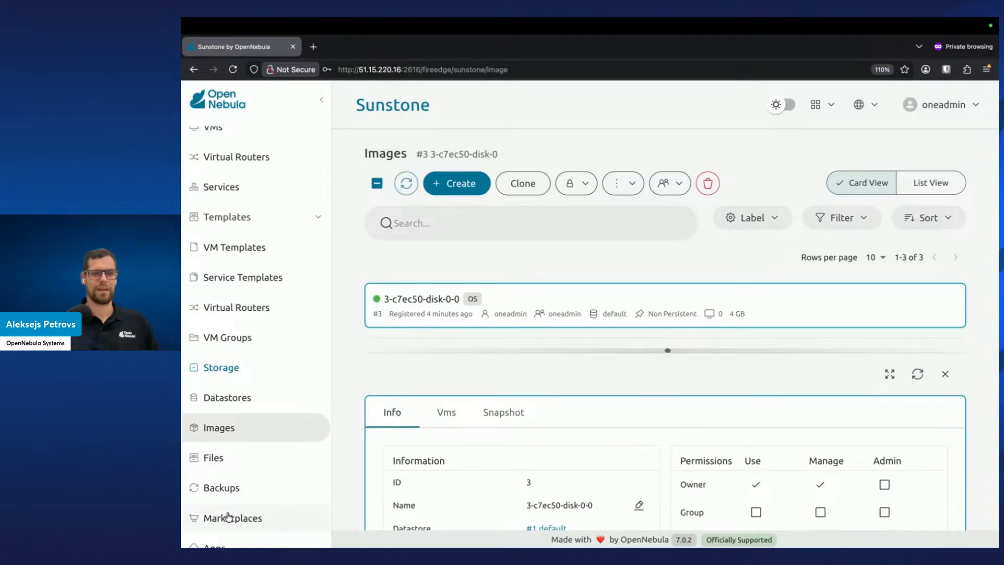
Restore the individual Ubuntu 24.04 disk from backup 3 17-Dec 16.39.02 into the default datastore
left_click(244, 496)
left_click(526, 307)
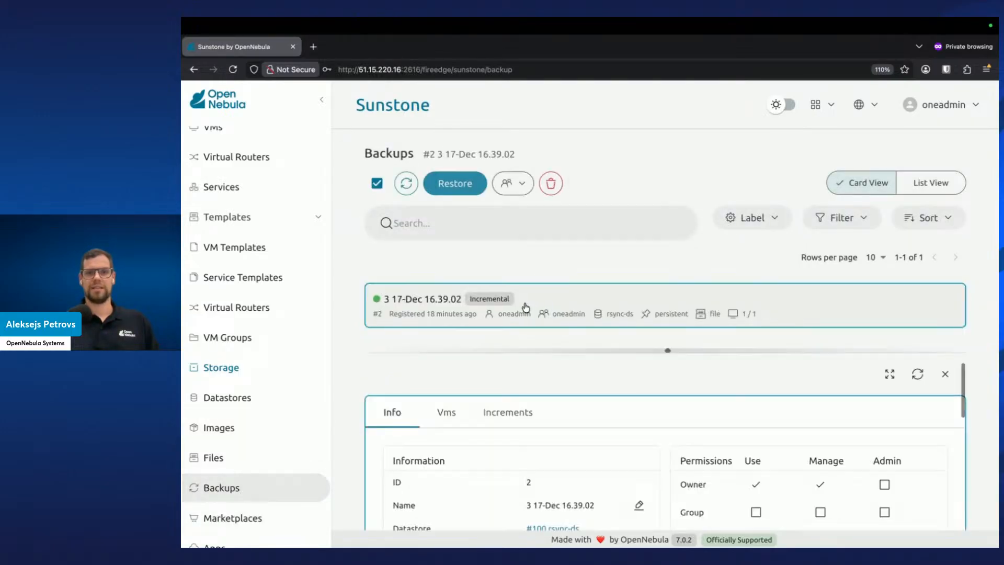
left_click(454, 196)
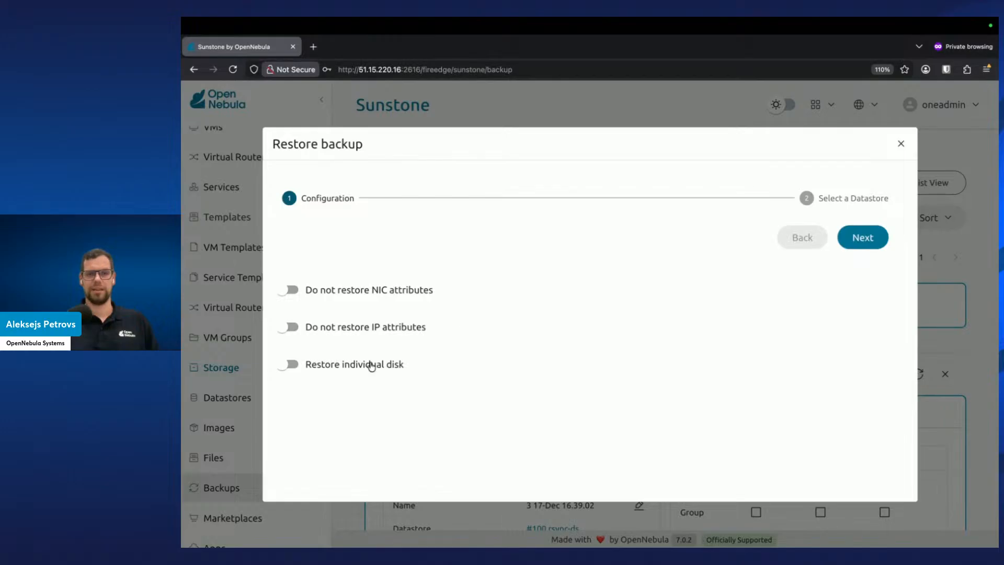
left_click(363, 360)
left_click(587, 198)
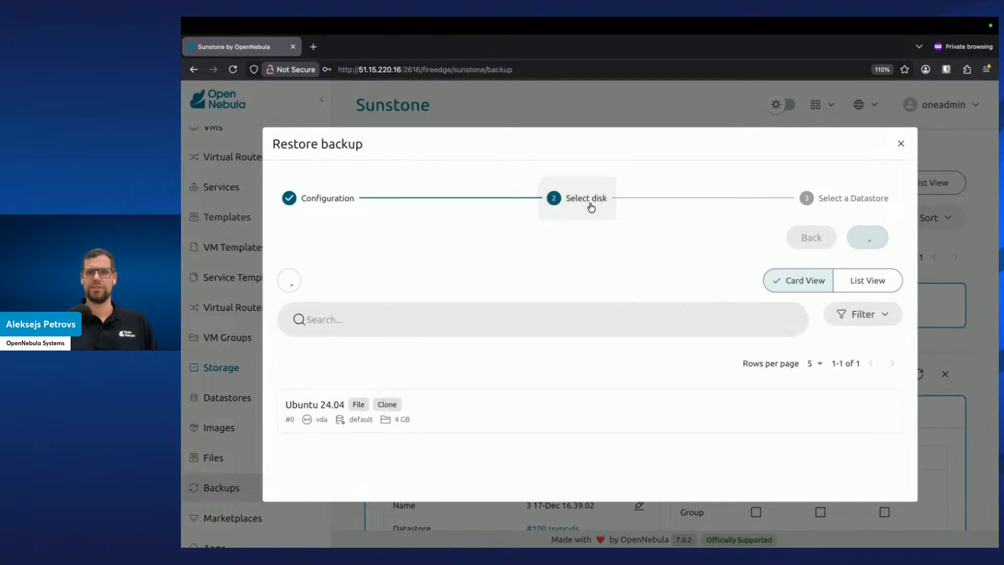
left_click(454, 413)
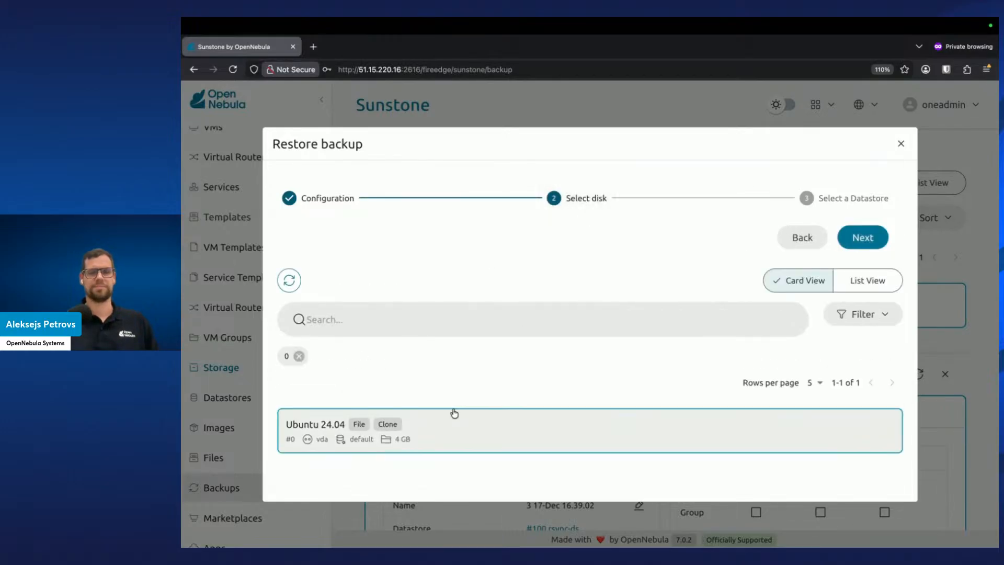
left_click(873, 239)
left_click(645, 407)
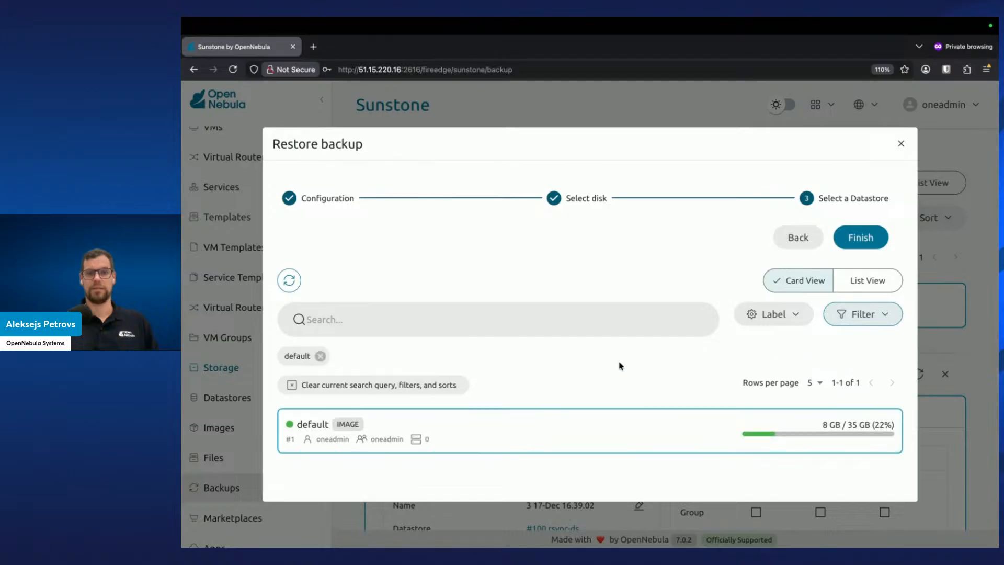
left_click(865, 239)
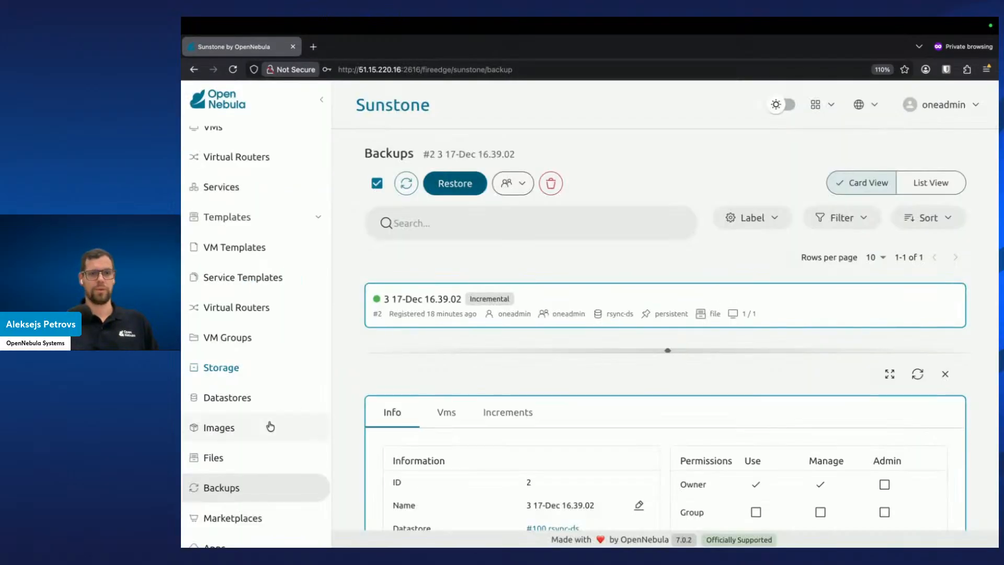
Refresh the Images list and check the VM Templates list for the restored disk and template
left_click(272, 427)
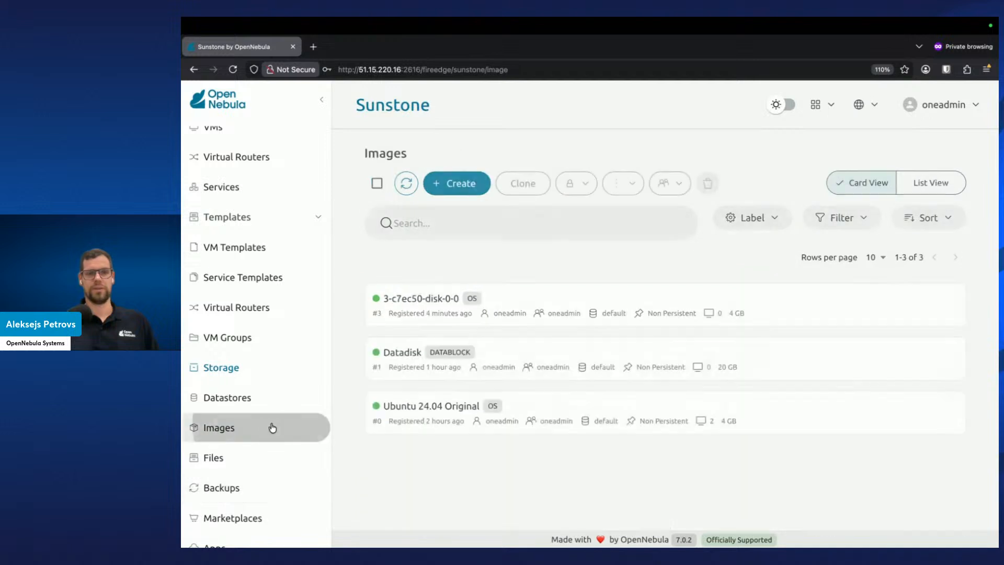
left_click(406, 183)
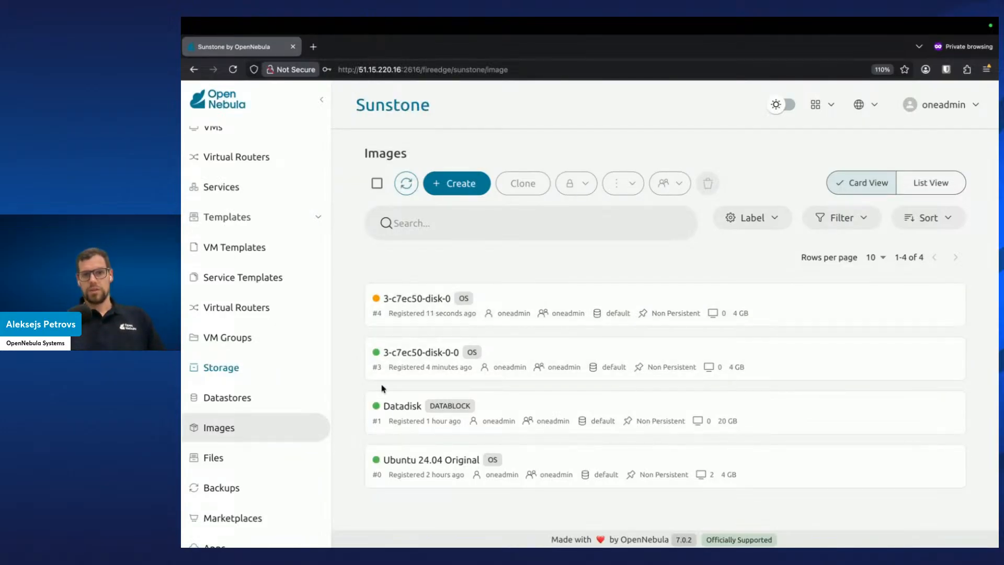
left_click(294, 258)
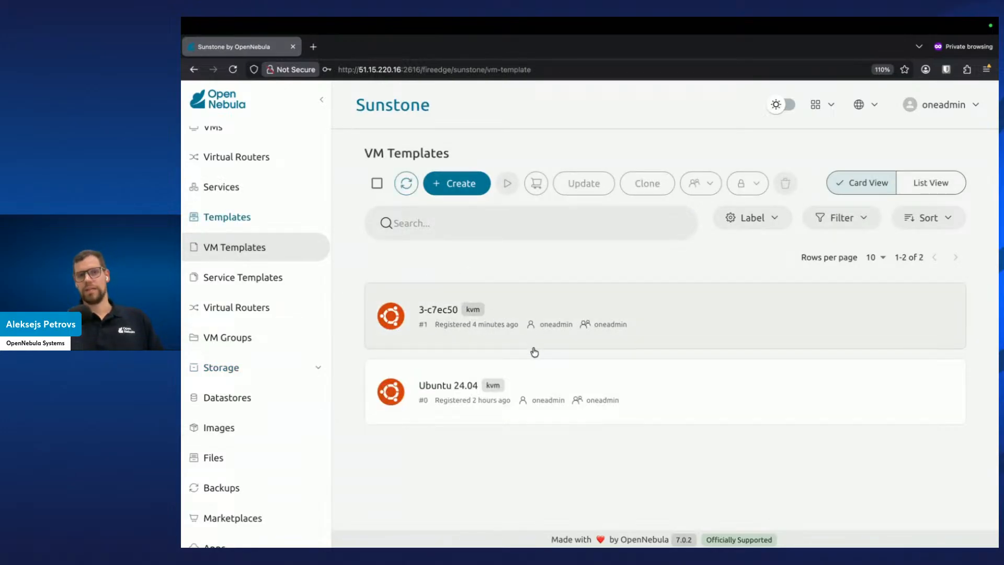
left_click(271, 427)
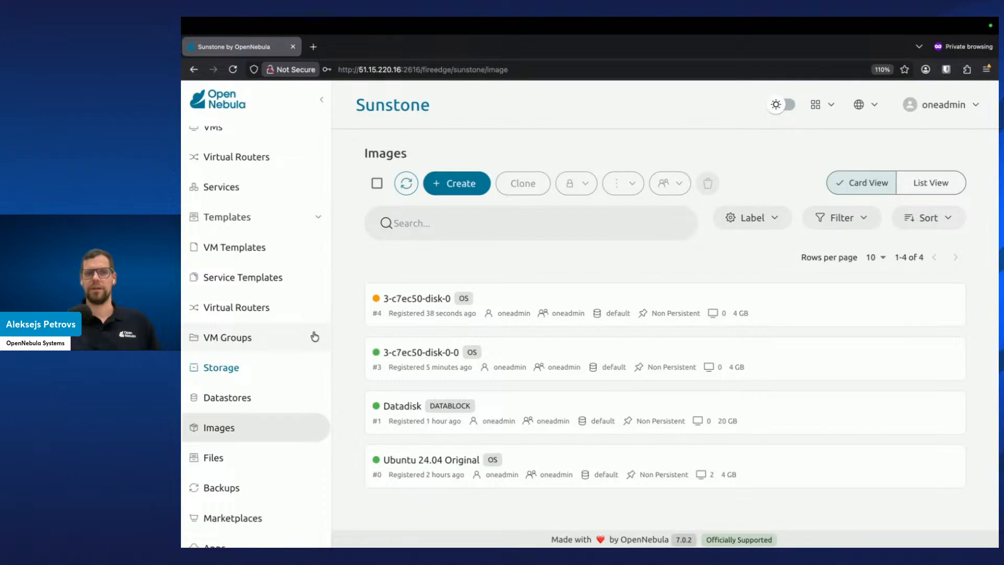
left_click(406, 183)
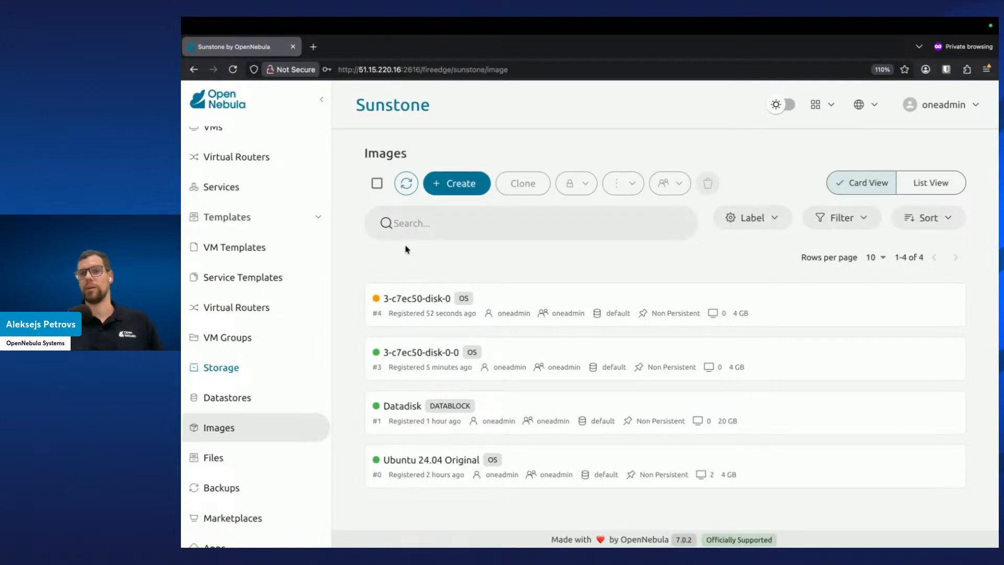
Start instantiating the 3-c7ec50 VM template with the VM name vm-restored
scroll(291, 269, "up", 3)
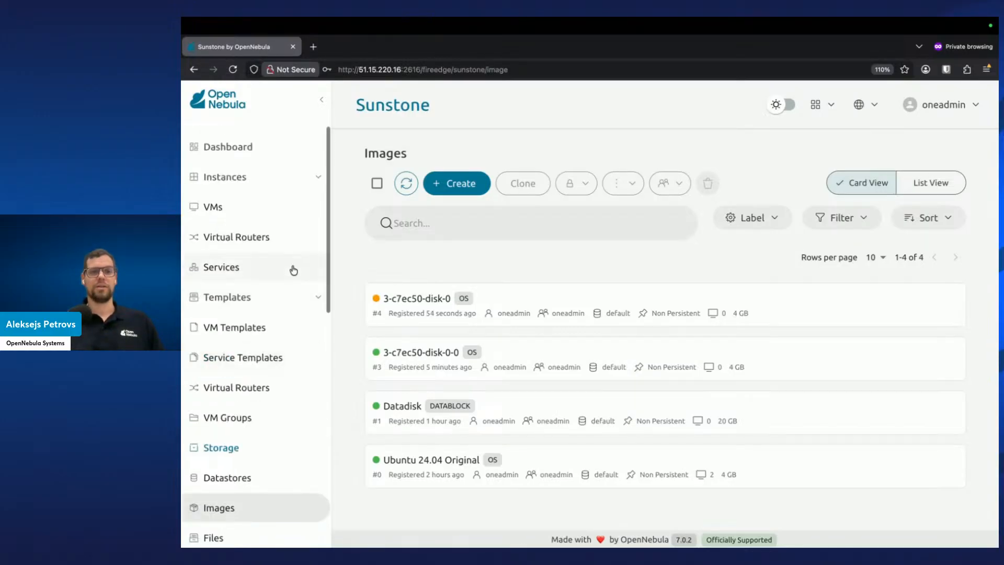
left_click(285, 332)
left_click(534, 305)
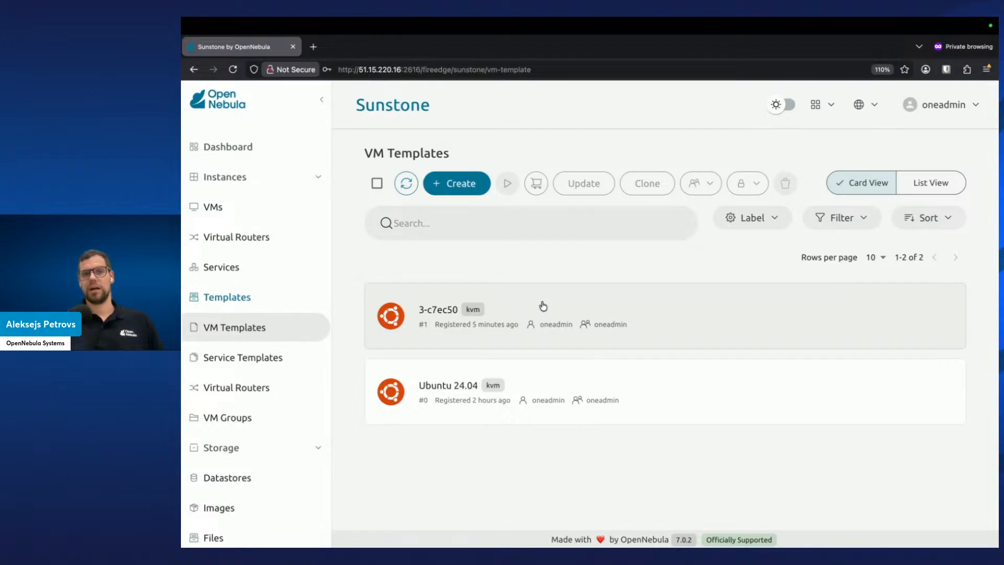
left_click(510, 189)
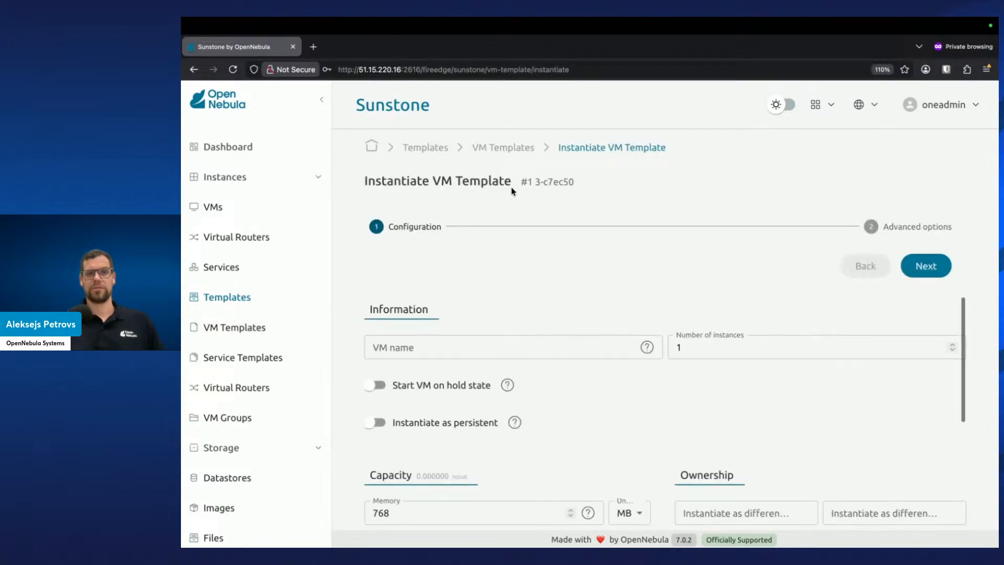
left_click(602, 347)
type("v")
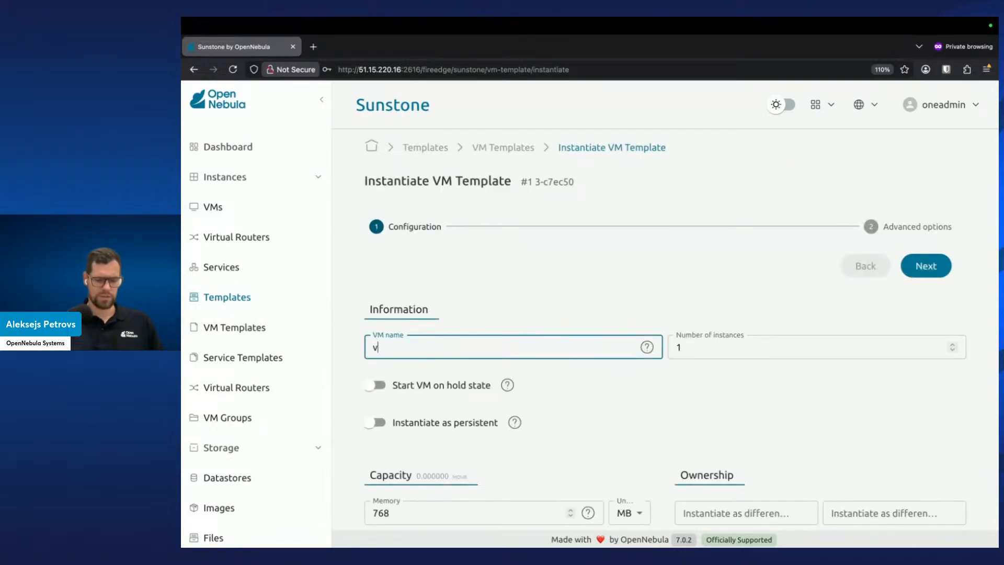
type("m-ba")
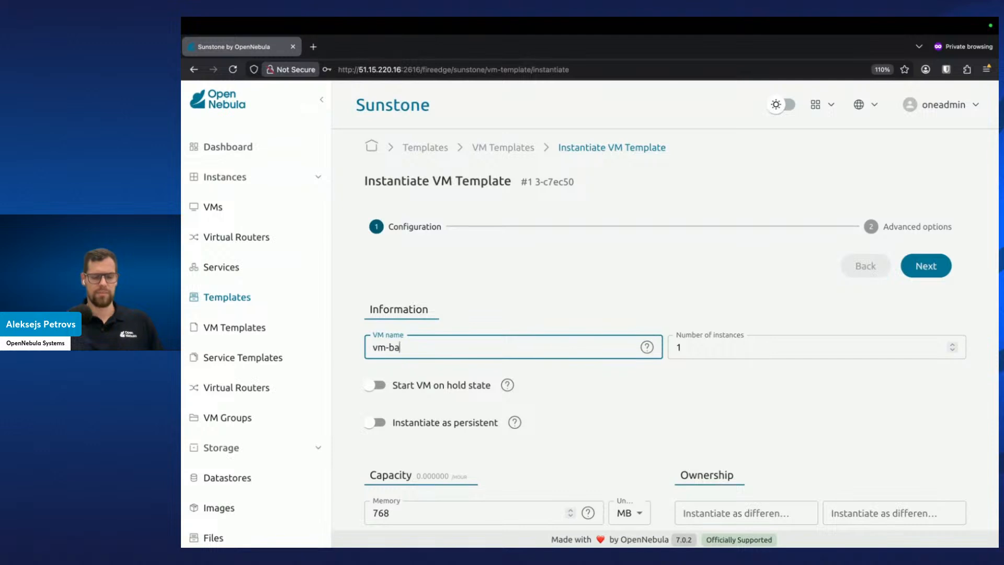
key("BackSpace")
key("BackSpace")
type("restored")
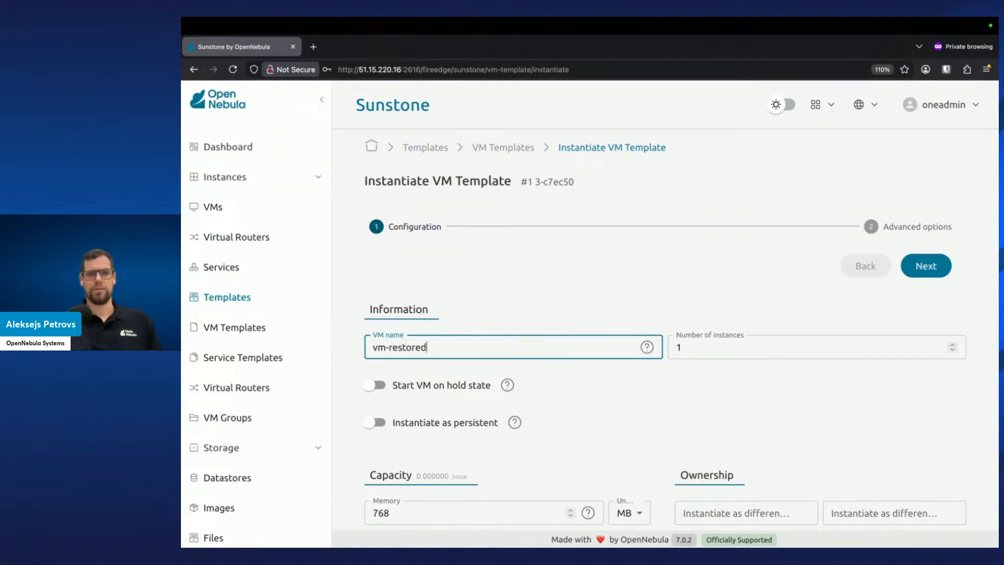
scroll(593, 353, "down", 1)
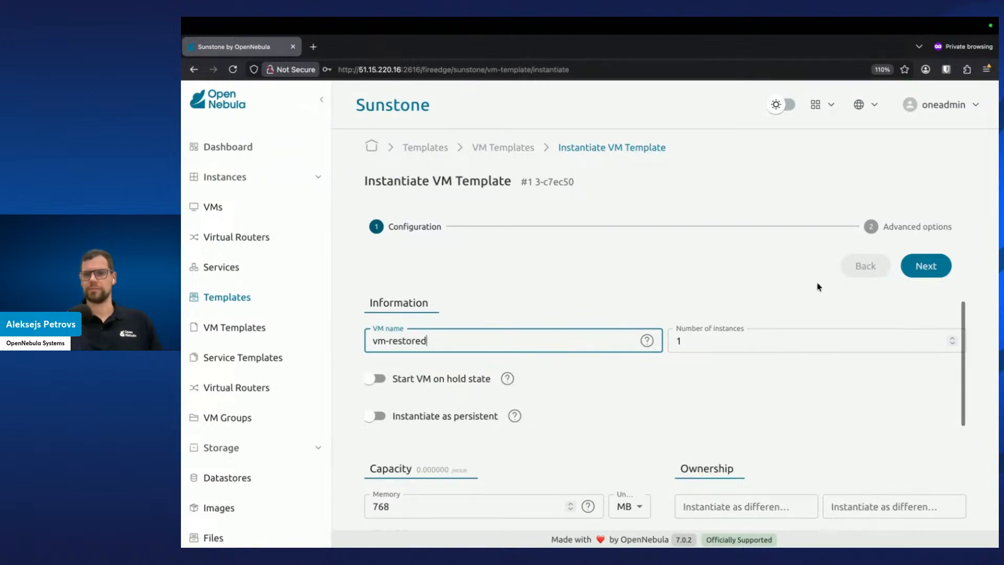
left_click(922, 265)
Remove the evpn0 network interface from the new VM's network settings
left_click(482, 313)
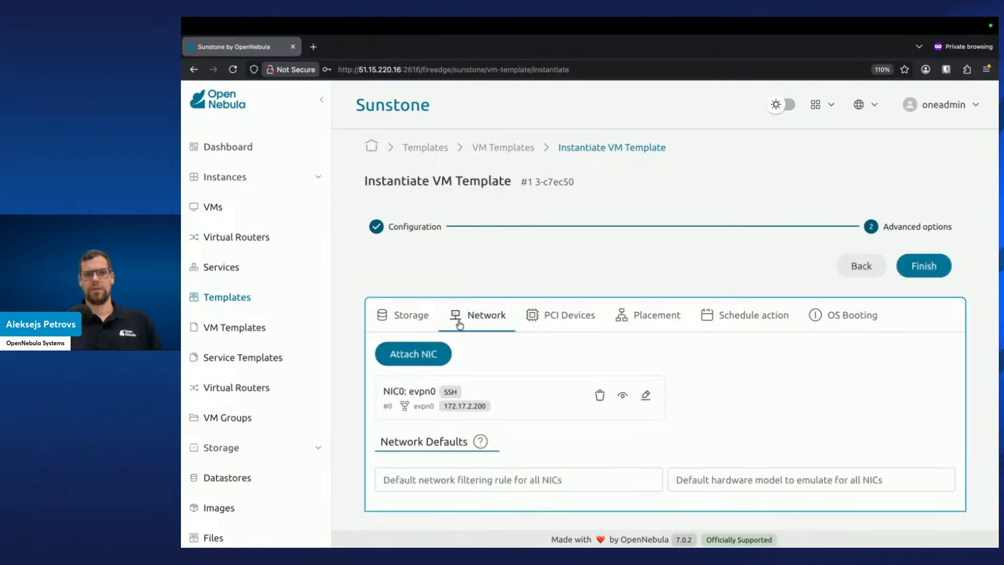
left_click(601, 397)
left_click(631, 359)
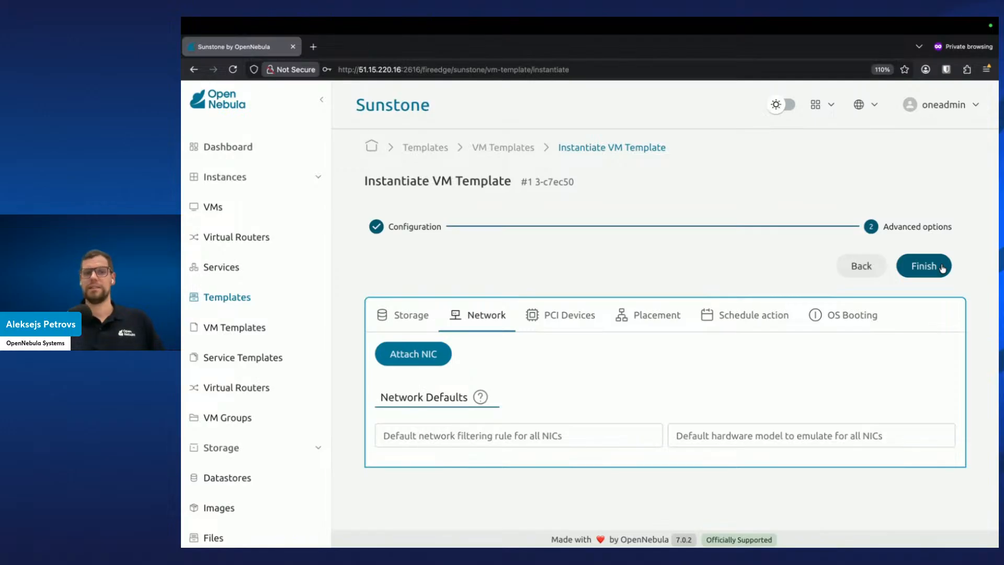
Attach a NIC on the evpn1 network and finish instantiating the VM
left_click(414, 353)
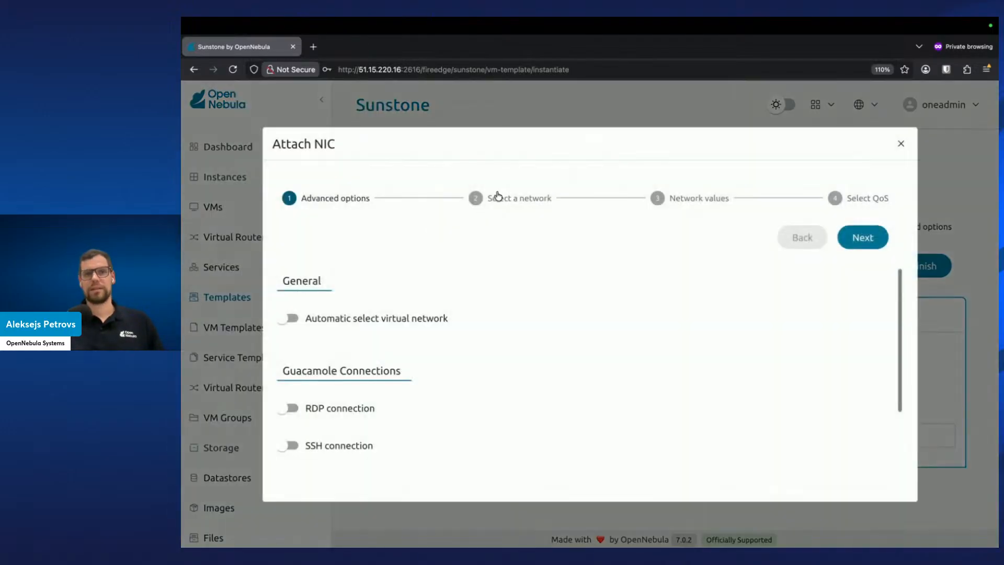
left_click(497, 197)
scroll(492, 394, "down", 2)
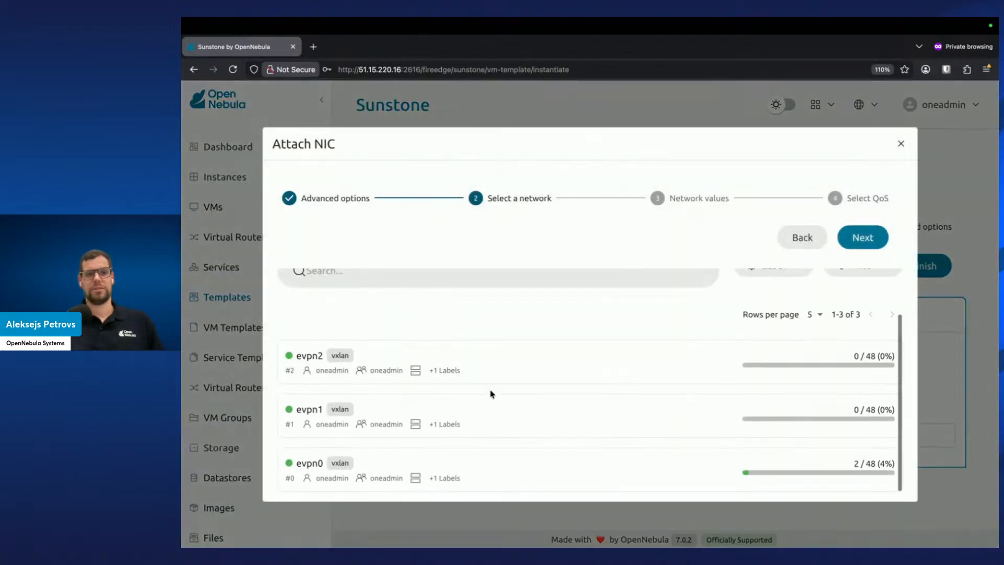
left_click(520, 419)
left_click(867, 242)
left_click(866, 243)
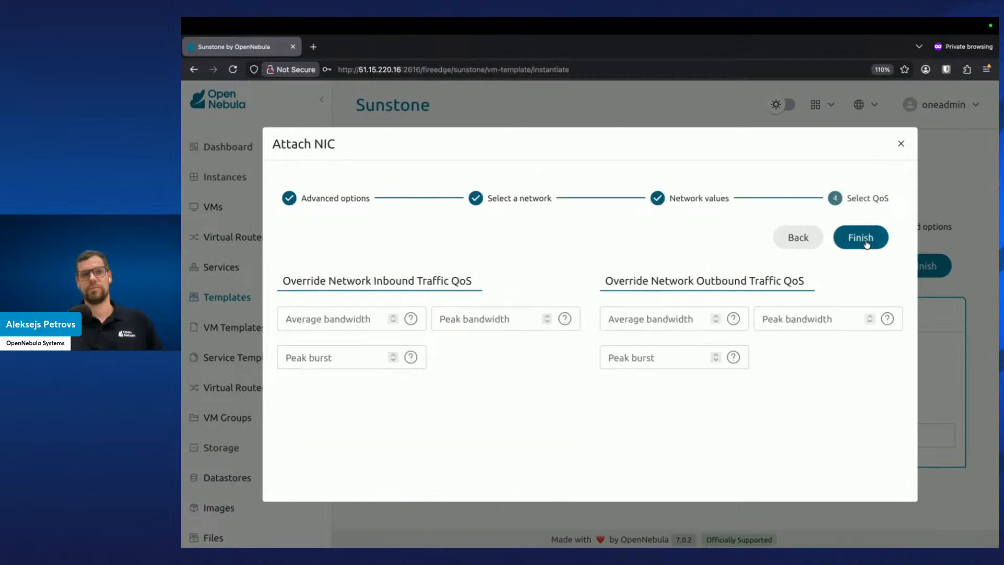
left_click(868, 243)
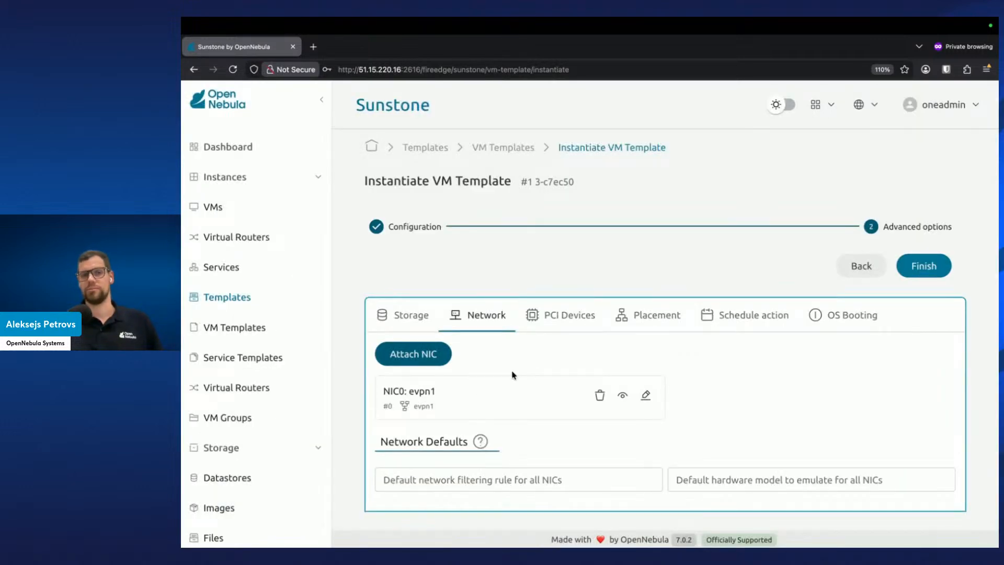
left_click(935, 267)
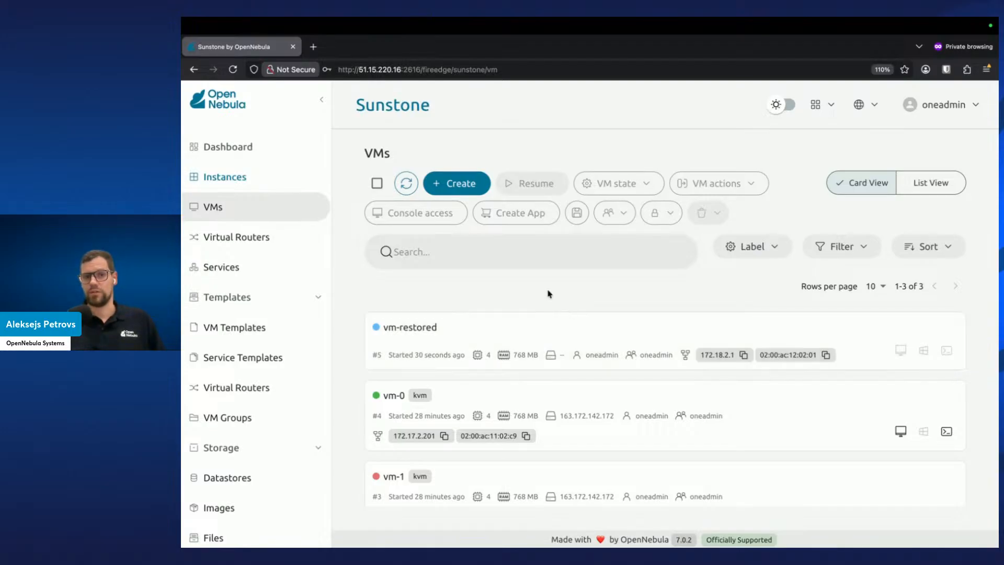
Refresh the VMs list and open the vm-restored VM's console
left_click(411, 191)
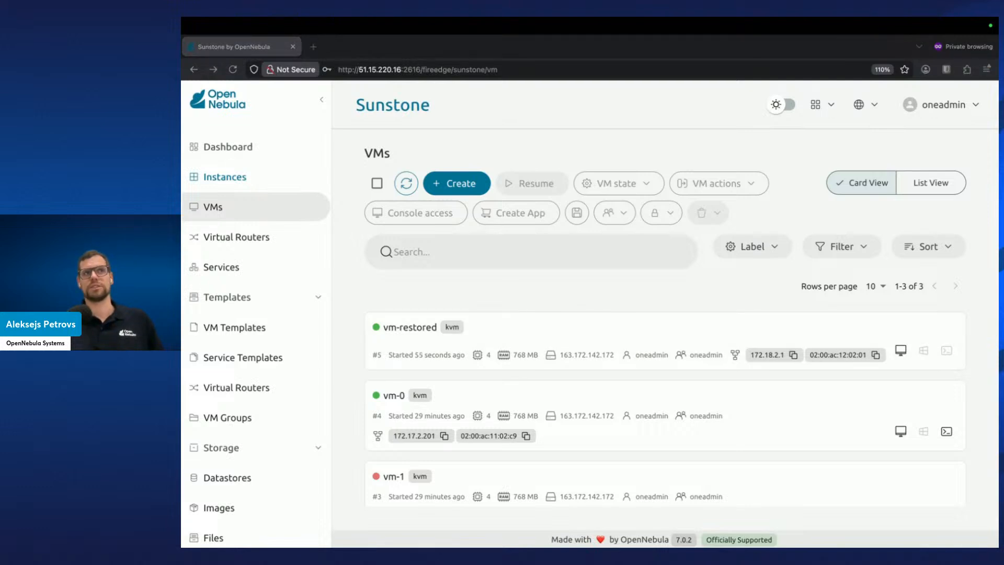
left_click(479, 286)
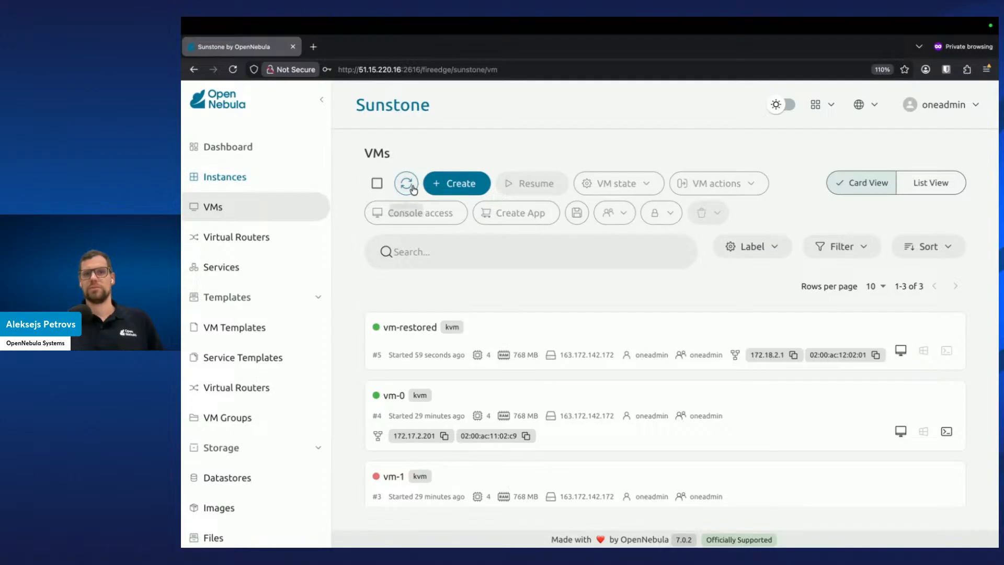
left_click(902, 350)
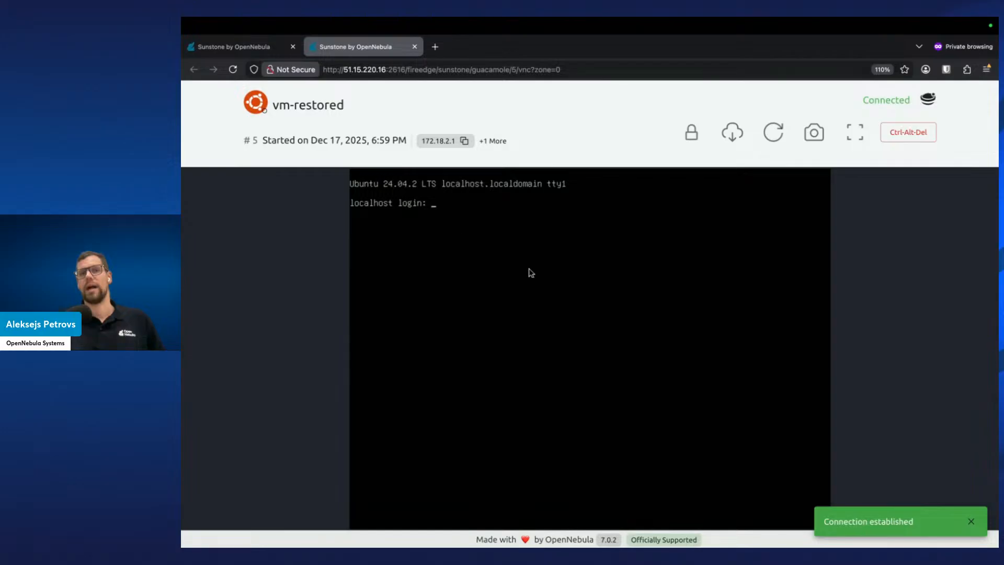
Close the vm-restored console tab and return to the VMs list
left_click(414, 47)
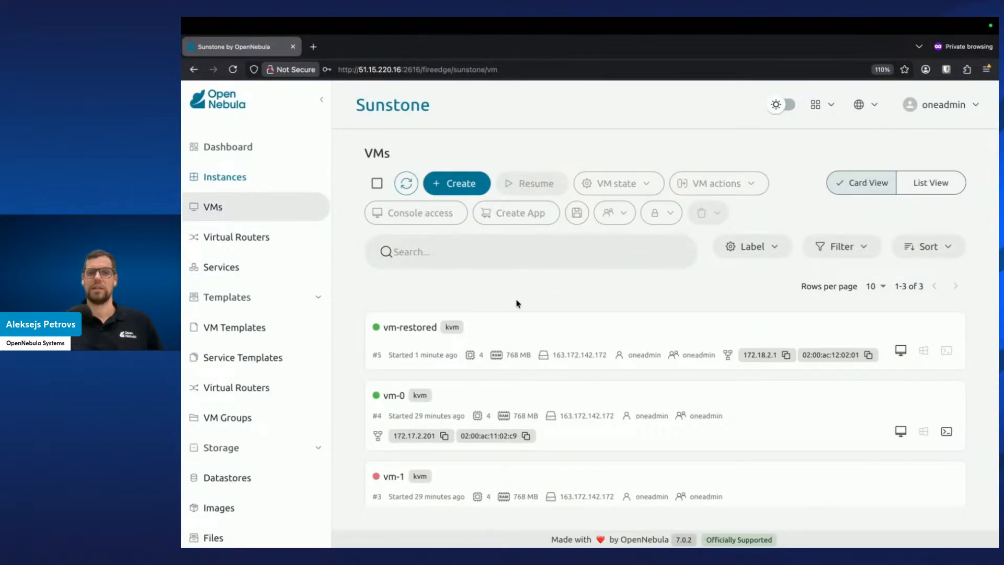
left_click(520, 319)
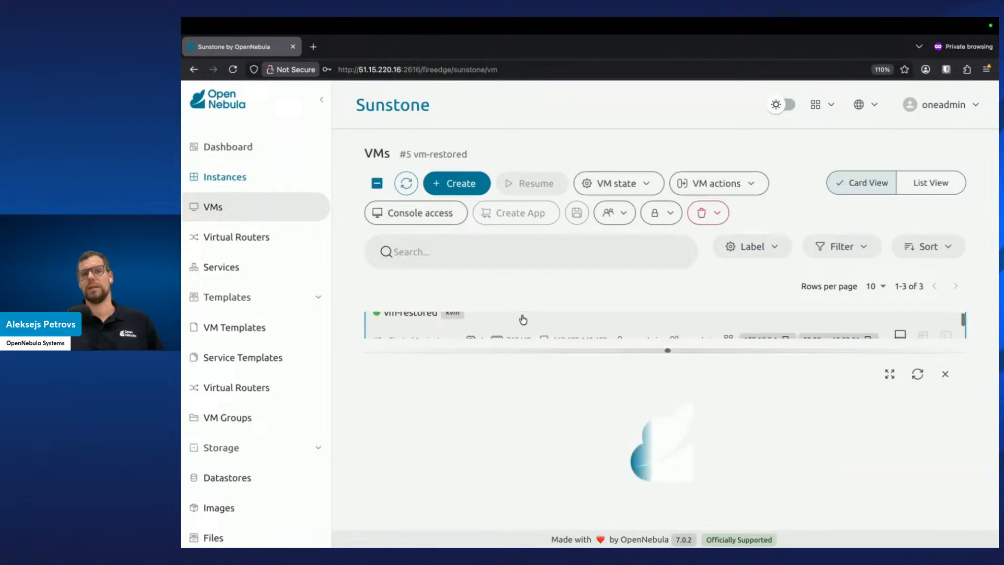
left_click(857, 413)
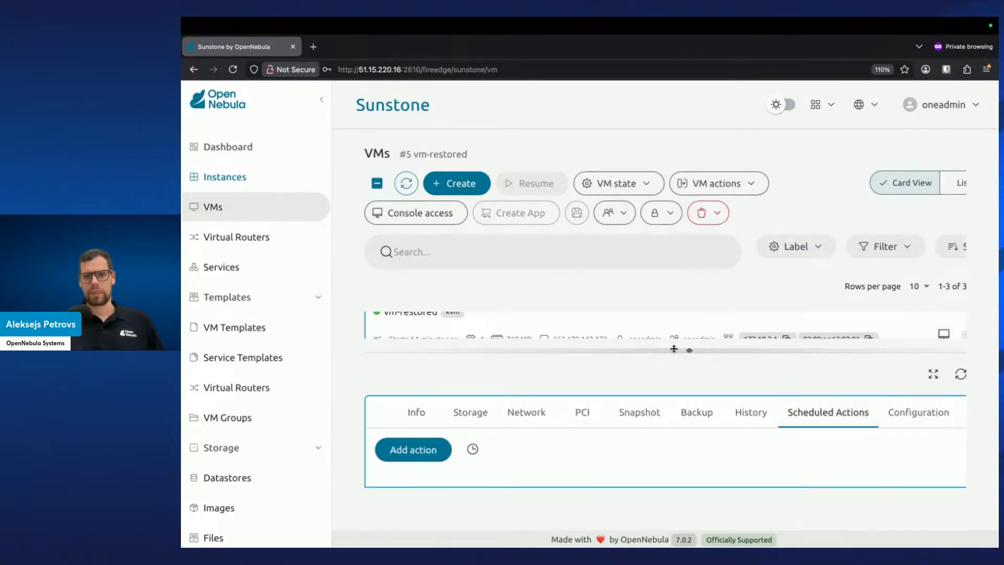
left_click_drag(691, 356, 699, 244)
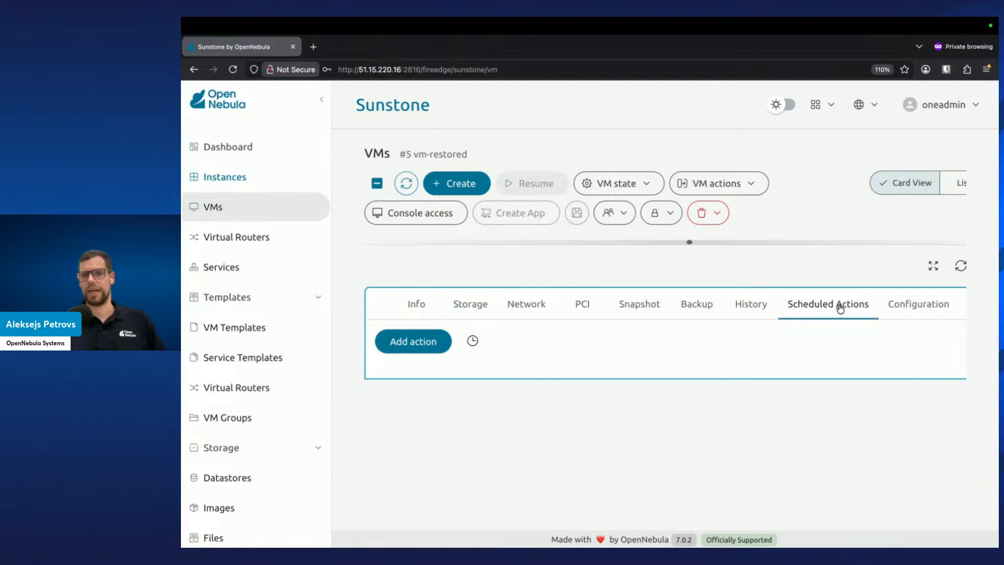
left_click_drag(689, 242, 690, 467)
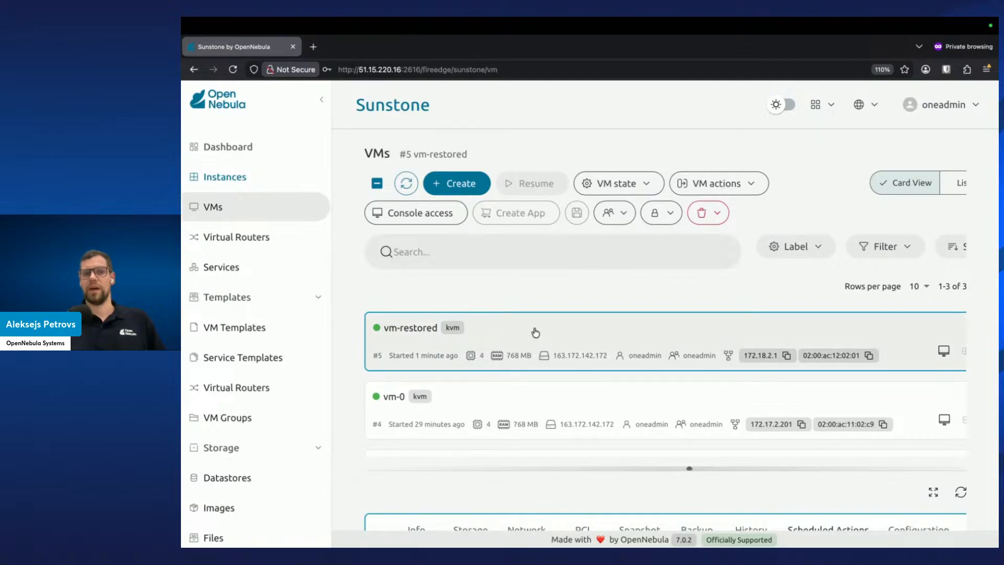
scroll(525, 335, "down", 1)
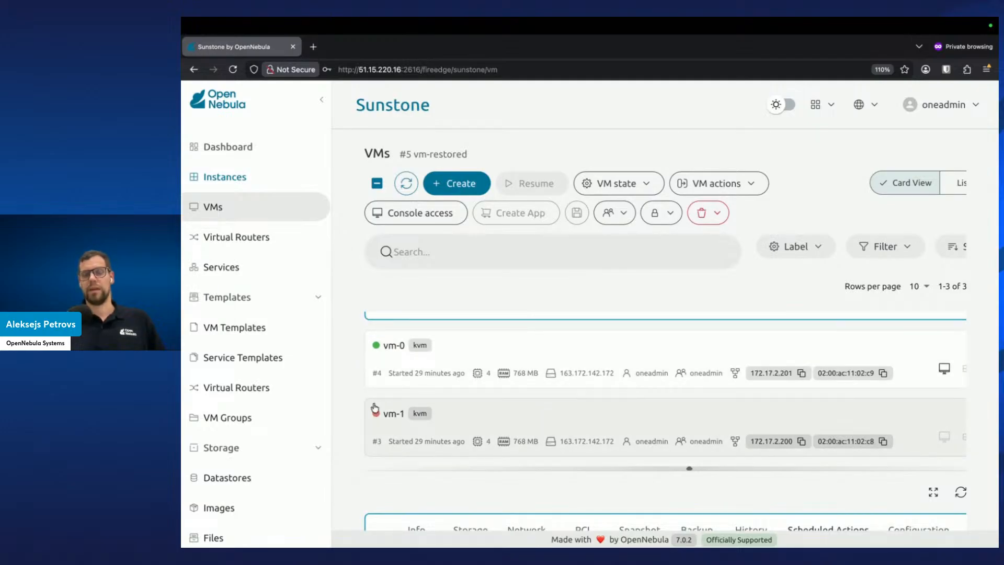
Restore vm-1 from the 3 17-Dec 16.39.02 backup image using increment 0: Dec 17 2025, 6:39 PM (c7ec50)
left_click(492, 426)
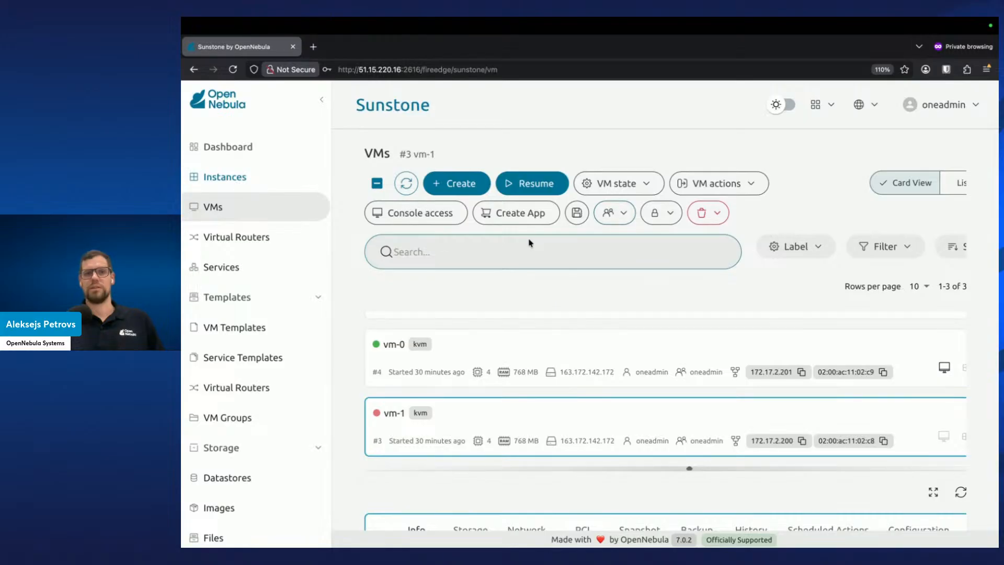
left_click(714, 187)
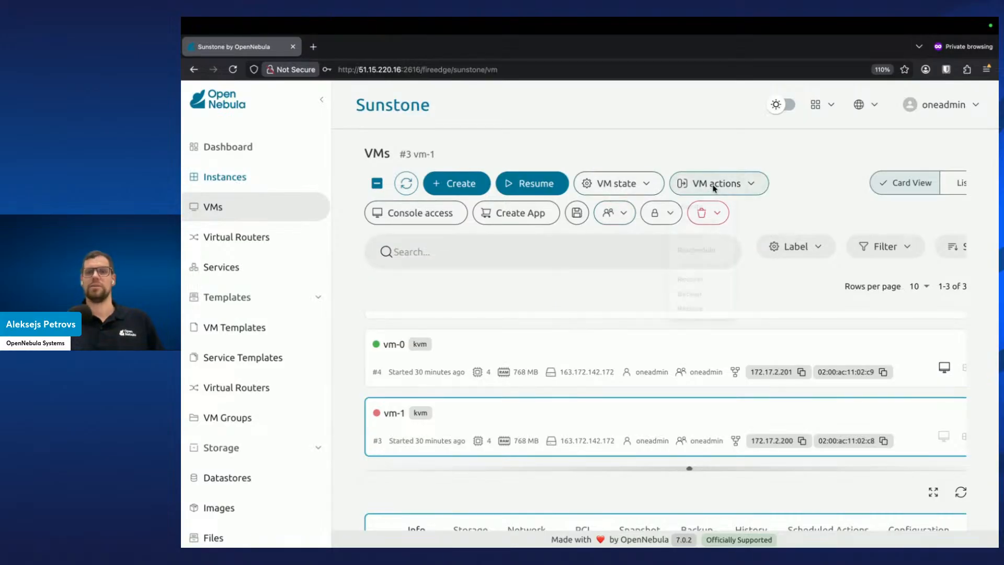
left_click(699, 345)
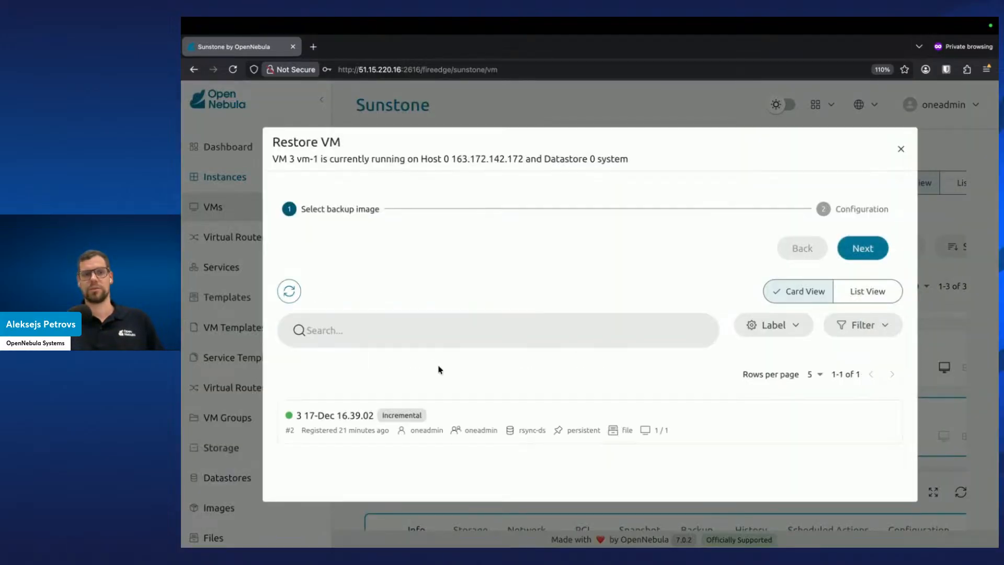
left_click(467, 418)
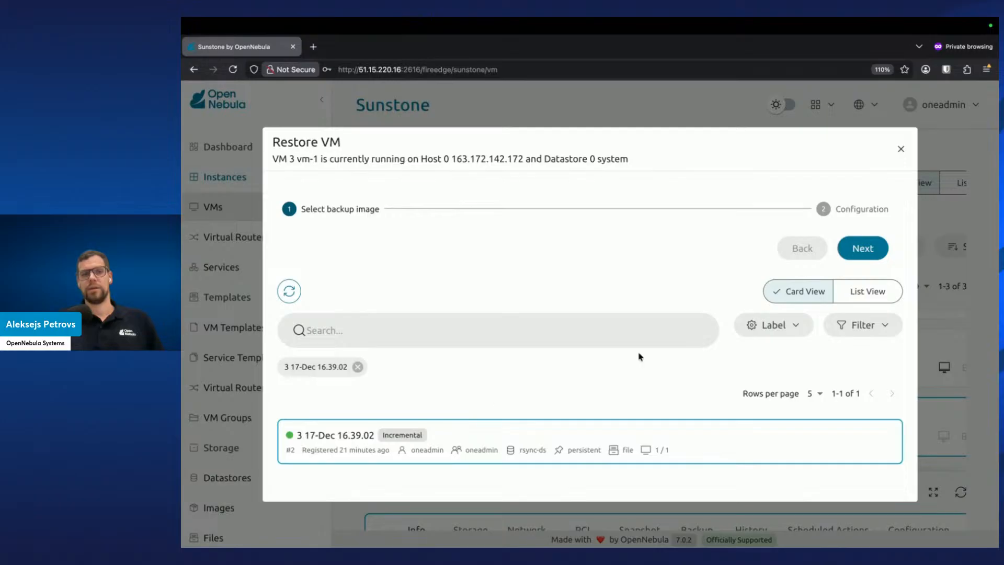
left_click(863, 249)
left_click(463, 301)
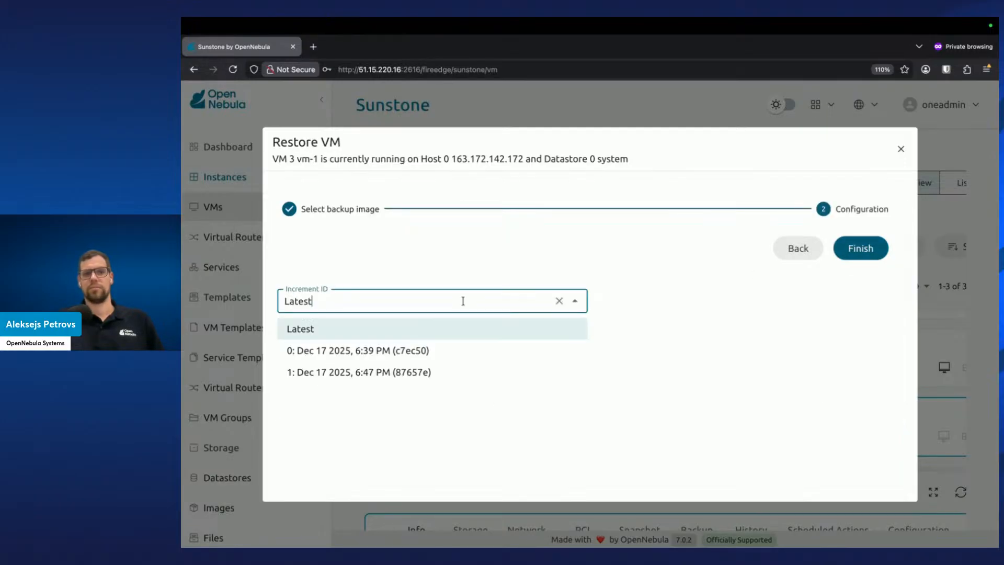
left_click(415, 360)
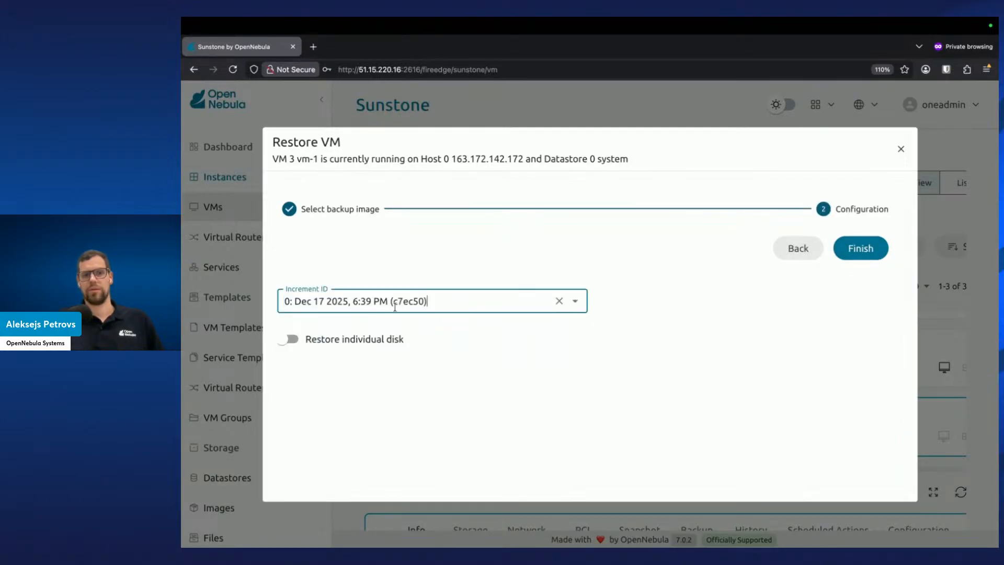
left_click(861, 254)
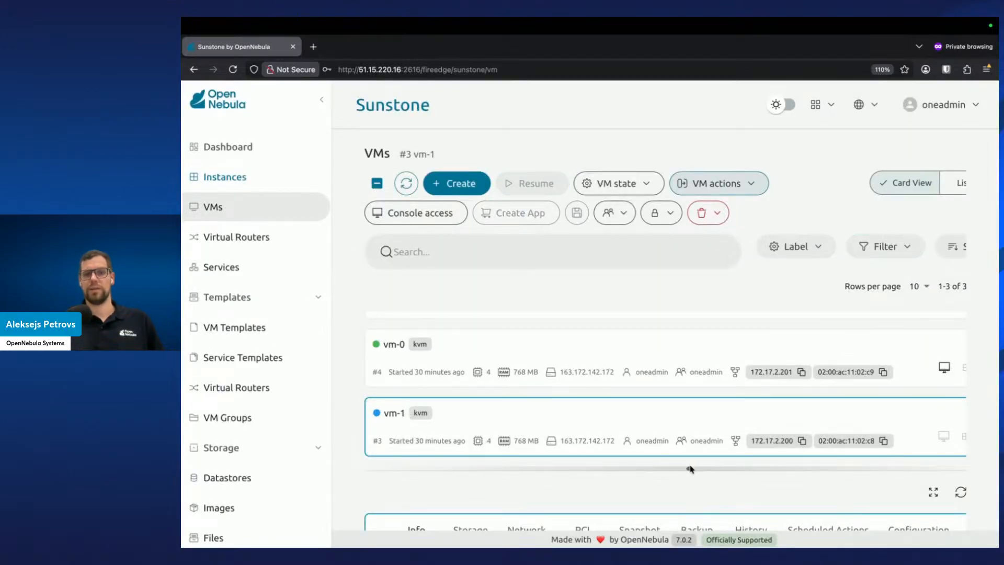
Scroll through the VMs list and details panel to check vm-1's state
left_click_drag(688, 464, 688, 255)
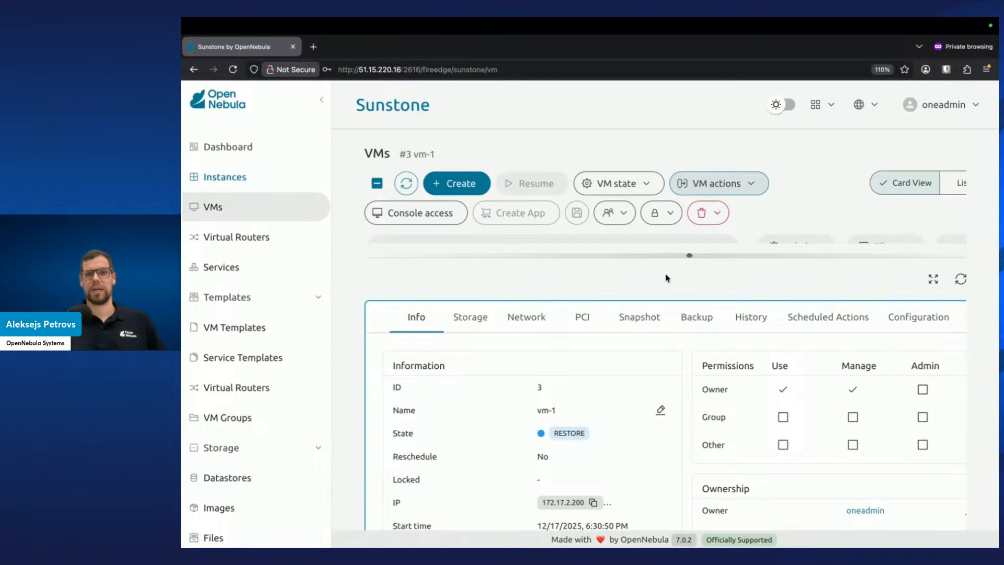
left_click_drag(693, 255, 710, 495)
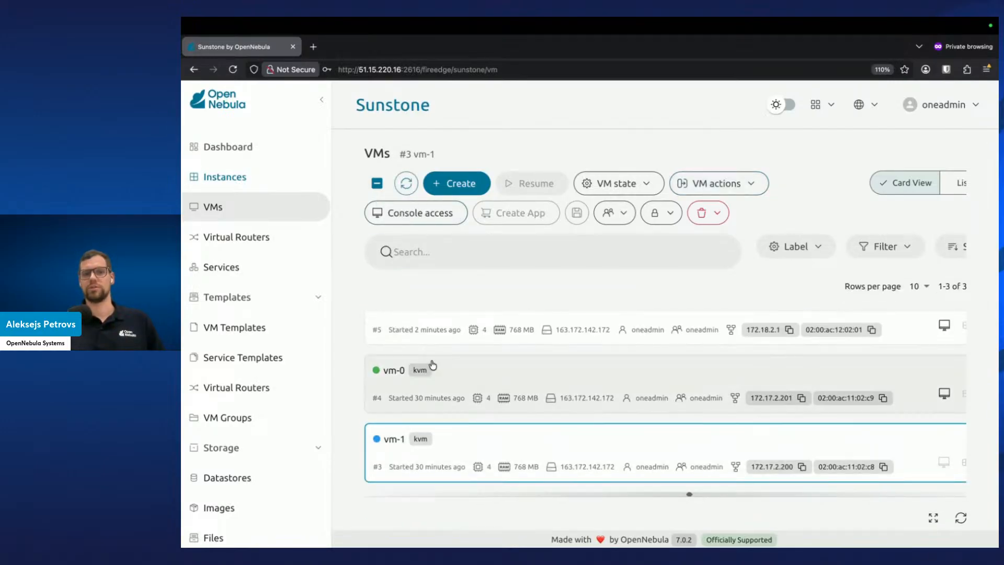
scroll(460, 429, "up", 1)
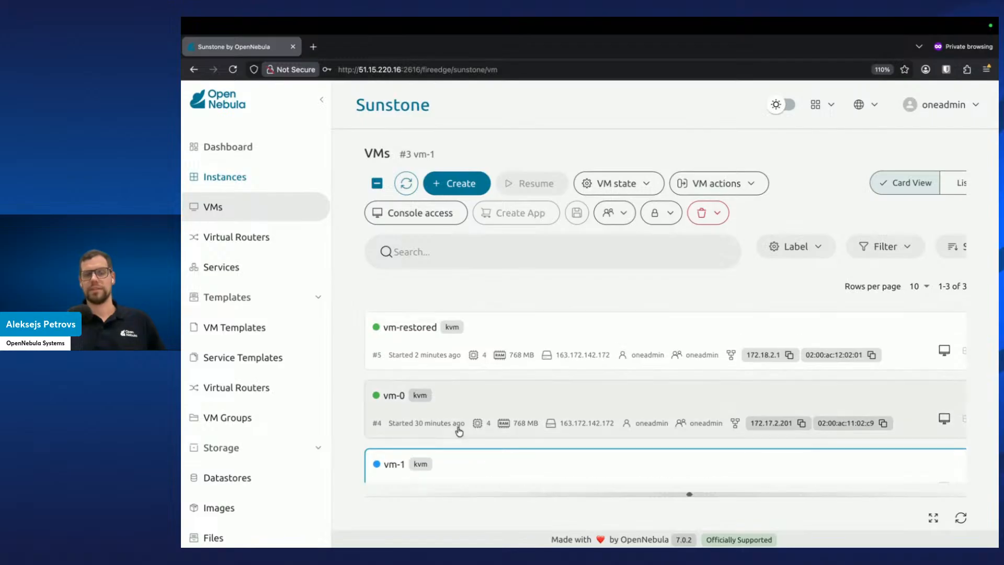
scroll(475, 358, "down", 1)
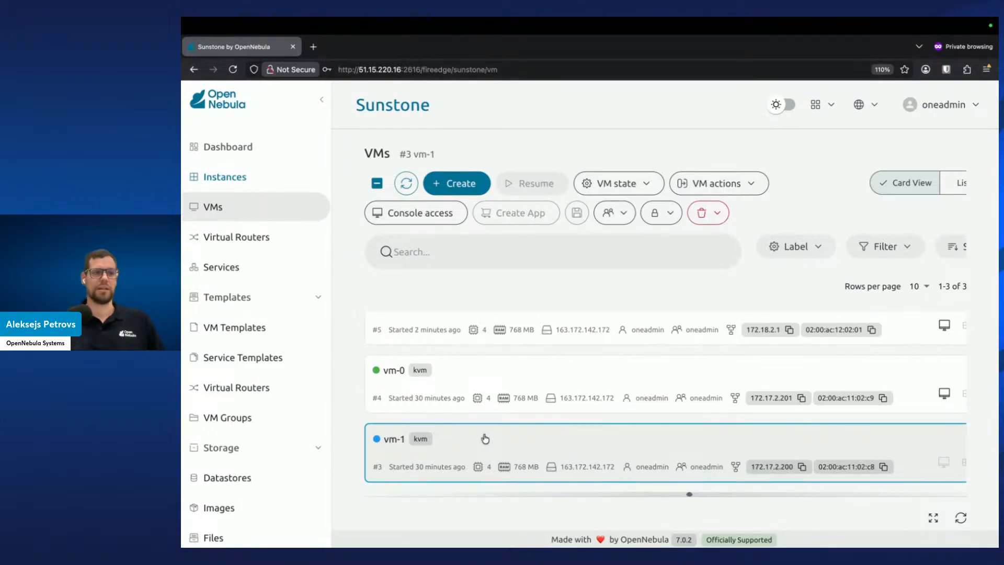
left_click_drag(688, 494, 685, 434)
Open vm-0's details in full view and review its Storage and Snapshot tabs, then close them
left_click(538, 370)
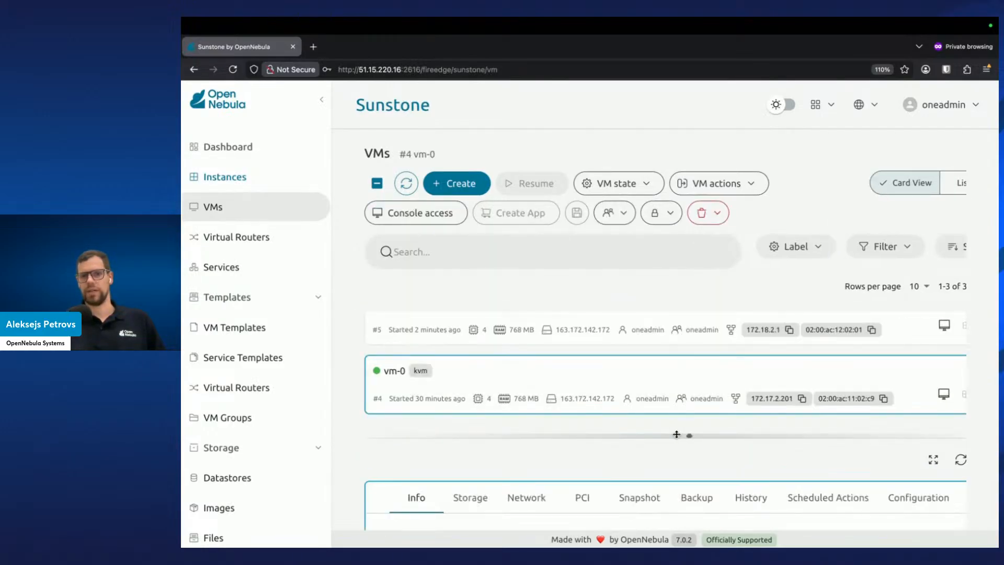
left_click(934, 459)
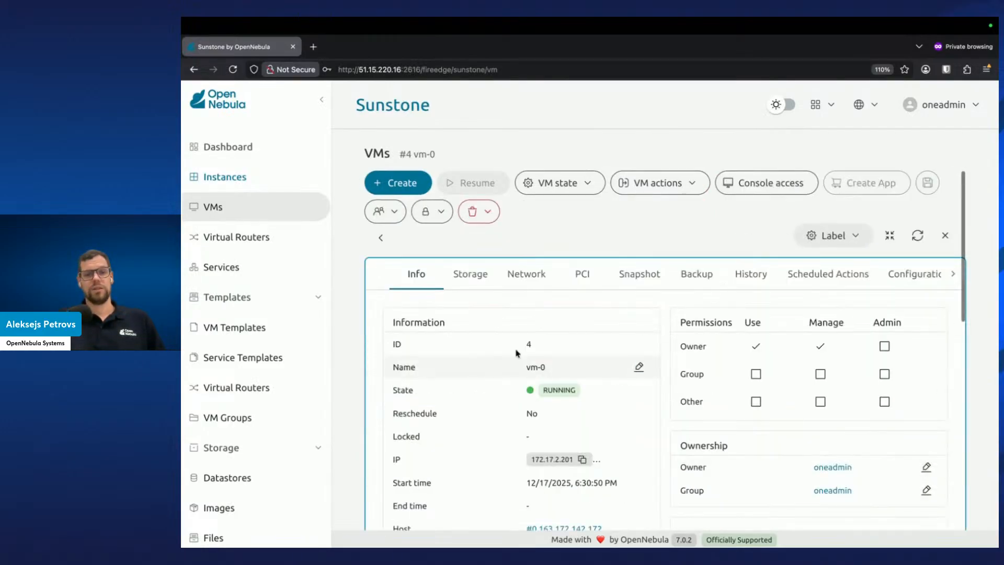
left_click(473, 277)
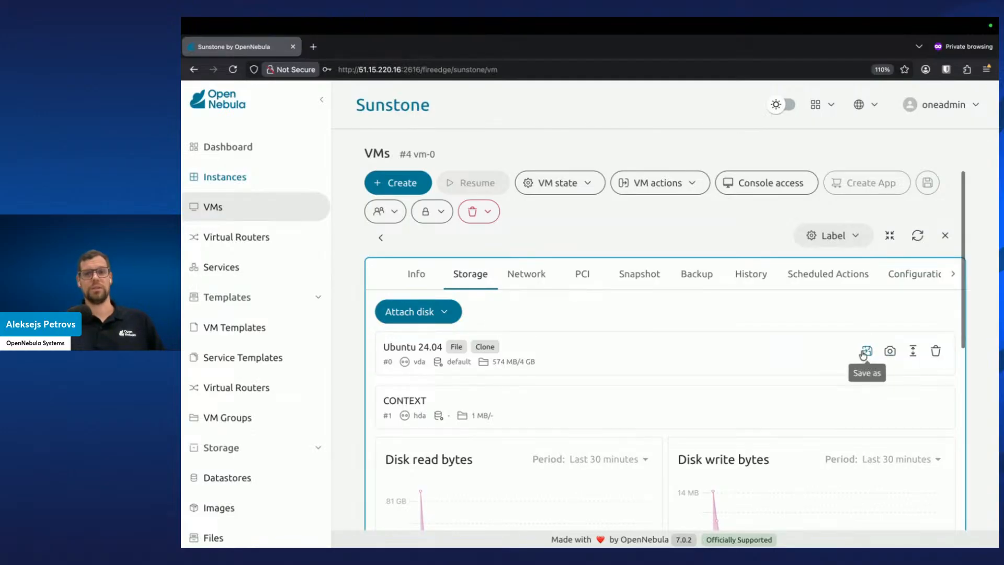
left_click(656, 282)
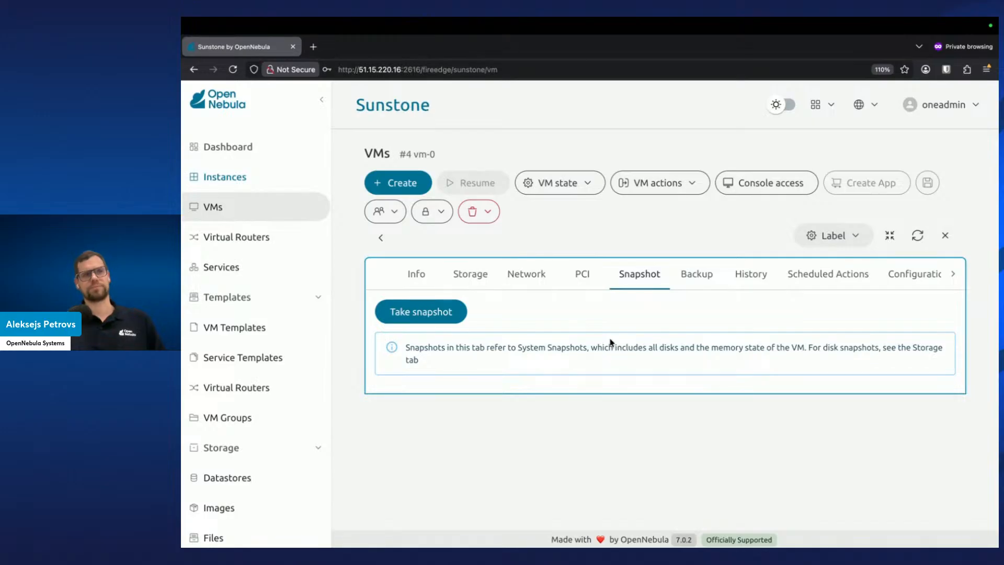
left_click(468, 286)
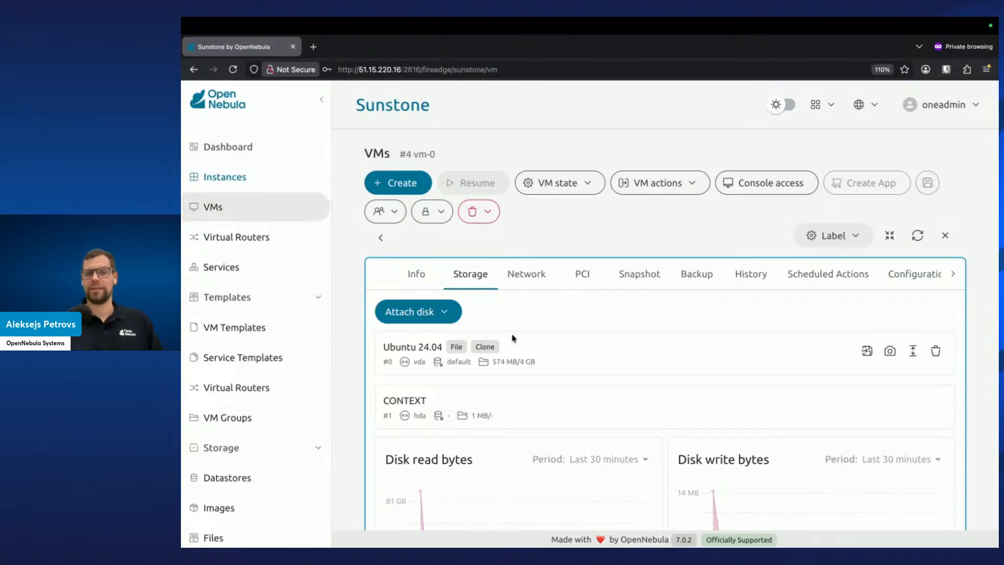
left_click(943, 236)
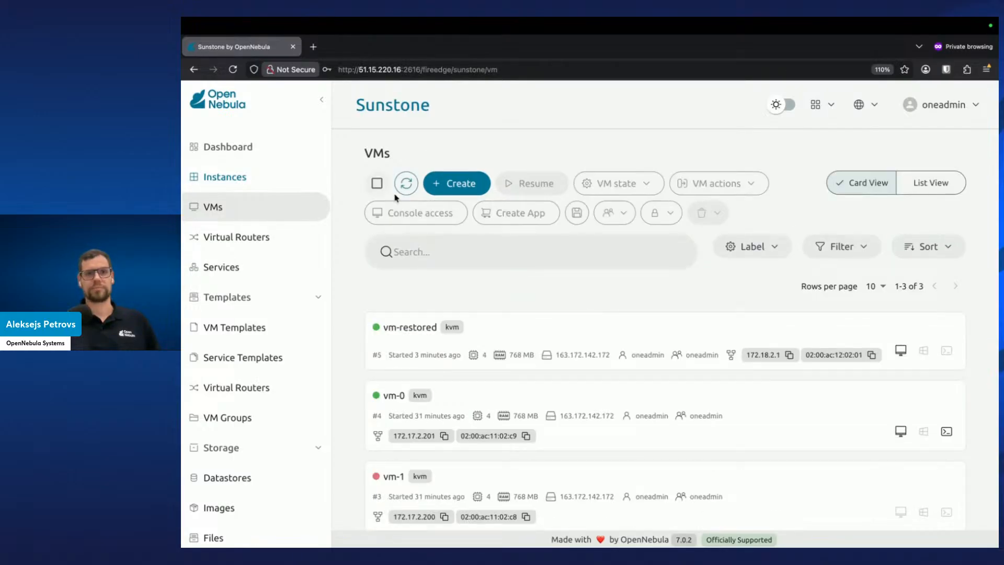
Resume the vm-1 VM and close its details view
left_click(512, 472)
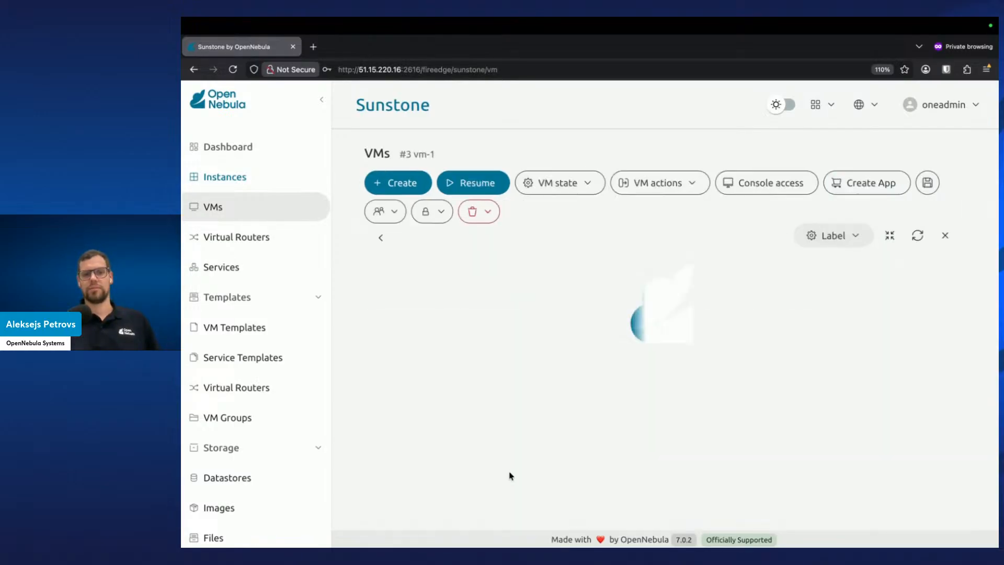
left_click(471, 183)
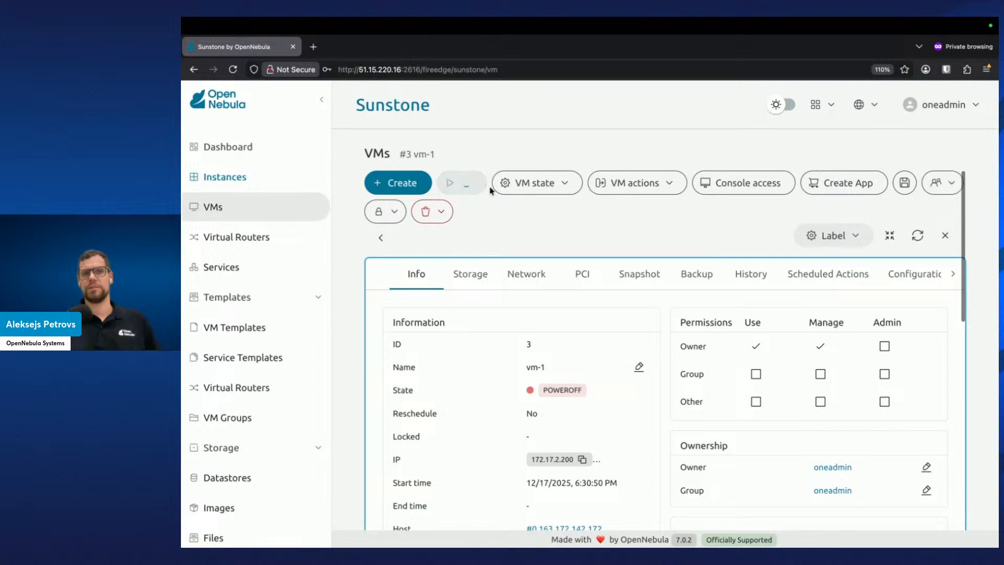
left_click(945, 236)
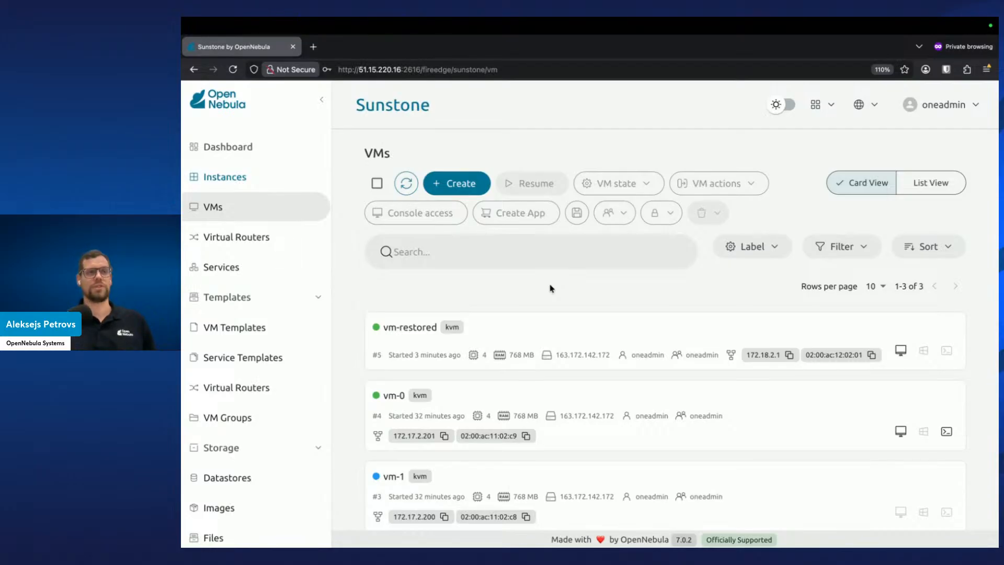
key("ctrl+Left")
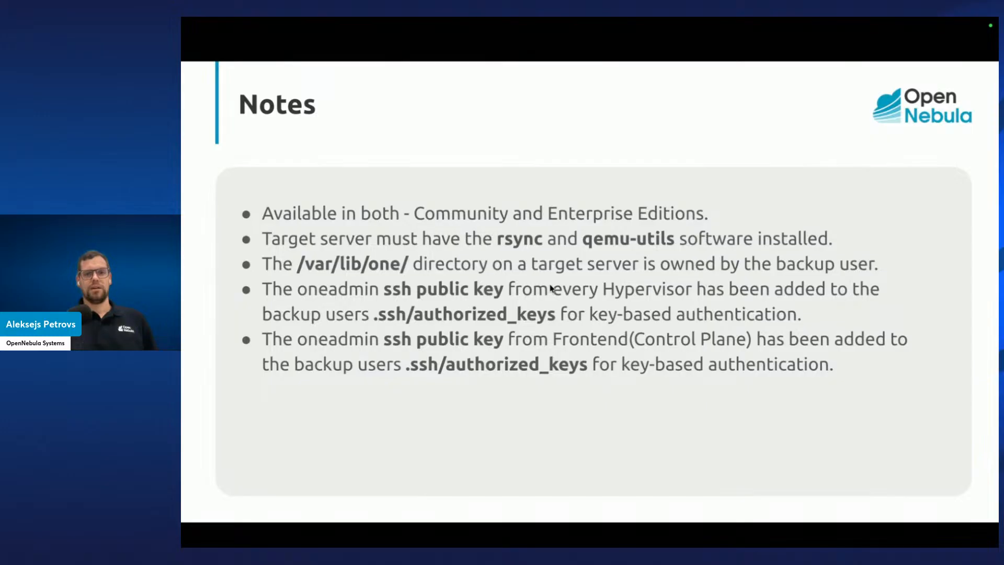
key("Right")
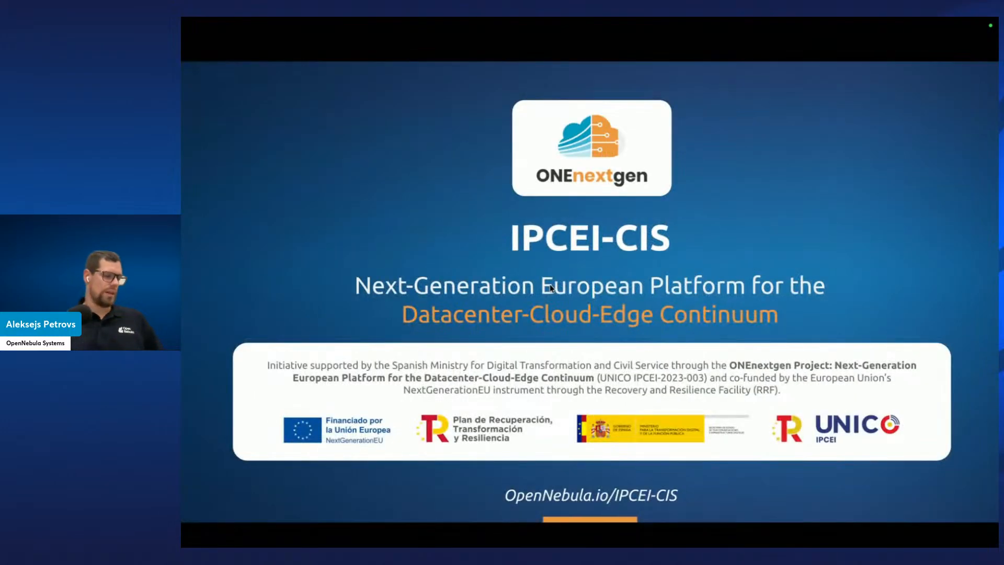